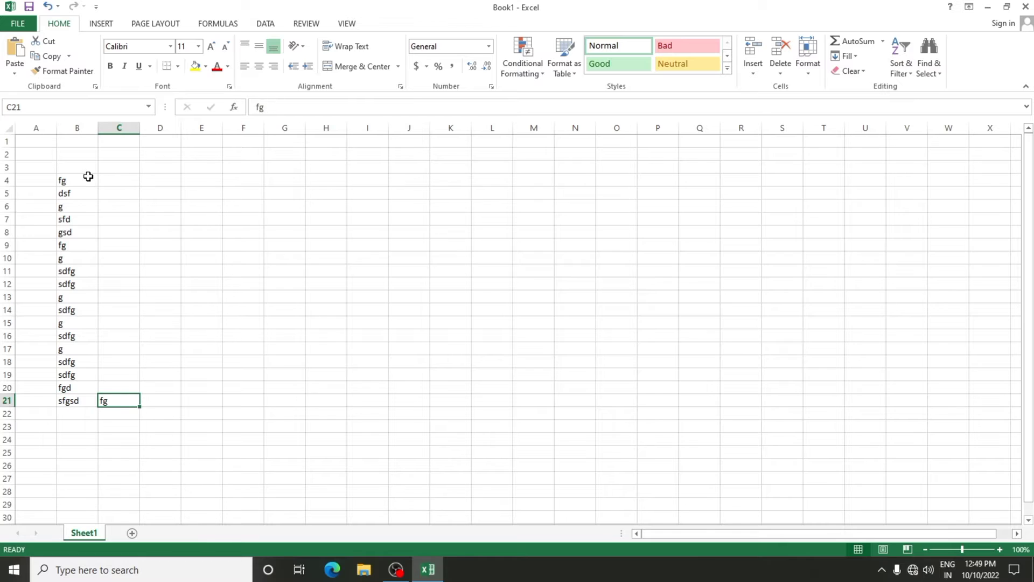
Copy the entries in B4:B21 into column C, starting at C4.
{"action": "left_click_drag", "start_coordinate": [90, 179], "coordinate": [92, 399]}
{"action": "key", "text": "ctrl+c"}
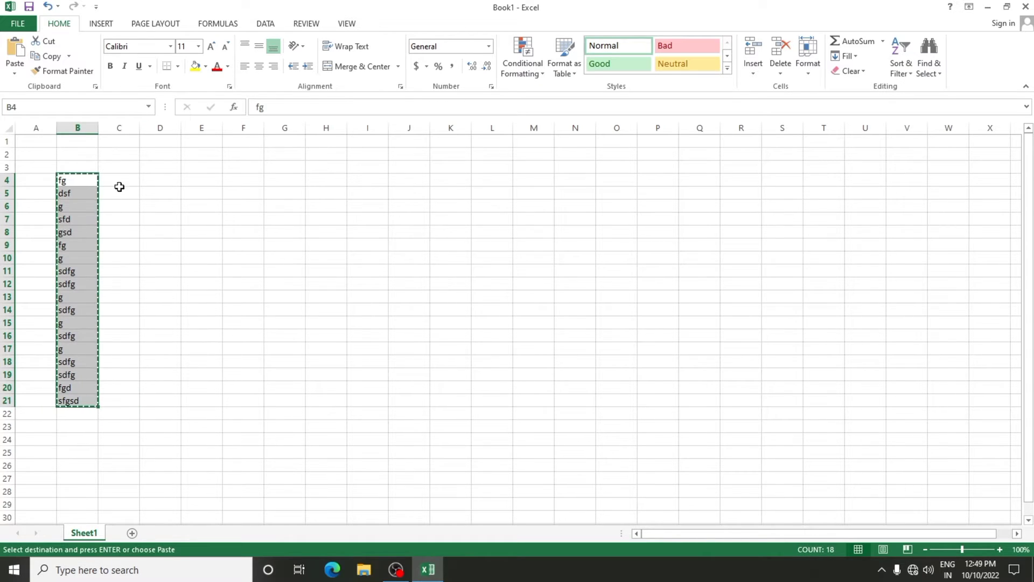
{"action": "left_click", "coordinate": [119, 179]}
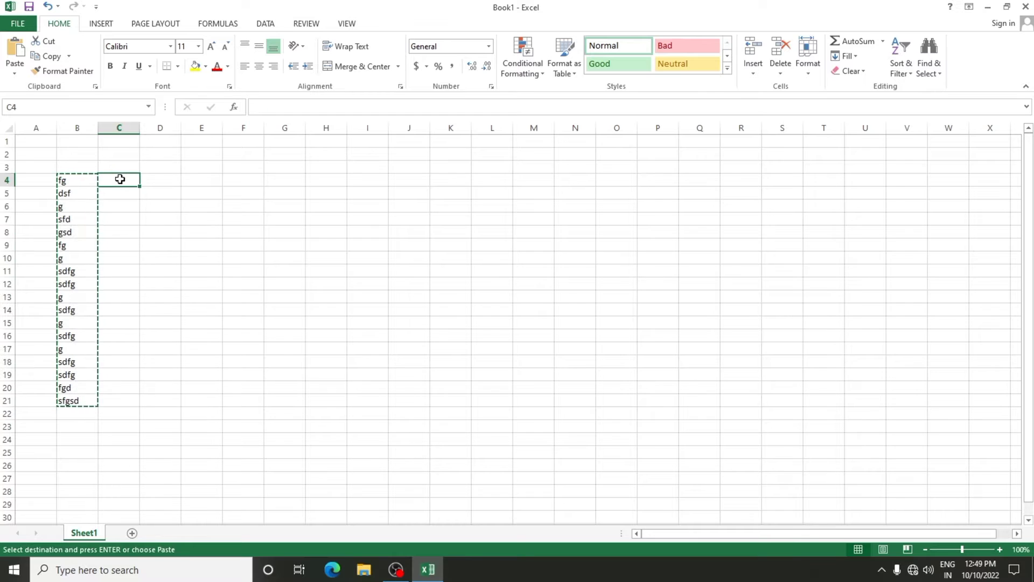
{"action": "key", "text": "Return"}
{"action": "left_click", "coordinate": [247, 268]}
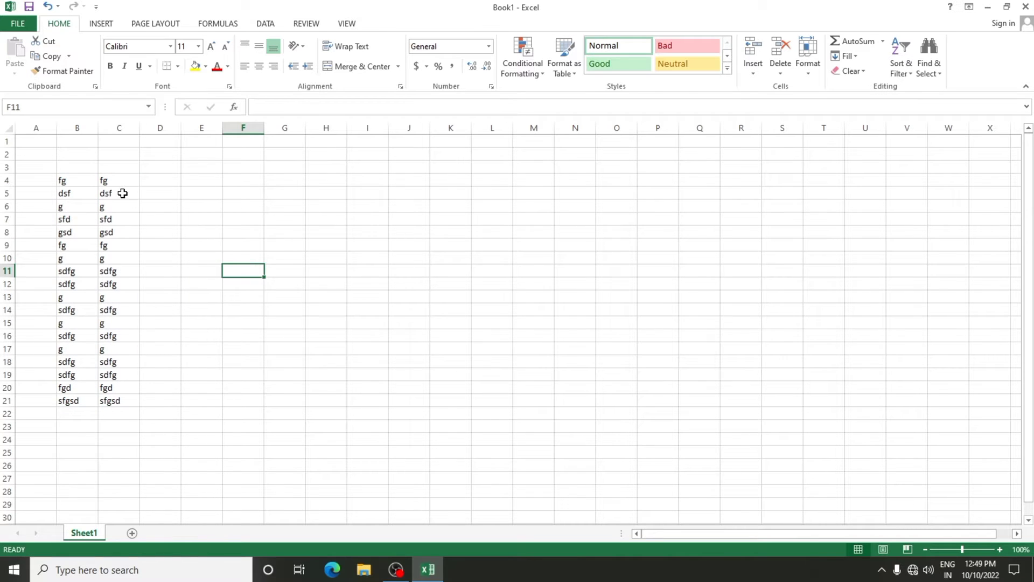
Move the two-column block B4:C21 so that it starts at F4.
{"action": "left_click_drag", "start_coordinate": [124, 181], "coordinate": [84, 405]}
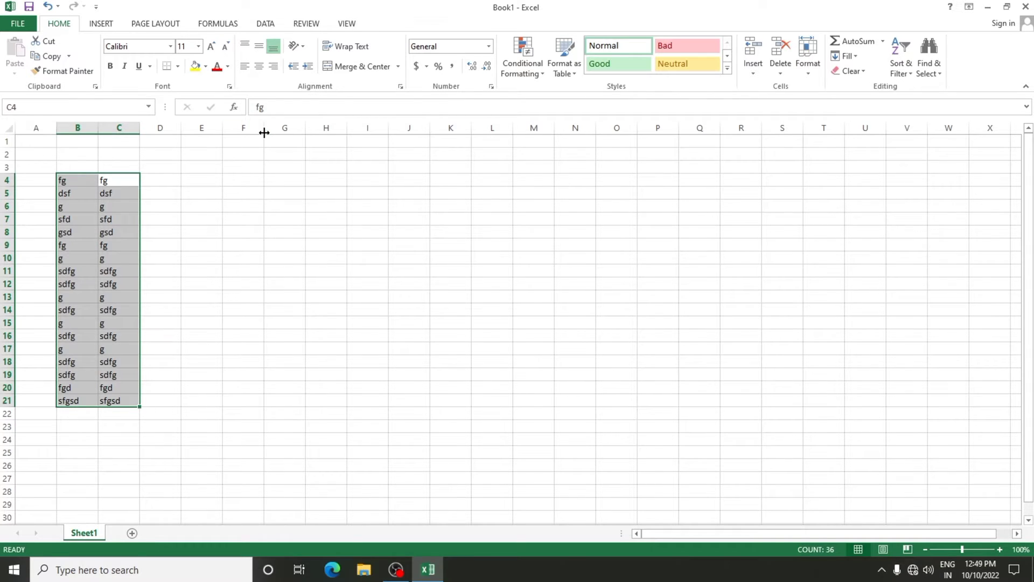
{"action": "left_click", "coordinate": [48, 41]}
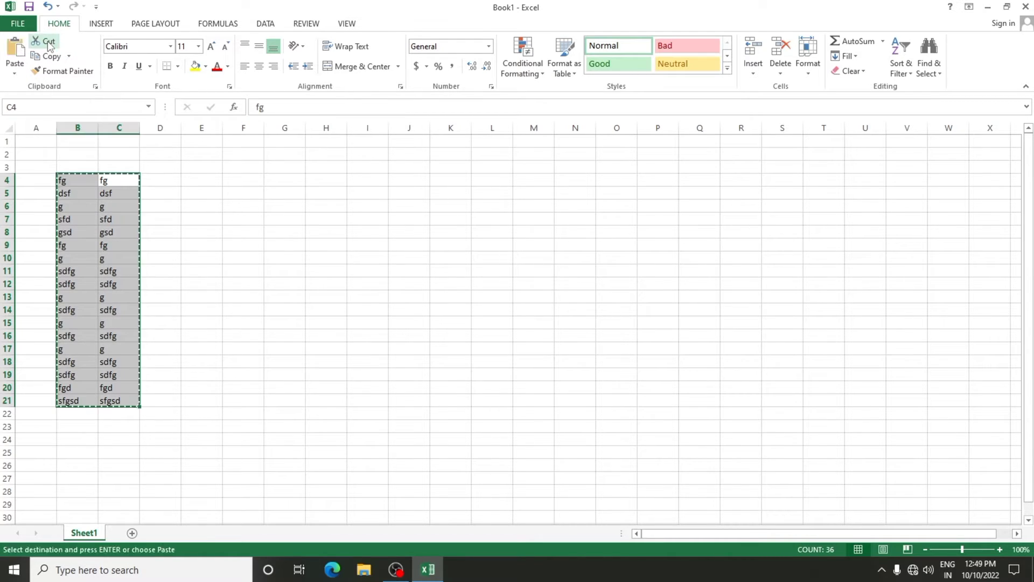
{"action": "left_click", "coordinate": [256, 179]}
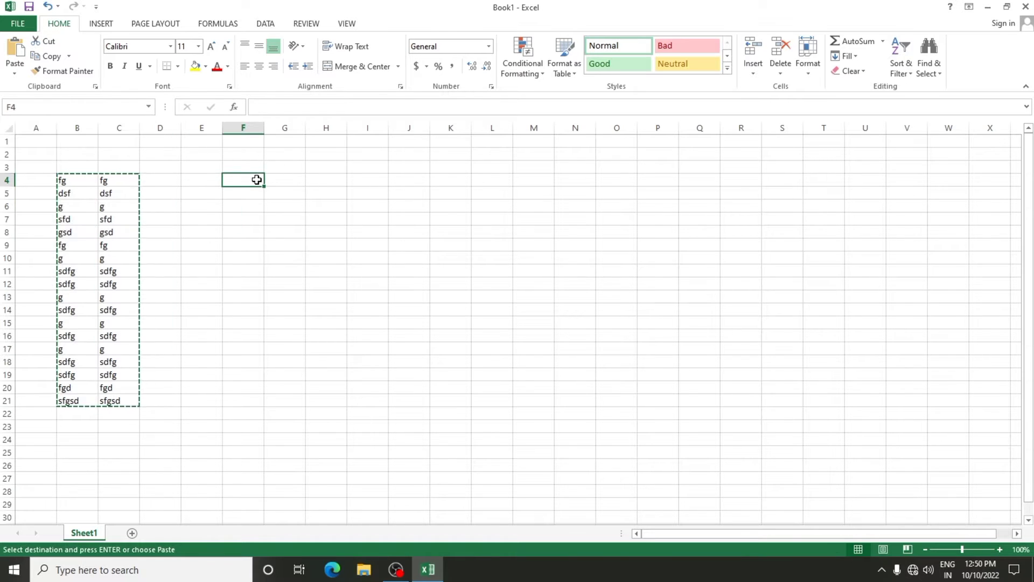
{"action": "left_click", "coordinate": [18, 49]}
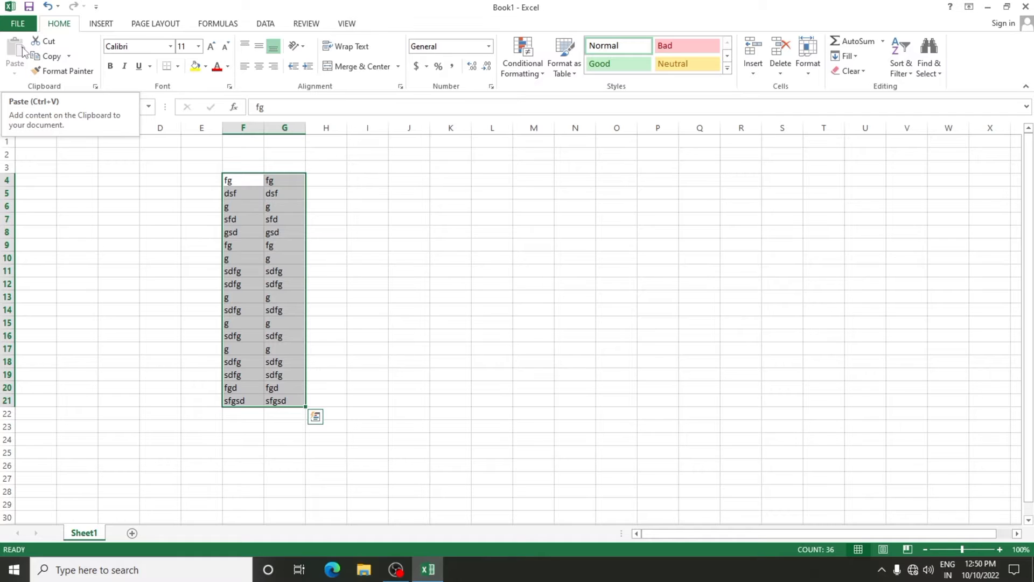
Move the block F4:G21 to the start of the sheet at A1.
{"action": "left_click", "coordinate": [49, 42]}
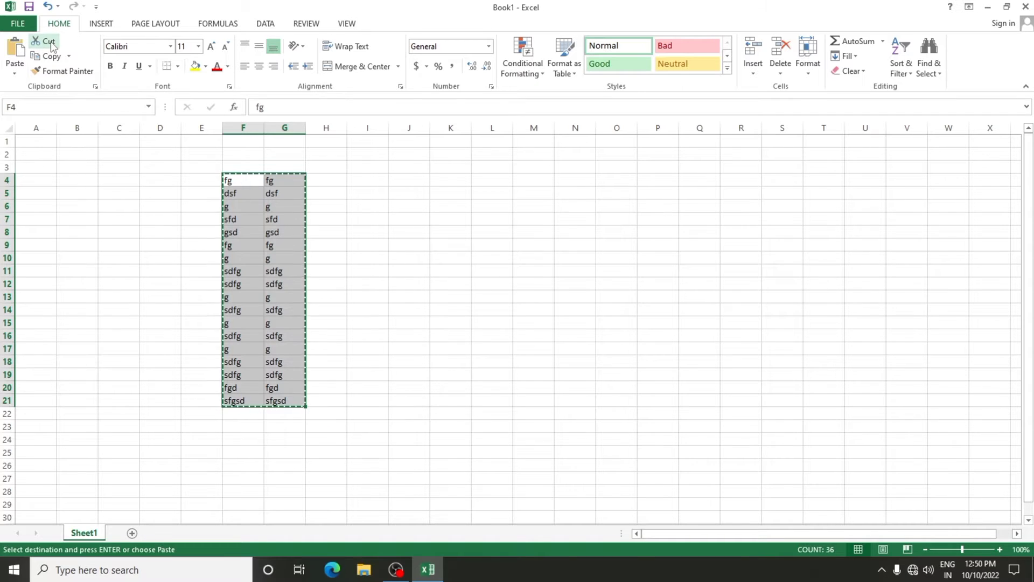
{"action": "left_click", "coordinate": [38, 183]}
{"action": "left_click", "coordinate": [42, 142]}
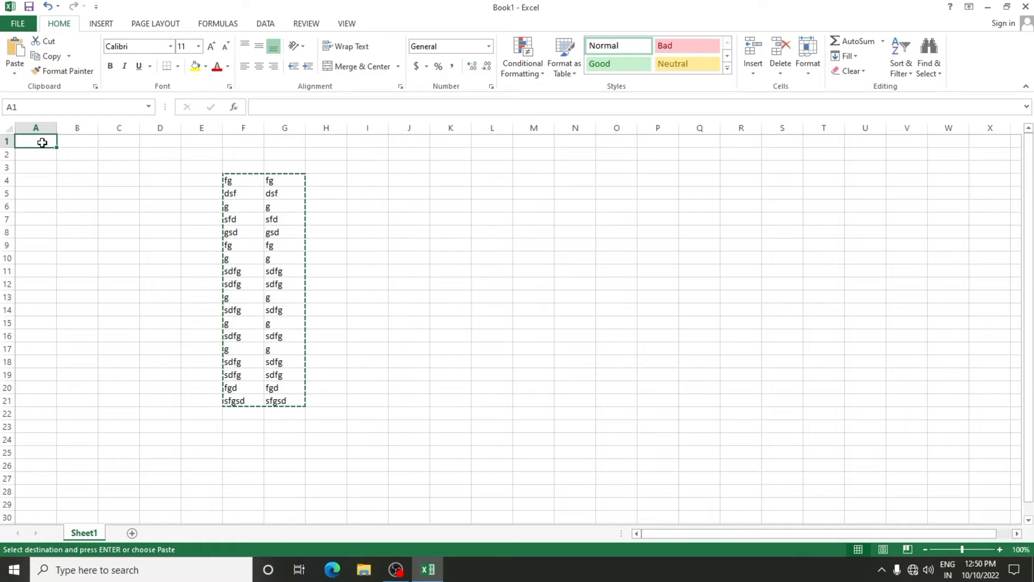
{"action": "key", "text": "ctrl+v"}
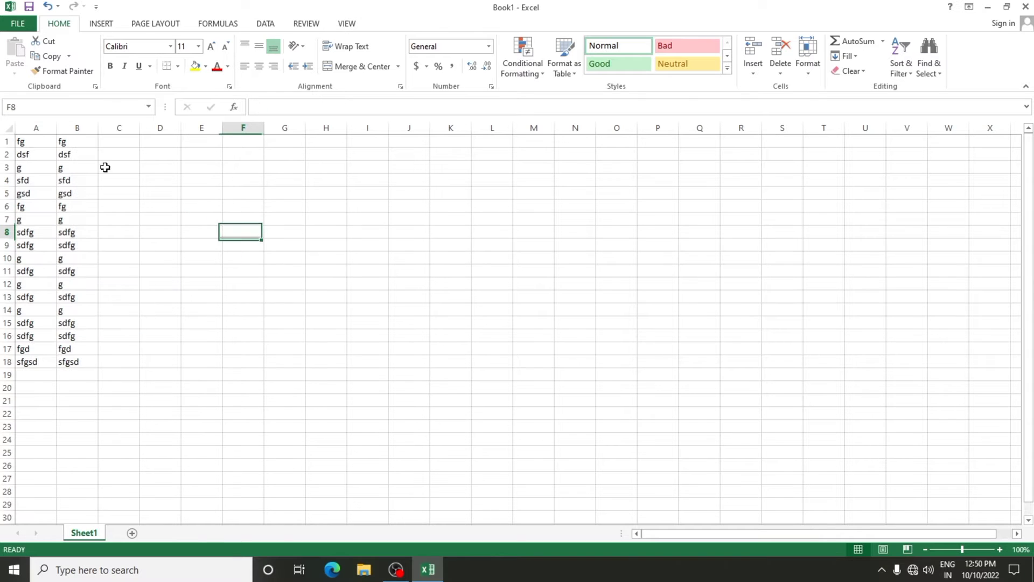
Relocate the block A1:B18 directly to columns K and L, keeping it in rows 1 to 18.
{"action": "left_click_drag", "start_coordinate": [24, 141], "coordinate": [84, 366]}
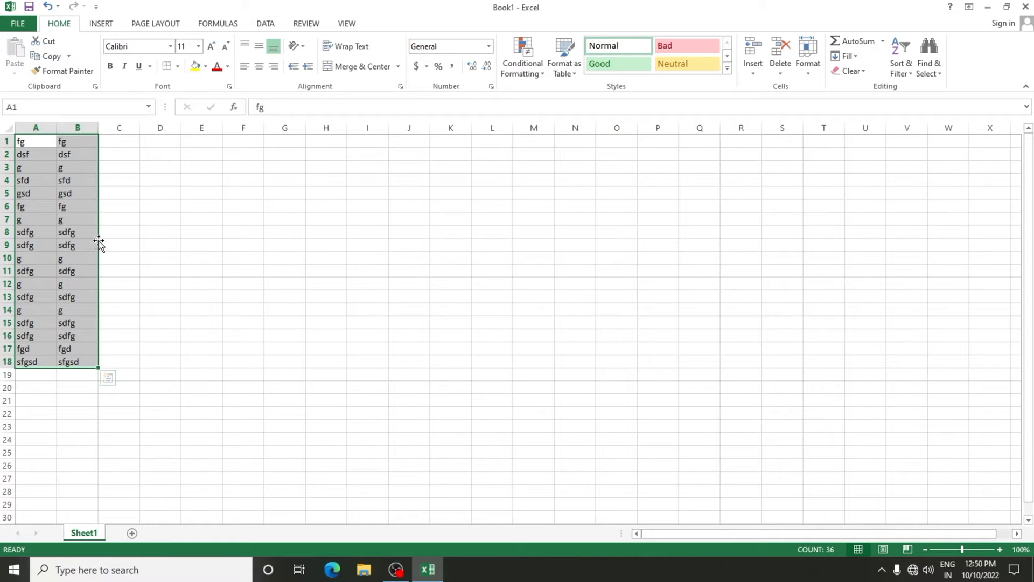
{"action": "left_click_drag", "start_coordinate": [98, 222], "coordinate": [101, 228]}
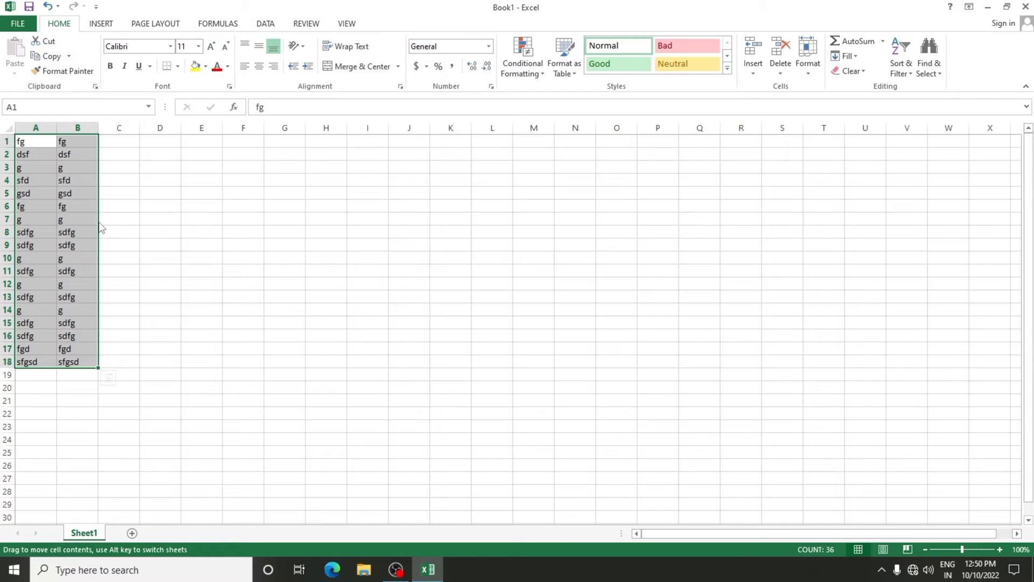
{"action": "left_click_drag", "start_coordinate": [101, 228], "coordinate": [494, 222]}
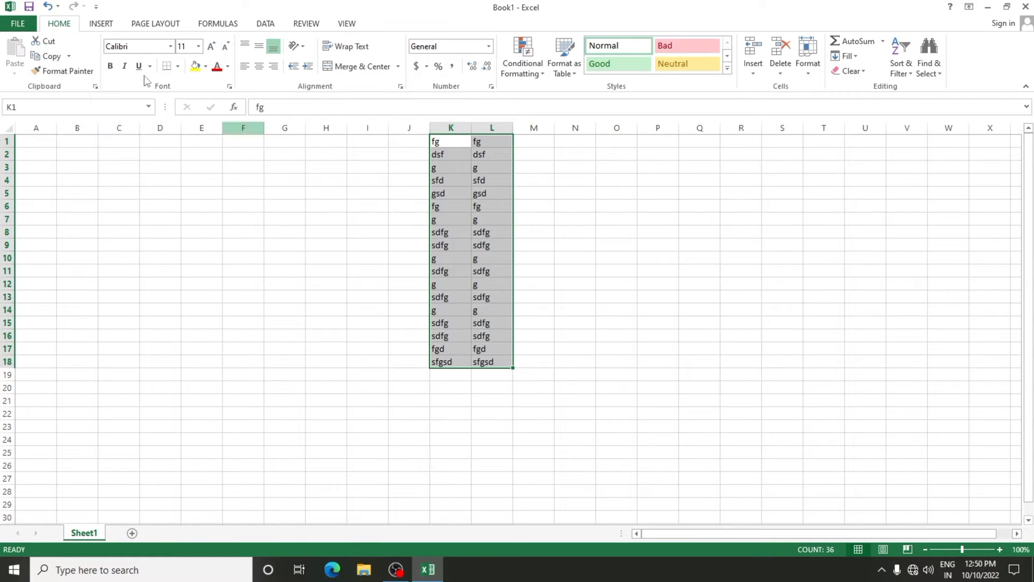
Cut the block K1:L18 and paste it back at A1.
{"action": "left_click", "coordinate": [56, 46]}
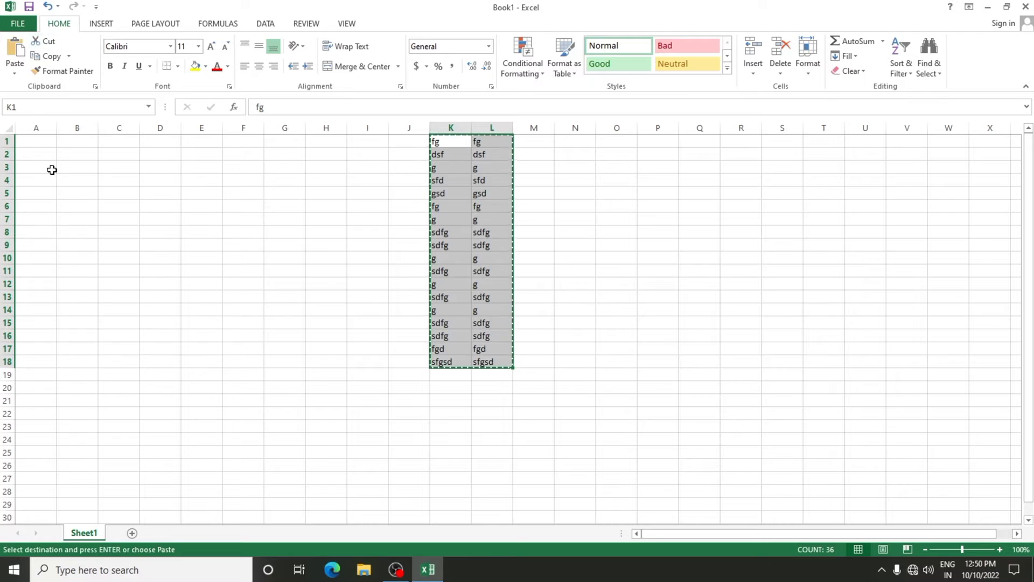
{"action": "left_click", "coordinate": [39, 141]}
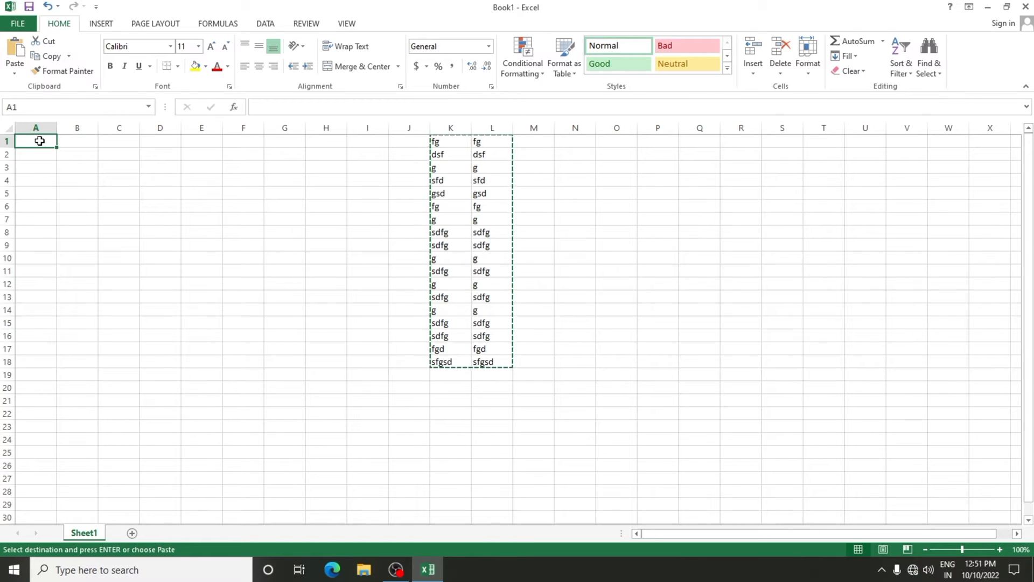
{"action": "left_click", "coordinate": [15, 62]}
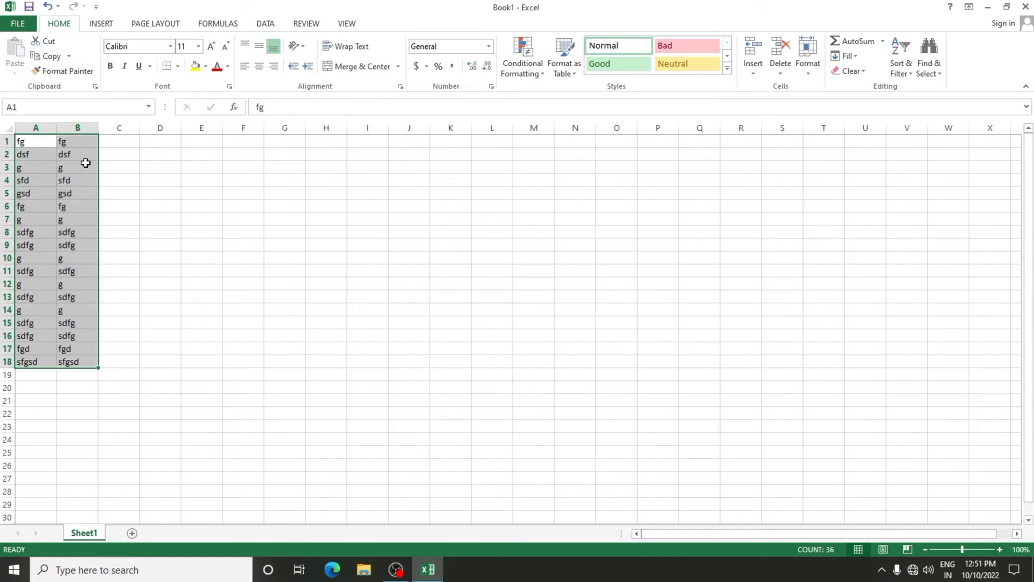
Copy the block A1:B18 and paste a duplicate starting at F1.
{"action": "left_click", "coordinate": [124, 191]}
{"action": "left_click_drag", "start_coordinate": [23, 143], "coordinate": [70, 362]}
{"action": "left_click", "coordinate": [49, 56]}
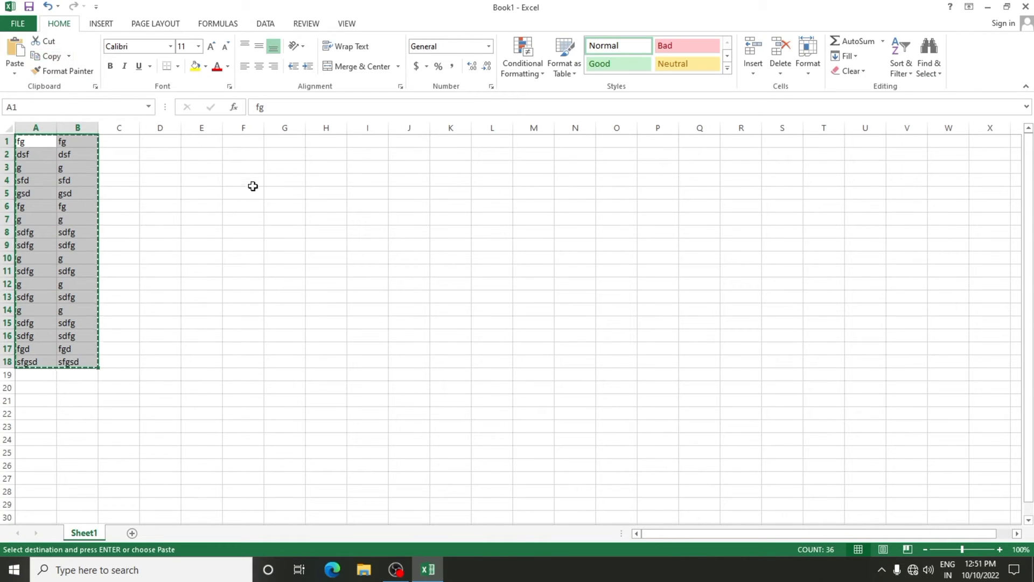
{"action": "left_click", "coordinate": [240, 141]}
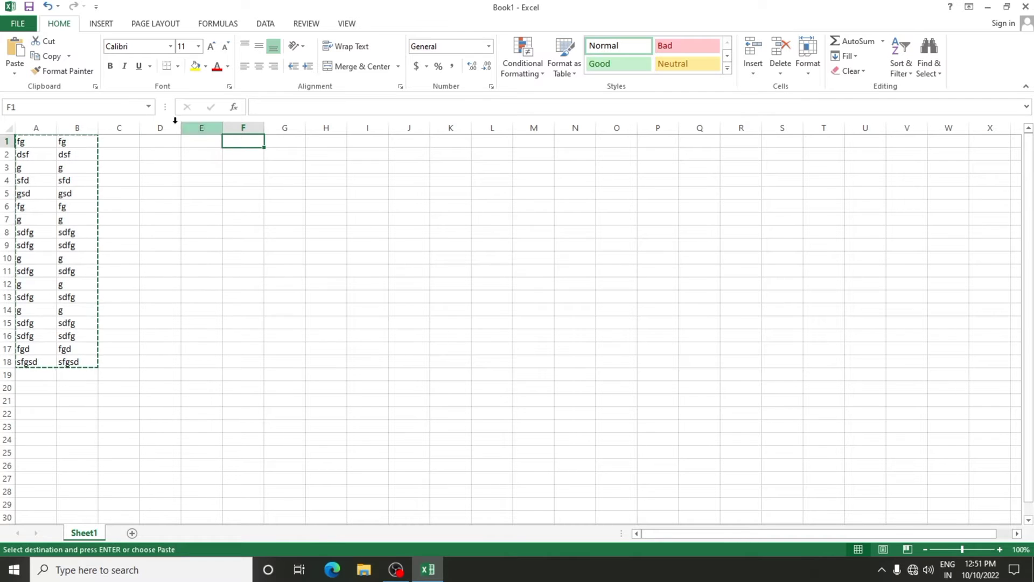
{"action": "left_click", "coordinate": [15, 51]}
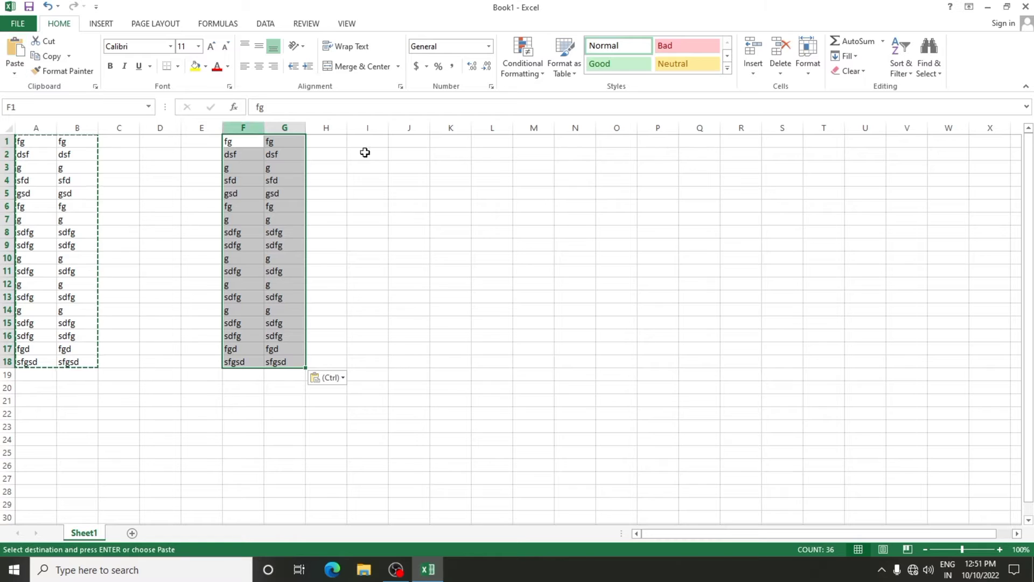
Paste two further duplicates of the copied block, one starting at K1 and one at O1.
{"action": "left_click", "coordinate": [449, 141]}
{"action": "left_click", "coordinate": [16, 51]}
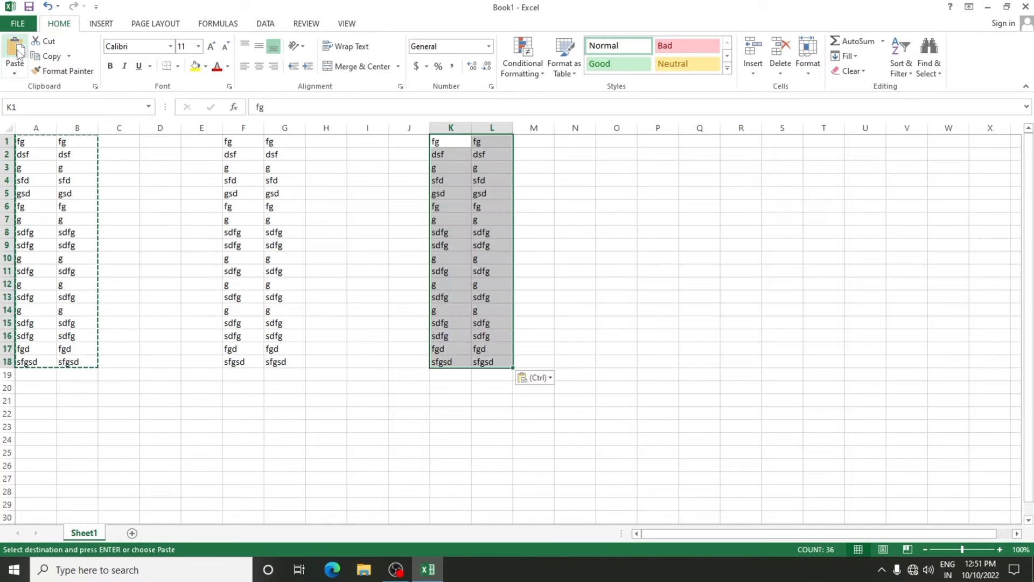
{"action": "left_click", "coordinate": [622, 144]}
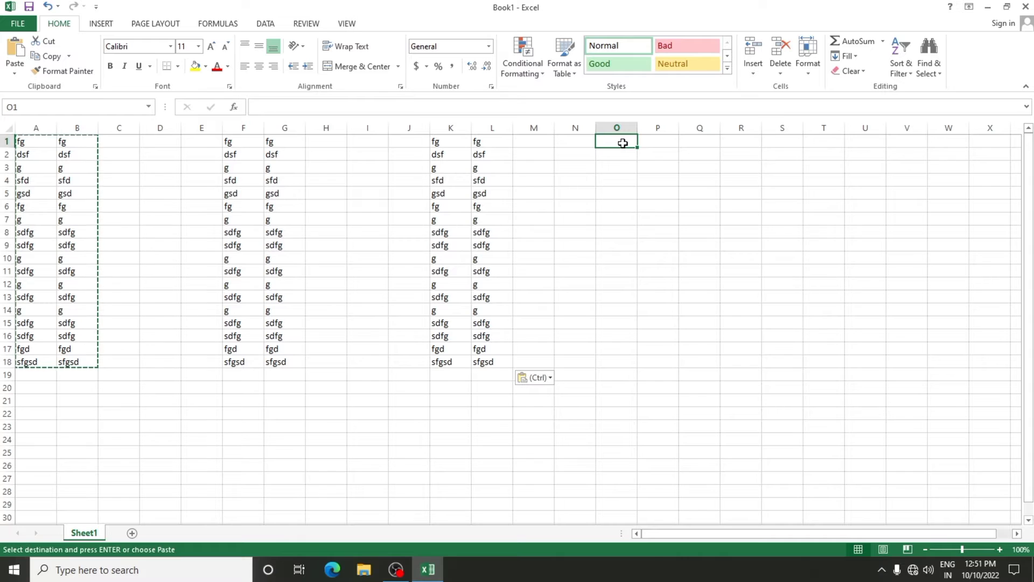
{"action": "key", "text": "Return"}
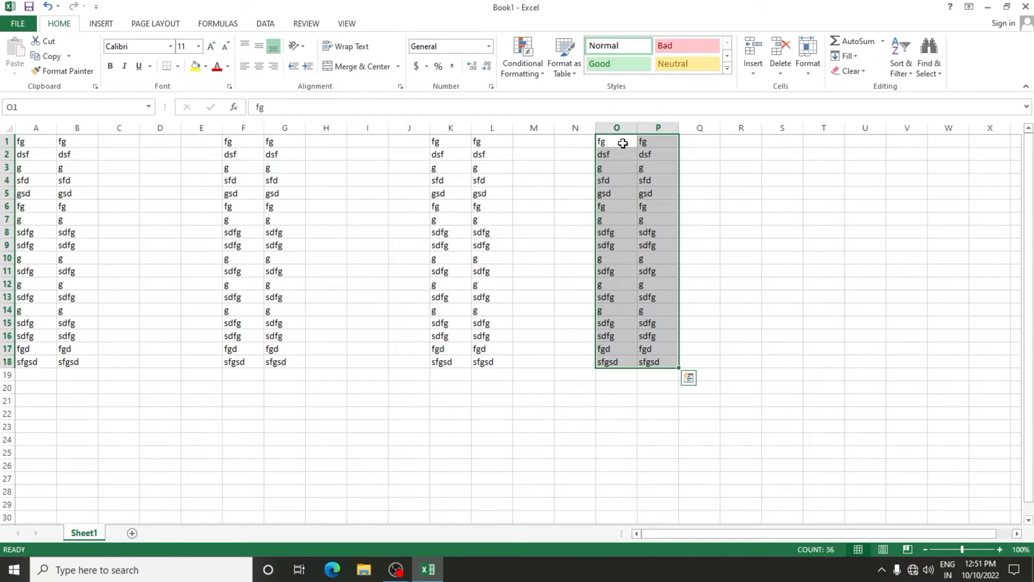
{"action": "left_click", "coordinate": [786, 143]}
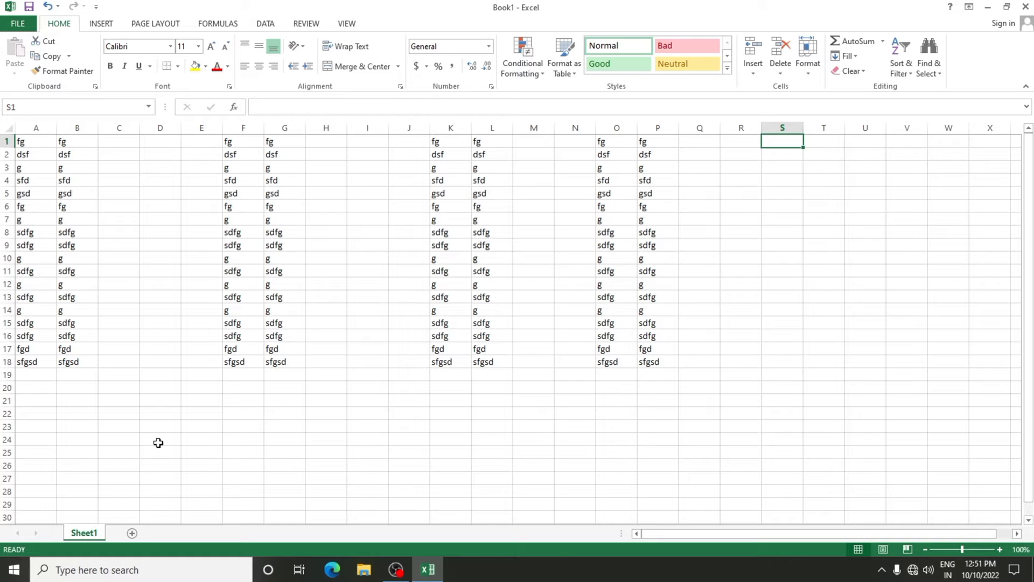
{"action": "left_click", "coordinate": [206, 462]}
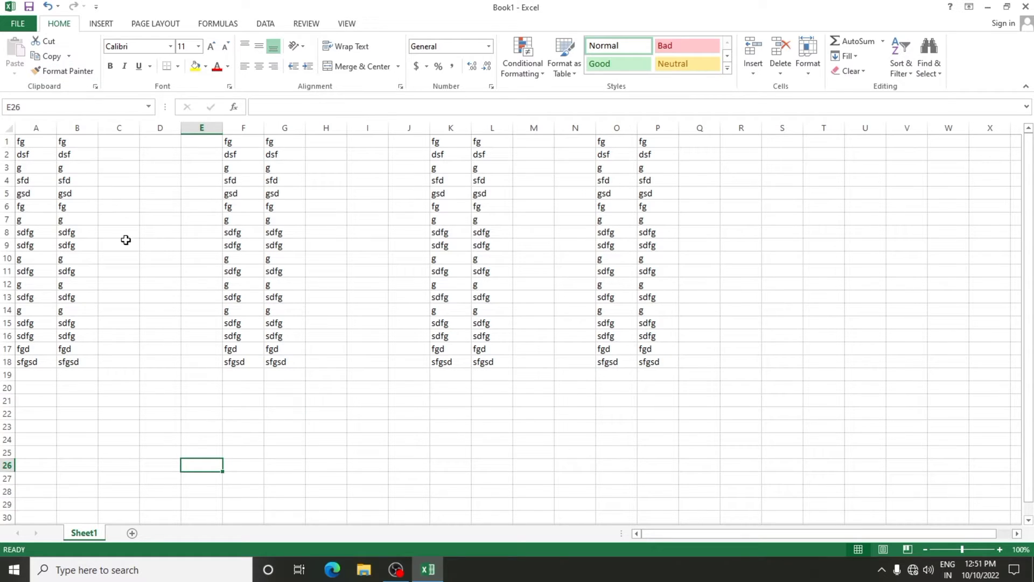
Format the text in A1:B18 as bold and italic in the Arial Black font.
{"action": "left_click_drag", "start_coordinate": [20, 141], "coordinate": [69, 362]}
{"action": "left_click", "coordinate": [111, 65]}
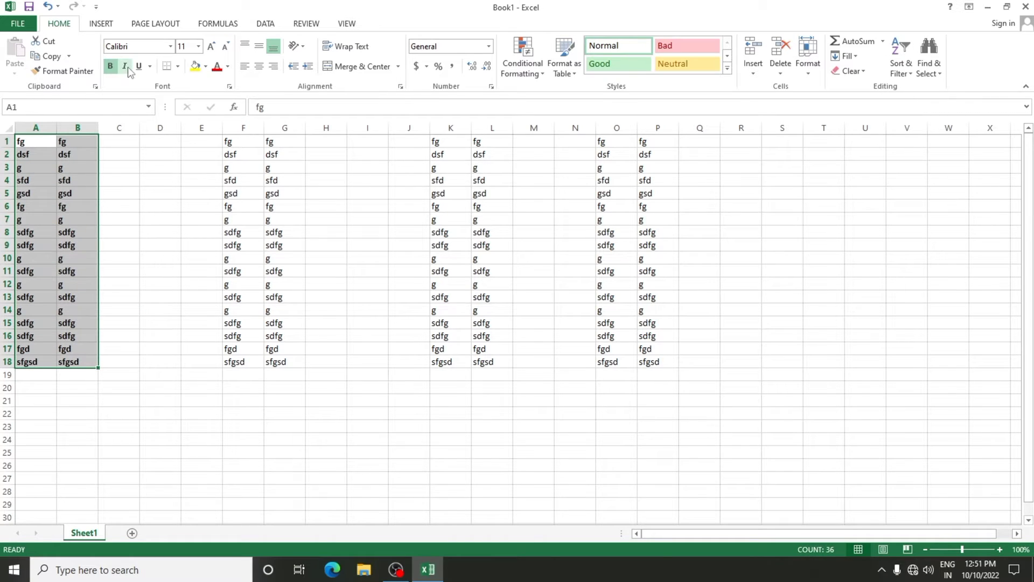
{"action": "left_click", "coordinate": [126, 67]}
{"action": "left_click", "coordinate": [149, 70]}
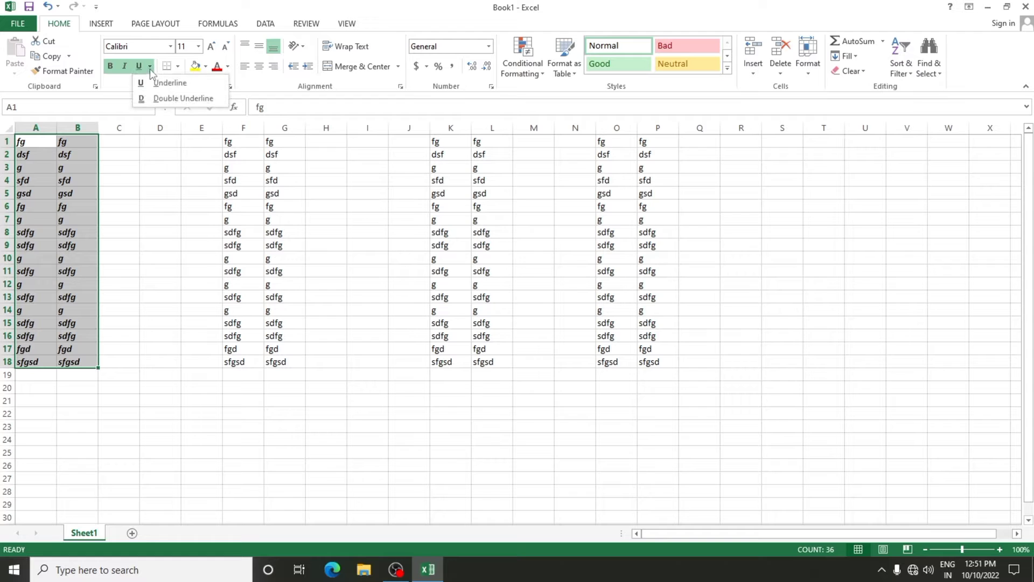
{"action": "left_click", "coordinate": [150, 69]}
{"action": "left_click", "coordinate": [171, 48]}
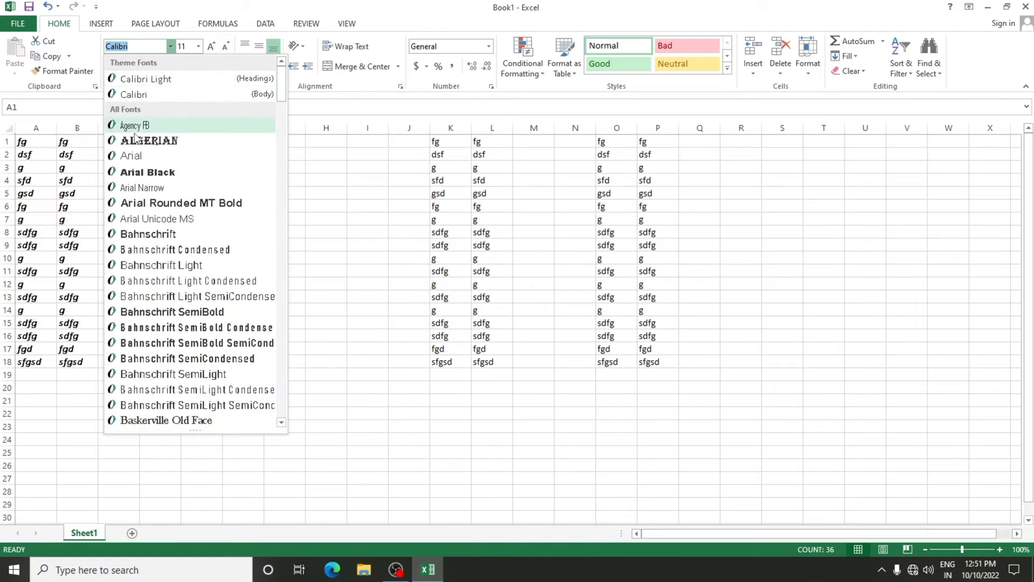
{"action": "left_click", "coordinate": [147, 170]}
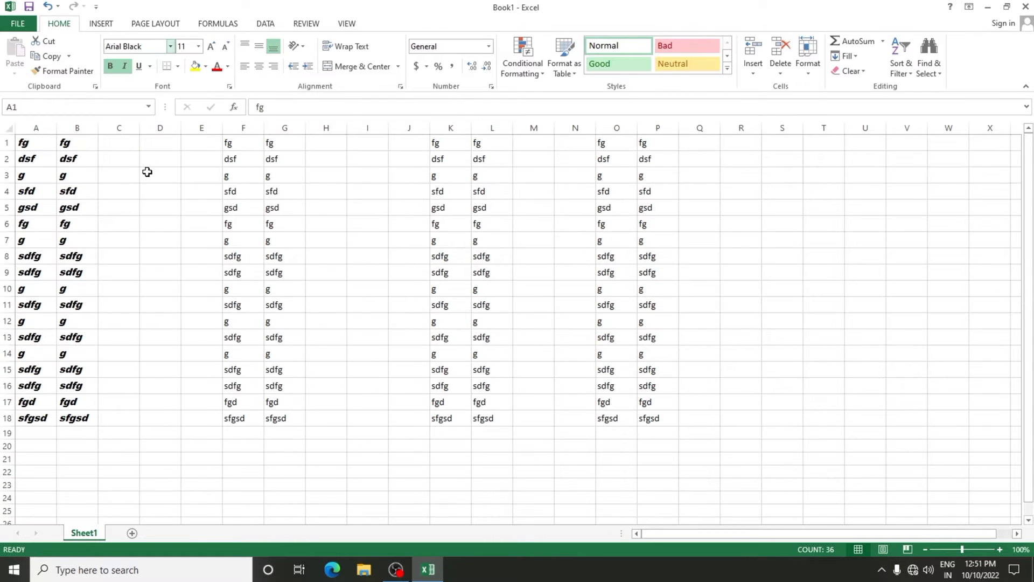
Give A1:B18 a dark orange fill and a yellow font colour.
{"action": "left_click", "coordinate": [206, 67]}
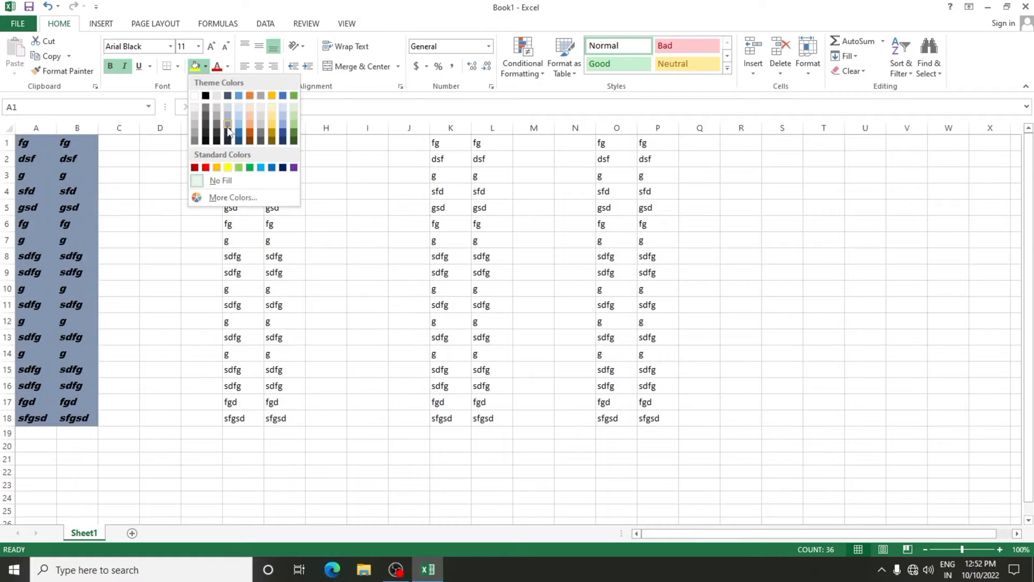
{"action": "left_click", "coordinate": [250, 134]}
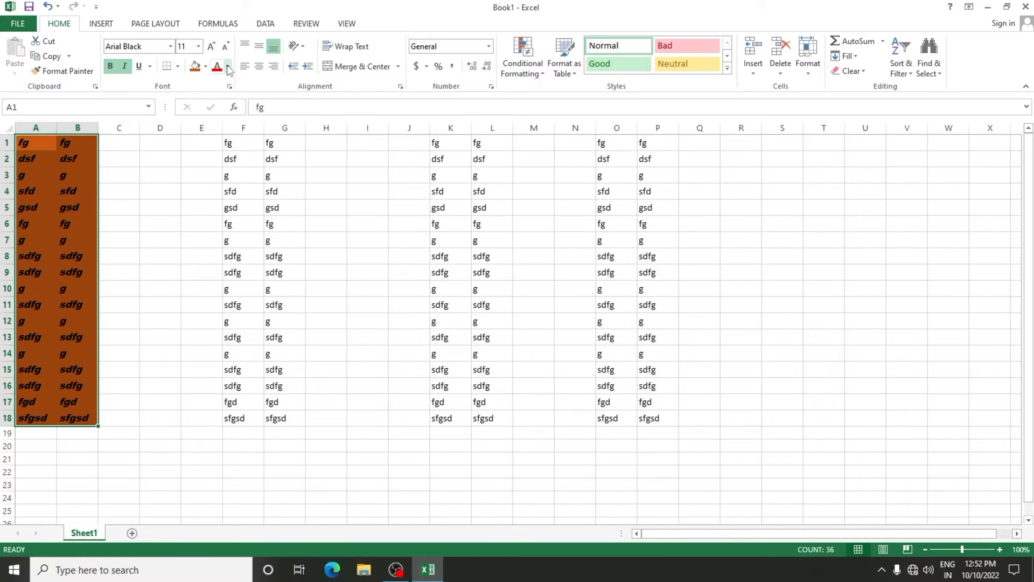
{"action": "left_click_drag", "start_coordinate": [43, 145], "coordinate": [69, 418]}
{"action": "left_click", "coordinate": [228, 66]}
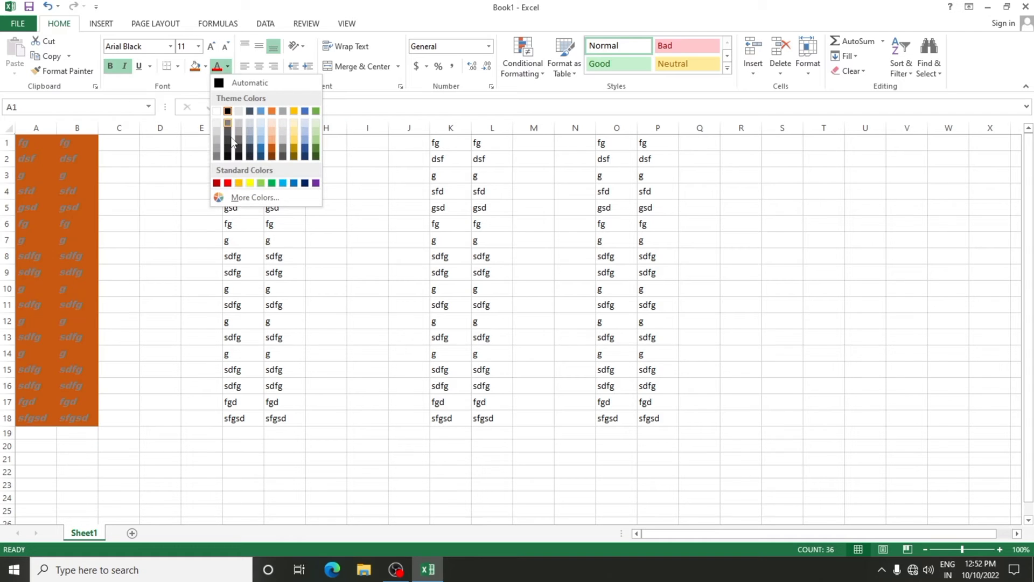
{"action": "left_click", "coordinate": [239, 183]}
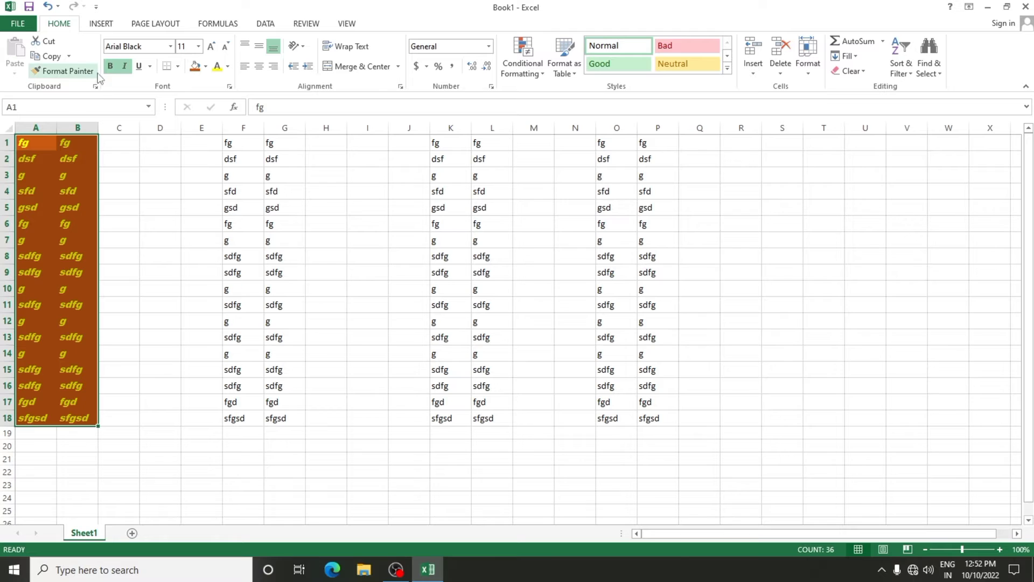
{"action": "left_click", "coordinate": [76, 234]}
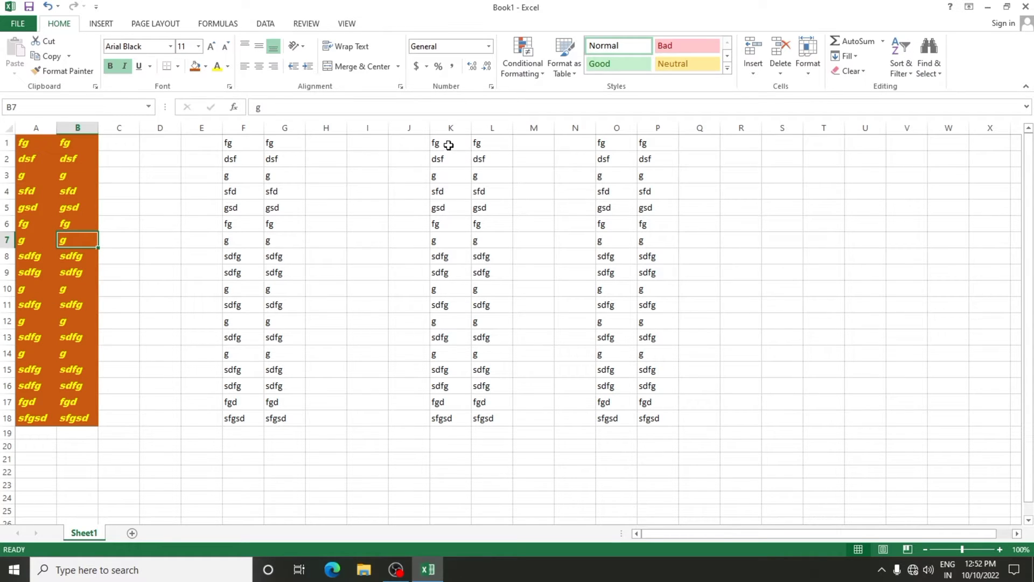
{"action": "left_click_drag", "start_coordinate": [451, 143], "coordinate": [478, 418]}
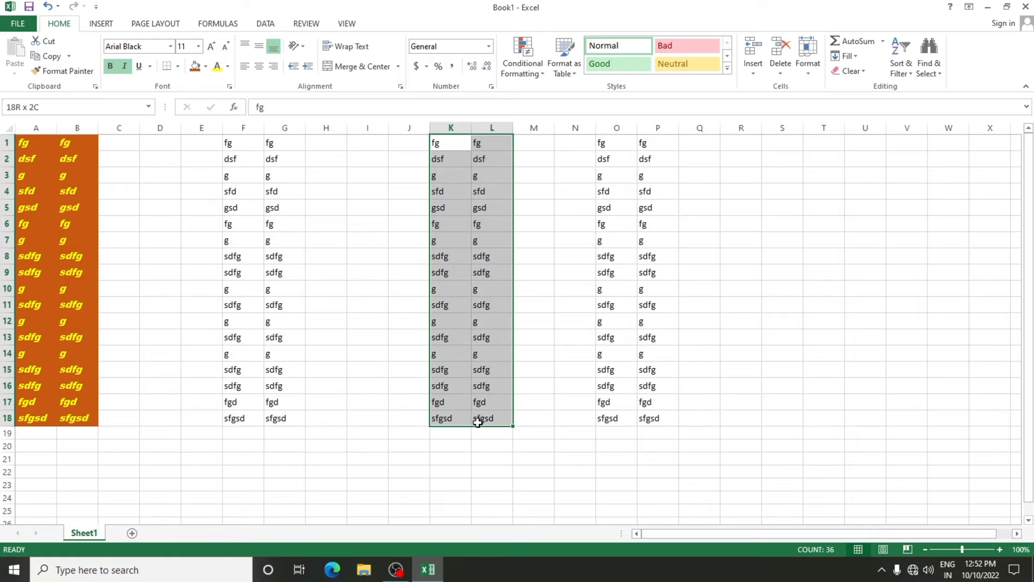
{"action": "left_click", "coordinate": [35, 210]}
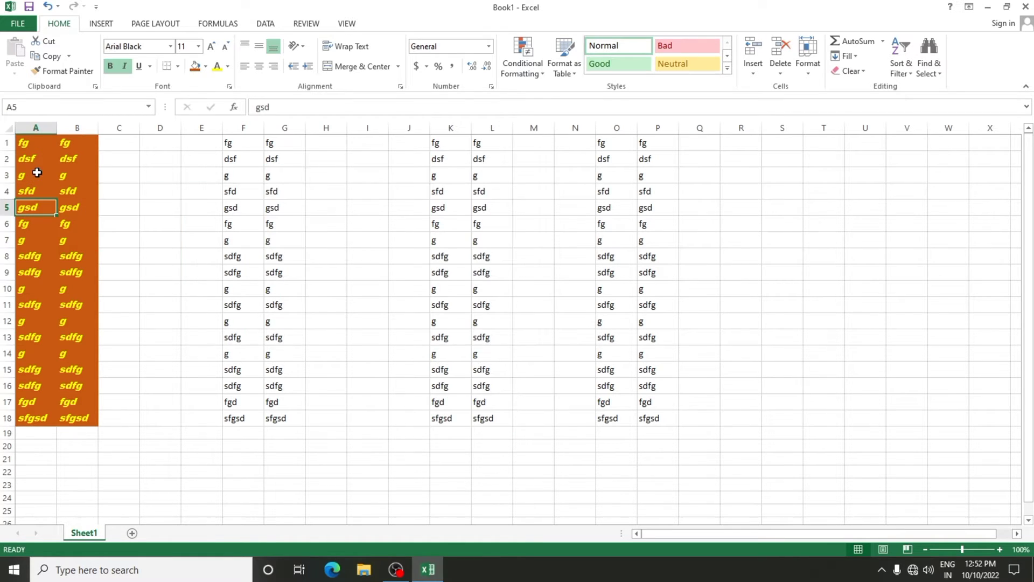
Copy the formatting of cell A6 onto the block K1:L18 with the Format Painter.
{"action": "left_click_drag", "start_coordinate": [32, 174], "coordinate": [70, 270]}
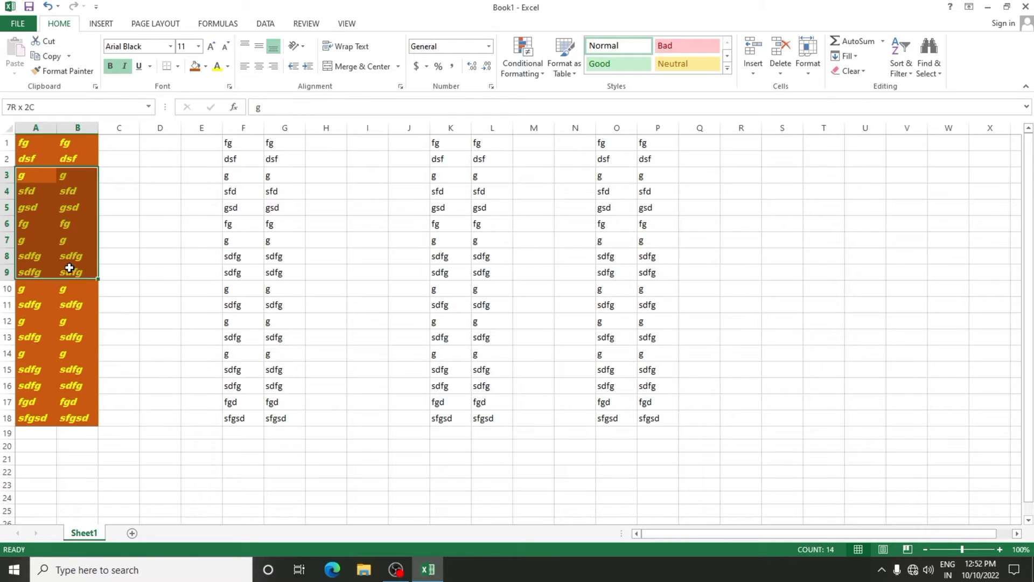
{"action": "left_click", "coordinate": [25, 223]}
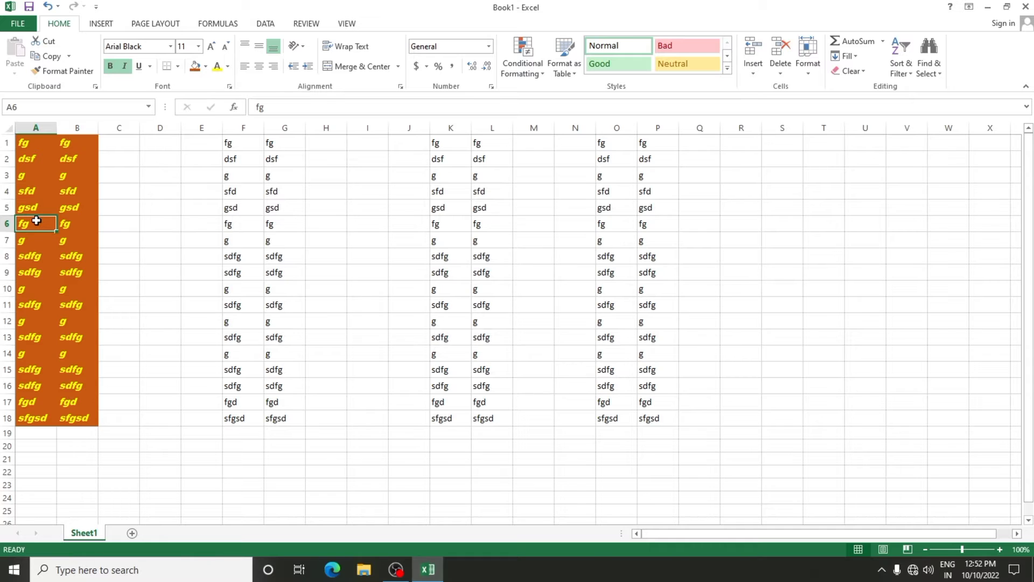
{"action": "left_click", "coordinate": [61, 72]}
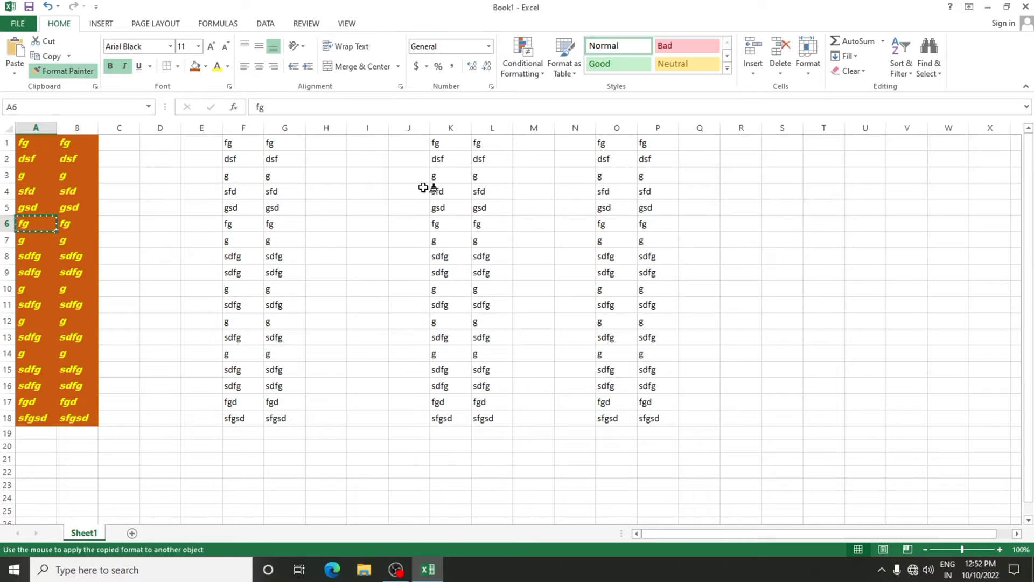
{"action": "mouse_move", "coordinate": [452, 141]}
{"action": "left_mouse_down"}
{"action": "mouse_move", "coordinate": [489, 141]}
{"action": "mouse_move", "coordinate": [484, 412]}
{"action": "left_mouse_up"}
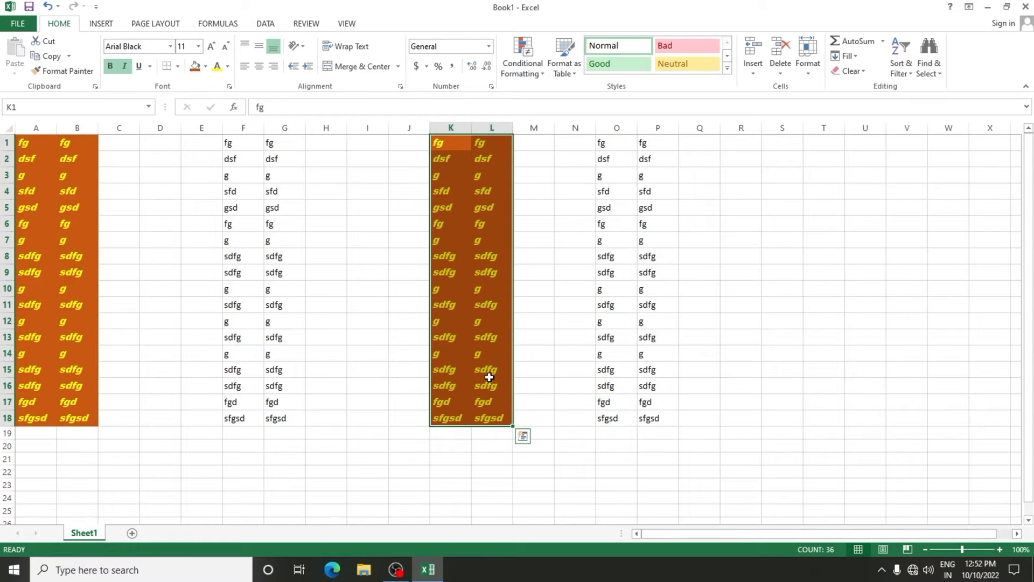
{"action": "left_click", "coordinate": [475, 262]}
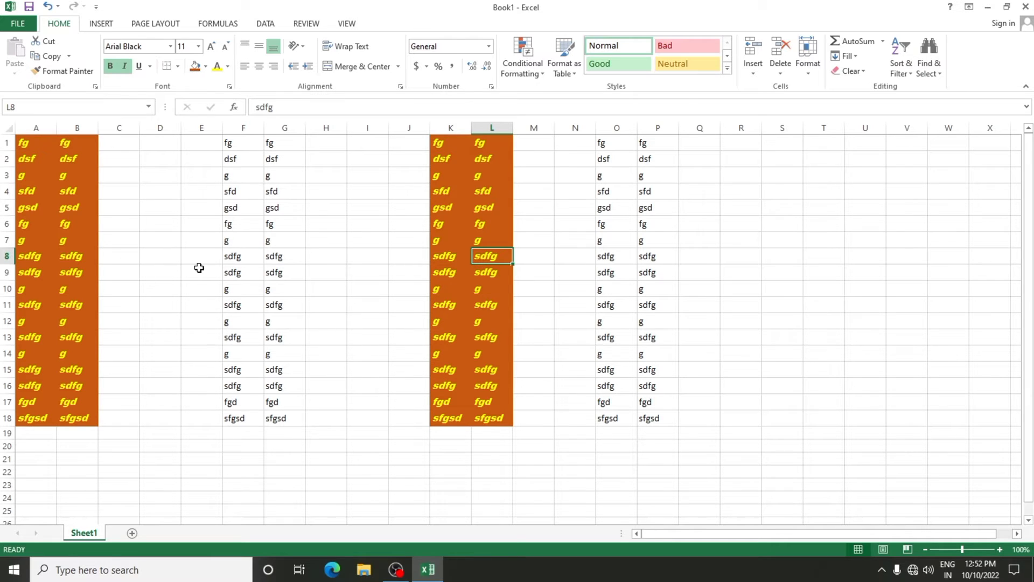
Remove the bold and italic styles from the text in K1:L18.
{"action": "left_click", "coordinate": [170, 46]}
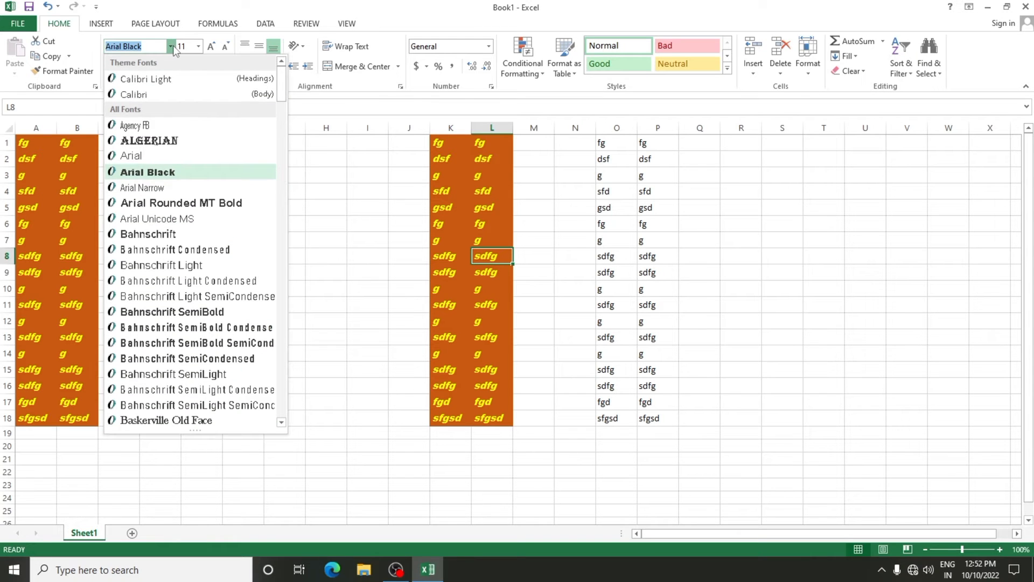
{"action": "left_click", "coordinate": [310, 190]}
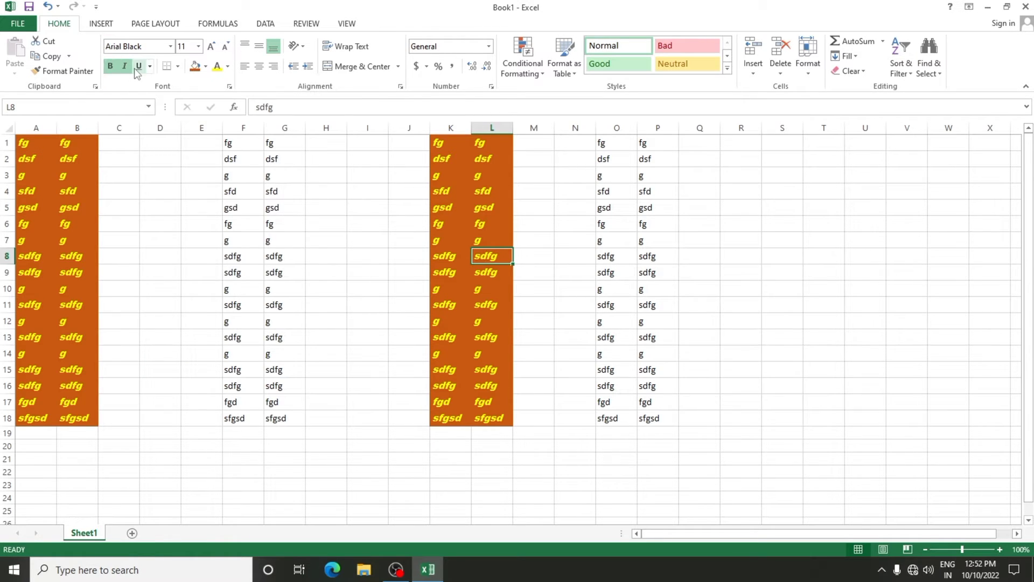
{"action": "left_click_drag", "start_coordinate": [449, 142], "coordinate": [482, 419]}
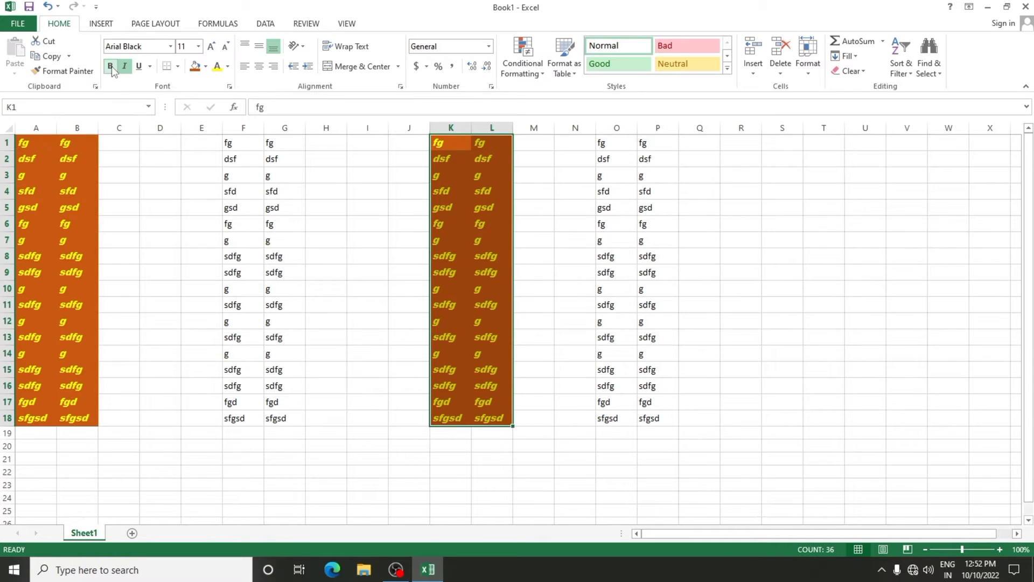
{"action": "left_click", "coordinate": [125, 68]}
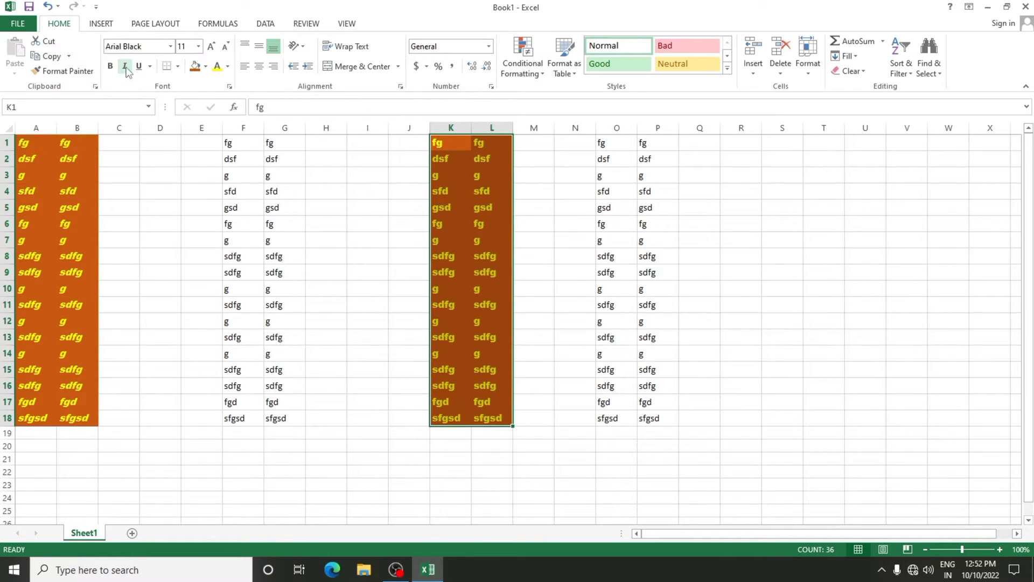
{"action": "left_click", "coordinate": [190, 269]}
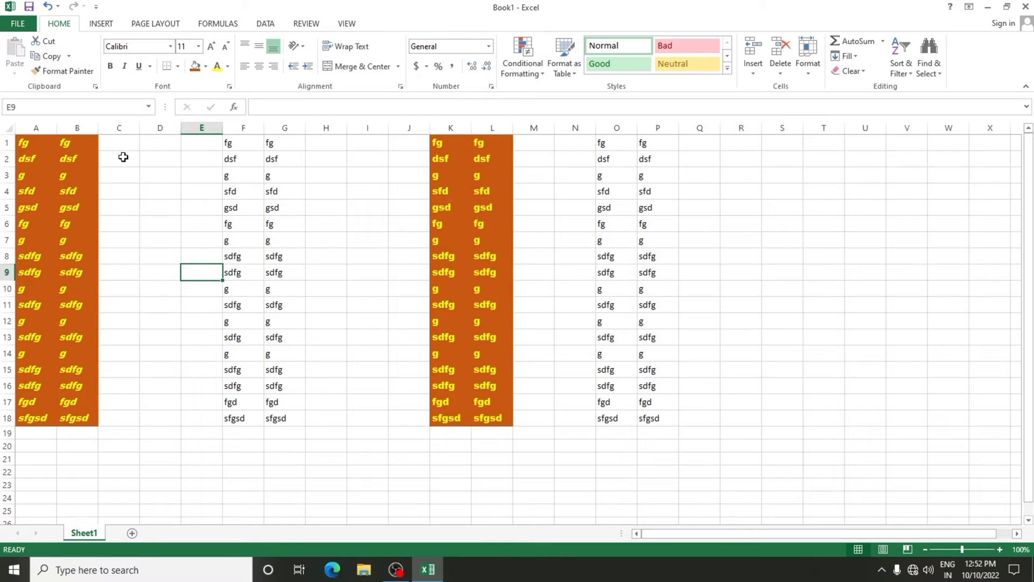
{"action": "left_click", "coordinate": [151, 222]}
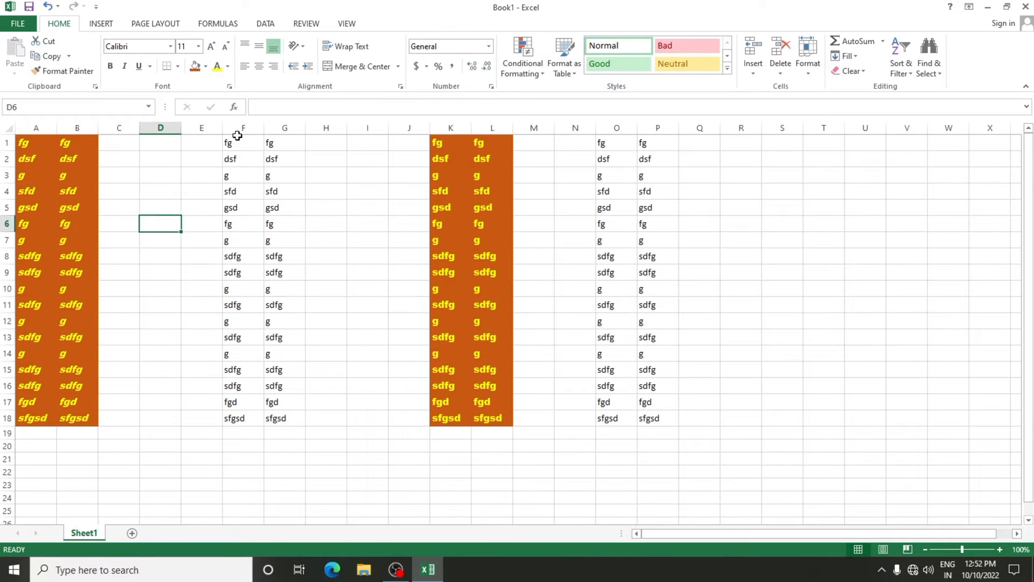
Check in the print preview whether the sheet's gridlines are printed, and return to the worksheet.
{"action": "left_click_drag", "start_coordinate": [118, 141], "coordinate": [204, 258]}
{"action": "left_click", "coordinate": [191, 368]}
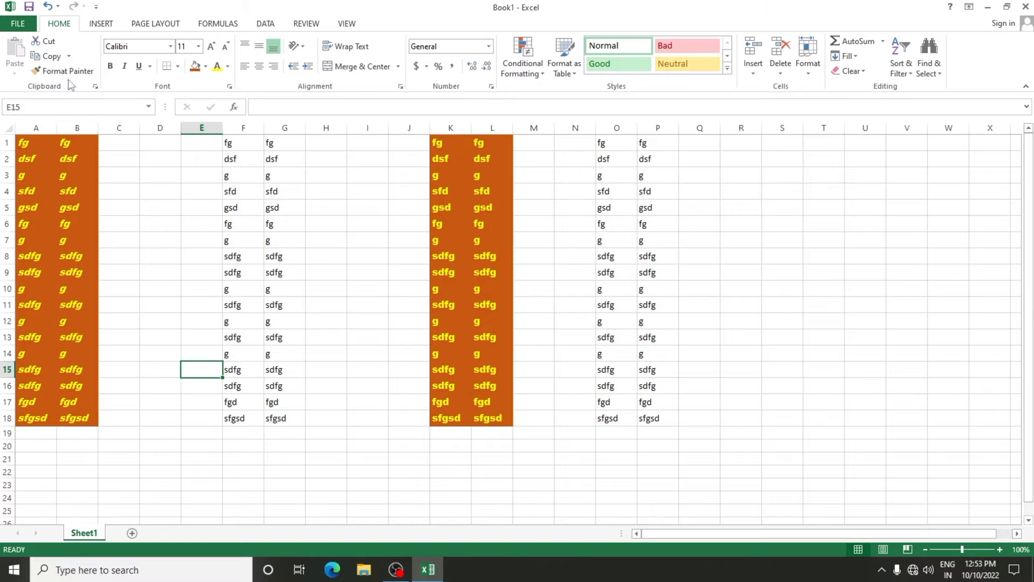
{"action": "left_click", "coordinate": [18, 23]}
{"action": "left_click", "coordinate": [22, 178]}
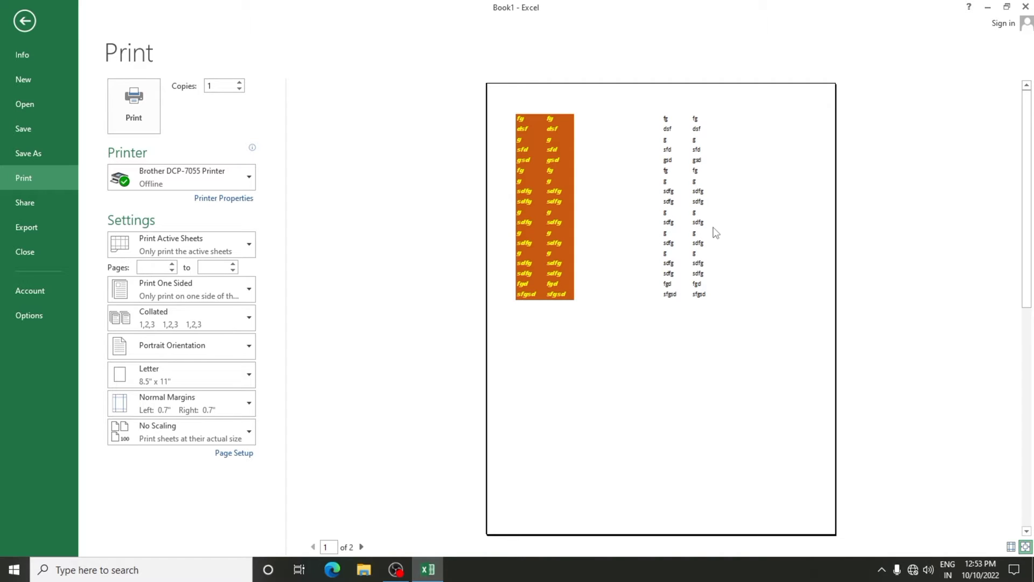
{"action": "left_click", "coordinate": [24, 22]}
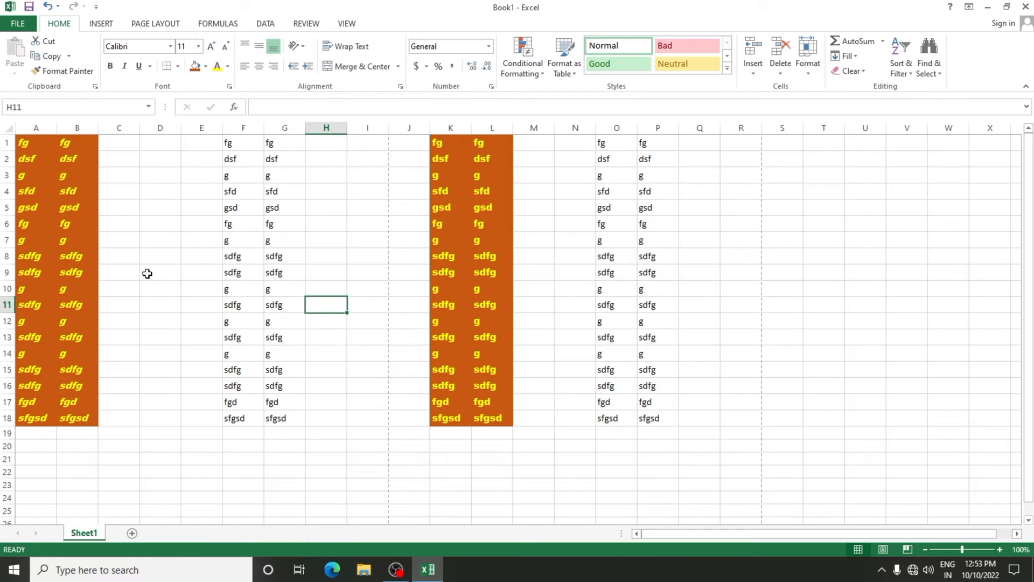
{"action": "left_click", "coordinate": [147, 272]}
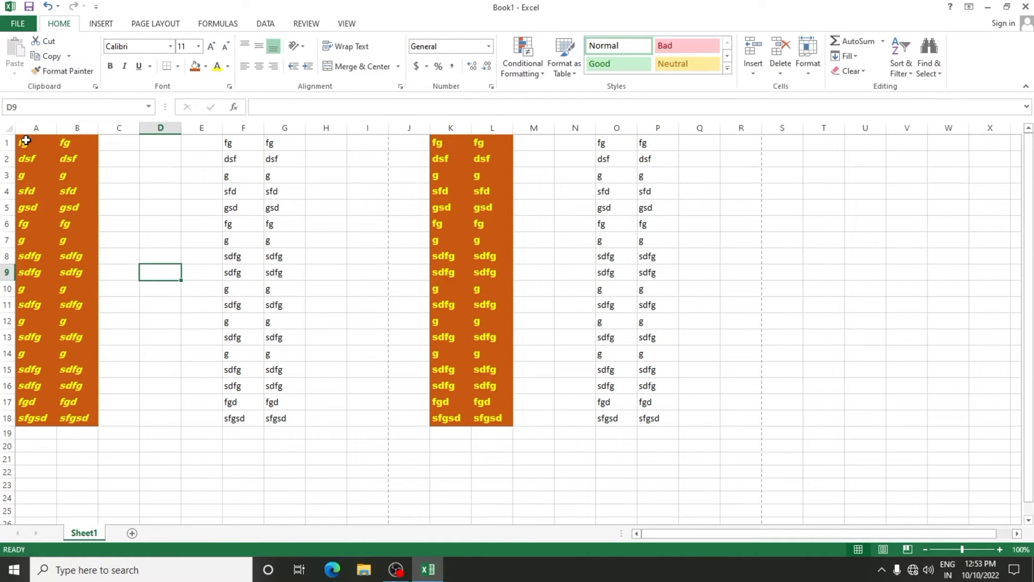
Apply all borders to the range A1:I23.
{"action": "left_click_drag", "start_coordinate": [26, 141], "coordinate": [357, 482]}
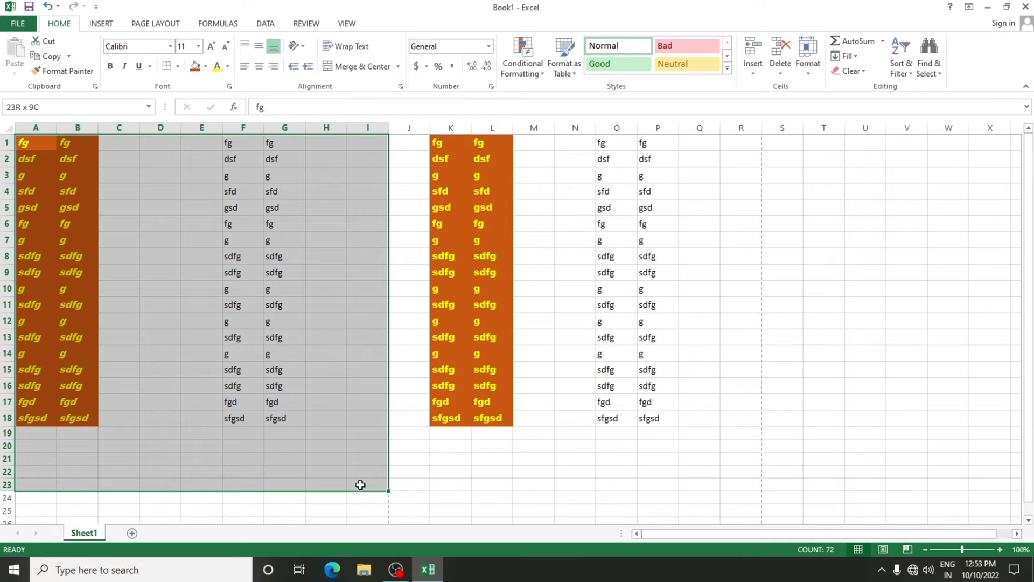
{"action": "left_click", "coordinate": [178, 66]}
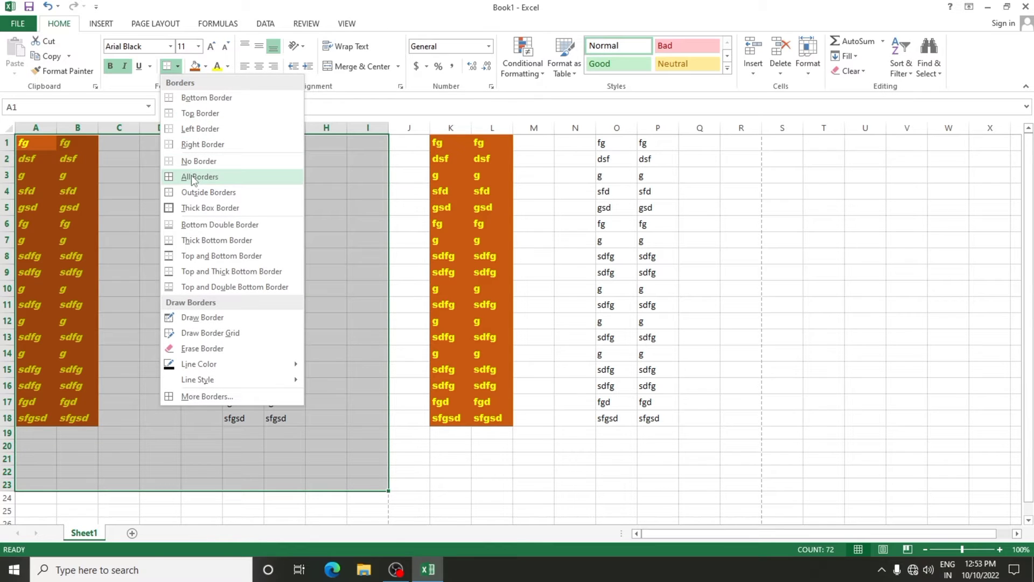
{"action": "left_click", "coordinate": [192, 176]}
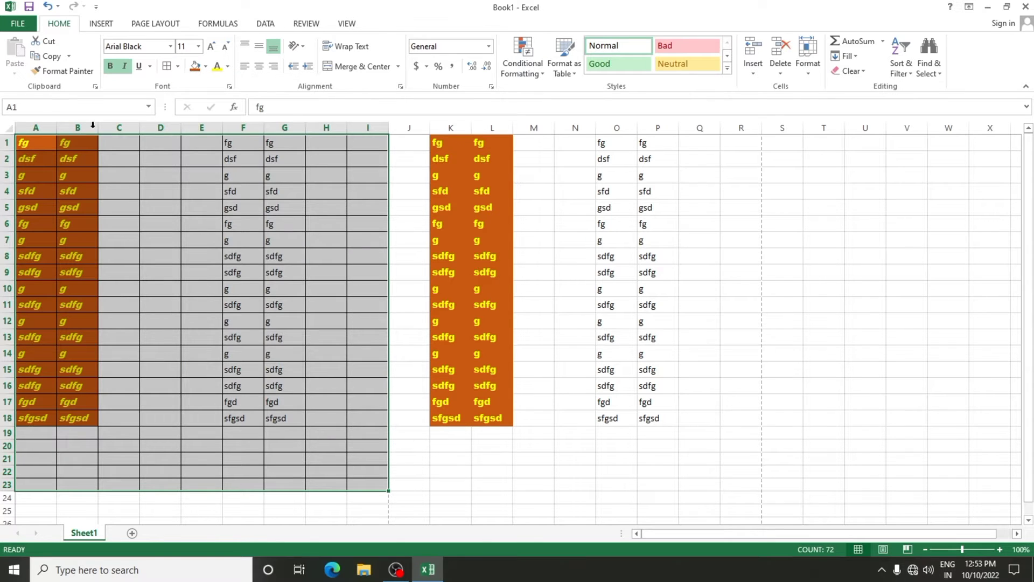
Check the bordered range in the print preview and return to the worksheet.
{"action": "left_click", "coordinate": [18, 23]}
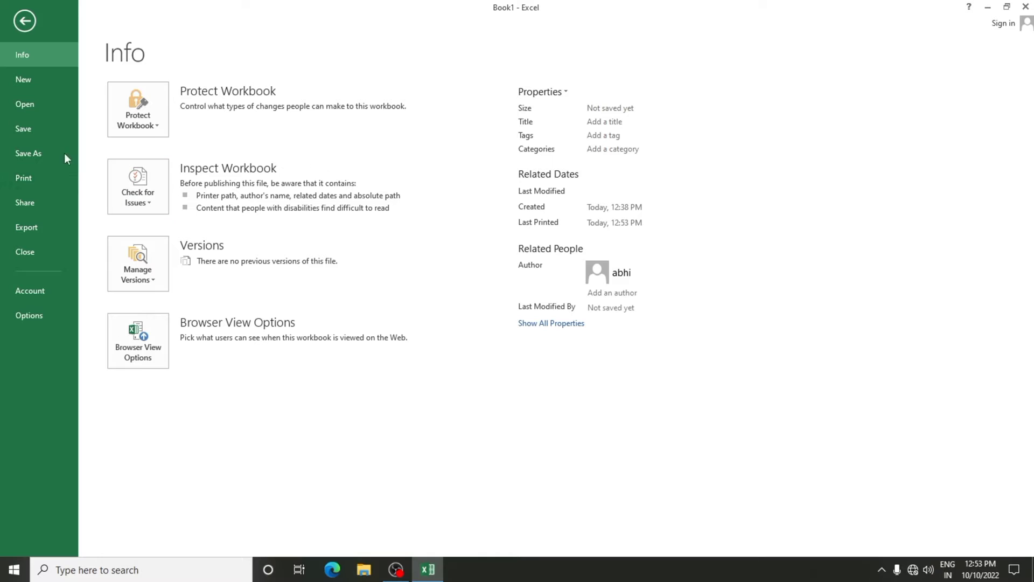
{"action": "left_click", "coordinate": [32, 180]}
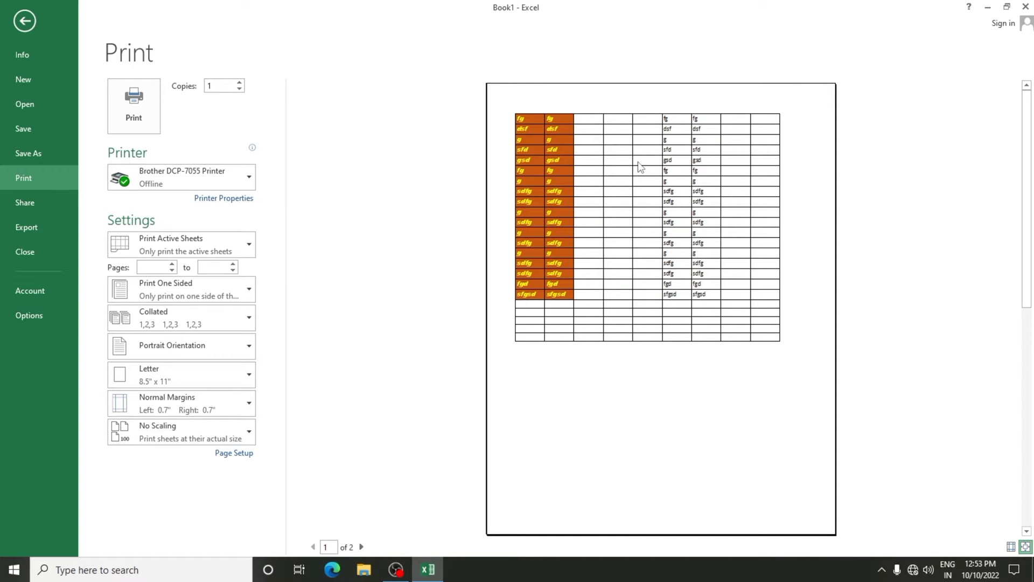
{"action": "left_click", "coordinate": [24, 21]}
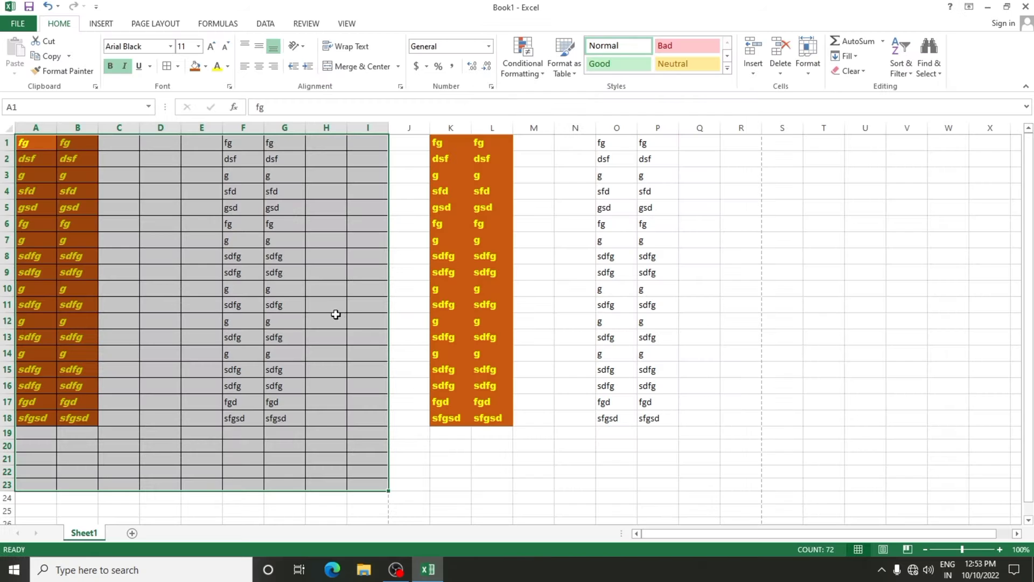
{"action": "left_click", "coordinate": [377, 321]}
{"action": "left_click", "coordinate": [294, 268]}
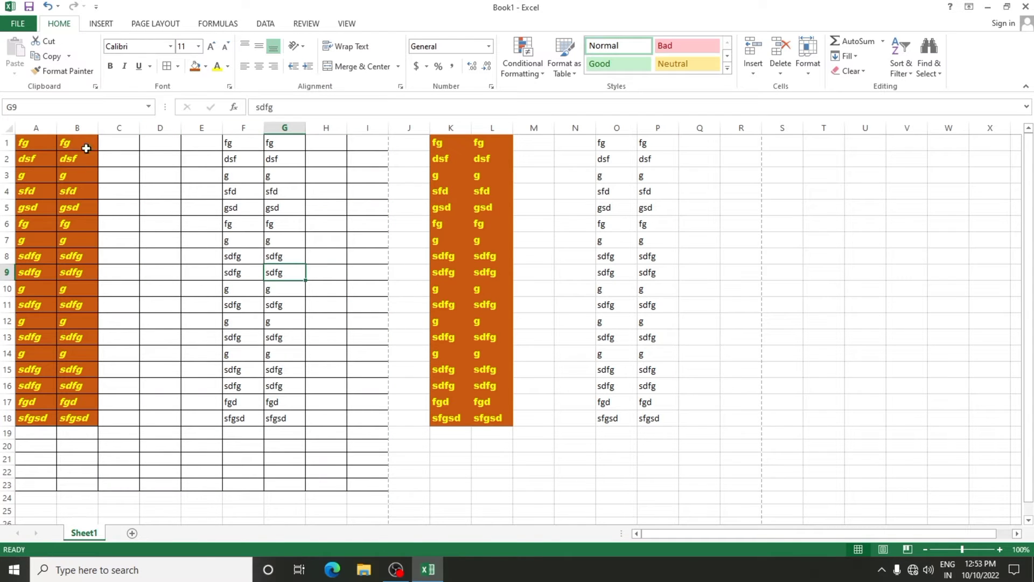
{"action": "left_click", "coordinate": [319, 229]}
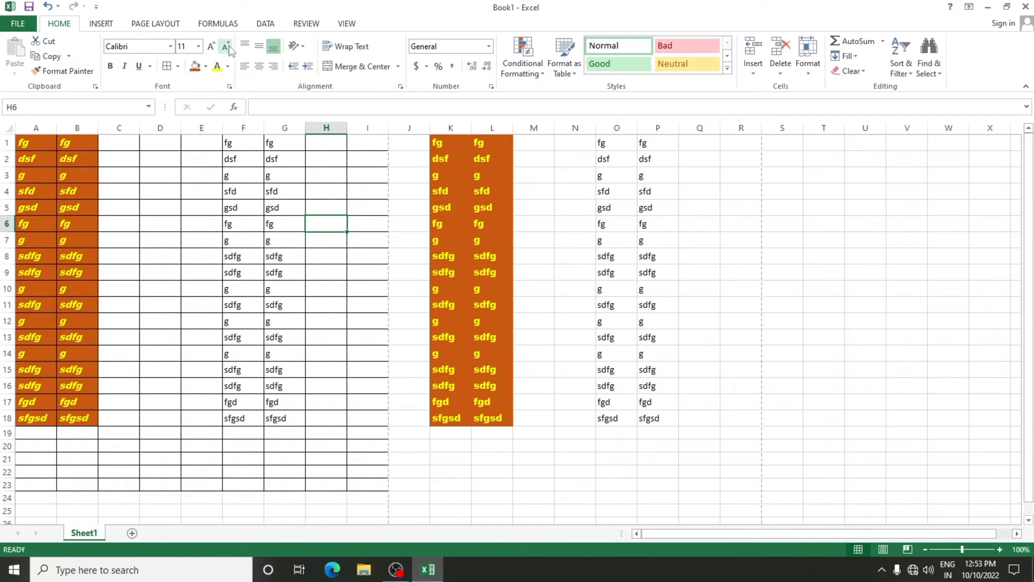
Enlarge the font of K1:L18 size by size, and reduce it back to 11.
{"action": "left_click_drag", "start_coordinate": [439, 142], "coordinate": [493, 419]}
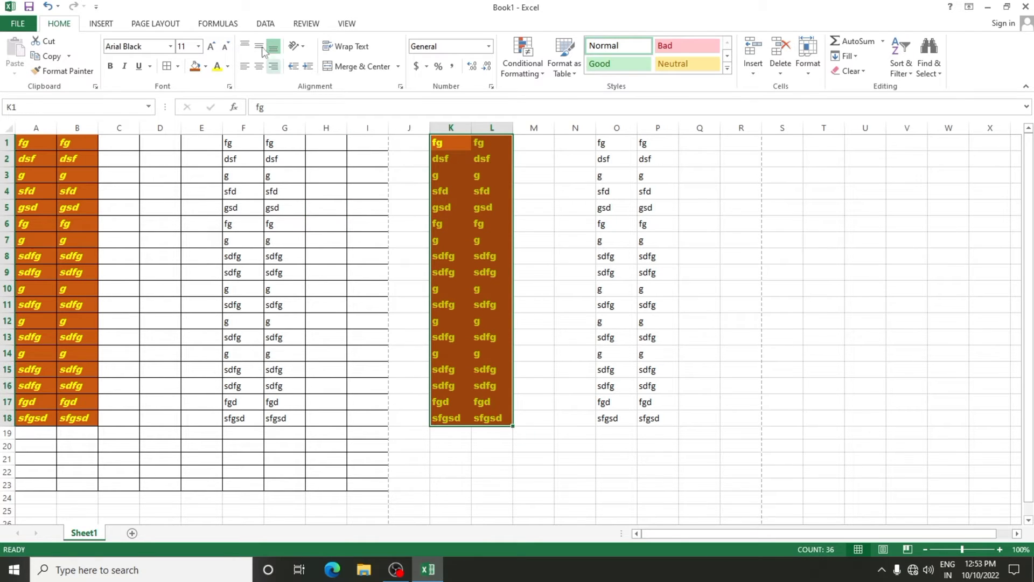
{"action": "left_click", "coordinate": [212, 47]}
{"action": "left_click", "coordinate": [213, 48]}
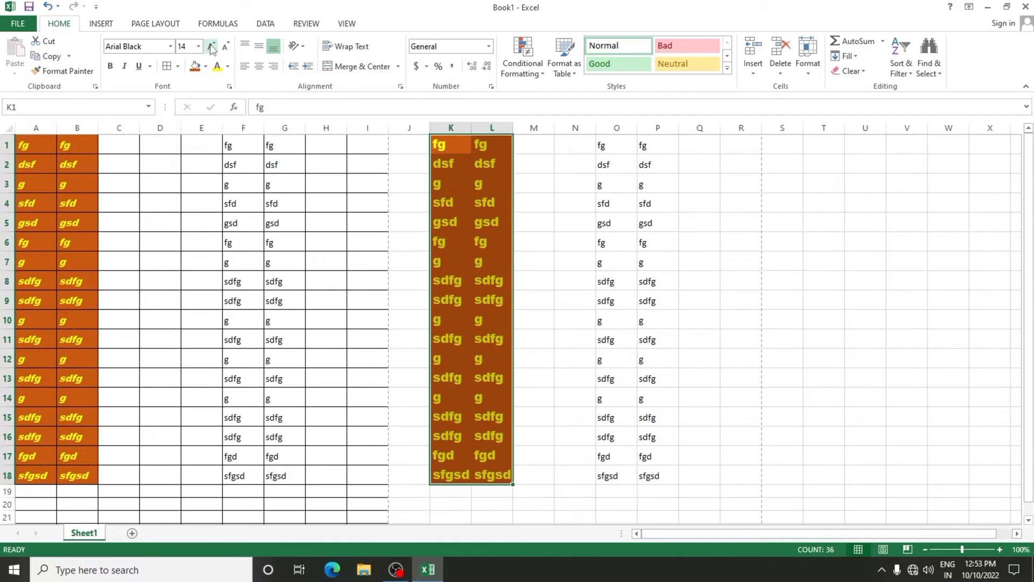
{"action": "left_click", "coordinate": [212, 48]}
{"action": "left_click", "coordinate": [212, 47]}
{"action": "left_click", "coordinate": [227, 48]}
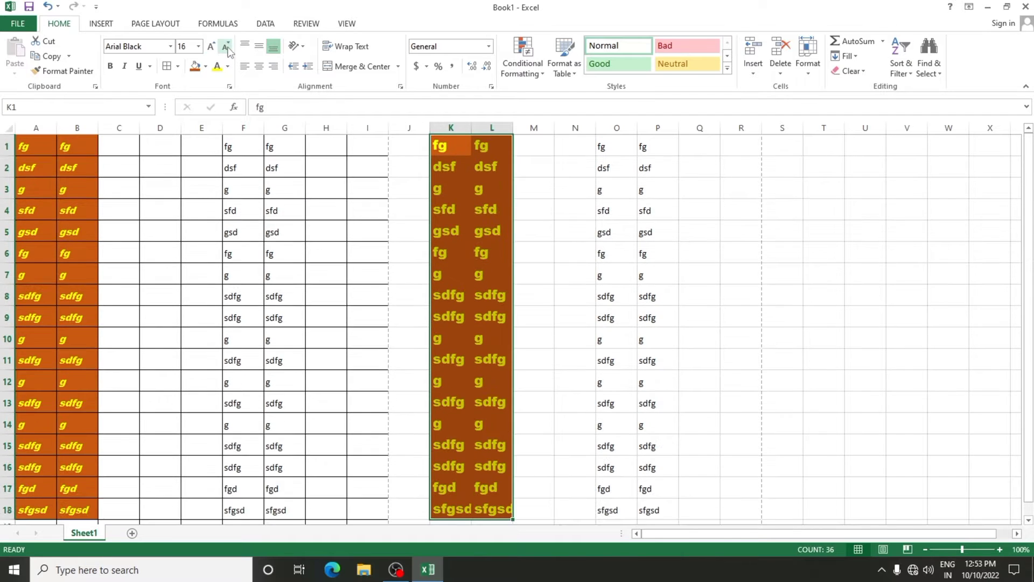
{"action": "left_click", "coordinate": [226, 48]}
{"action": "left_click", "coordinate": [226, 49]}
{"action": "left_click", "coordinate": [227, 48]}
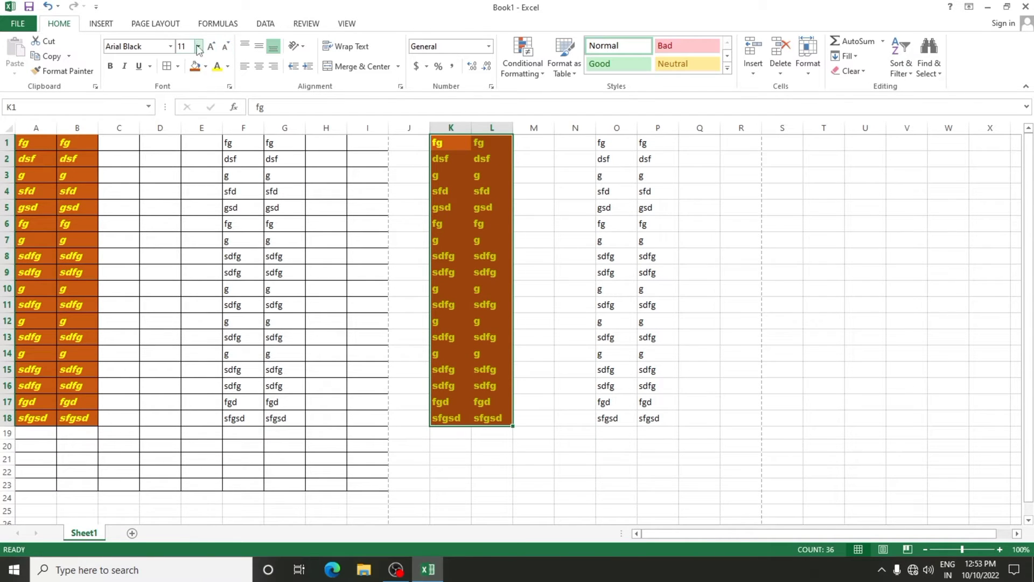
{"action": "left_click", "coordinate": [199, 47]}
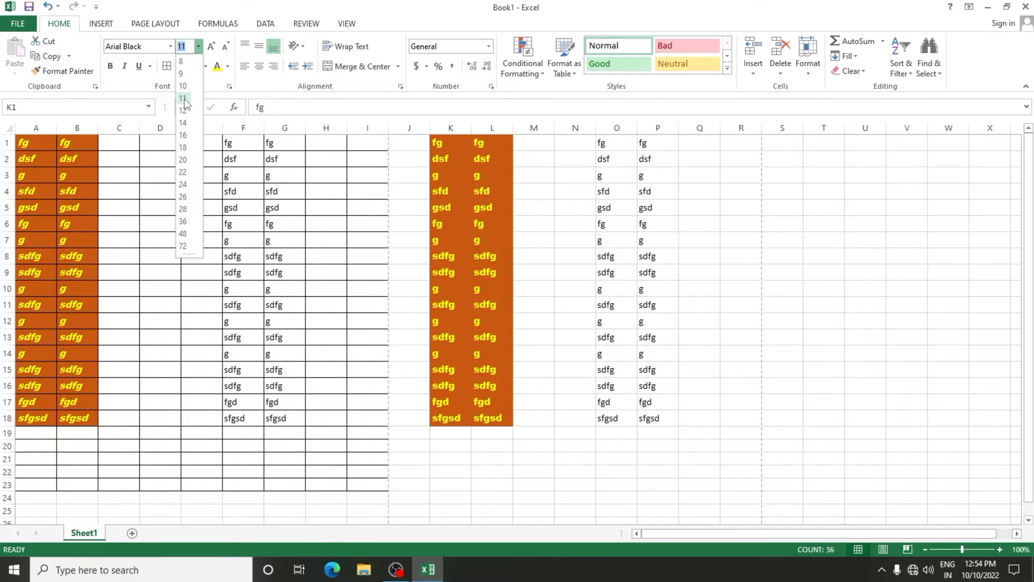
{"action": "left_click", "coordinate": [367, 321]}
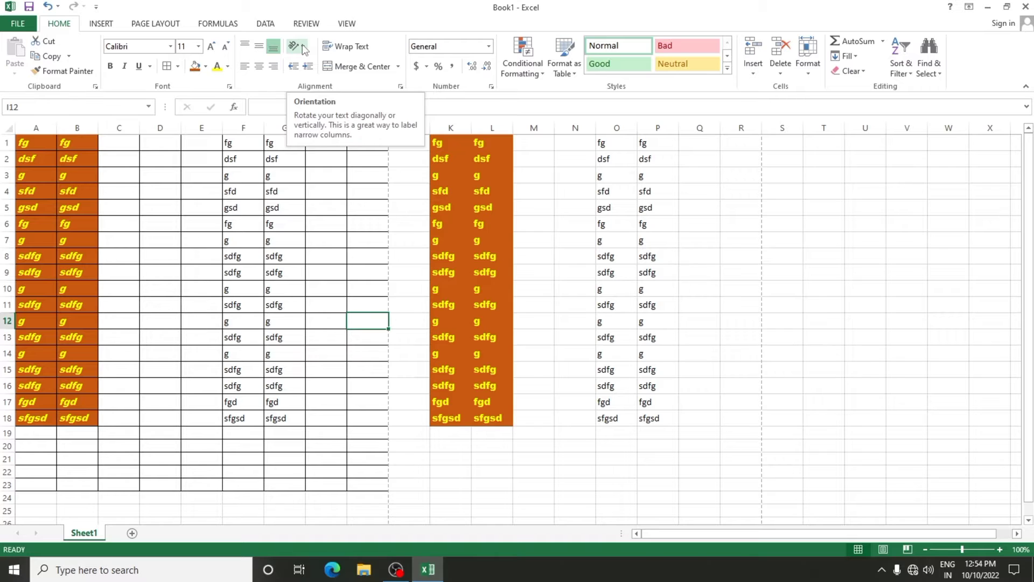
{"action": "left_click", "coordinate": [383, 288]}
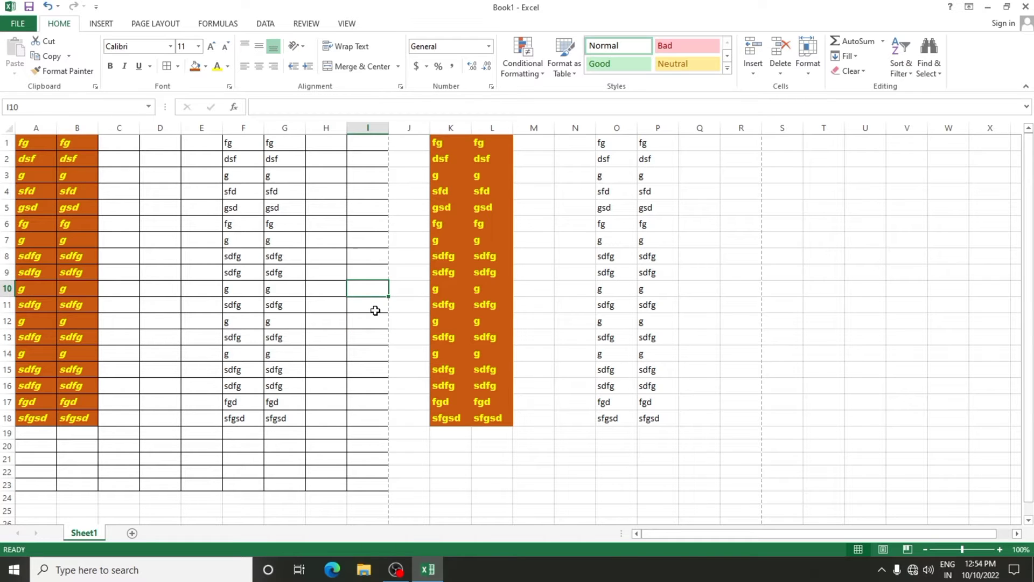
Add a new worksheet and enter "abhi computers" in cell E8.
{"action": "left_click", "coordinate": [132, 533]}
{"action": "left_click", "coordinate": [209, 230]}
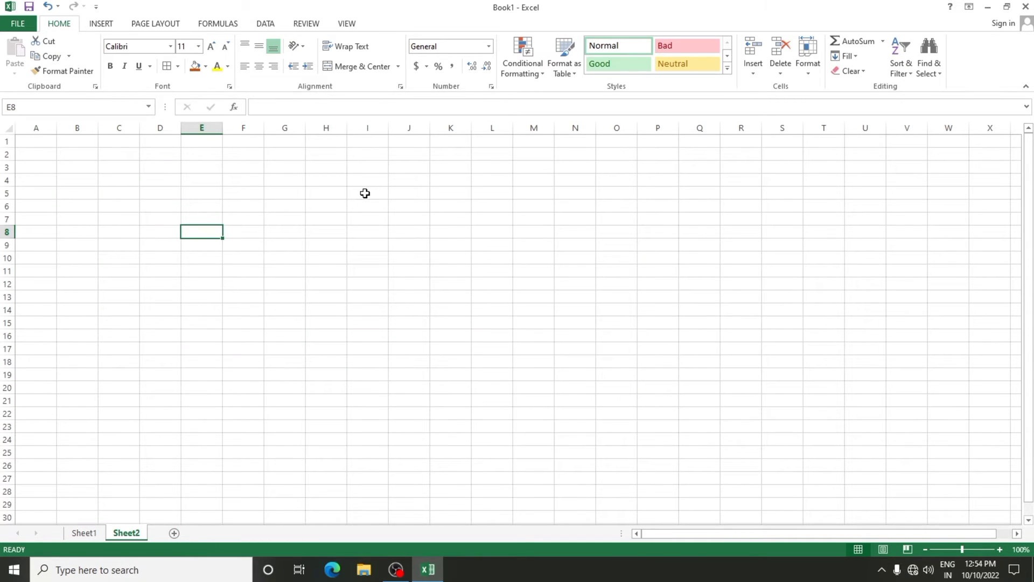
{"action": "type", "text": "ab"}
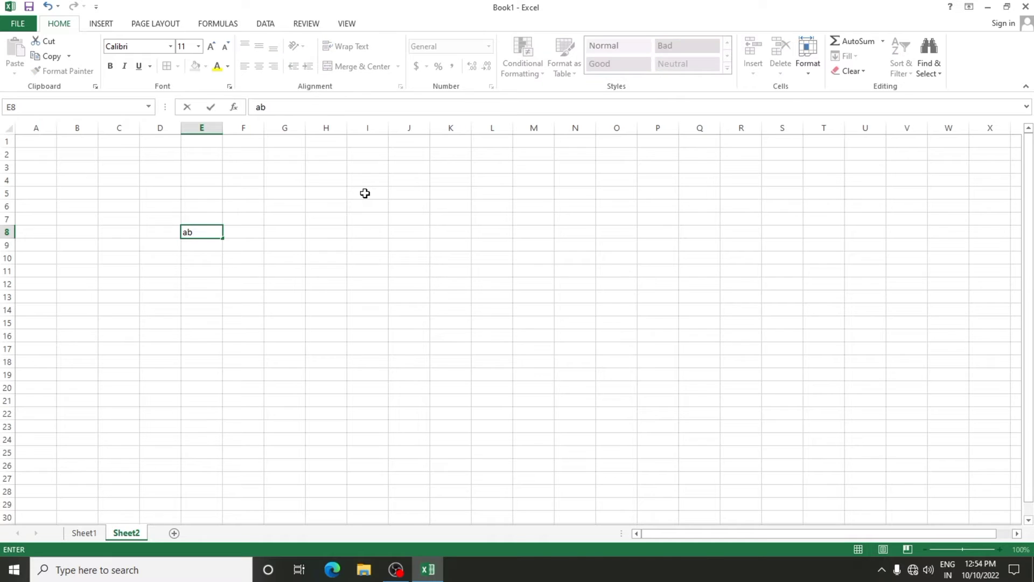
{"action": "type", "text": "hi computers"}
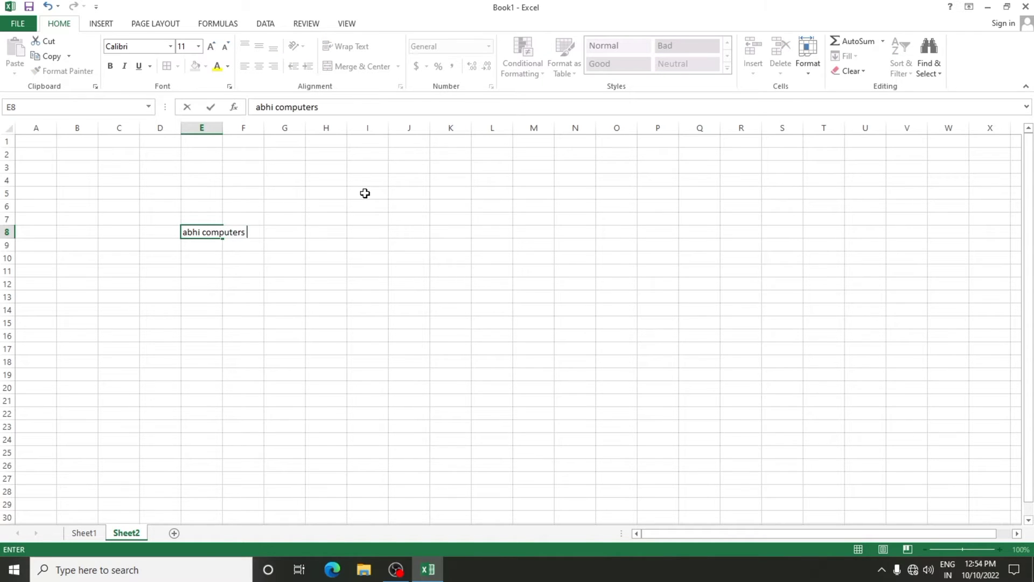
{"action": "key", "text": "Return"}
Increase the height of row 8 to about six and a half times the default row height.
{"action": "left_click", "coordinate": [193, 233]}
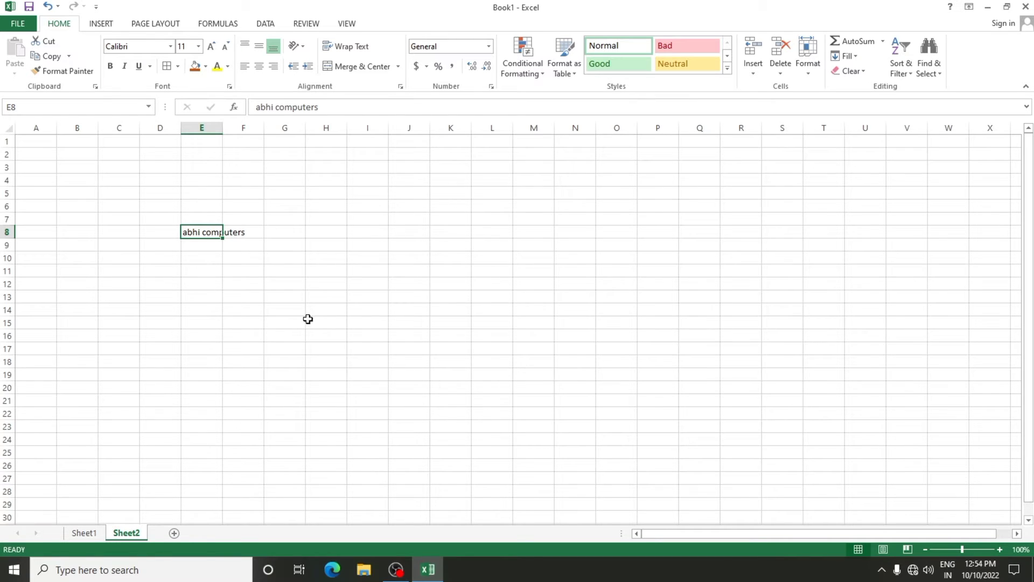
{"action": "left_click_drag", "start_coordinate": [11, 239], "coordinate": [9, 307]}
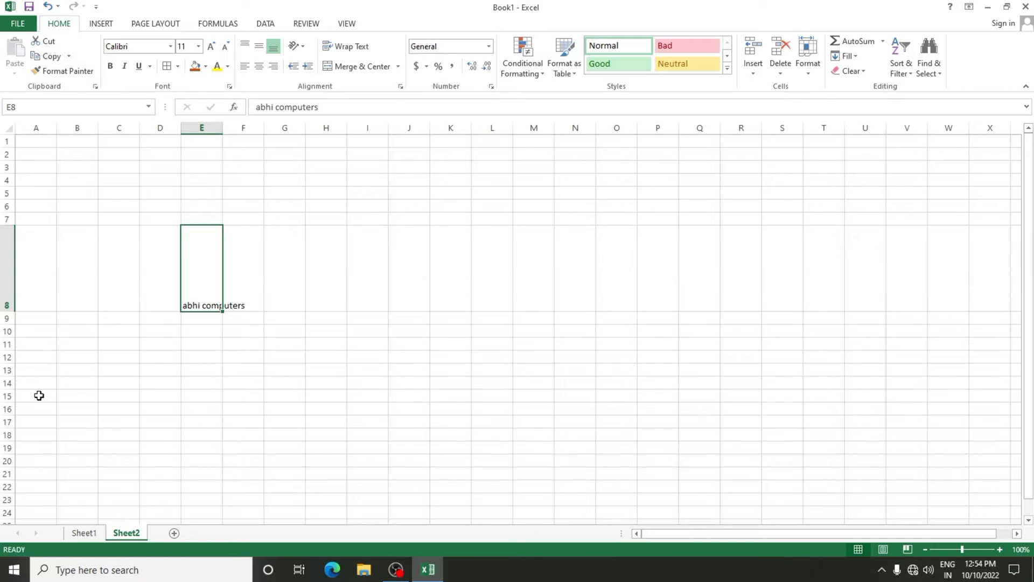
Rotate the text in E8 90 degrees clockwise through the cell alignment orientation so that it reads downward.
{"action": "left_click", "coordinate": [284, 396]}
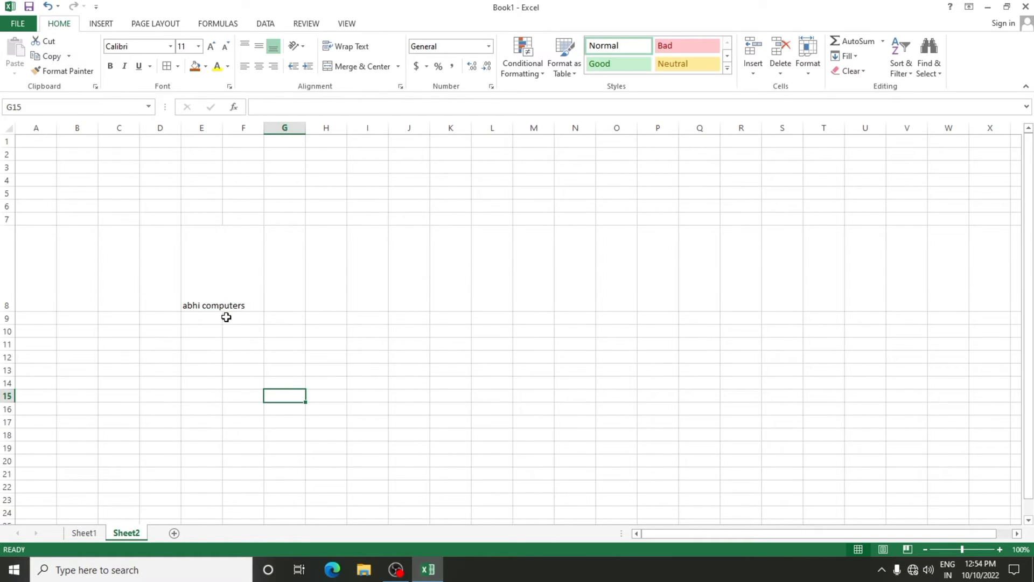
{"action": "left_click", "coordinate": [208, 287]}
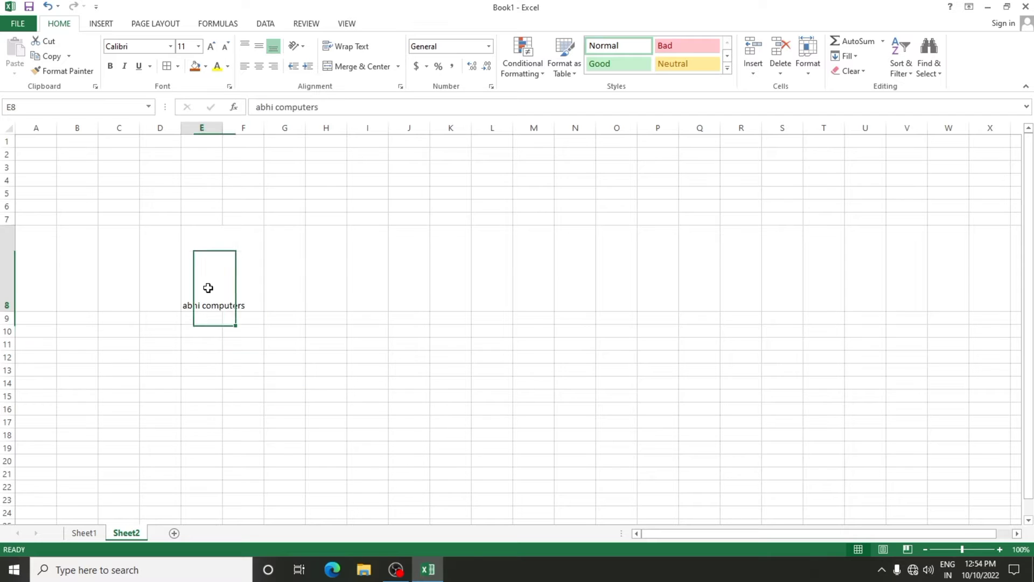
{"action": "left_click", "coordinate": [305, 47]}
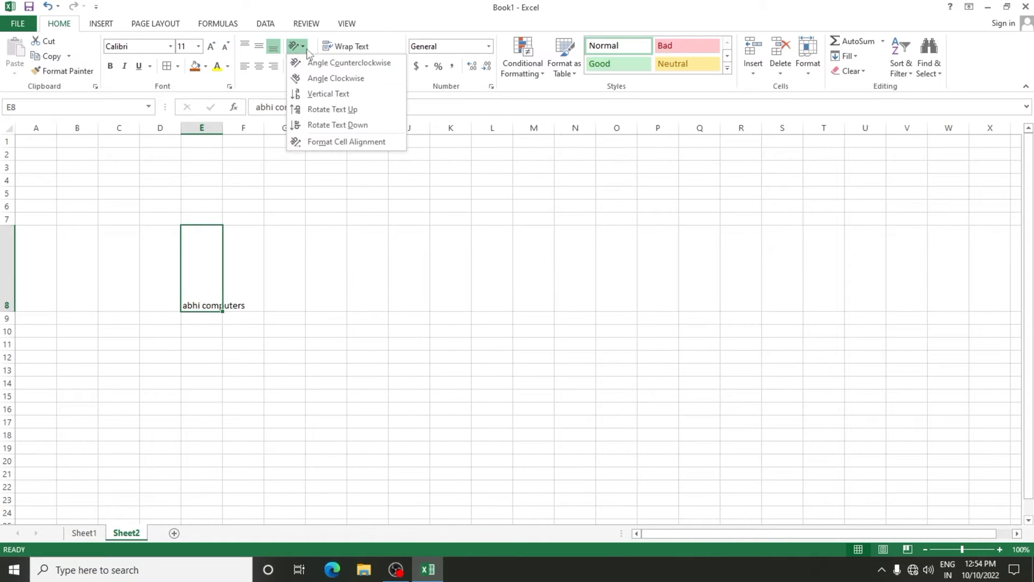
{"action": "left_click", "coordinate": [338, 143]}
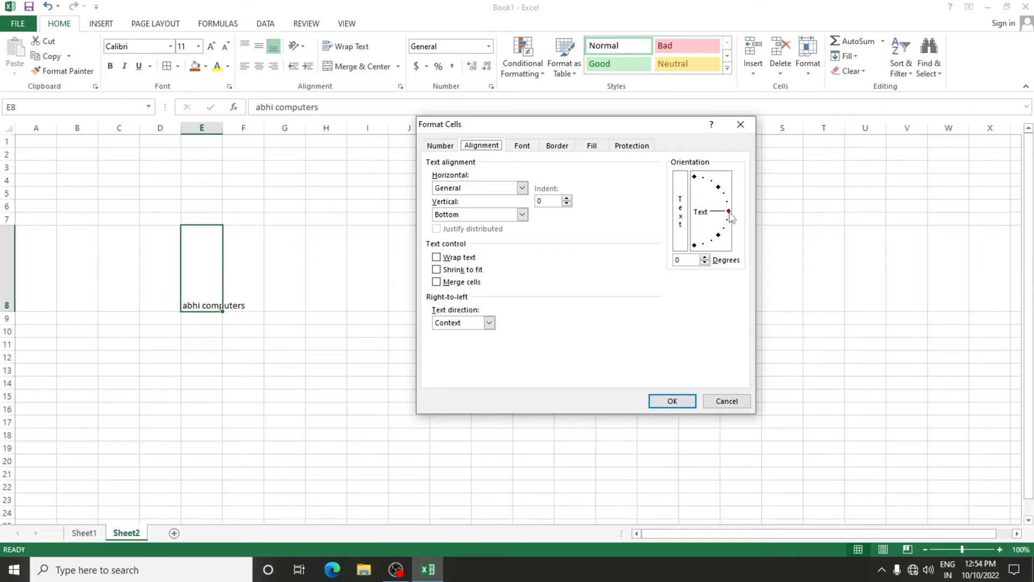
{"action": "left_click_drag", "start_coordinate": [730, 216], "coordinate": [691, 253]}
{"action": "mouse_move", "coordinate": [695, 246]}
{"action": "left_mouse_down"}
{"action": "mouse_move", "coordinate": [685, 180]}
{"action": "mouse_move", "coordinate": [682, 256]}
{"action": "left_mouse_up"}
{"action": "left_click", "coordinate": [672, 399]}
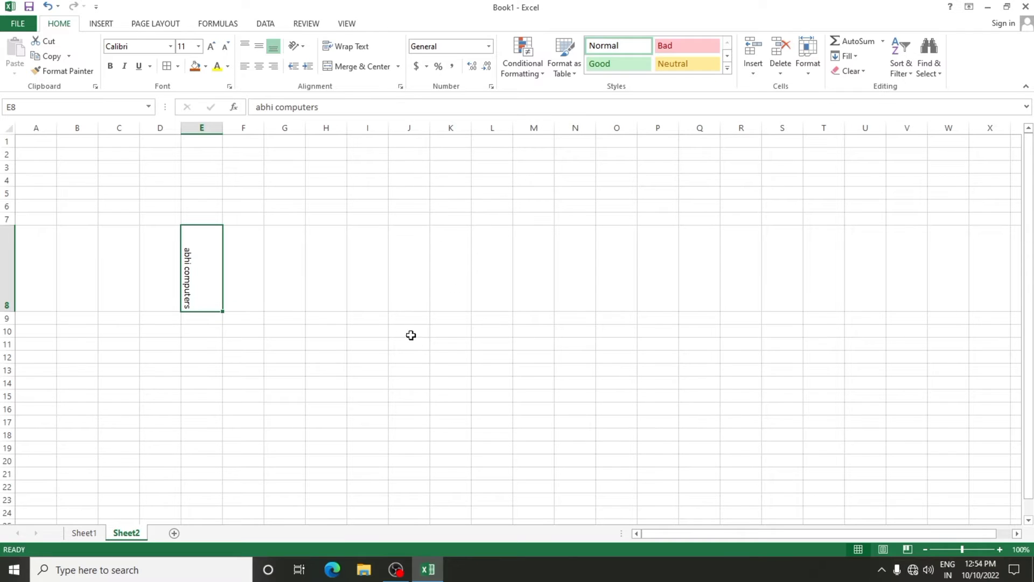
Try a taller row 7 and a column E about half as wide, and undo both size changes.
{"action": "left_click_drag", "start_coordinate": [7, 224], "coordinate": [7, 240]}
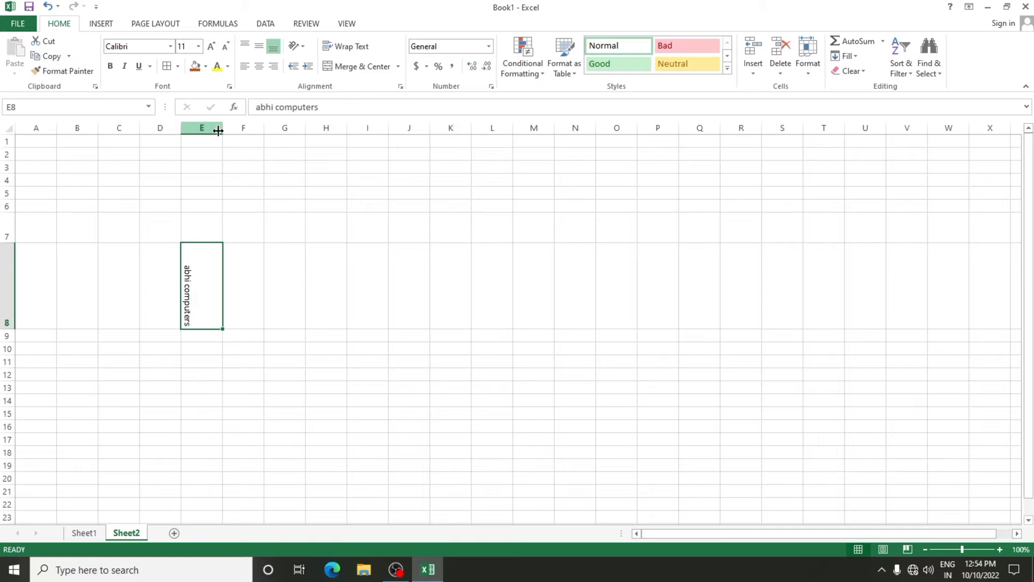
{"action": "left_click_drag", "start_coordinate": [219, 131], "coordinate": [202, 131]}
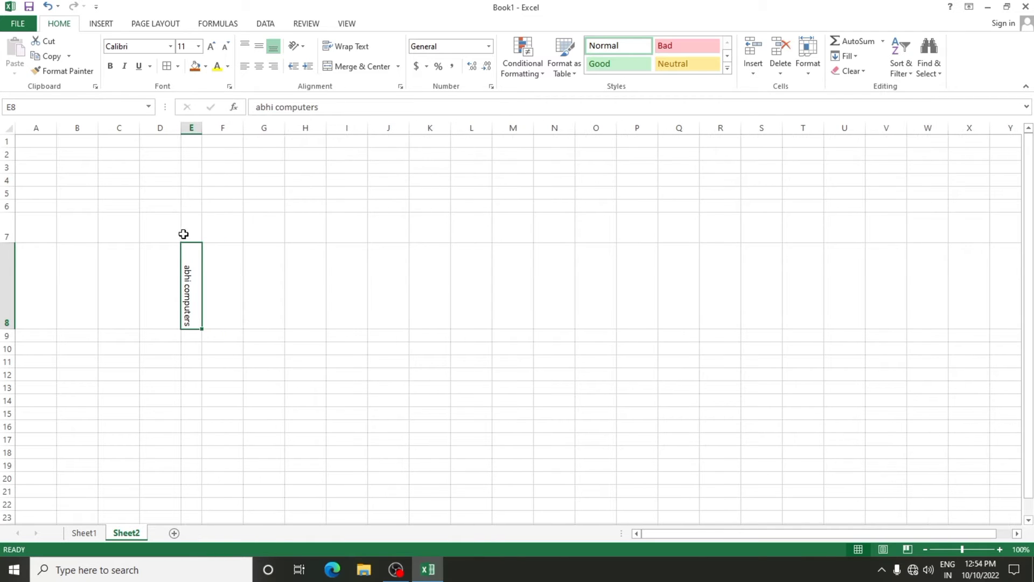
{"action": "left_click", "coordinate": [209, 359]}
{"action": "left_click", "coordinate": [191, 316]}
{"action": "key", "text": "ctrl+z"}
{"action": "key", "text": "ctrl+z"}
Center the rotated text in E8 both vertically and horizontally.
{"action": "left_click", "coordinate": [204, 369]}
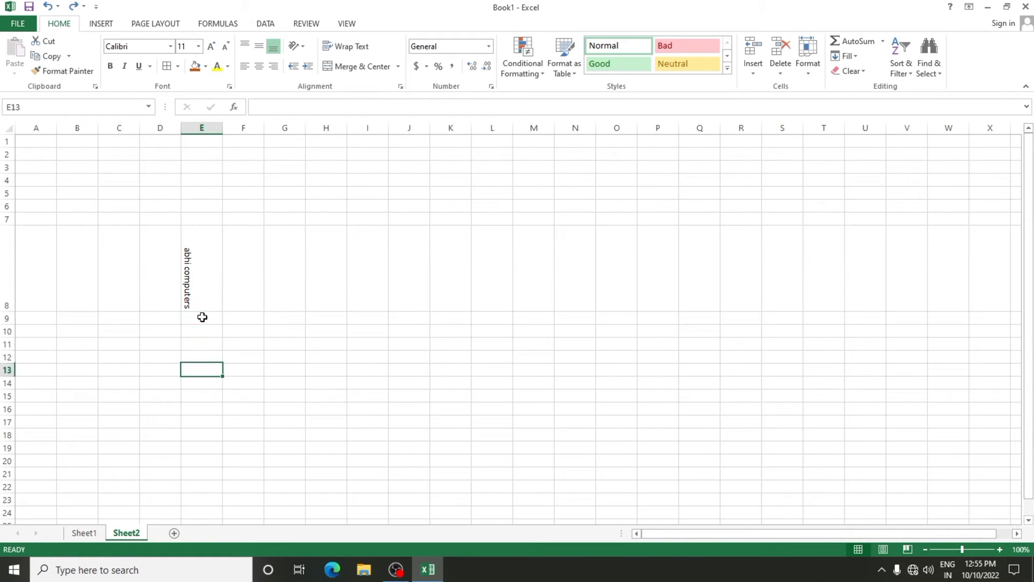
{"action": "left_click", "coordinate": [200, 291]}
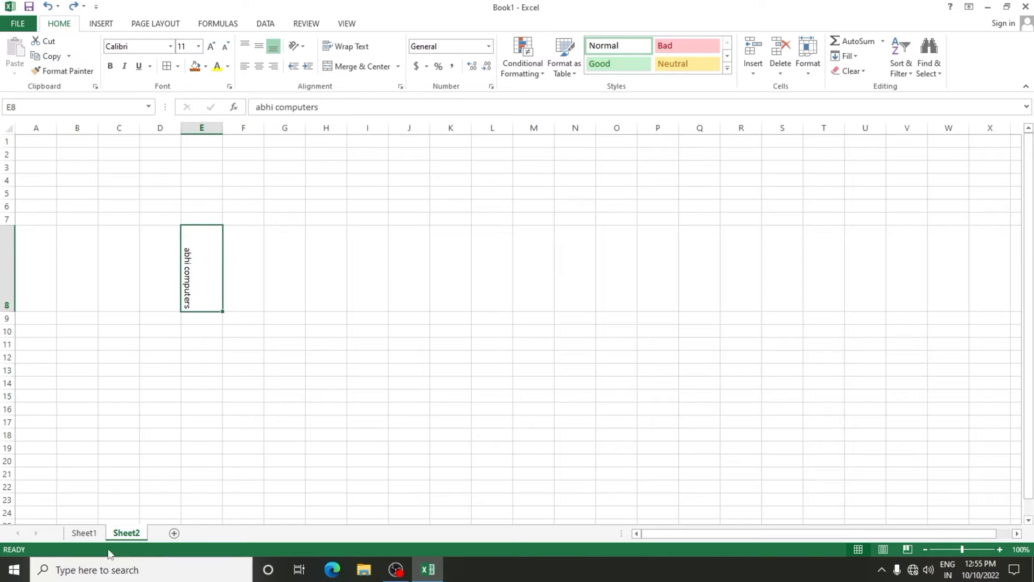
{"action": "left_click", "coordinate": [260, 48]}
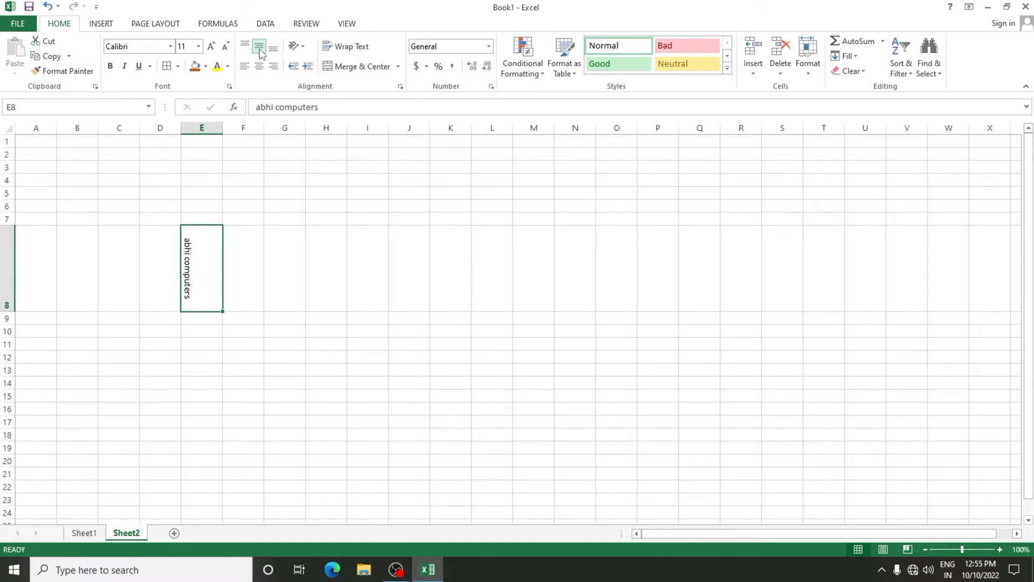
{"action": "left_click", "coordinate": [259, 67]}
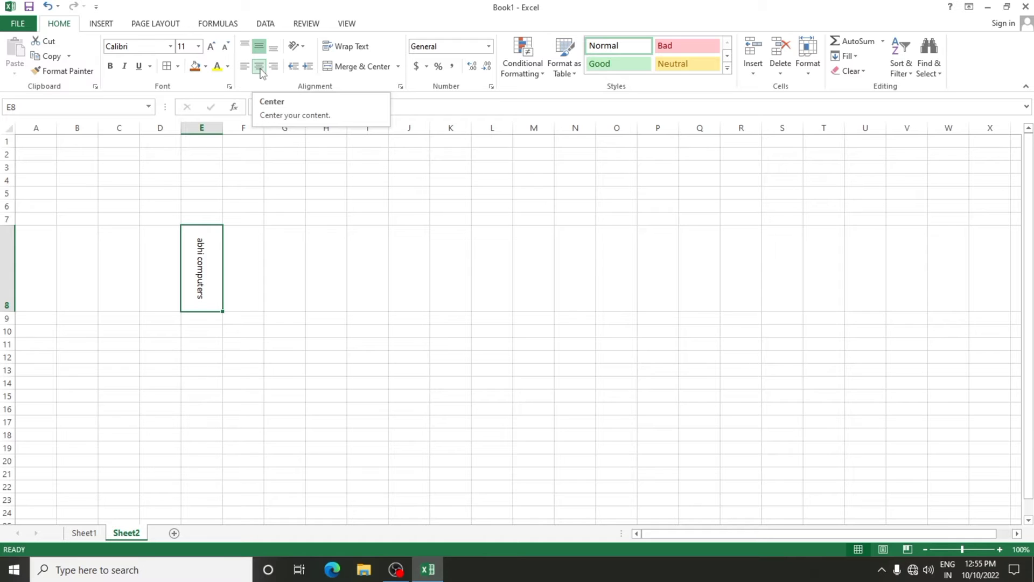
{"action": "left_click", "coordinate": [310, 256]}
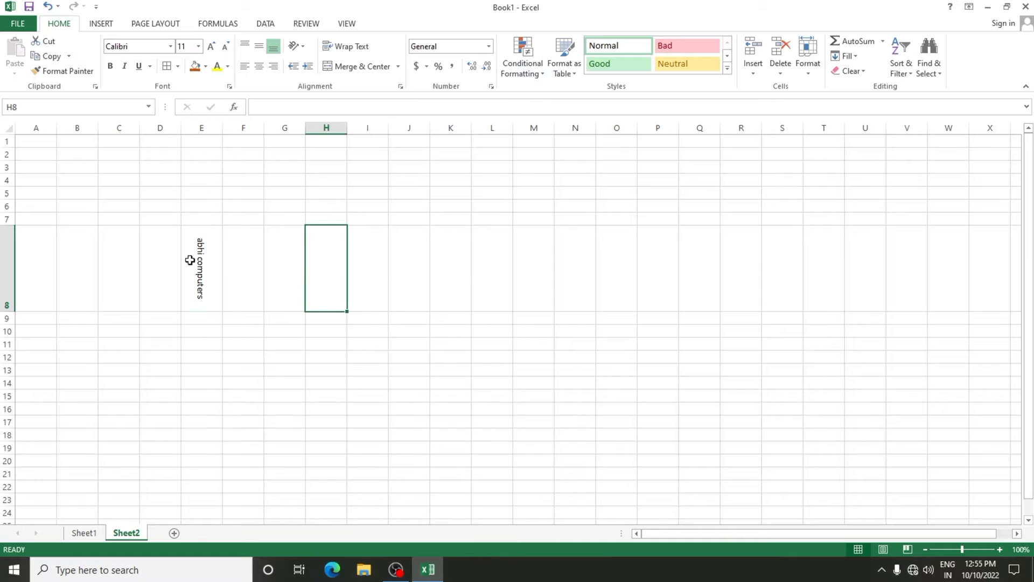
Enter "bpps computer education department bilaspur" in cell F8.
{"action": "left_click", "coordinate": [236, 264]}
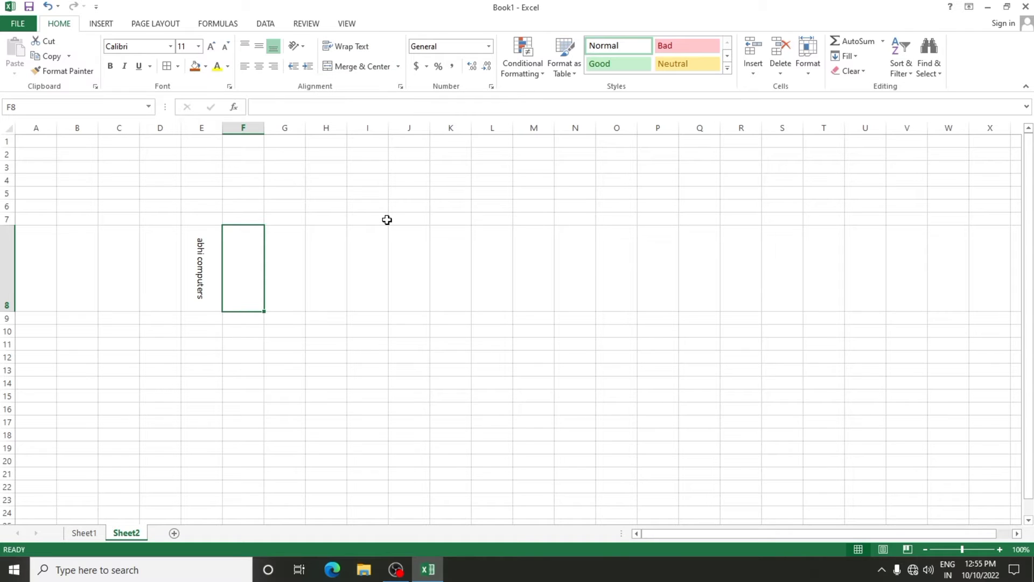
{"action": "type", "text": "bpps computer e"}
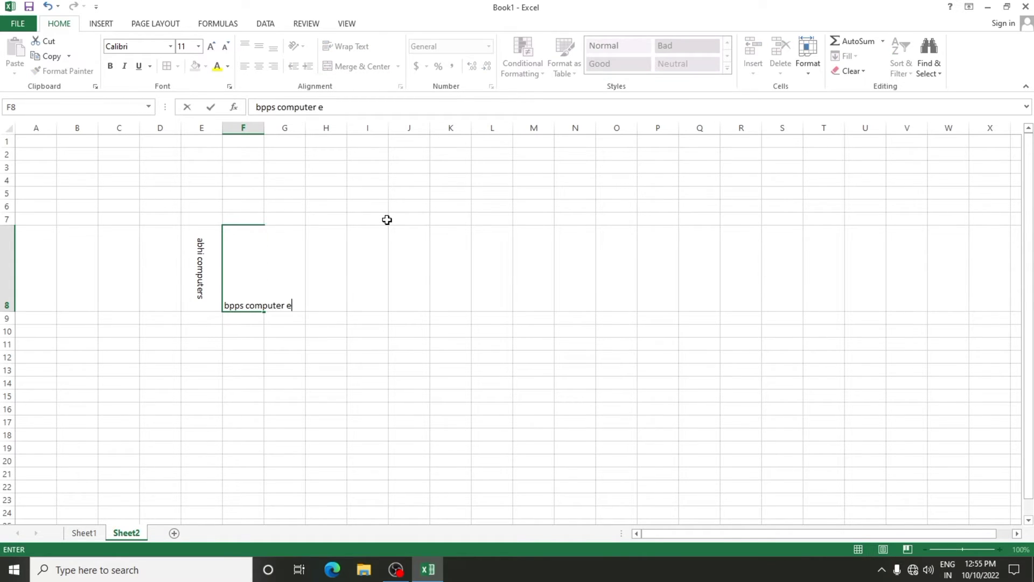
{"action": "type", "text": "ducation deap"}
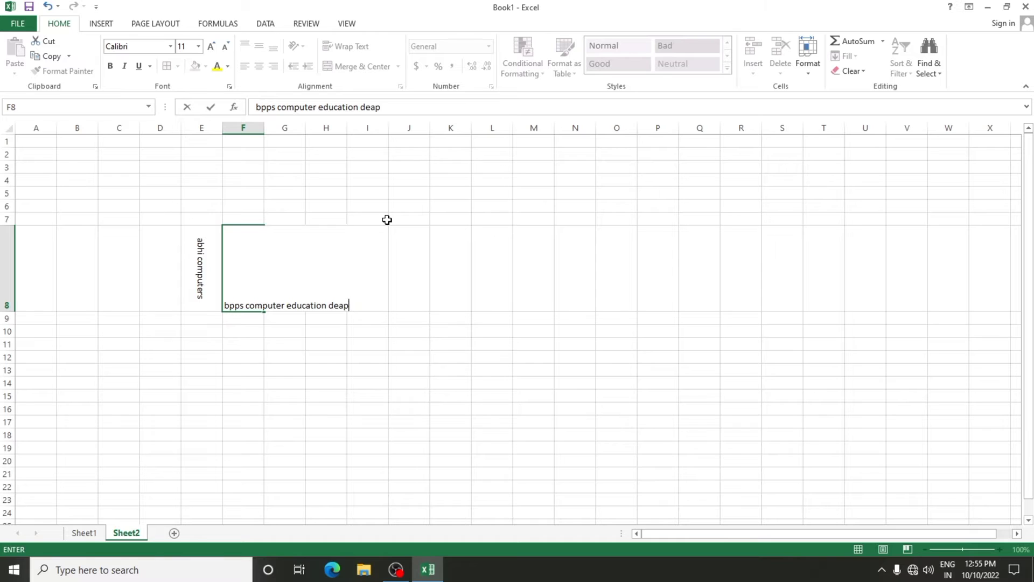
{"action": "type", "text": "rpartment bilaspur"}
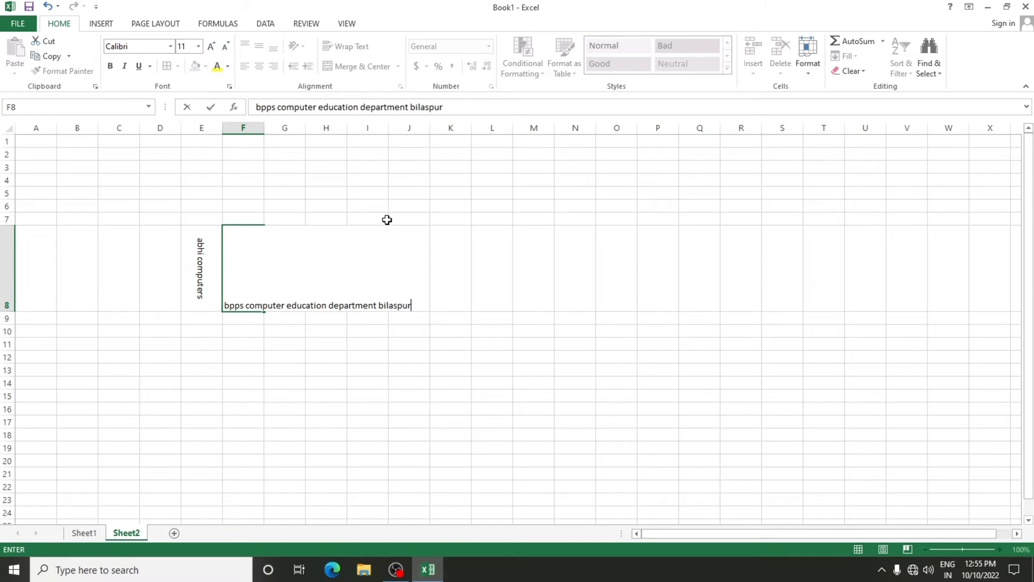
{"action": "key", "text": "Return"}
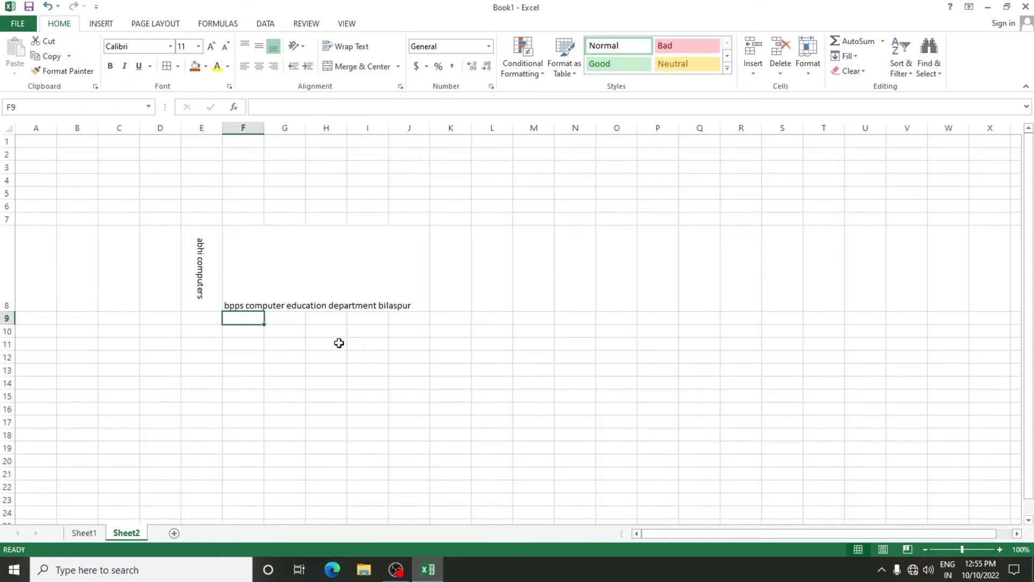
Widen column F slightly, by about a tenth of its width.
{"action": "left_click", "coordinate": [279, 300]}
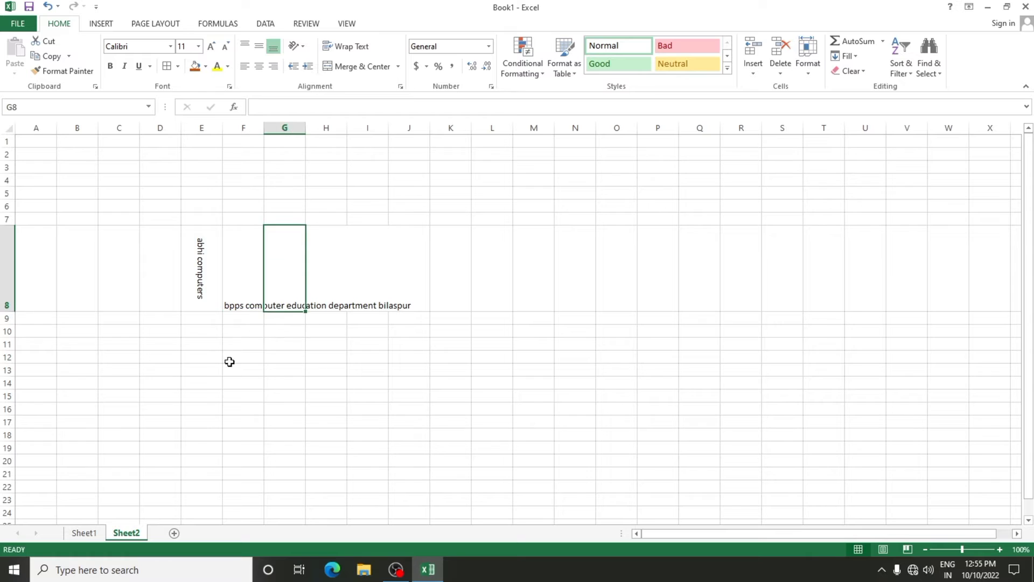
{"action": "left_click", "coordinate": [259, 380]}
{"action": "left_click", "coordinate": [242, 295]}
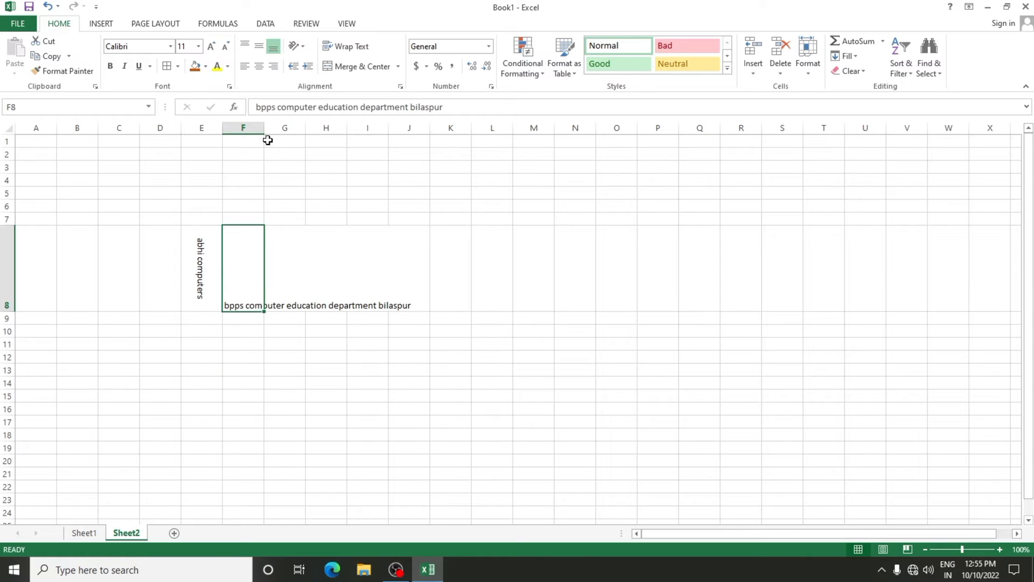
{"action": "left_click_drag", "start_coordinate": [264, 128], "coordinate": [268, 127]}
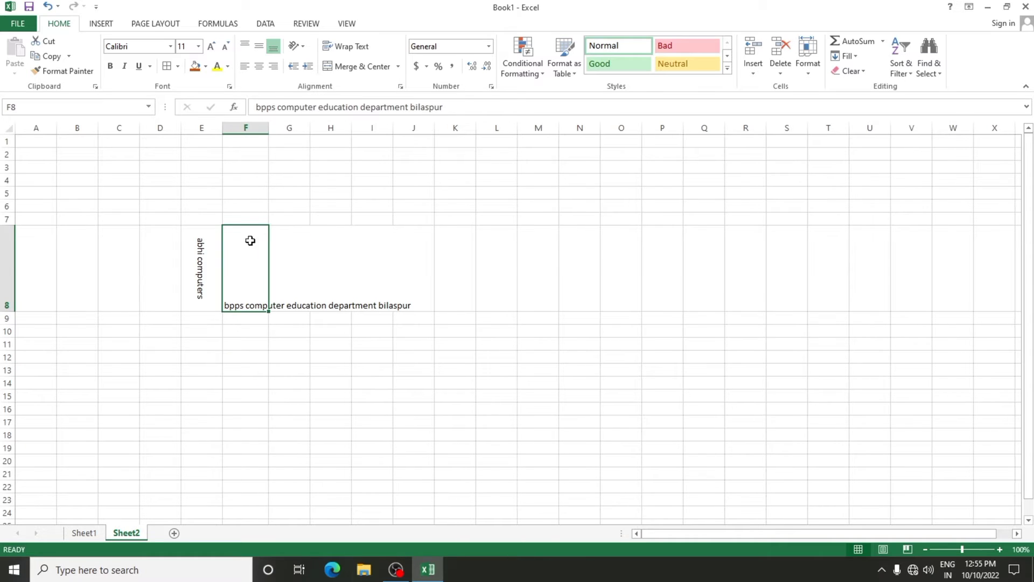
Wrap the text in F8 and center it horizontally and vertically.
{"action": "left_click", "coordinate": [275, 395]}
{"action": "left_click", "coordinate": [249, 291]}
{"action": "left_click", "coordinate": [213, 401]}
{"action": "left_click", "coordinate": [234, 282]}
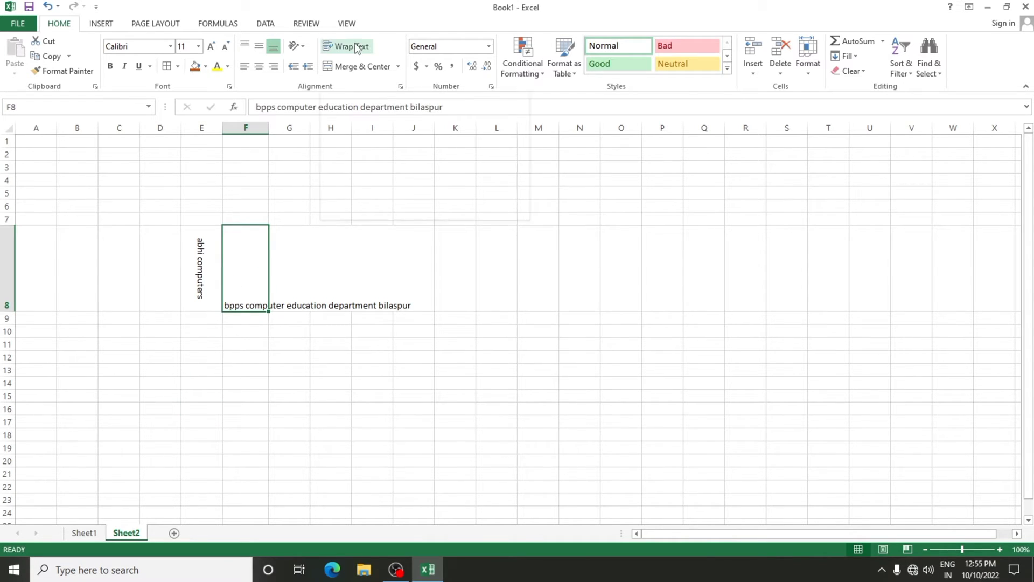
{"action": "left_click", "coordinate": [262, 371]}
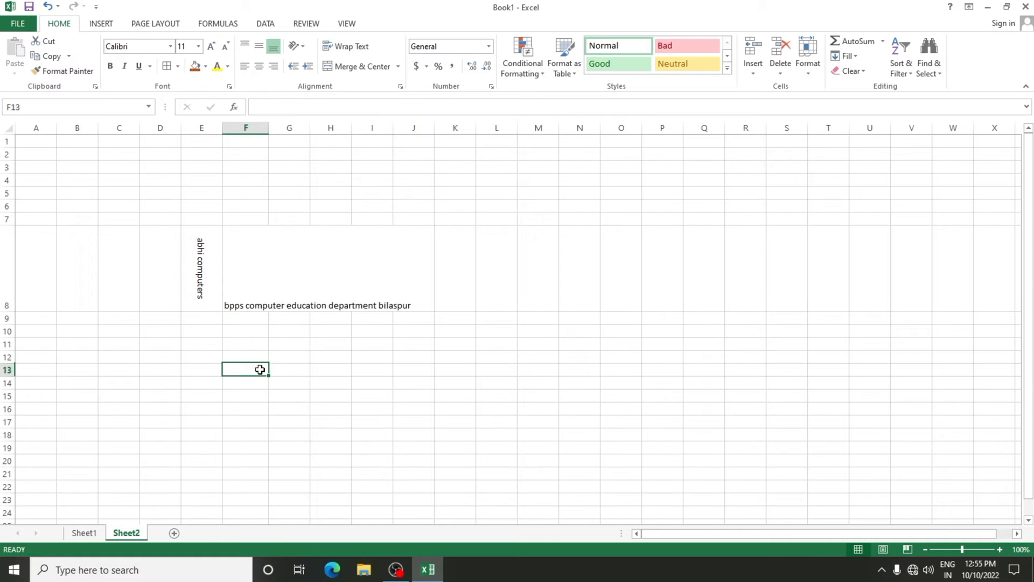
{"action": "left_click", "coordinate": [256, 286]}
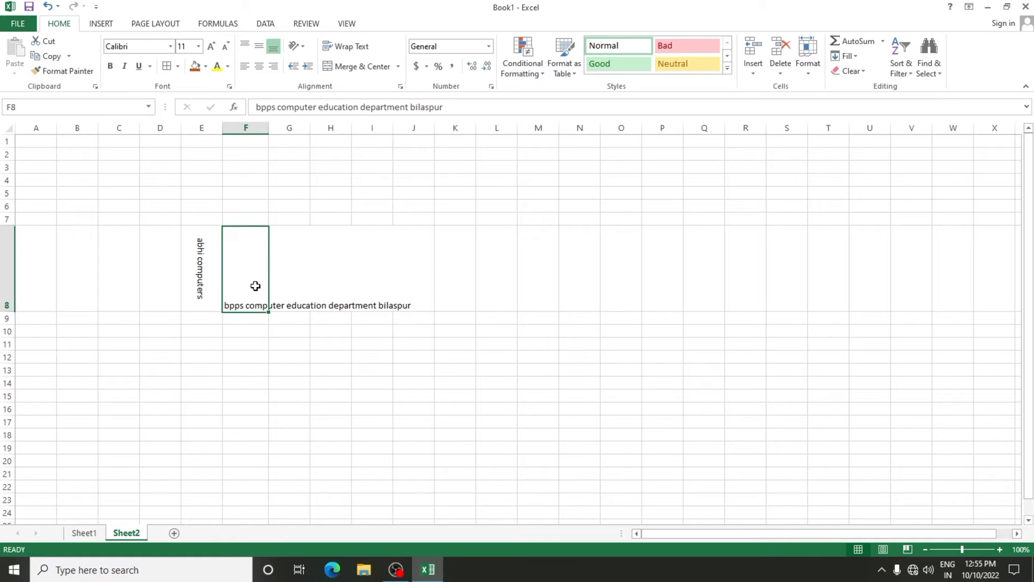
{"action": "left_click", "coordinate": [342, 49]}
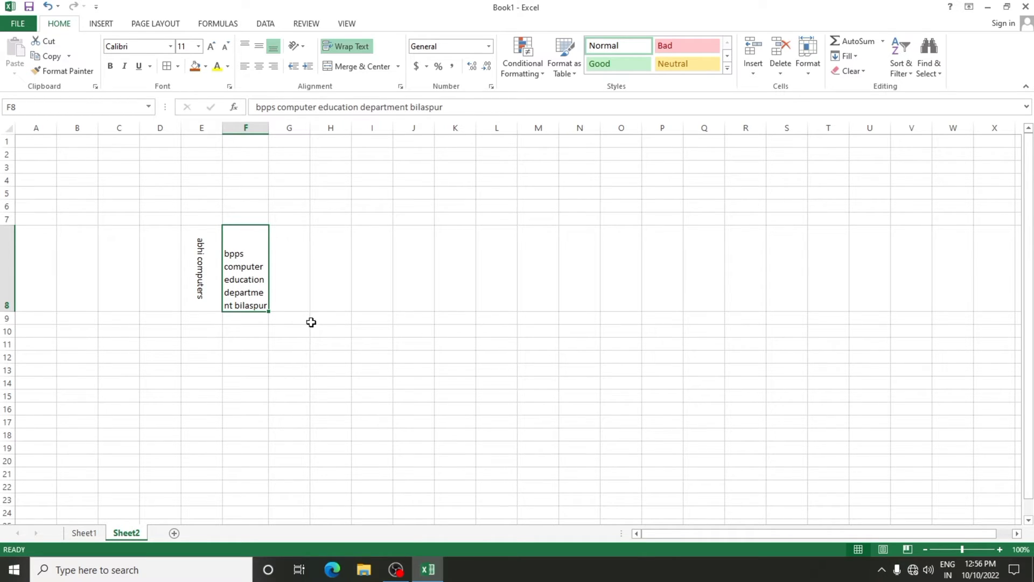
{"action": "left_click", "coordinate": [259, 66]}
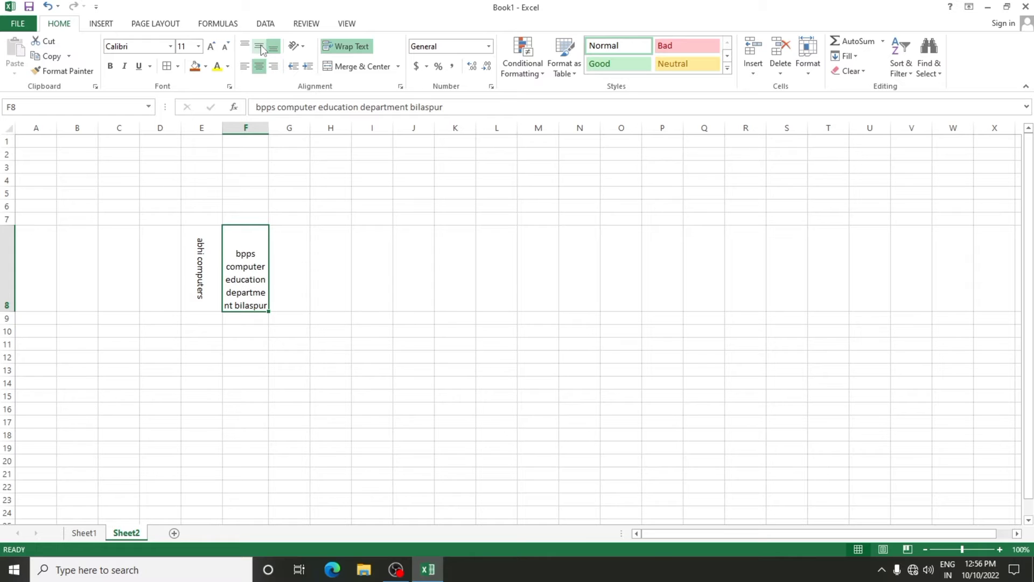
{"action": "left_click", "coordinate": [260, 47]}
Widen column F to about twice its width and reduce the height of row 8 slightly.
{"action": "left_click_drag", "start_coordinate": [269, 128], "coordinate": [314, 131]}
{"action": "left_click_drag", "start_coordinate": [7, 310], "coordinate": [7, 301]}
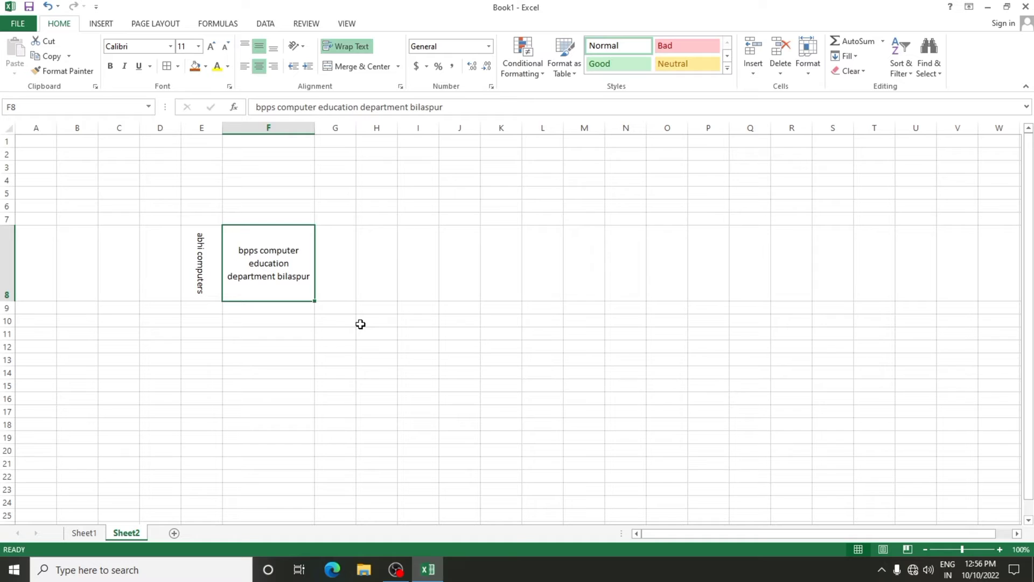
{"action": "left_click", "coordinate": [343, 370]}
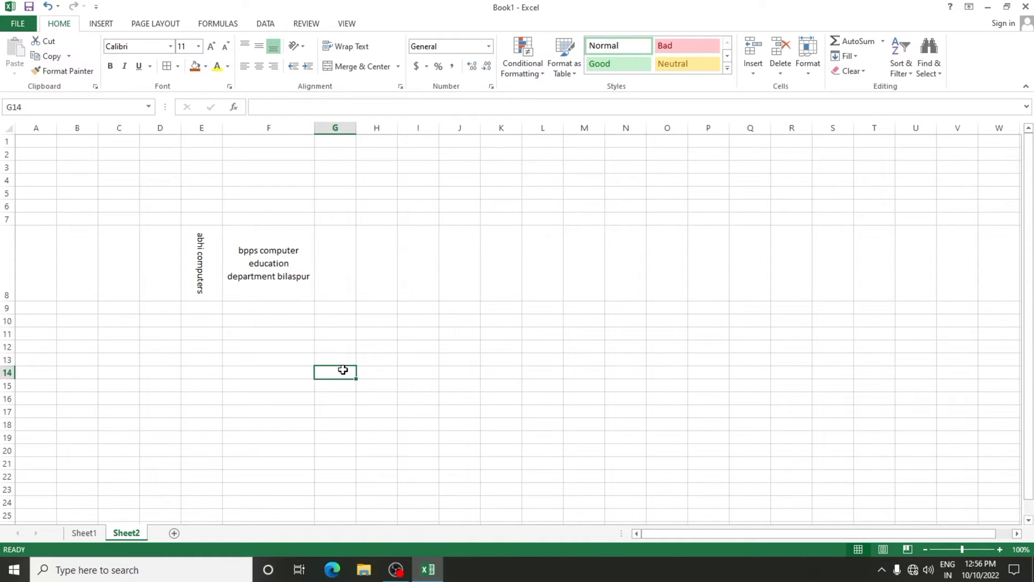
Turn Wrap text off and back on in the alignment settings of F8, and accept the settings.
{"action": "left_click", "coordinate": [279, 263]}
{"action": "left_click", "coordinate": [303, 47]}
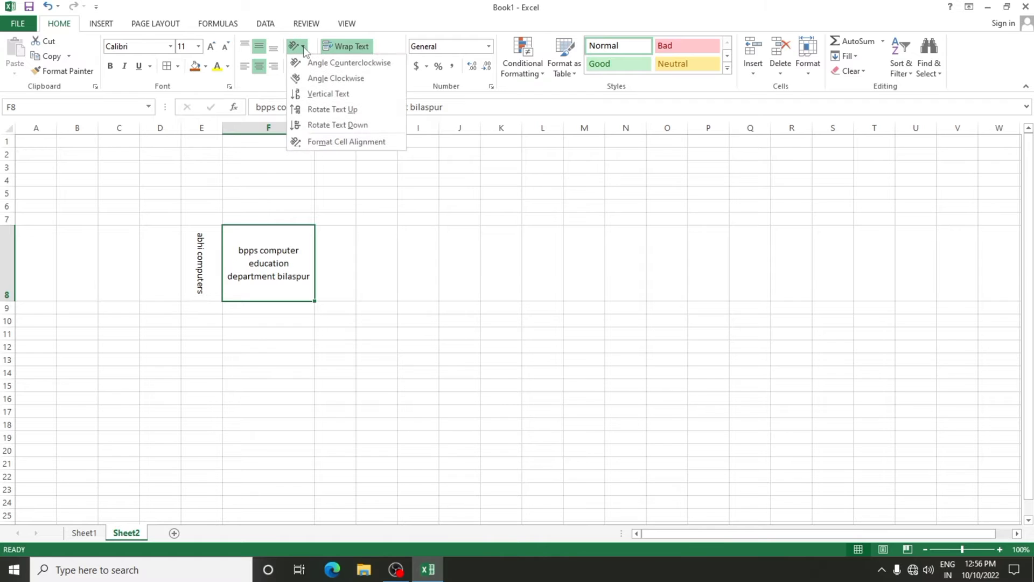
{"action": "left_click", "coordinate": [328, 142]}
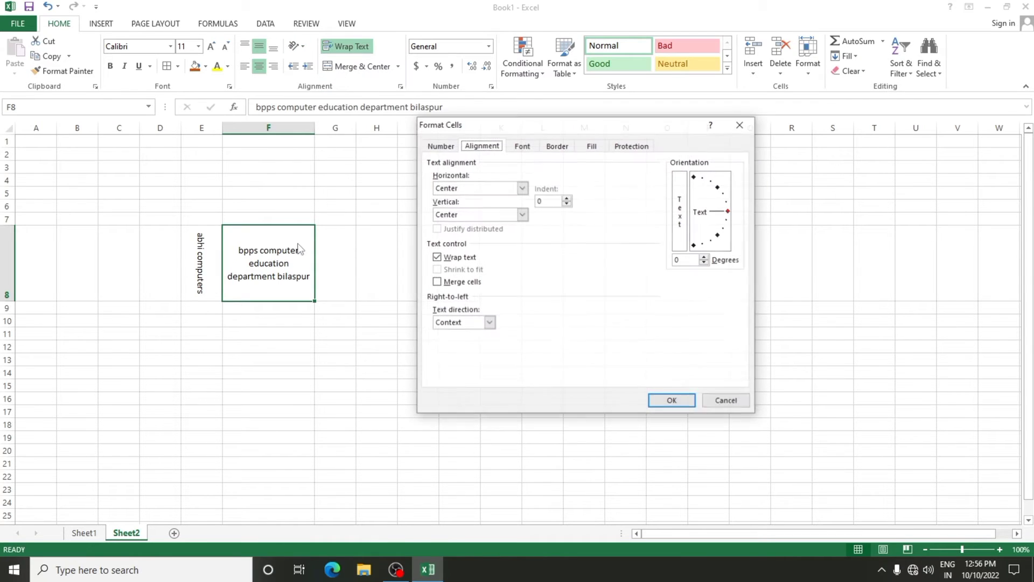
{"action": "left_click", "coordinate": [447, 258]}
{"action": "left_click", "coordinate": [446, 259]}
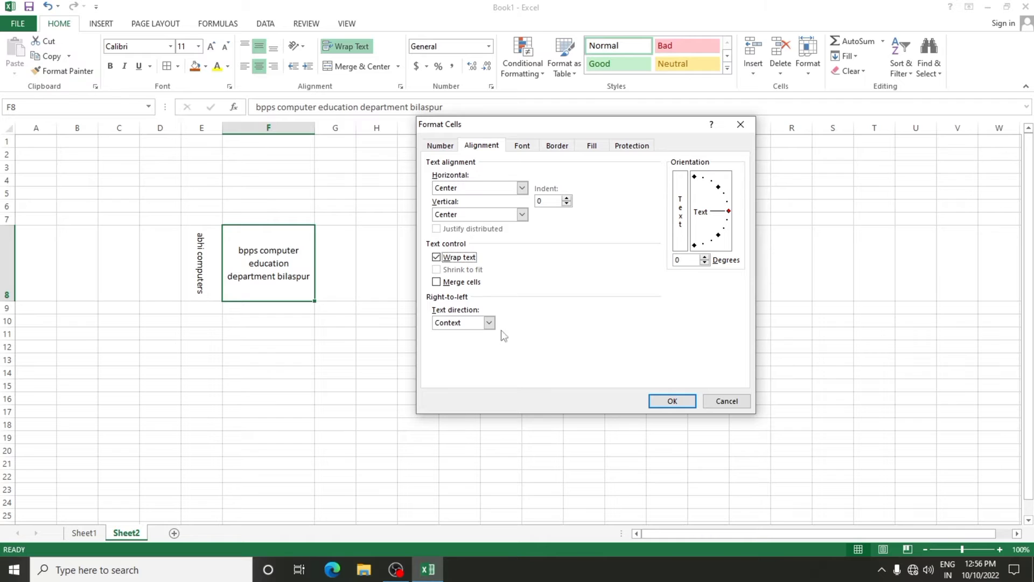
{"action": "left_click", "coordinate": [675, 401]}
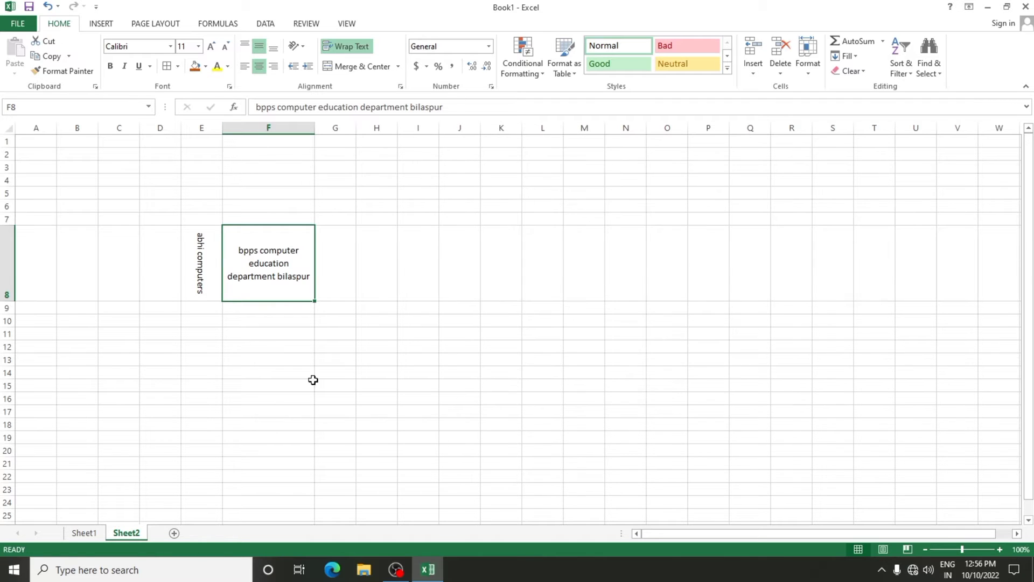
Merge and center the cells F8 to I8 that hold the "bpps computer education department bilaspur" text.
{"action": "left_click_drag", "start_coordinate": [418, 372], "coordinate": [418, 360]}
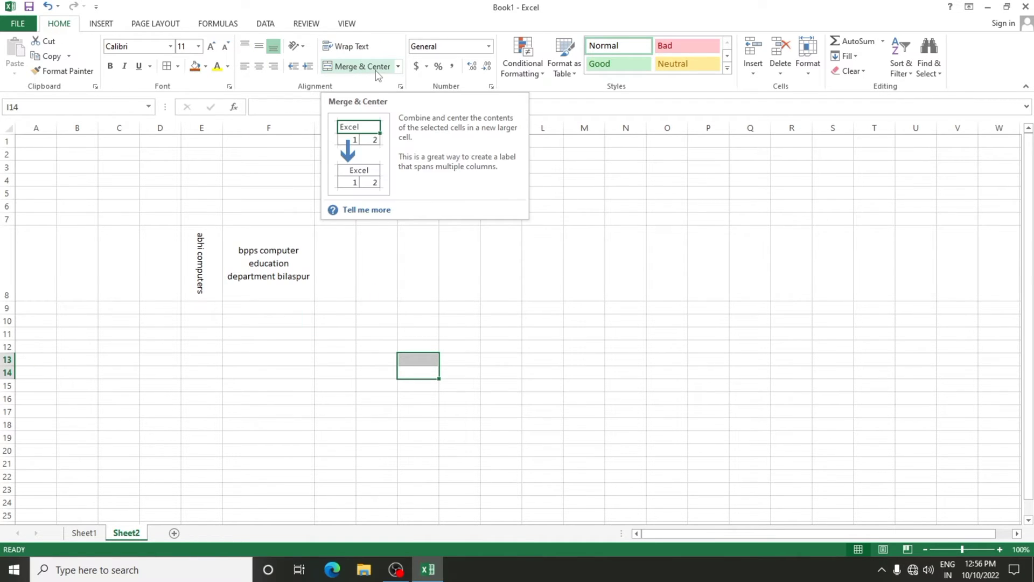
{"action": "left_click", "coordinate": [318, 384]}
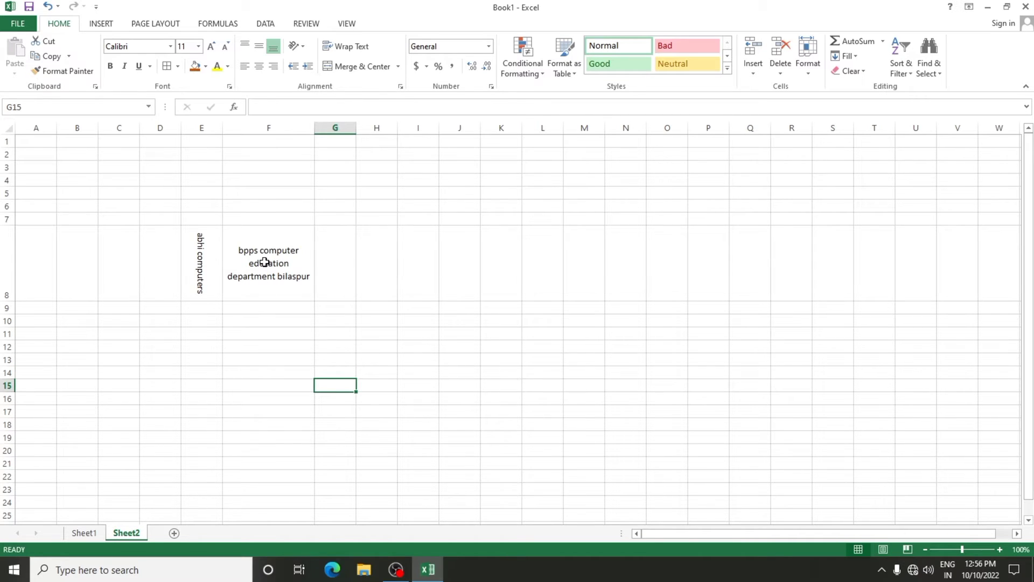
{"action": "left_click_drag", "start_coordinate": [265, 262], "coordinate": [413, 261]}
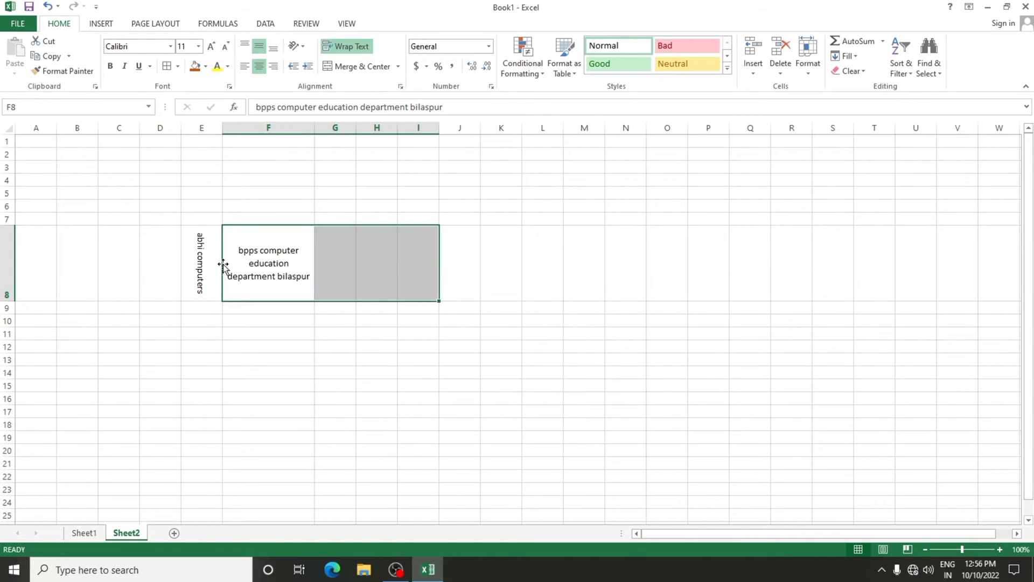
{"action": "left_click_drag", "start_coordinate": [276, 266], "coordinate": [409, 268]}
{"action": "left_click", "coordinate": [300, 404]}
{"action": "left_click_drag", "start_coordinate": [273, 269], "coordinate": [411, 275]}
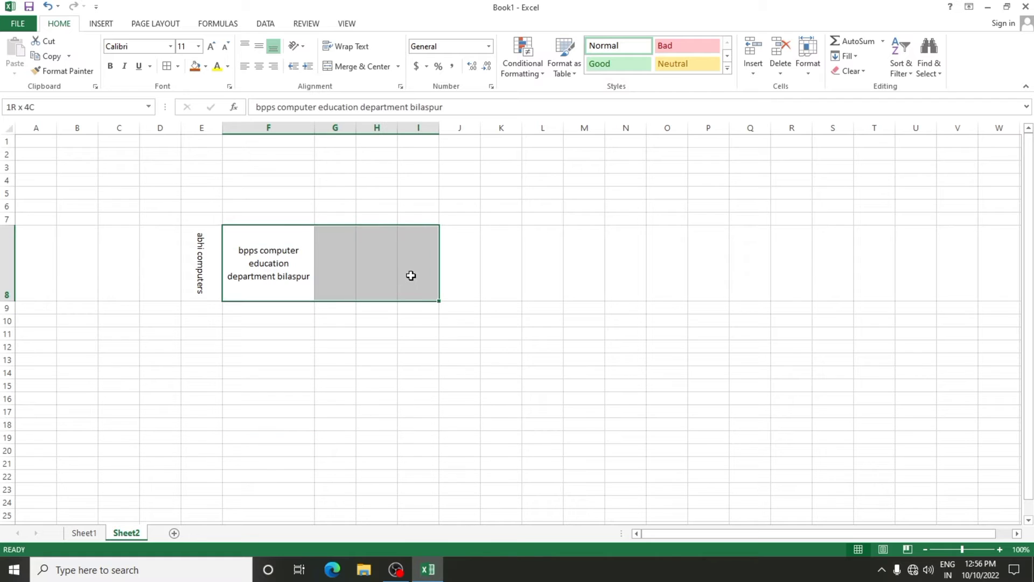
{"action": "left_click", "coordinate": [353, 67]}
{"action": "left_click", "coordinate": [340, 335]}
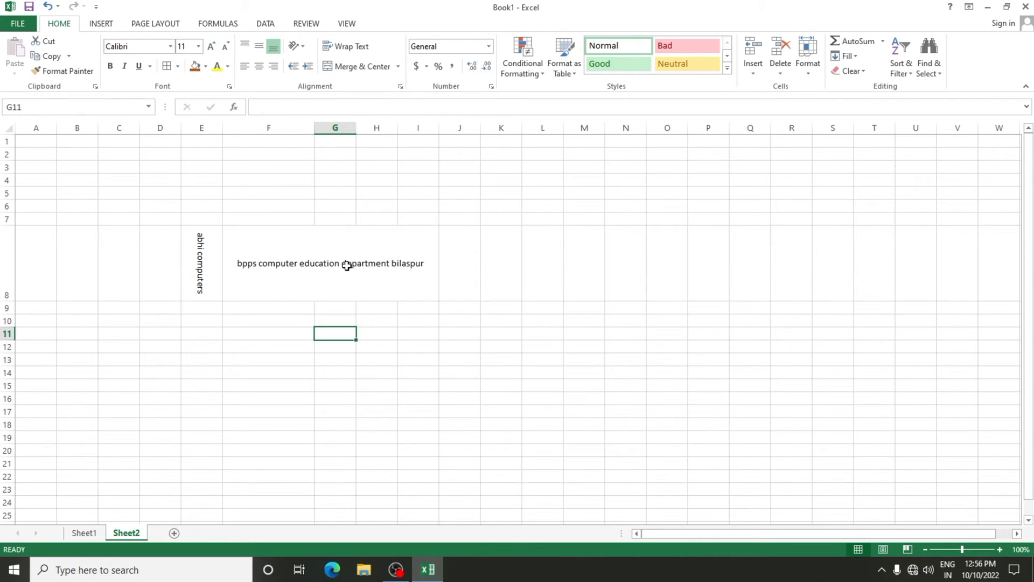
{"action": "left_click", "coordinate": [371, 374]}
{"action": "left_click", "coordinate": [330, 241]}
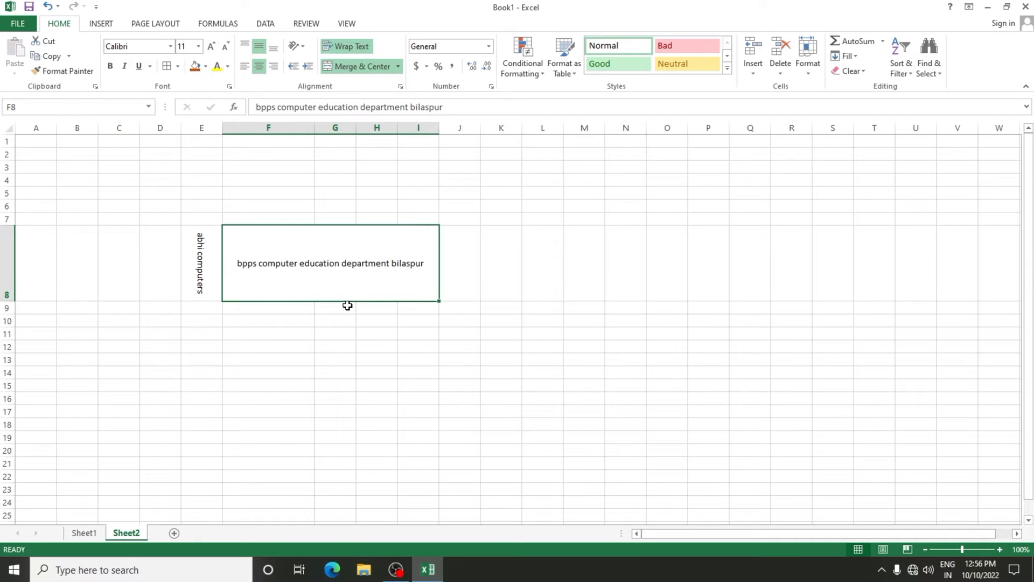
{"action": "left_click", "coordinate": [342, 357]}
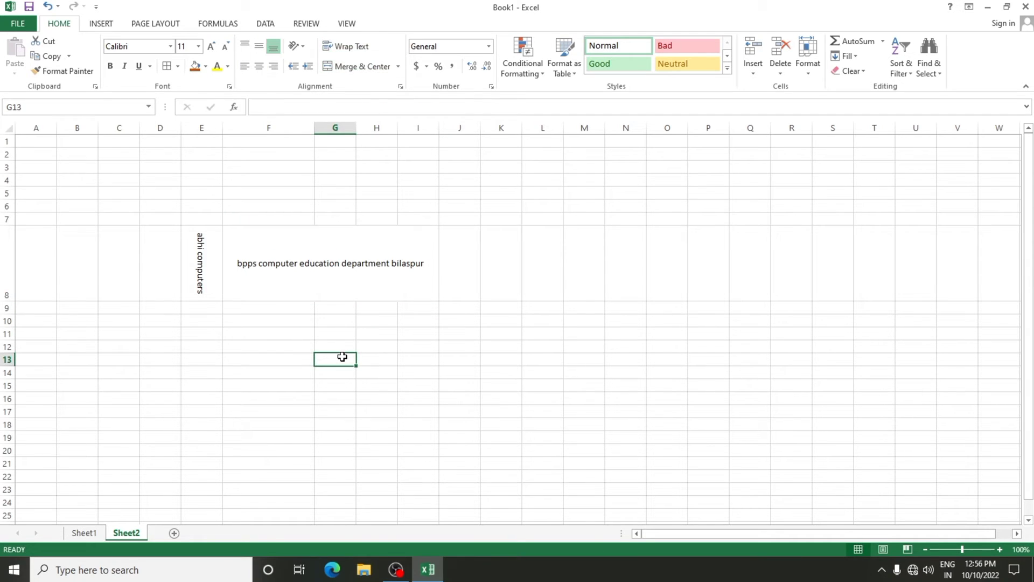
{"action": "left_click", "coordinate": [409, 295]}
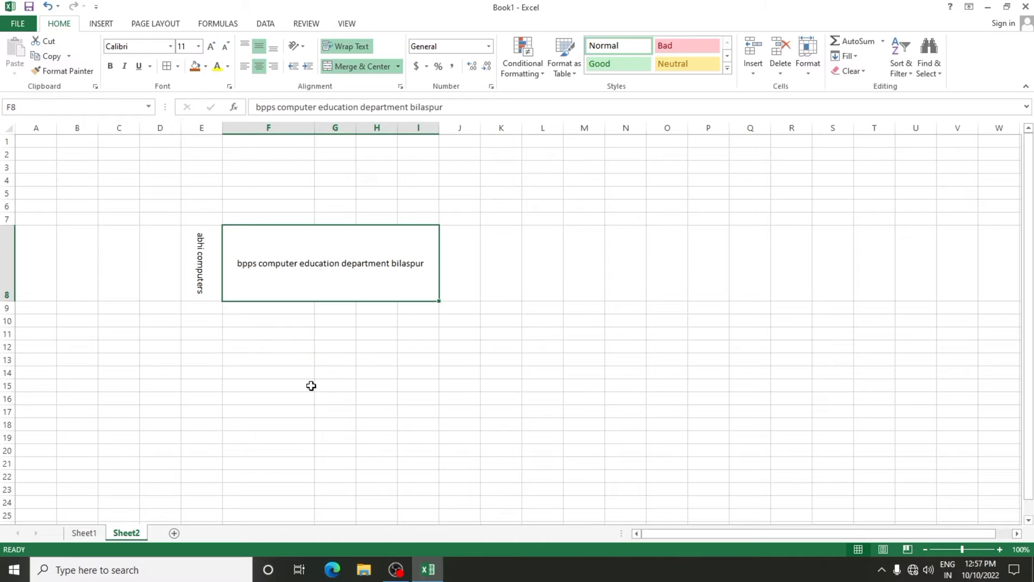
{"action": "left_click", "coordinate": [460, 333]}
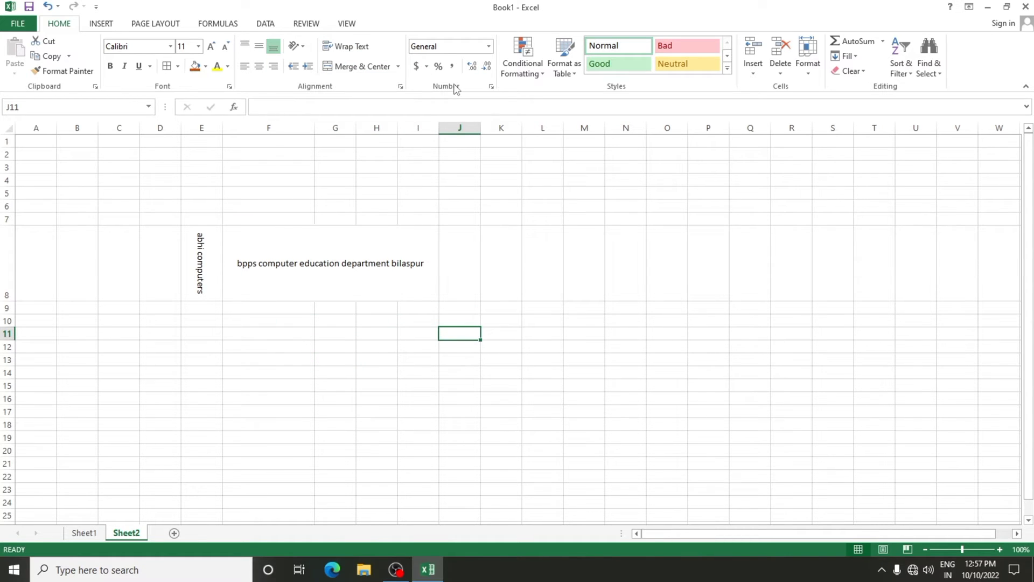
Enter 6456% in cell H10 and delete the entry.
{"action": "left_click", "coordinate": [381, 324]}
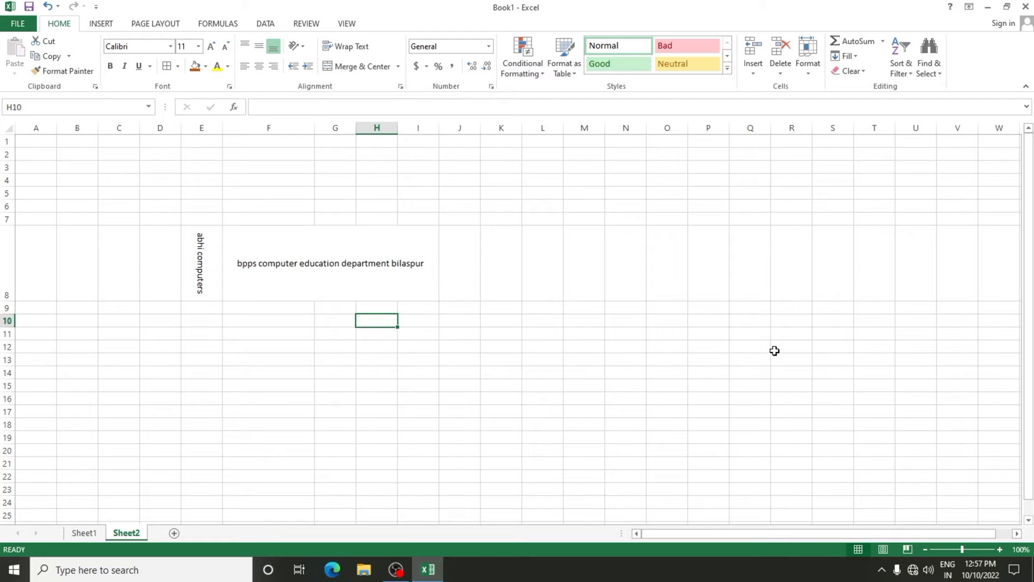
{"action": "type", "text": "6456"}
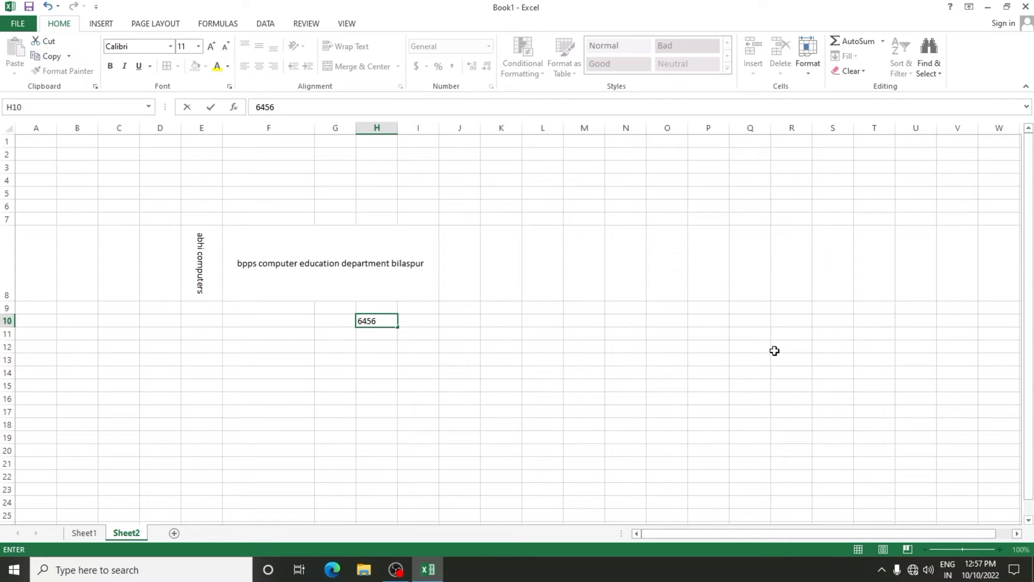
{"action": "type", "text": "%"}
{"action": "key", "text": "Return"}
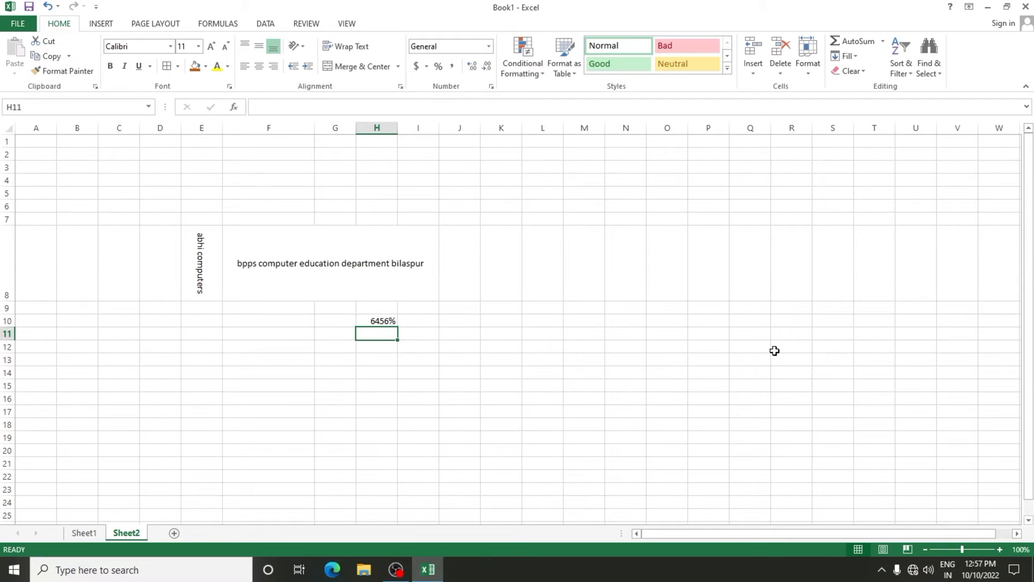
{"action": "left_click", "coordinate": [375, 322]}
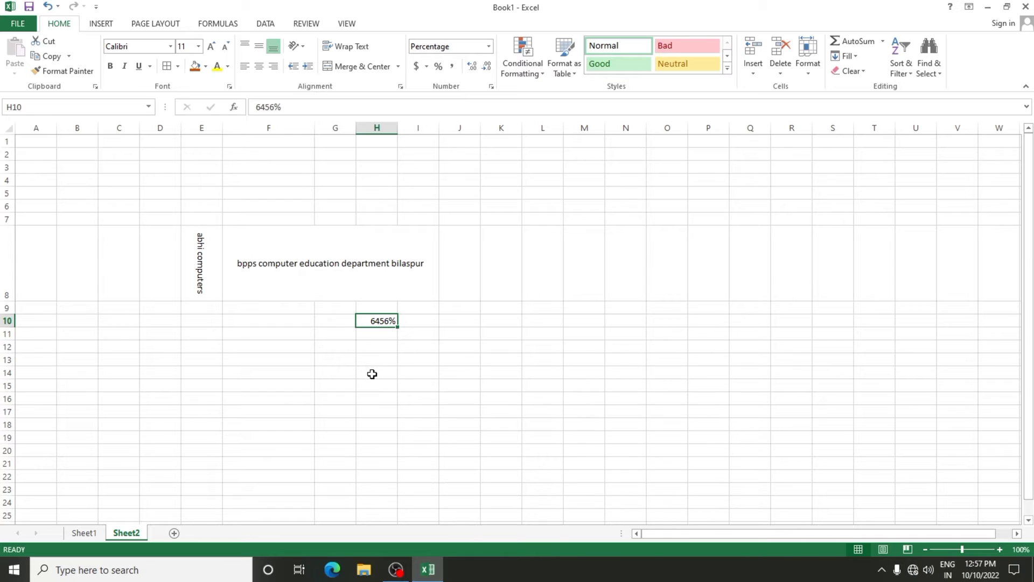
{"action": "key", "text": "Up"}
{"action": "key", "text": "Down"}
{"action": "key", "text": "Delete"}
Fill column H upward from H13 with 435, 34, 53, 45% and 34, and enter 5 in the merged cell of row 8.
{"action": "key", "text": "Down"}
{"action": "key", "text": "Down"}
{"action": "key", "text": "Down"}
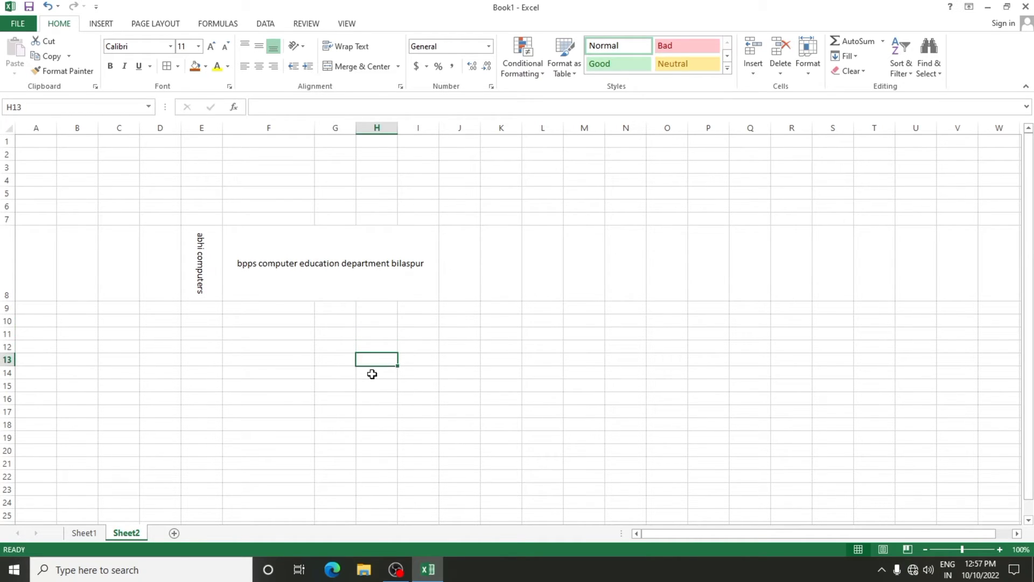
{"action": "type", "text": "435"}
{"action": "key", "text": "Up"}
{"action": "type", "text": "34"}
{"action": "key", "text": "Up"}
{"action": "type", "text": "53"}
{"action": "key", "text": "Up"}
{"action": "type", "text": "4534"}
{"action": "key", "text": "Up"}
{"action": "type", "text": "5"}
{"action": "key", "text": "Down"}
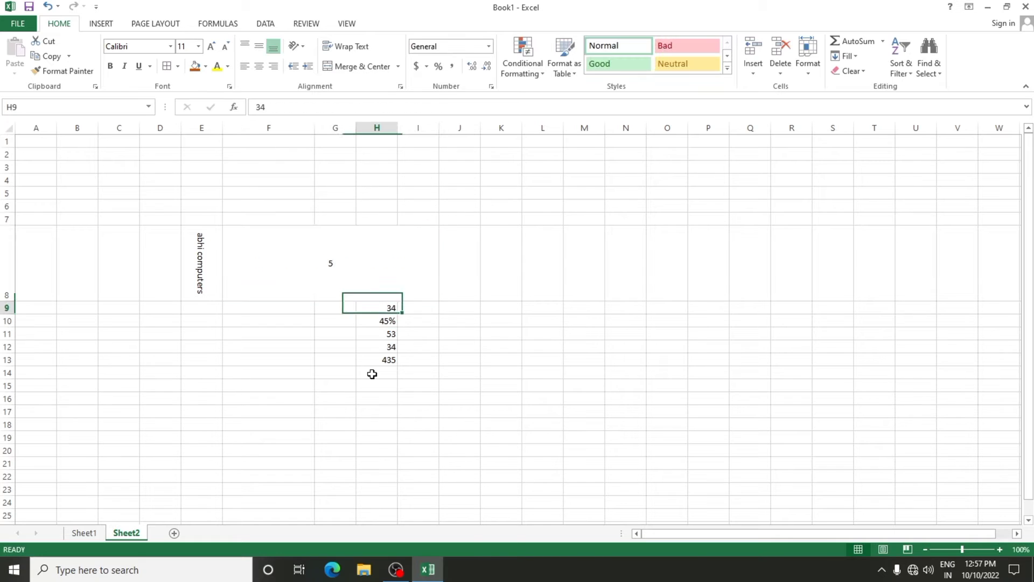
Clear cell H10 and enter 45345% in it.
{"action": "key", "text": "Down"}
{"action": "key", "text": "Down"}
{"action": "key", "text": "Up"}
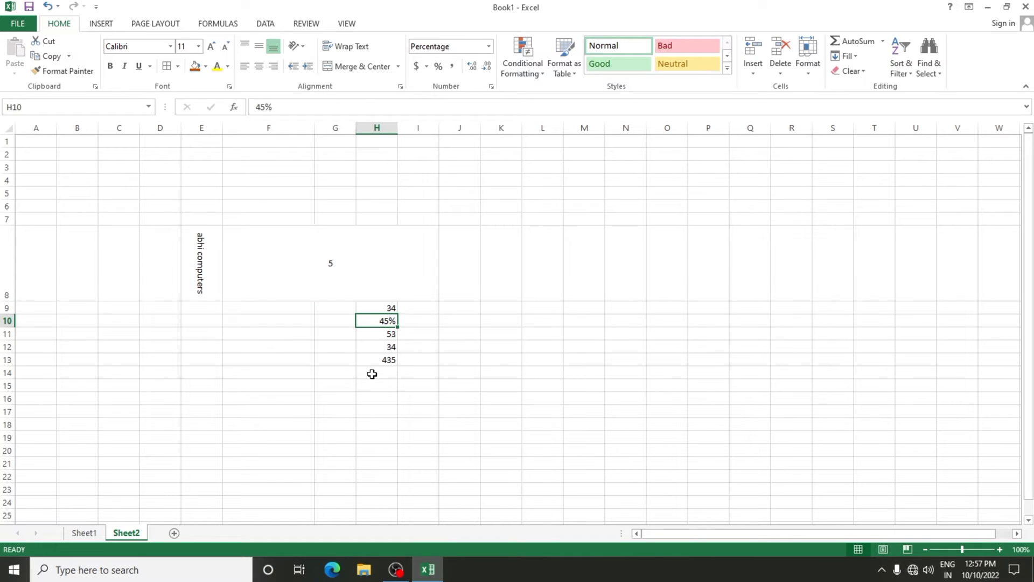
{"action": "key", "text": "Delete"}
{"action": "type", "text": "45345"}
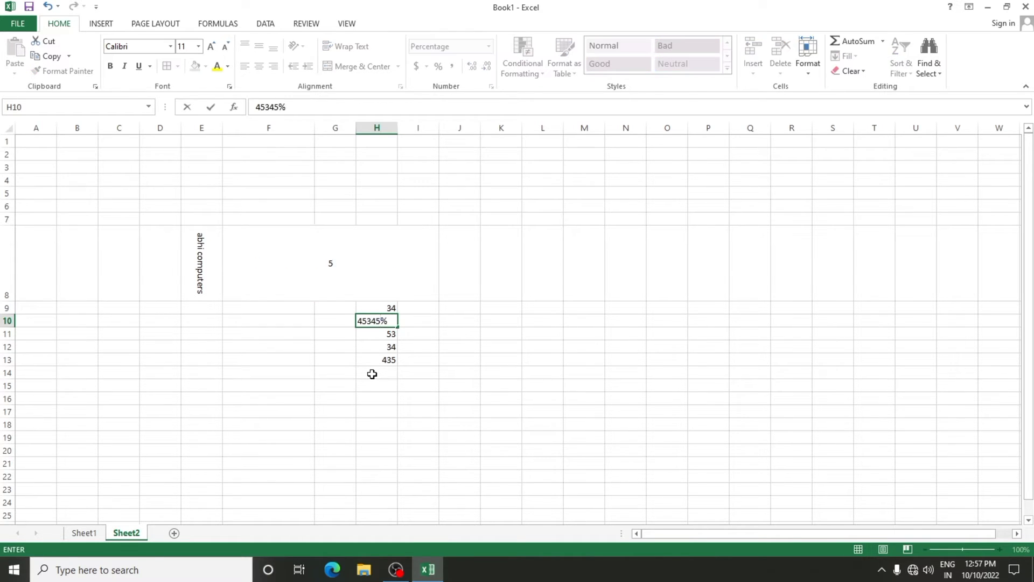
{"action": "key", "text": "Return"}
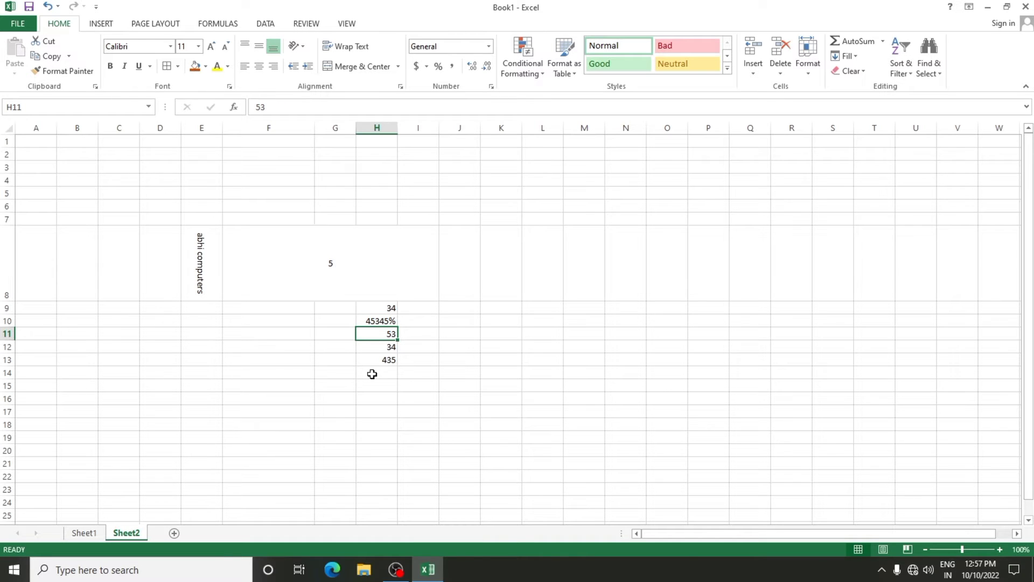
{"action": "left_click", "coordinate": [515, 324]}
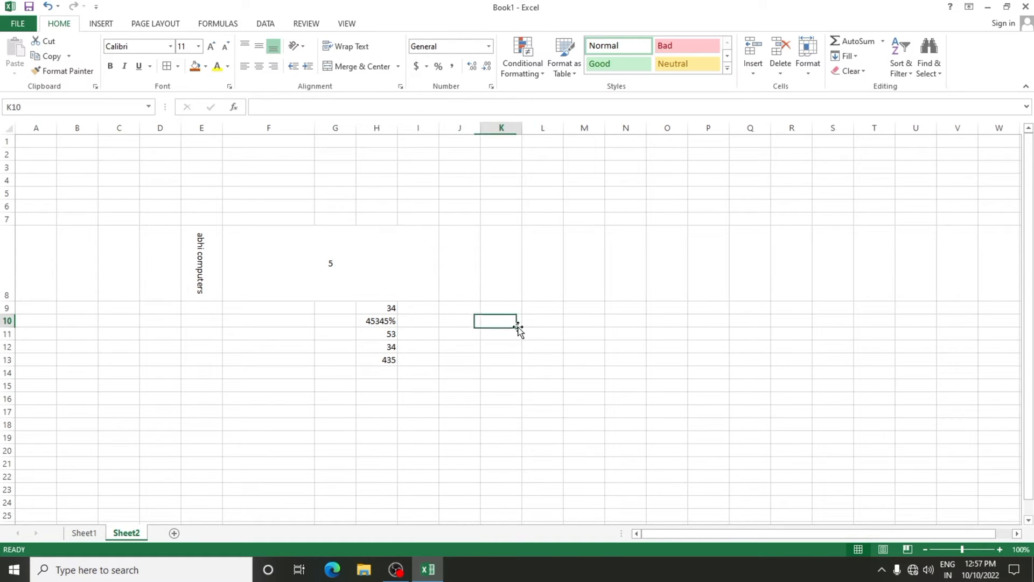
{"action": "left_click", "coordinate": [504, 413]}
{"action": "left_click", "coordinate": [620, 412]}
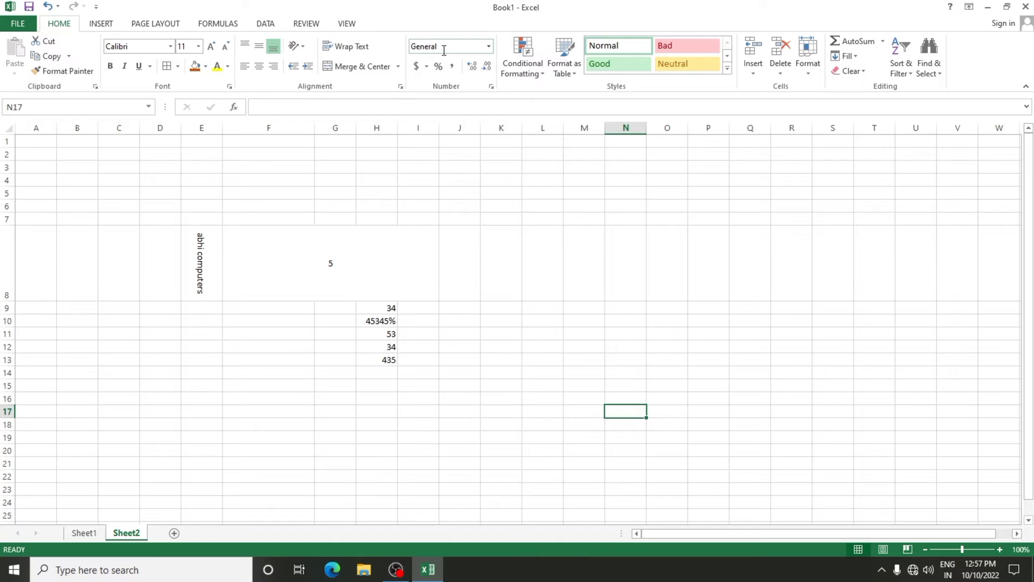
{"action": "left_click", "coordinate": [540, 420]}
{"action": "left_click", "coordinate": [418, 450]}
{"action": "left_click", "coordinate": [269, 437]}
Set the number format of H10 to General and enter 43534 in the cell.
{"action": "left_click", "coordinate": [379, 333]}
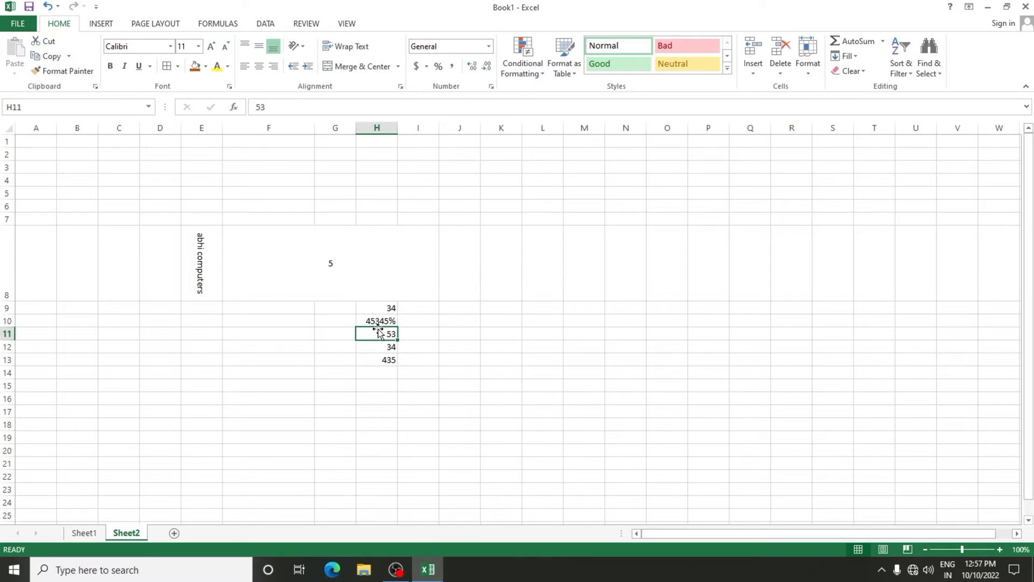
{"action": "left_click", "coordinate": [377, 320]}
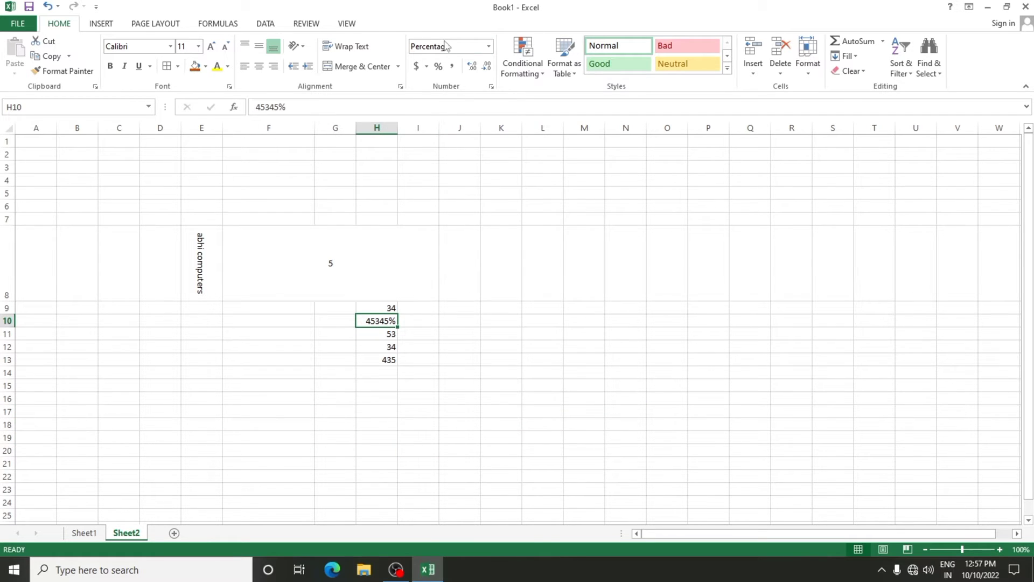
{"action": "left_click", "coordinate": [489, 50]}
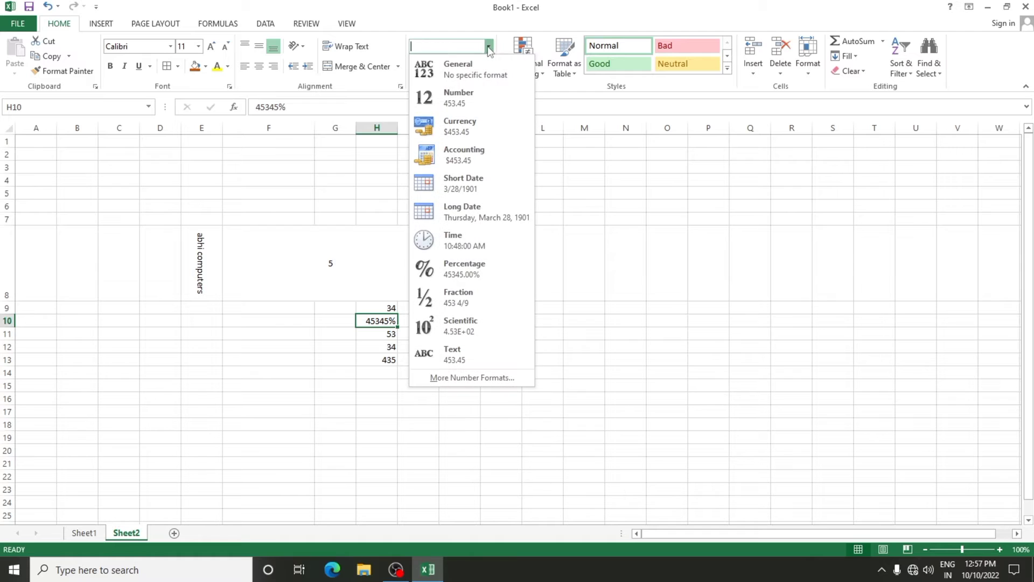
{"action": "left_click", "coordinate": [478, 73]}
{"action": "type", "text": "43534"}
{"action": "key", "text": "Return"}
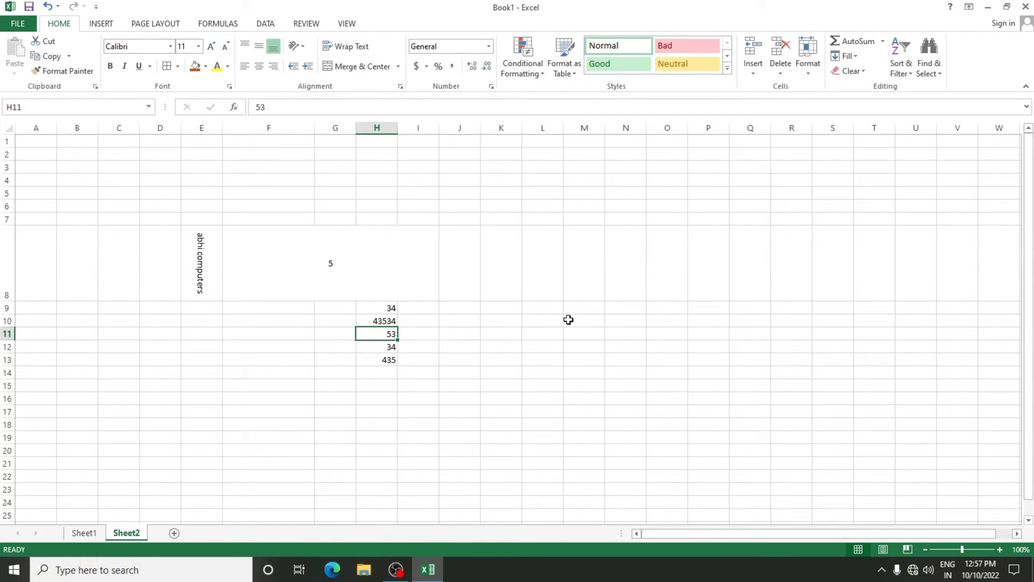
Apply the dollar accounting format to H10 and browse the other accounting currency symbols without choosing one.
{"action": "left_click", "coordinate": [384, 323]}
{"action": "left_click", "coordinate": [416, 67]}
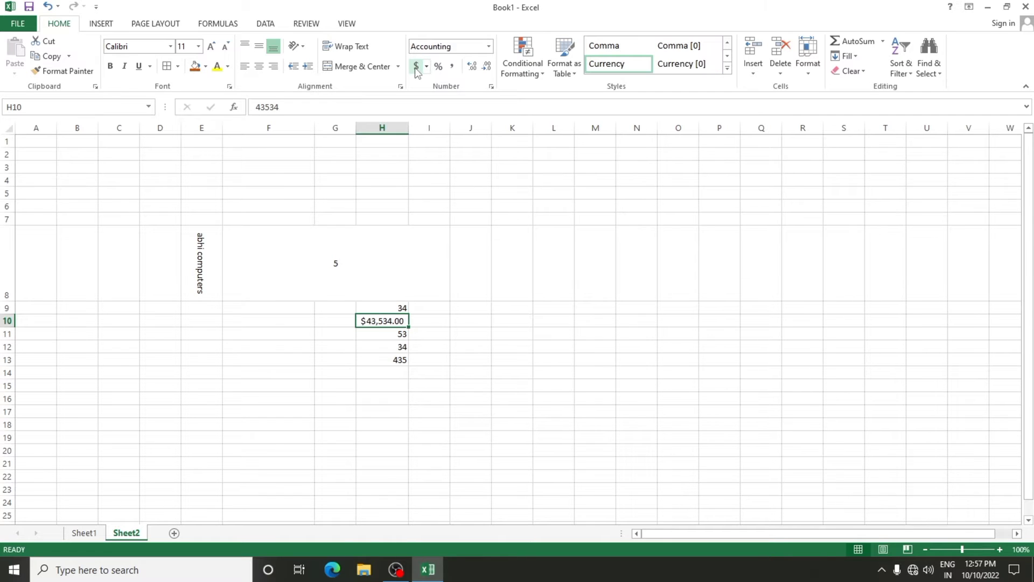
{"action": "left_click", "coordinate": [426, 68]}
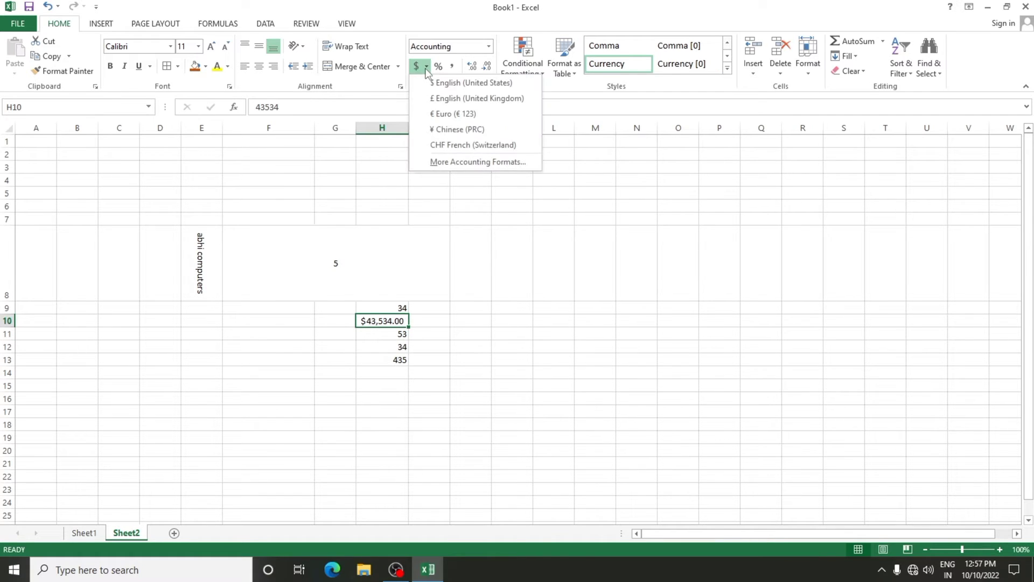
{"action": "left_click", "coordinate": [455, 161]}
{"action": "left_click", "coordinate": [633, 221]}
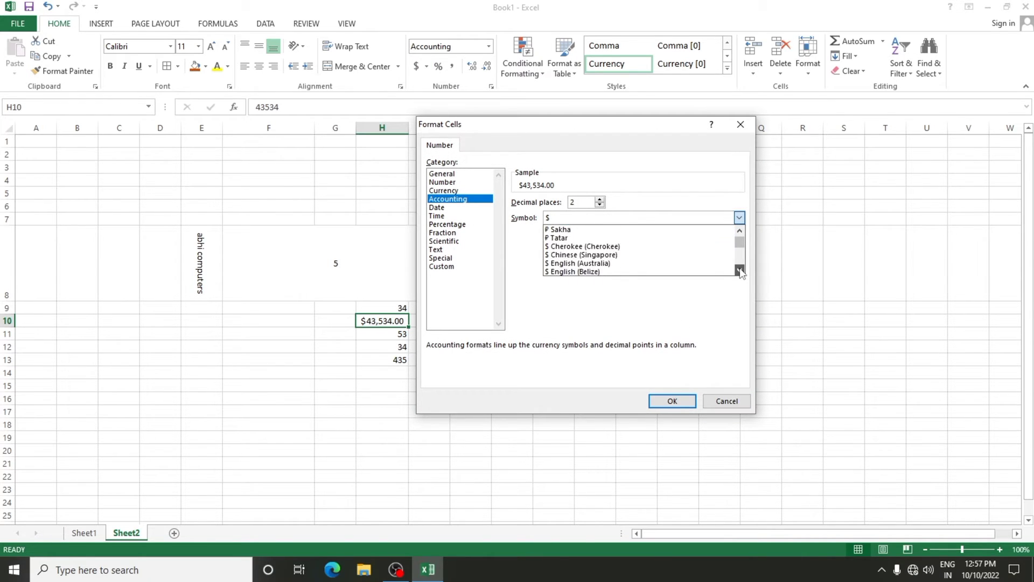
{"action": "left_click", "coordinate": [726, 401]}
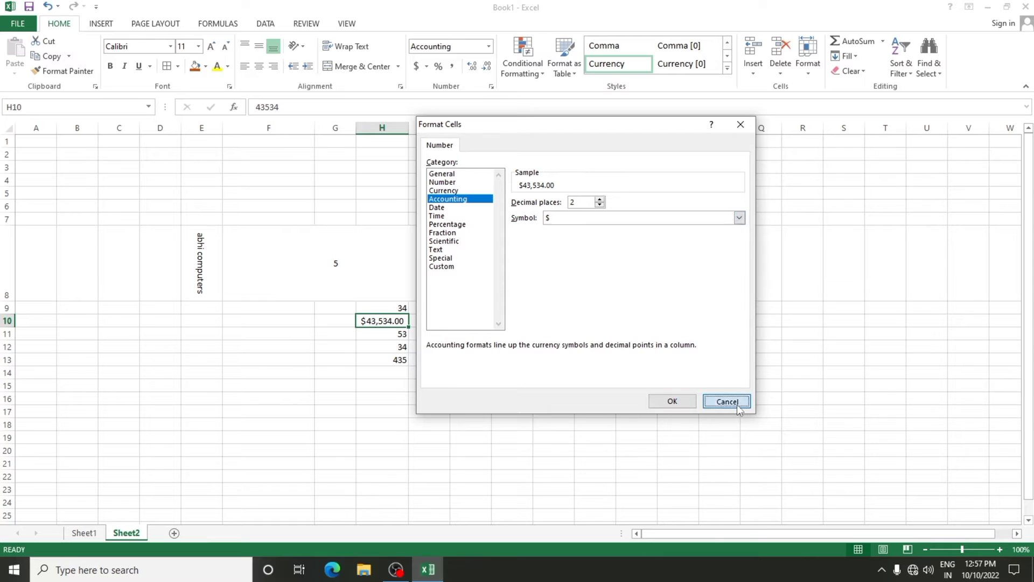
{"action": "left_click", "coordinate": [727, 401]}
Apply the Percent Style to H10 and replace it with the Comma Style.
{"action": "left_click", "coordinate": [439, 67]}
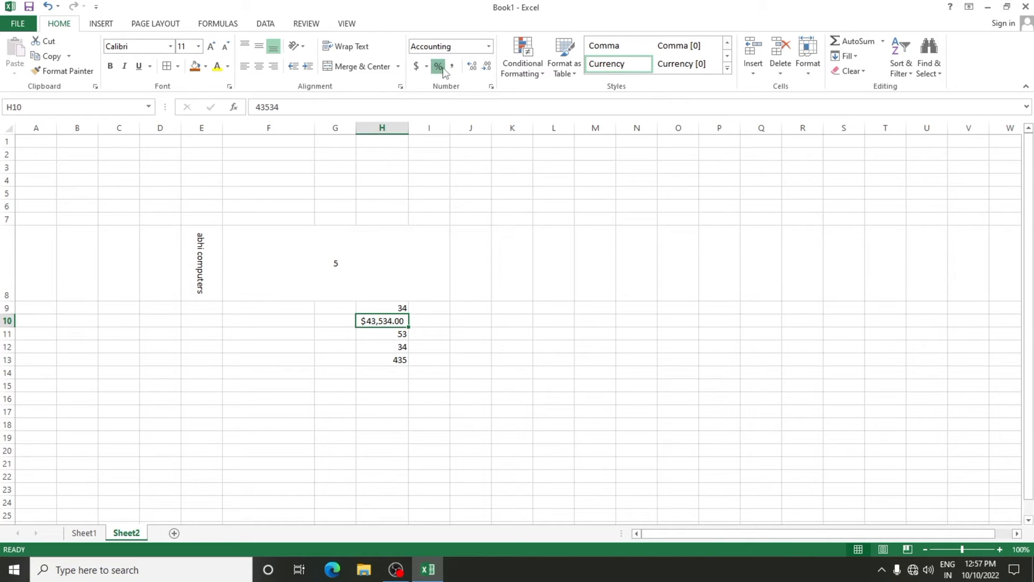
{"action": "left_click", "coordinate": [453, 67]}
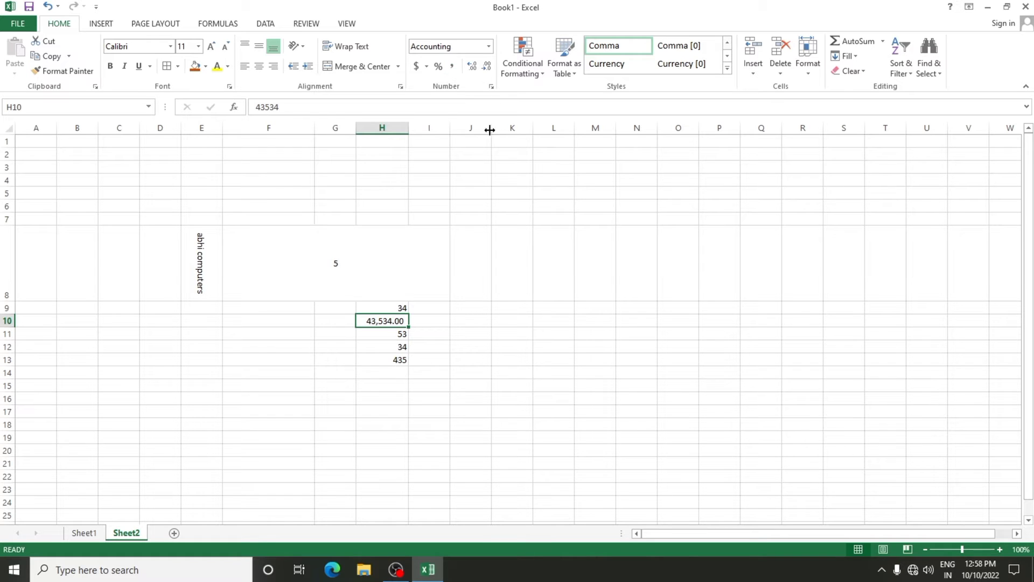
Enter 1.20, 3.60 and 5.40 in cells J10 to J12.
{"action": "left_click", "coordinate": [470, 308]}
{"action": "left_click", "coordinate": [489, 322]}
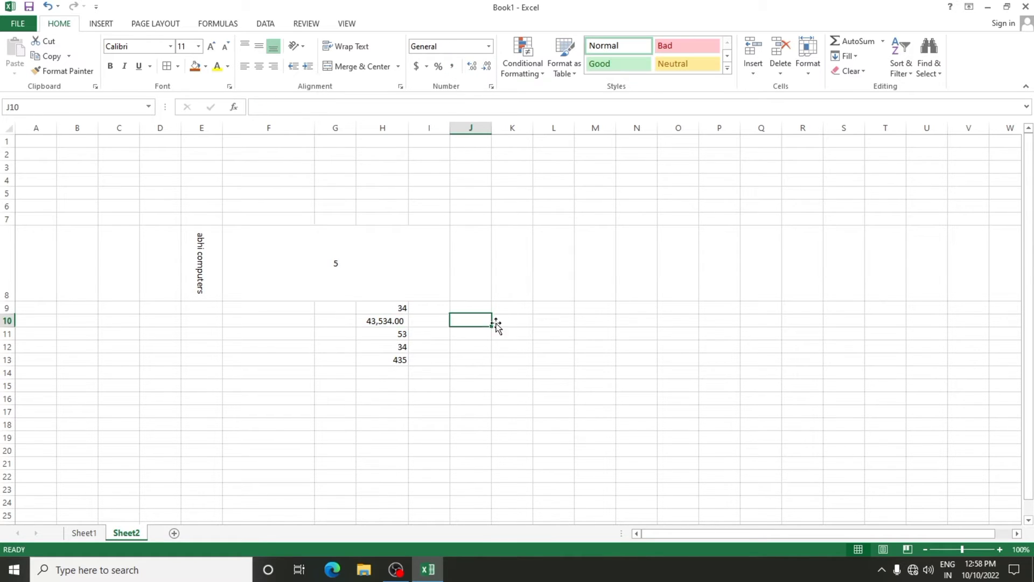
{"action": "type", "text": "1.2"}
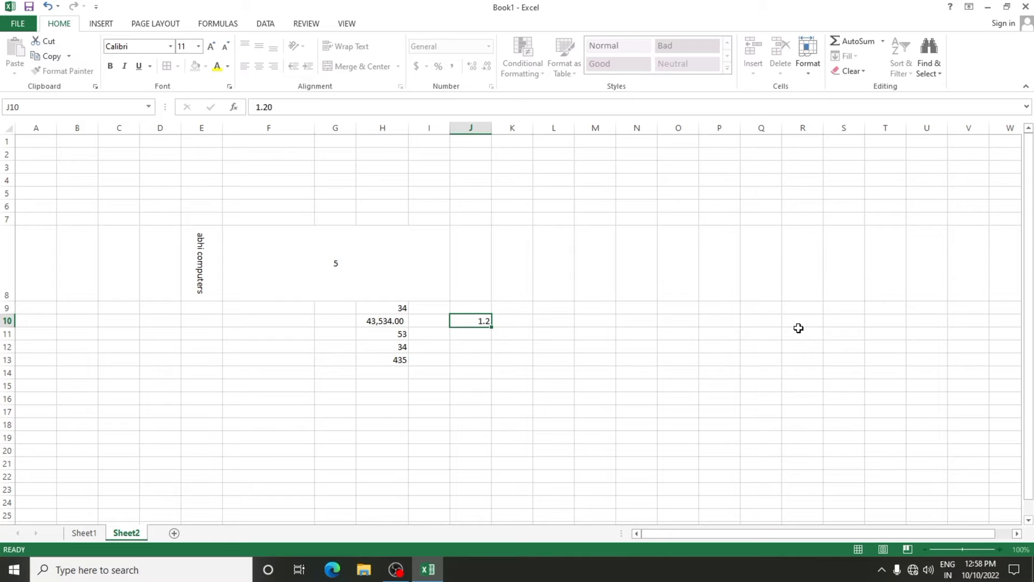
{"action": "key", "text": "Return"}
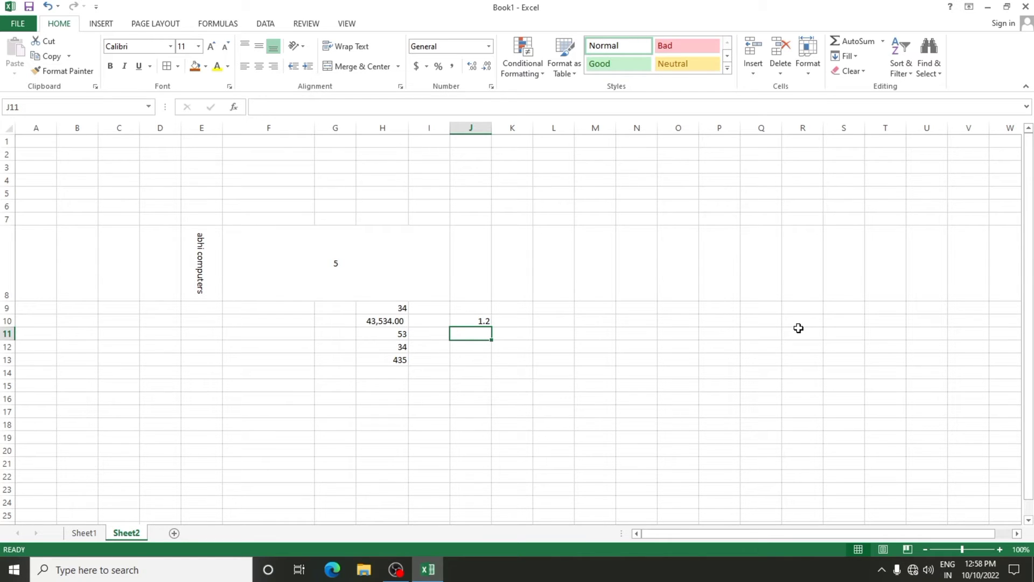
{"action": "type", "text": "3.60"}
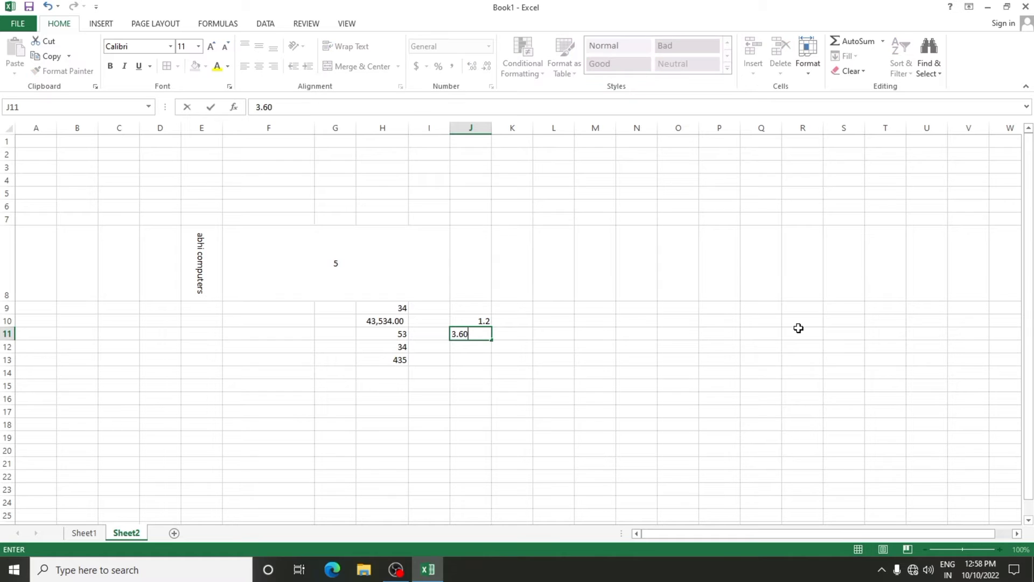
{"action": "key", "text": "Return"}
{"action": "type", "text": "5.40"}
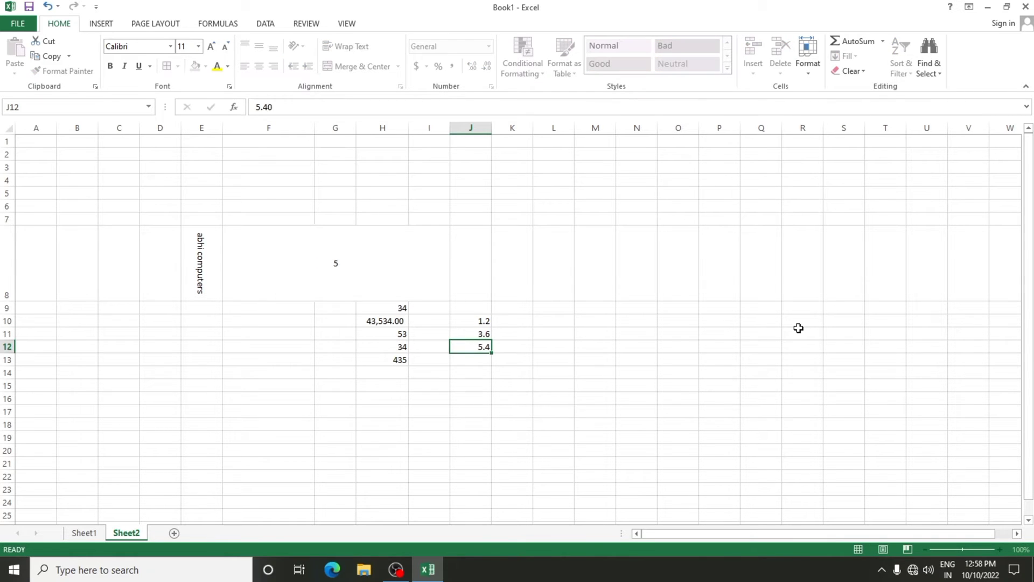
Enter 8.20 in cell J13.
{"action": "key", "text": "Return"}
{"action": "type", "text": "8.20"}
{"action": "key", "text": "Return"}
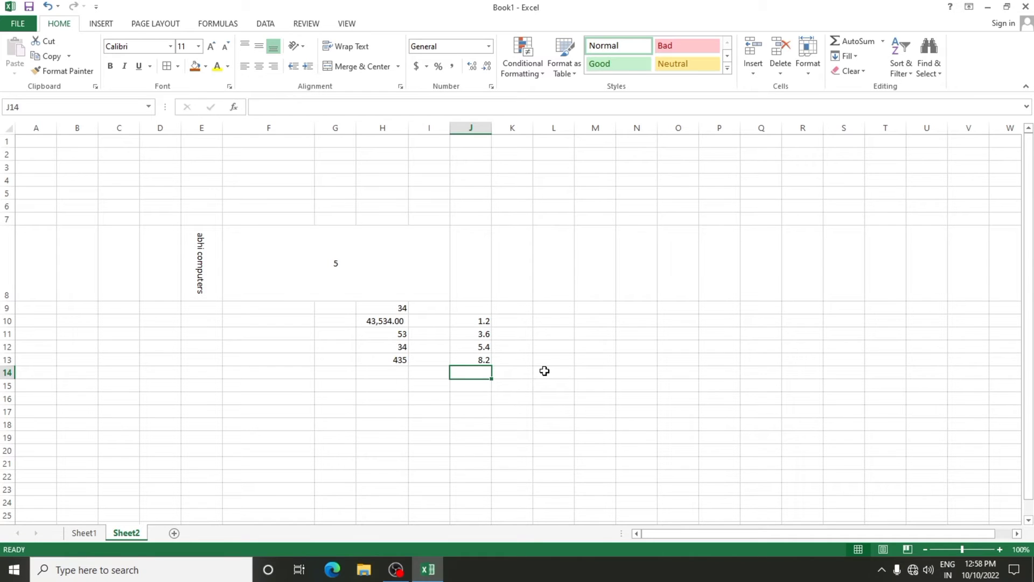
Increase the decimals of J10:J13 to three places, and reduce them to two.
{"action": "left_click_drag", "start_coordinate": [472, 319], "coordinate": [473, 358]}
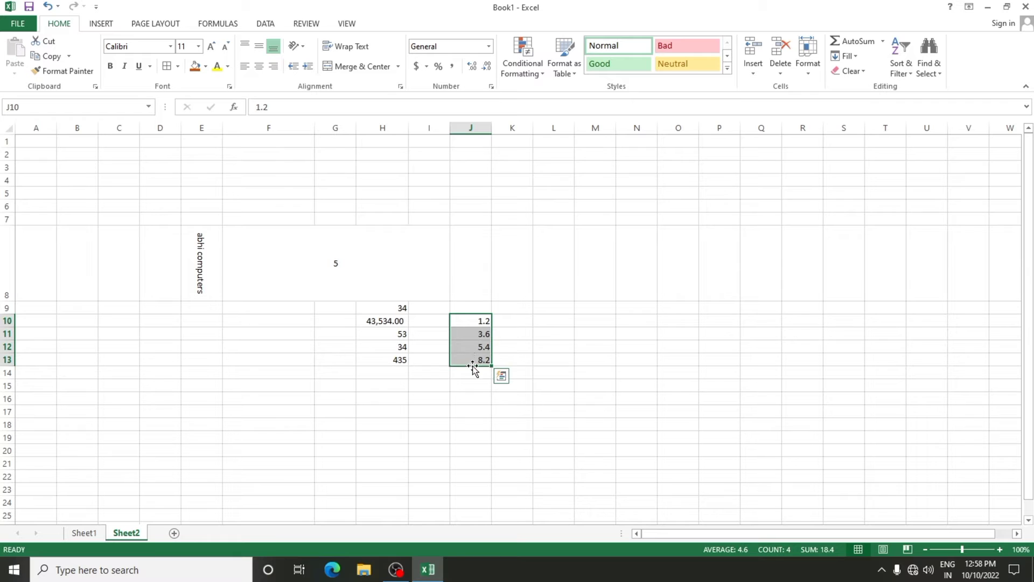
{"action": "left_click", "coordinate": [474, 371]}
{"action": "left_click_drag", "start_coordinate": [480, 323], "coordinate": [474, 360]}
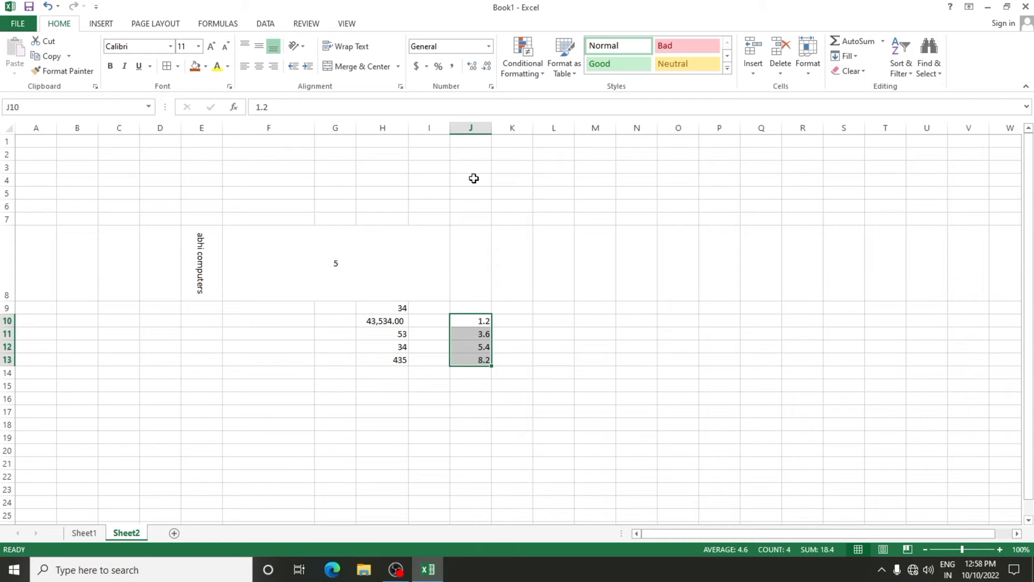
{"action": "left_click", "coordinate": [472, 67]}
{"action": "left_click", "coordinate": [472, 67]}
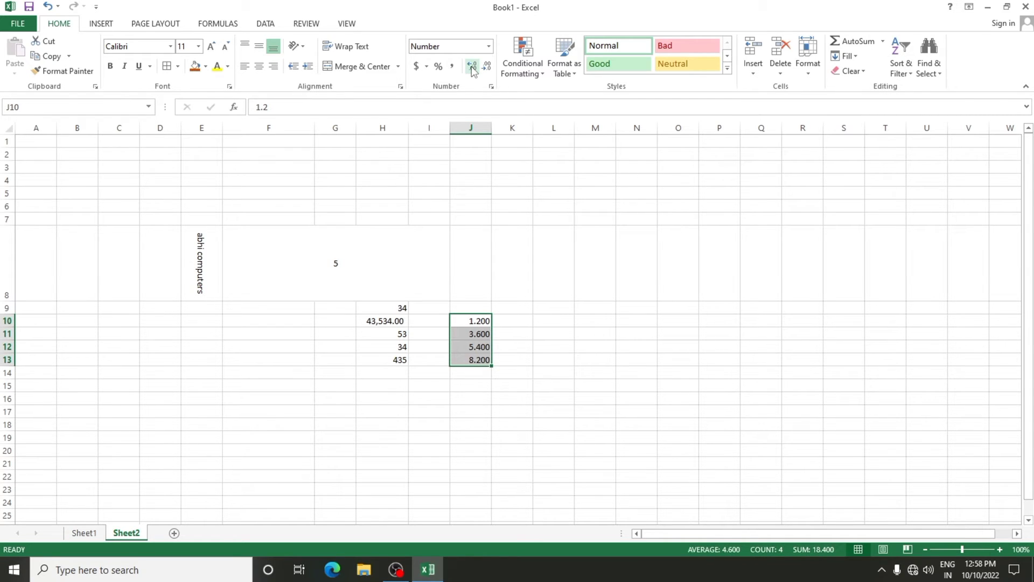
{"action": "left_click", "coordinate": [488, 69]}
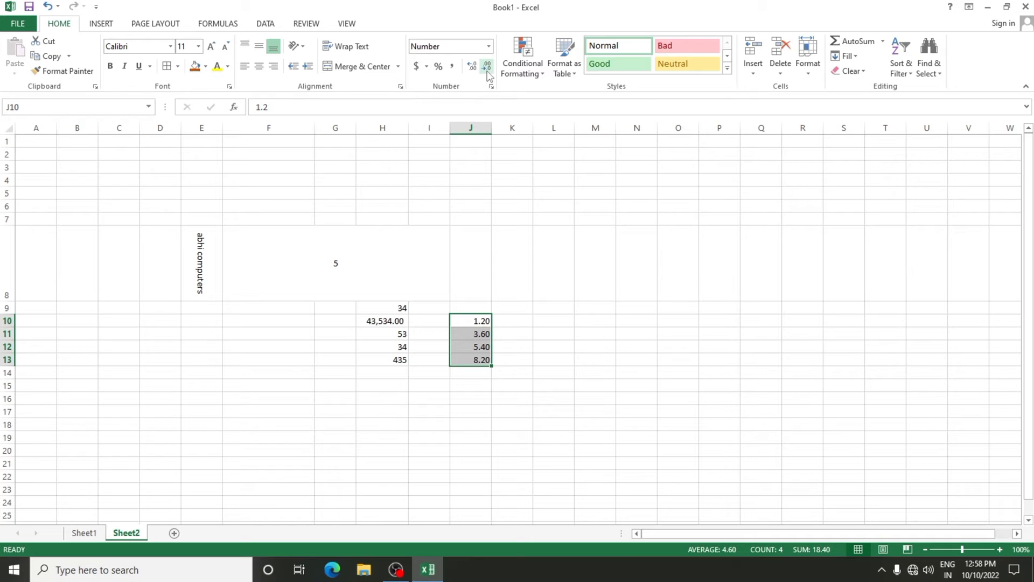
{"action": "left_click", "coordinate": [564, 345]}
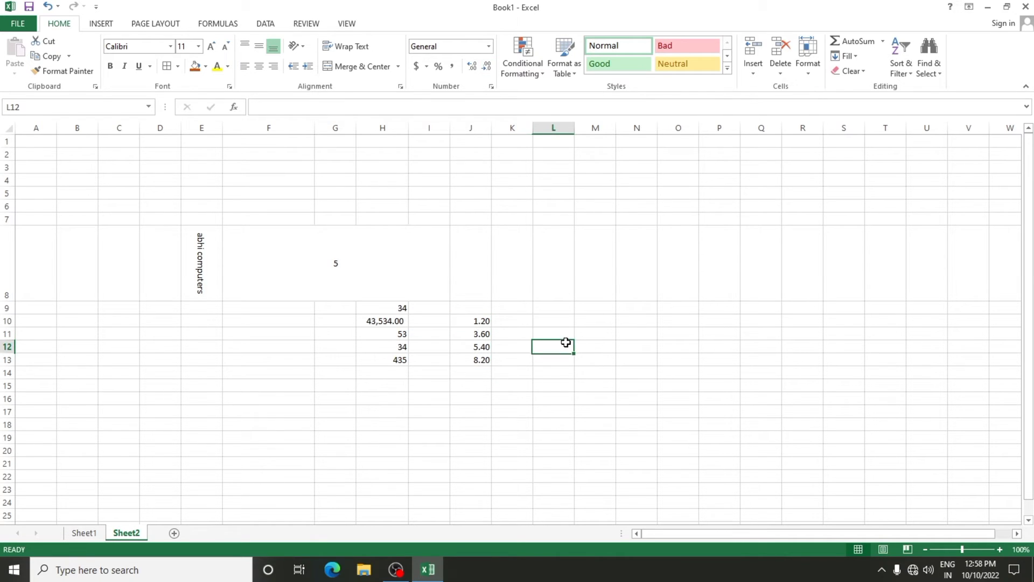
{"action": "left_click", "coordinate": [270, 423]}
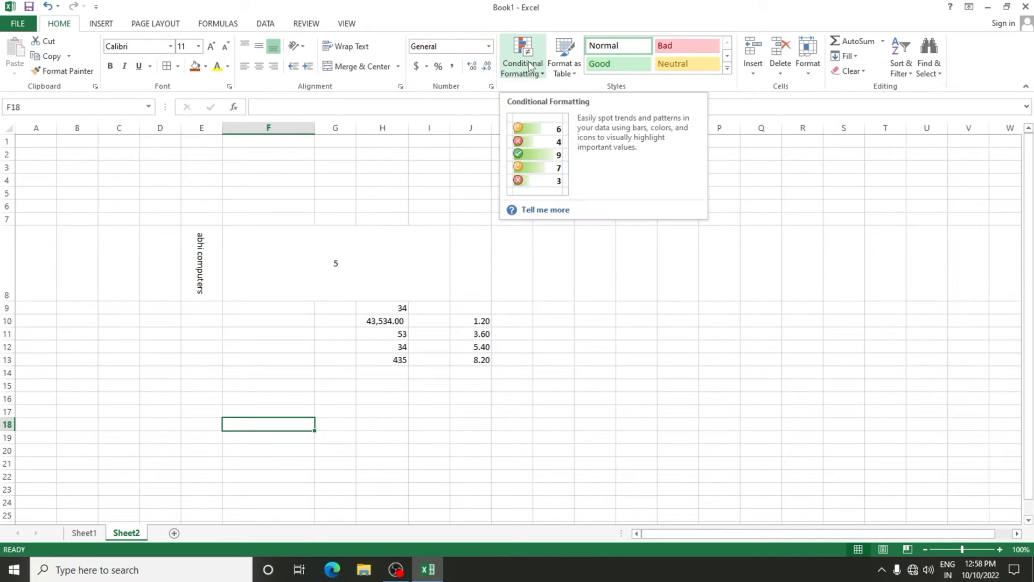
{"action": "left_click", "coordinate": [586, 380]}
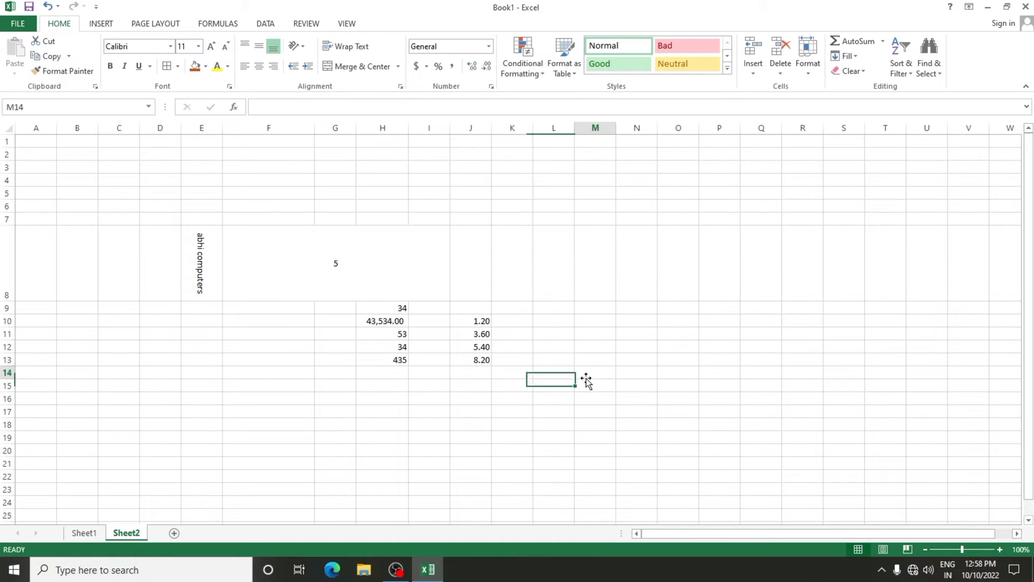
Enter the heading name in K17 and the letters b, c, e, a, d, f, r, t, g and g in K18 to K27.
{"action": "scroll", "coordinate": [586, 380], "scroll_direction": "down", "scroll_amount": 2}
{"action": "left_click", "coordinate": [463, 335]}
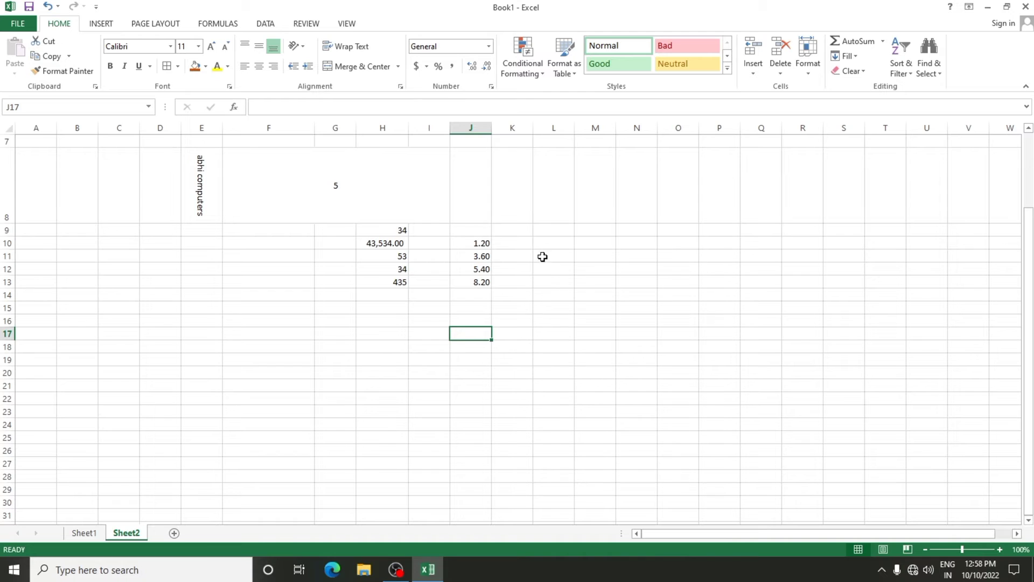
{"action": "left_click", "coordinate": [512, 337]}
{"action": "type", "text": "name"}
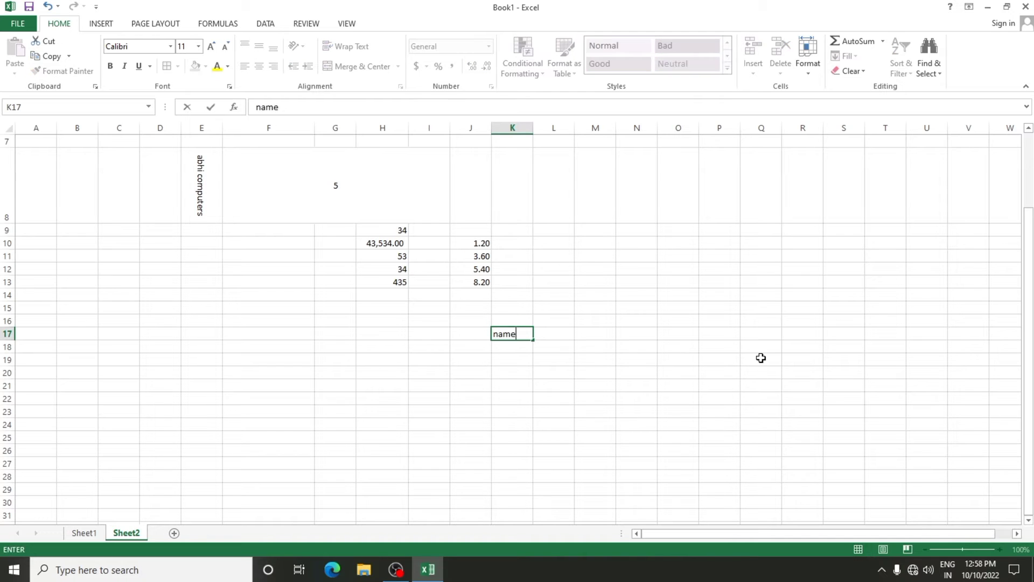
{"action": "key", "text": "Return"}
{"action": "type", "text": "b"}
{"action": "key", "text": "Return"}
{"action": "type", "text": "c"}
{"action": "key", "text": "Return"}
{"action": "type", "text": "e a d f r t g g"}
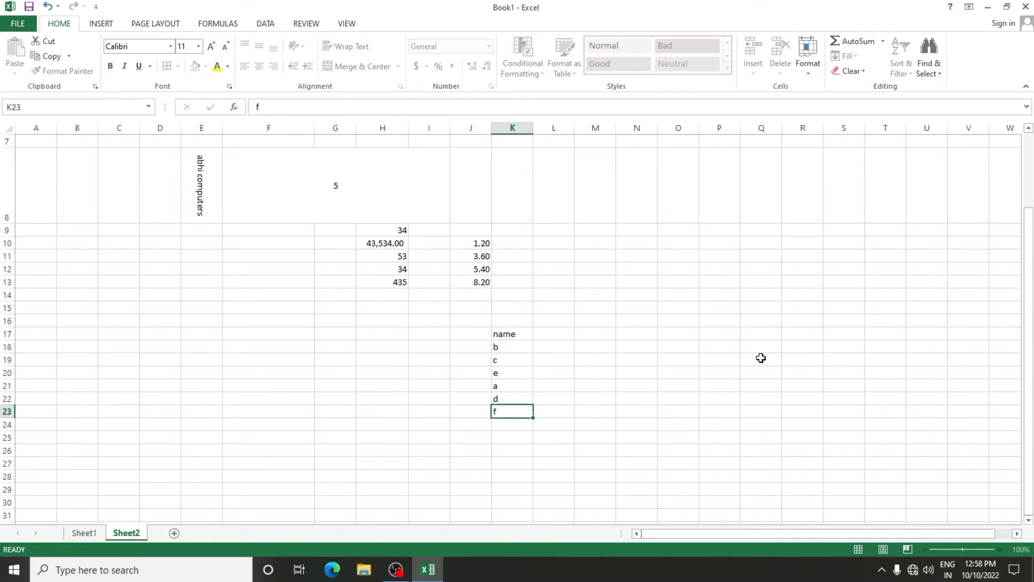
Fill column L upward from L27 to L22 with 45, 54, 56, 65, 67 and 76.
{"action": "key", "text": "Up"}
{"action": "key", "text": "Right"}
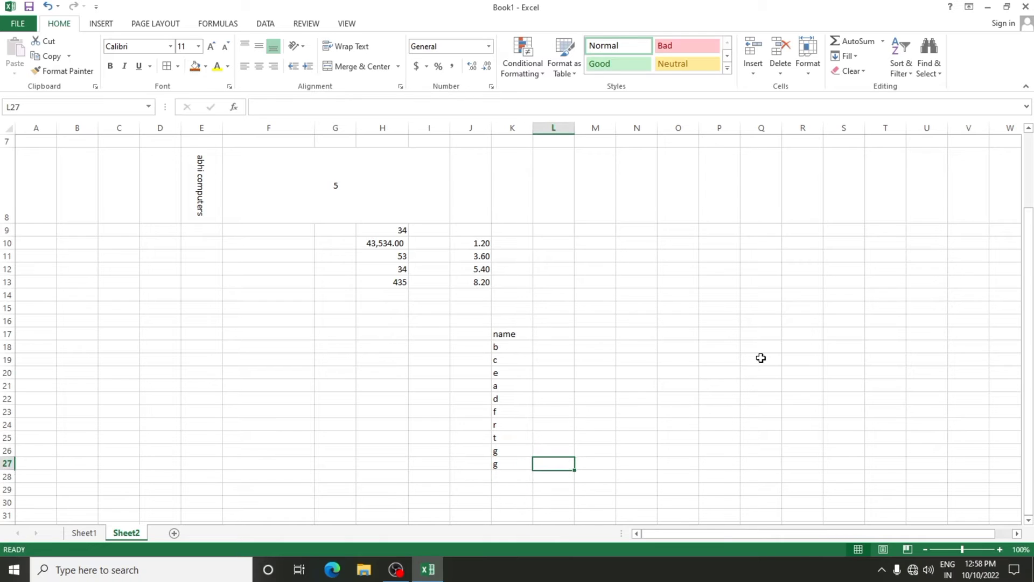
{"action": "type", "text": "45"}
{"action": "key", "text": "Up"}
{"action": "type", "text": "54"}
{"action": "key", "text": "Up"}
{"action": "type", "text": "56"}
{"action": "key", "text": "Up"}
{"action": "type", "text": "6567"}
{"action": "key", "text": "Up"}
{"action": "type", "text": "76"}
{"action": "key", "text": "Up"}
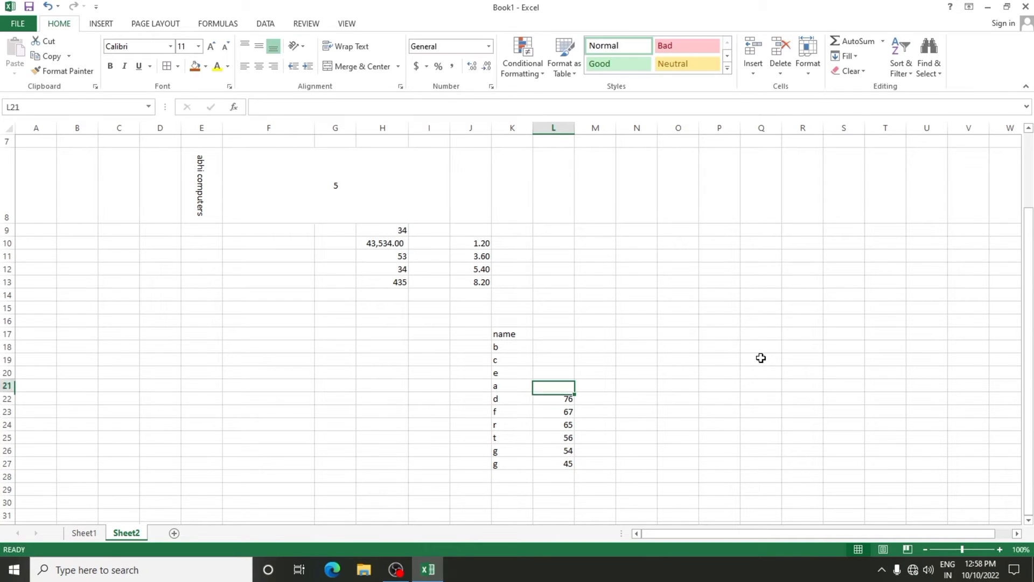
Continue column L upward from L21 to L18 with 78, 87, 56 and 65.
{"action": "type", "text": "78"}
{"action": "key", "text": "Up"}
{"action": "type", "text": "87"}
{"action": "key", "text": "Up"}
{"action": "type", "text": "56"}
{"action": "key", "text": "Up"}
{"action": "type", "text": "65"}
{"action": "key", "text": "Up"}
Enter the heading marks in cell L17.
{"action": "type", "text": "3"}
{"action": "key", "text": "Return"}
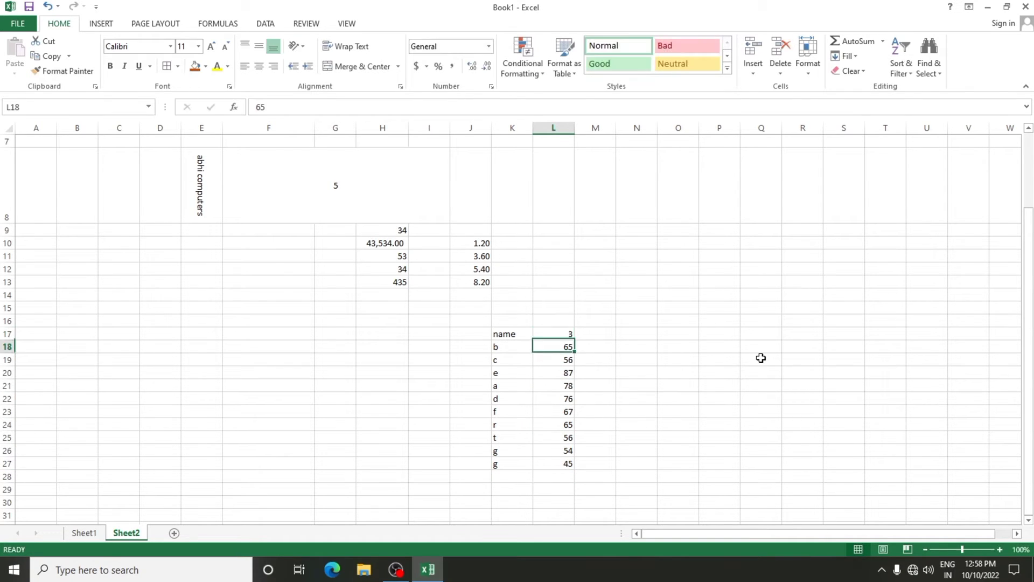
{"action": "key", "text": "Up"}
{"action": "type", "text": "marks"}
{"action": "key", "text": "Return"}
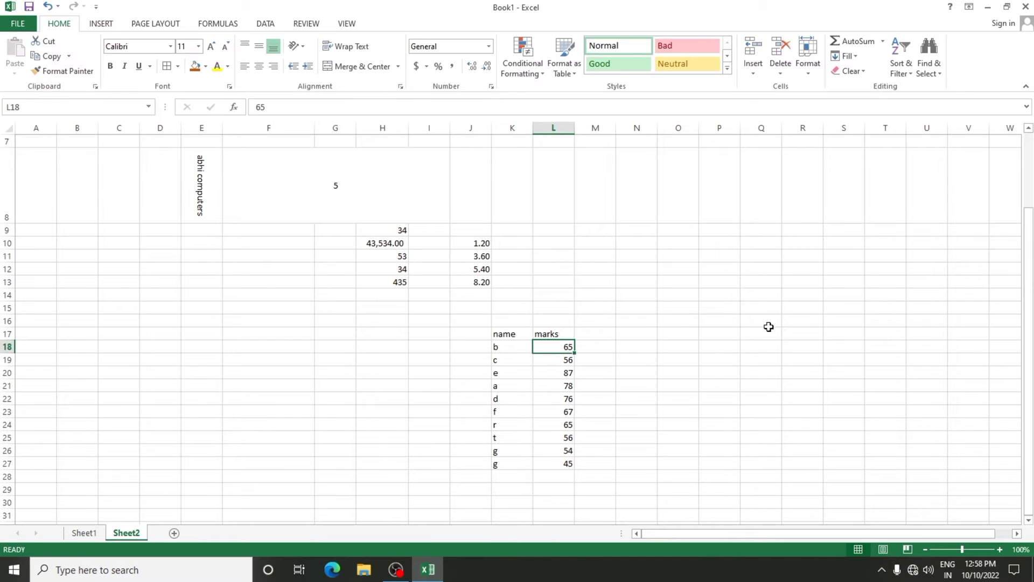
Apply light blue gradient fill data bars to K17:L27 and widen column L.
{"action": "left_click_drag", "start_coordinate": [495, 334], "coordinate": [560, 464]}
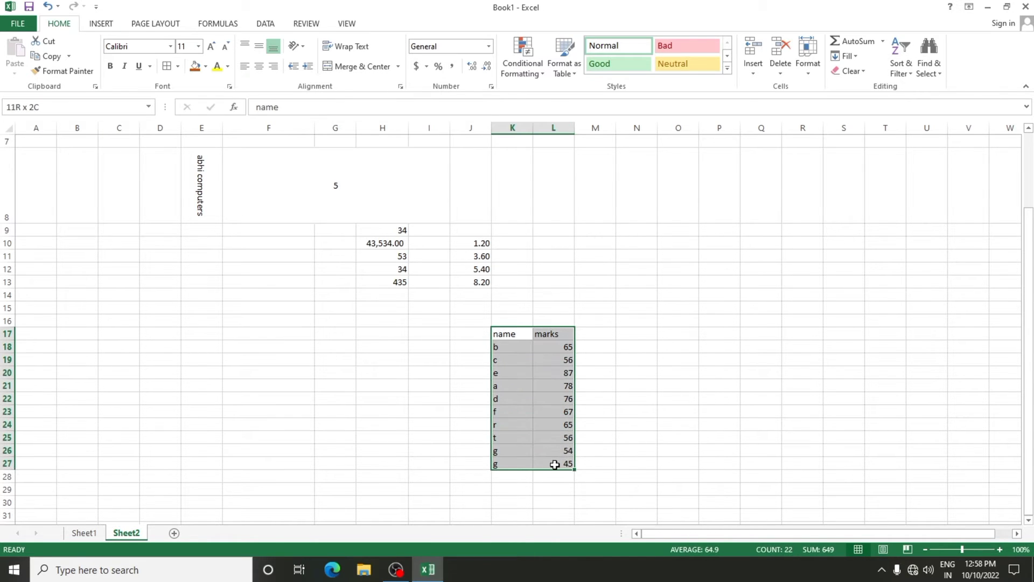
{"action": "left_click", "coordinate": [534, 70]}
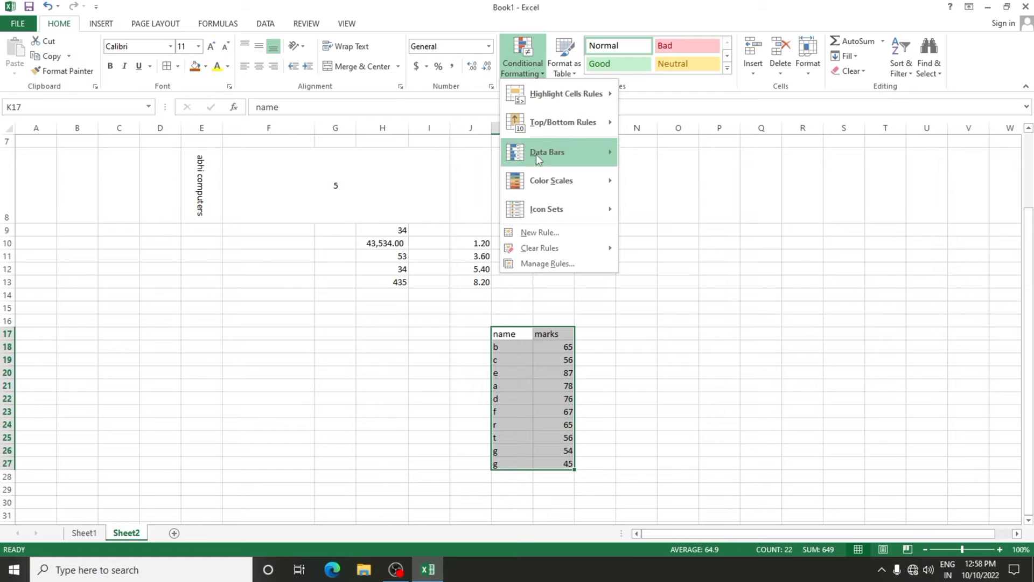
{"action": "mouse_move", "coordinate": [551, 183]}
{"action": "mouse_move", "coordinate": [560, 154]}
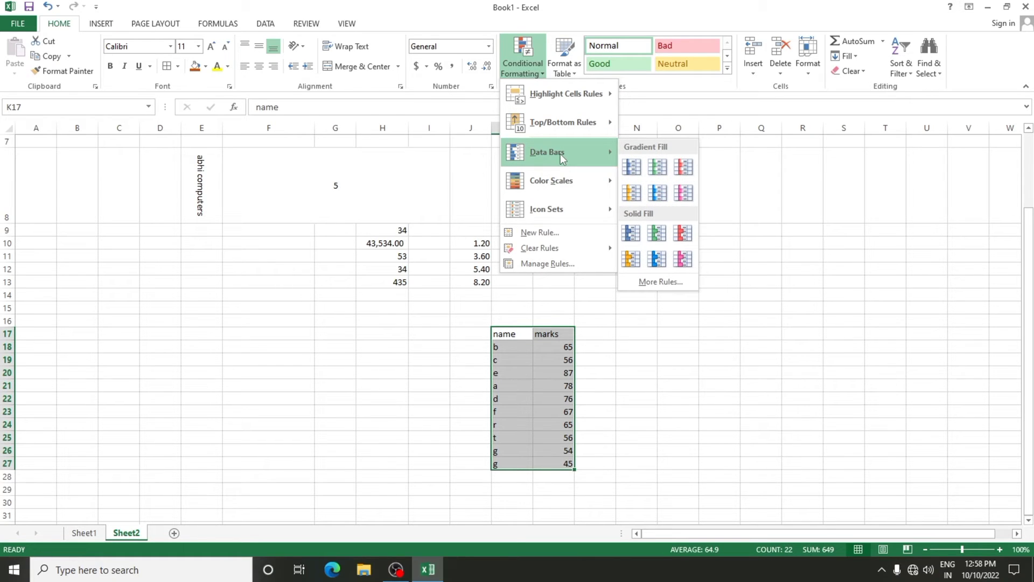
{"action": "left_click", "coordinate": [656, 195]}
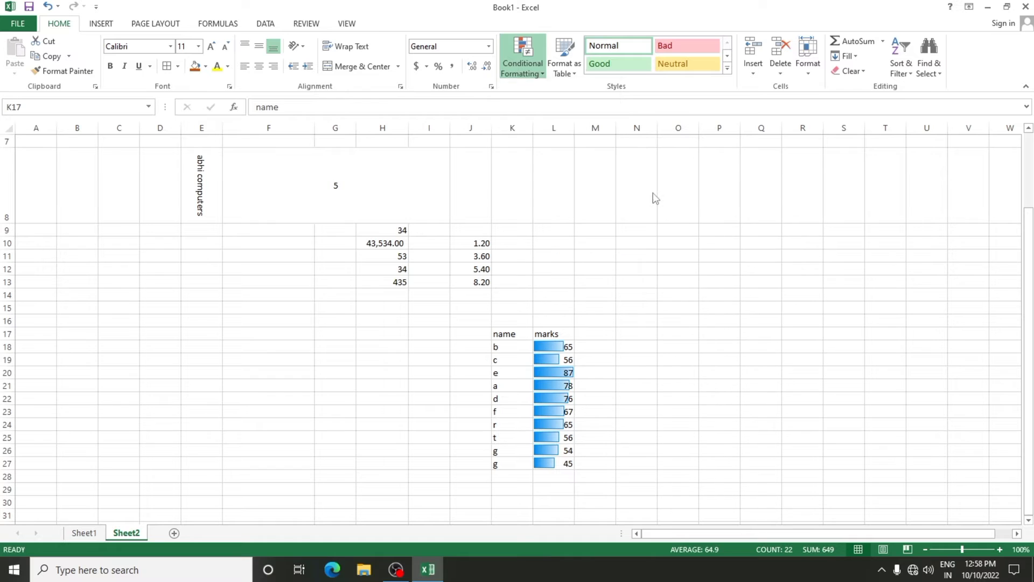
{"action": "left_click", "coordinate": [599, 386]}
{"action": "left_click_drag", "start_coordinate": [573, 129], "coordinate": [610, 129]}
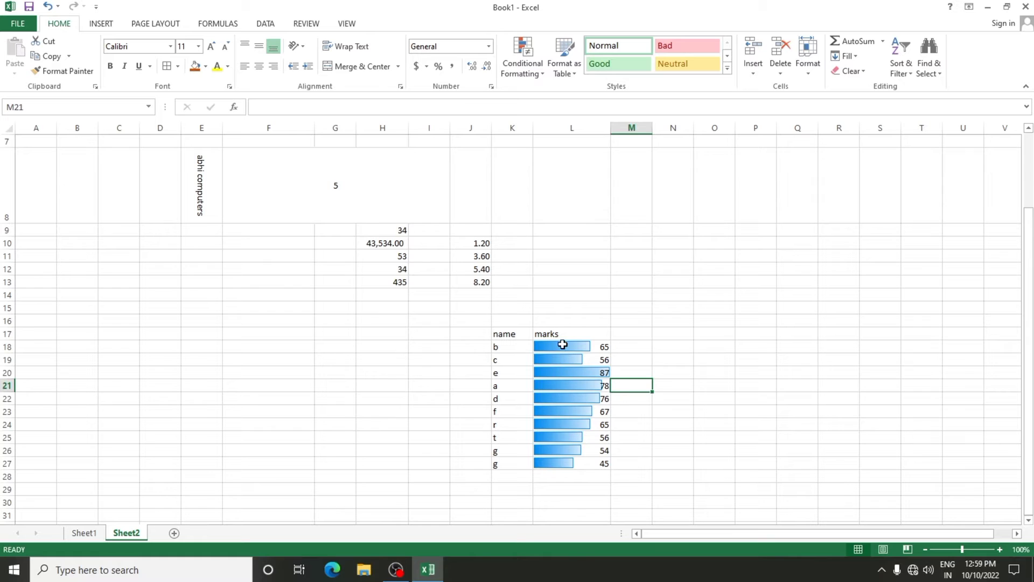
Add the White-Green color scale to K17:L27, with the lowest marks in green, and widen column L further.
{"action": "left_click_drag", "start_coordinate": [503, 333], "coordinate": [547, 459]}
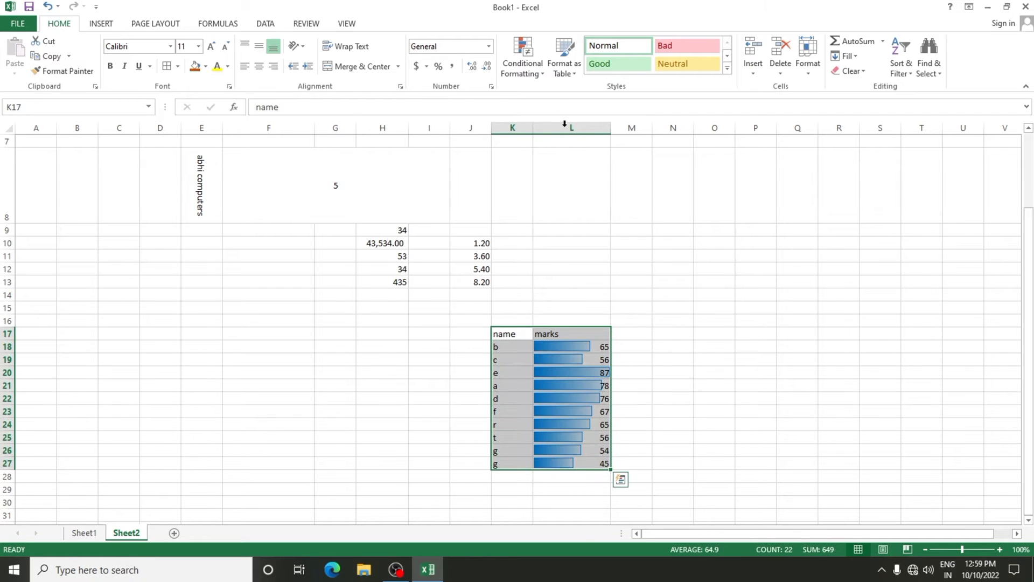
{"action": "left_click", "coordinate": [525, 59]}
{"action": "mouse_move", "coordinate": [542, 186]}
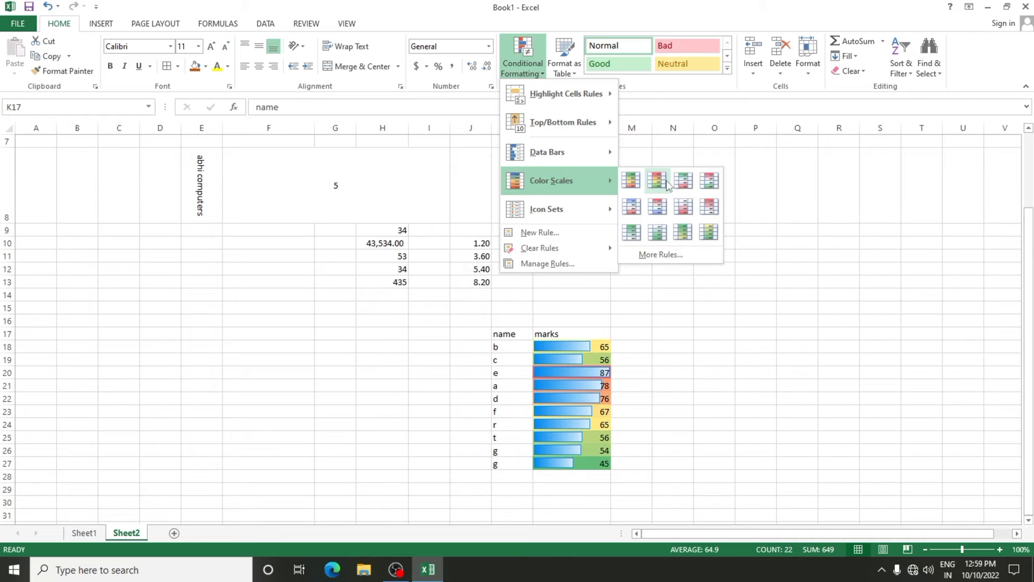
{"action": "left_click", "coordinate": [659, 235]}
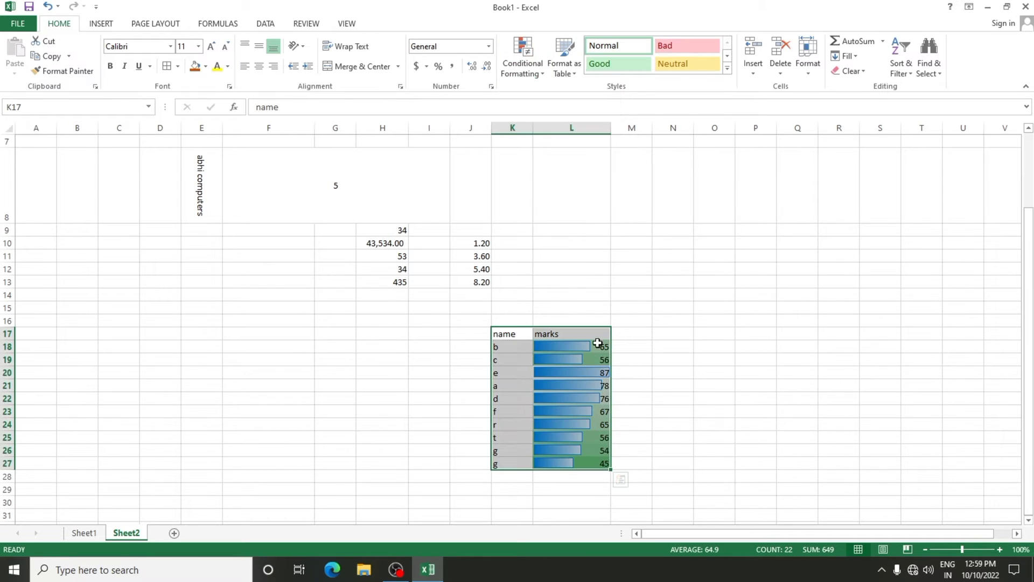
{"action": "left_click", "coordinate": [628, 411]}
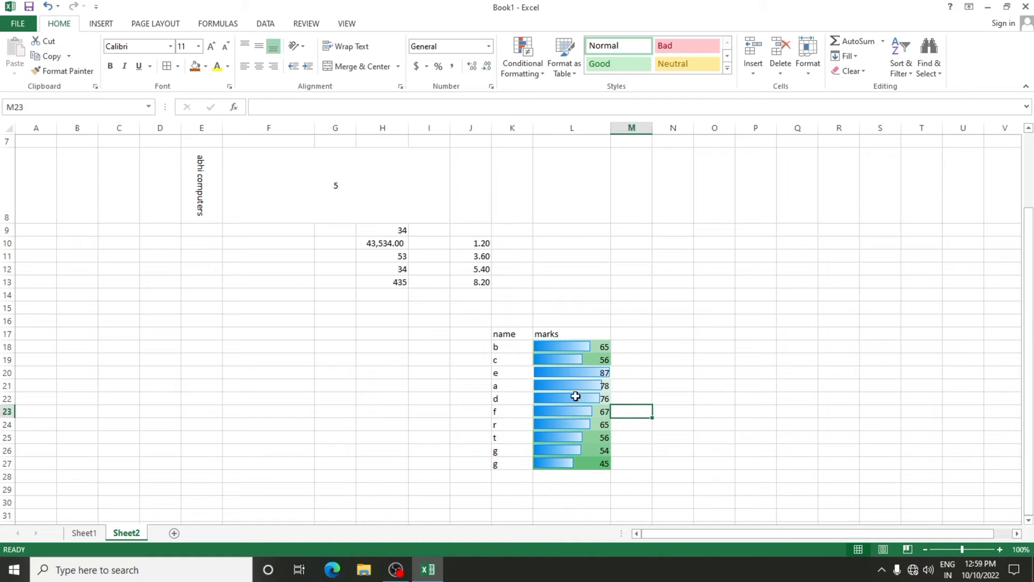
{"action": "left_click_drag", "start_coordinate": [610, 129], "coordinate": [645, 131]}
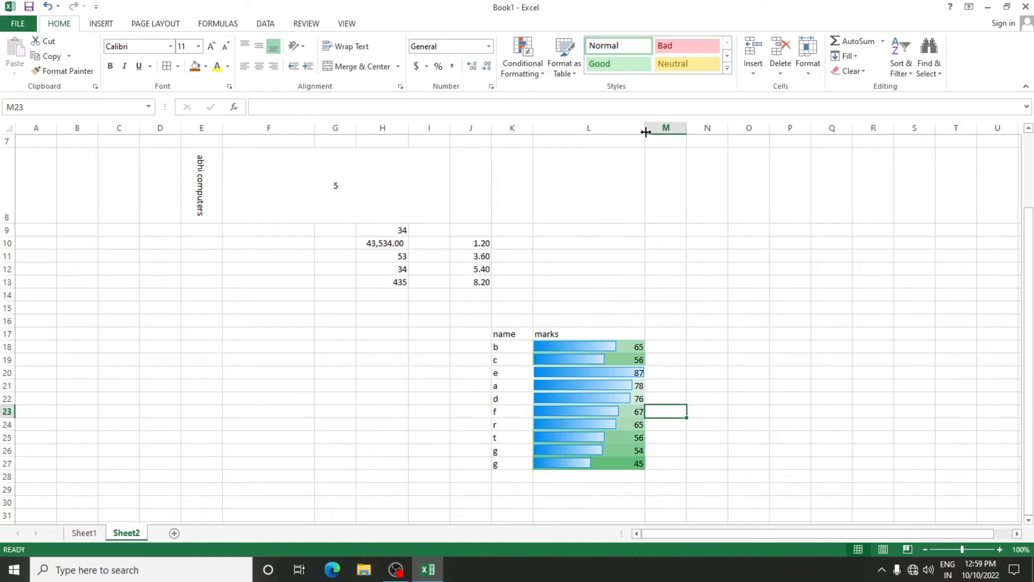
Add the icon set of plain green, yellow and red circles to the name and marks table K17:L27.
{"action": "left_click", "coordinate": [628, 462]}
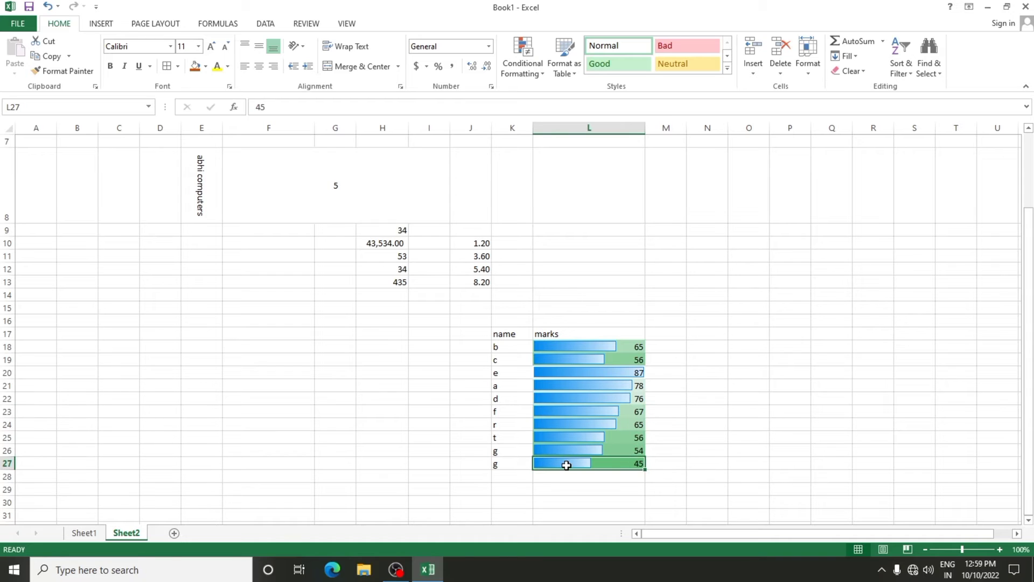
{"action": "left_click_drag", "start_coordinate": [593, 341], "coordinate": [586, 464]}
{"action": "left_click", "coordinate": [523, 64]}
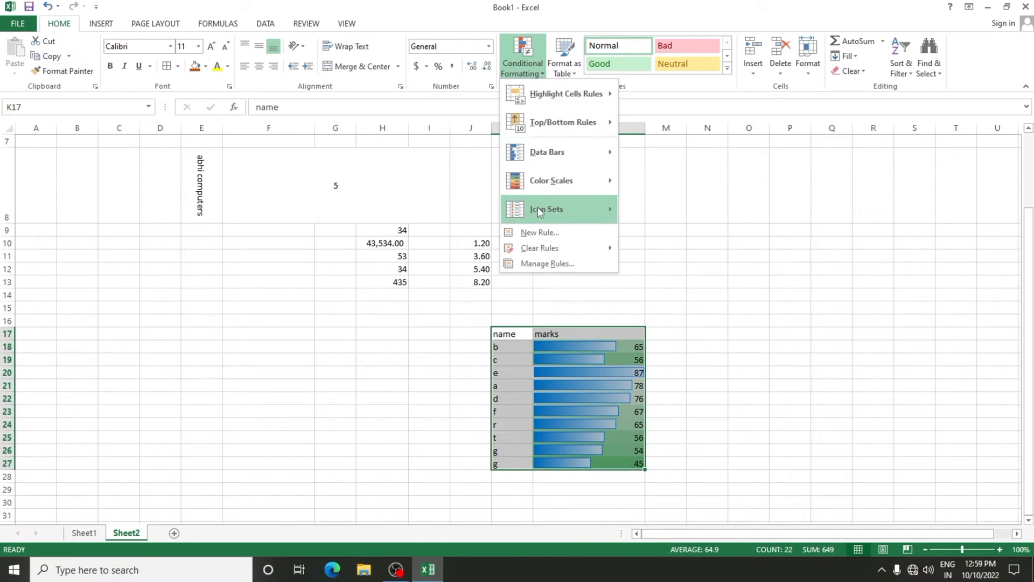
{"action": "mouse_move", "coordinate": [549, 209]}
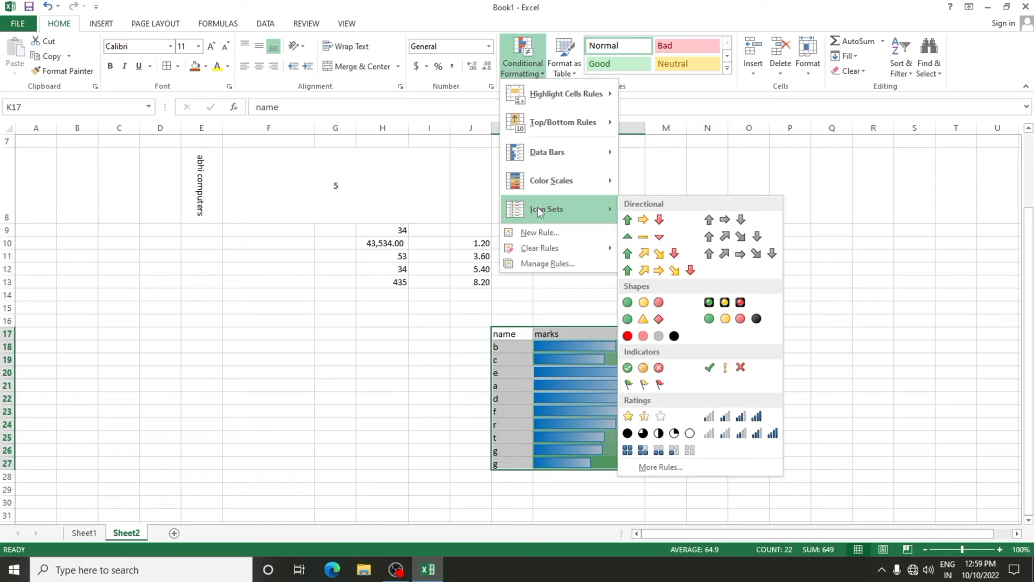
{"action": "left_click", "coordinate": [645, 304]}
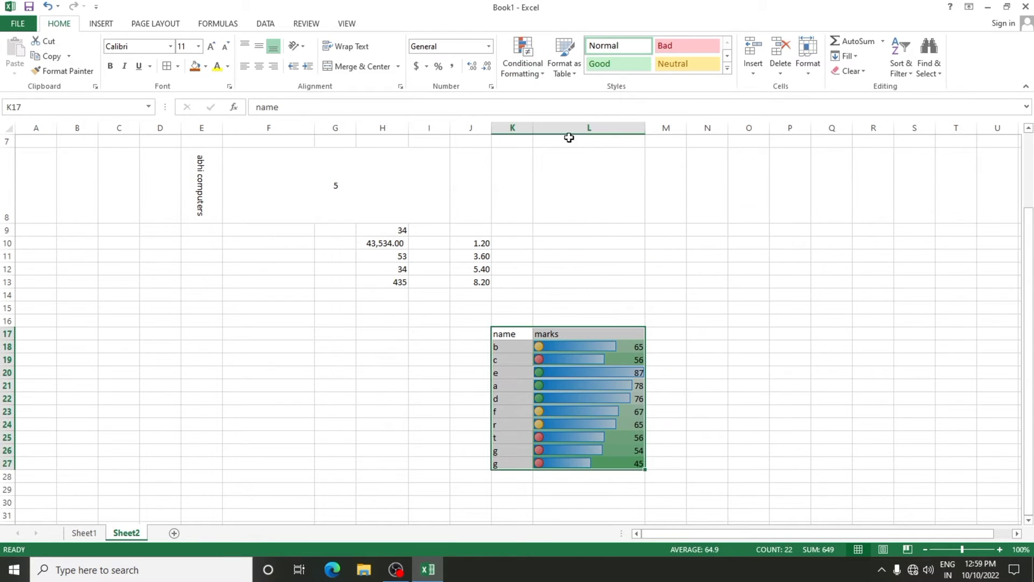
{"action": "left_click_drag", "start_coordinate": [574, 436], "coordinate": [572, 423]}
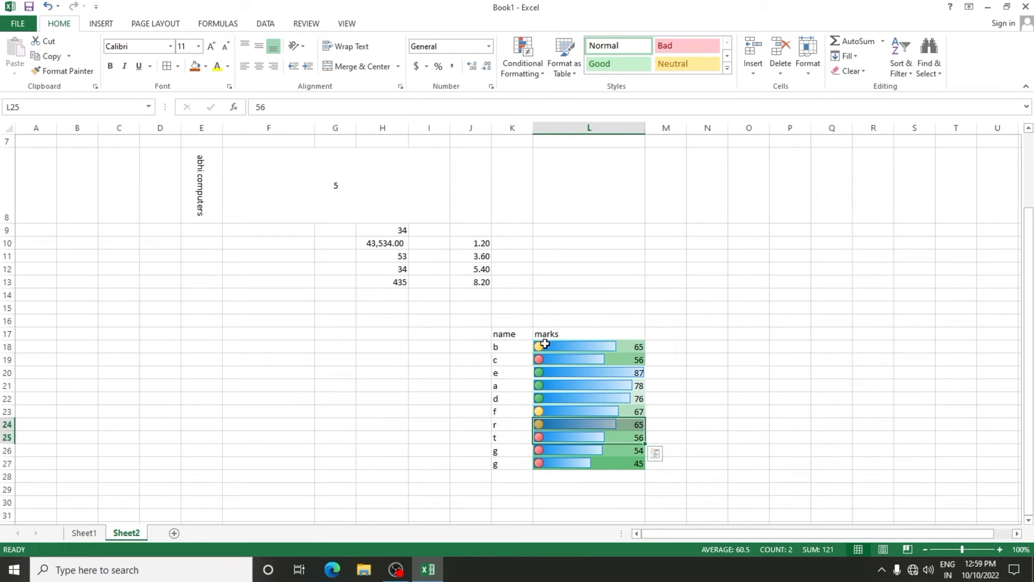
Start a custom icon set rule for K17:L27 and set both threshold types to Number.
{"action": "left_click_drag", "start_coordinate": [503, 334], "coordinate": [577, 462]}
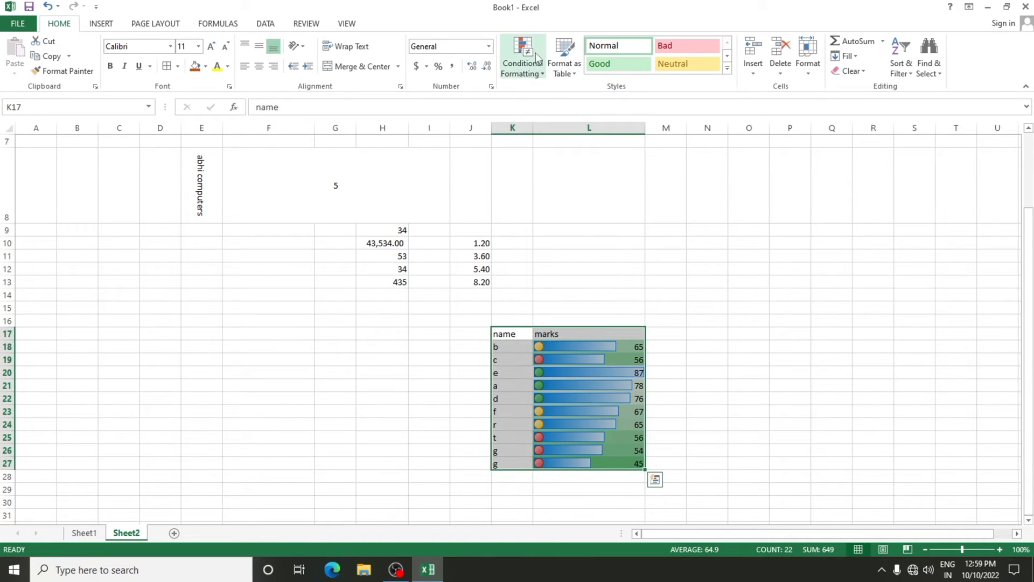
{"action": "left_click", "coordinate": [523, 58]}
{"action": "mouse_move", "coordinate": [544, 209]}
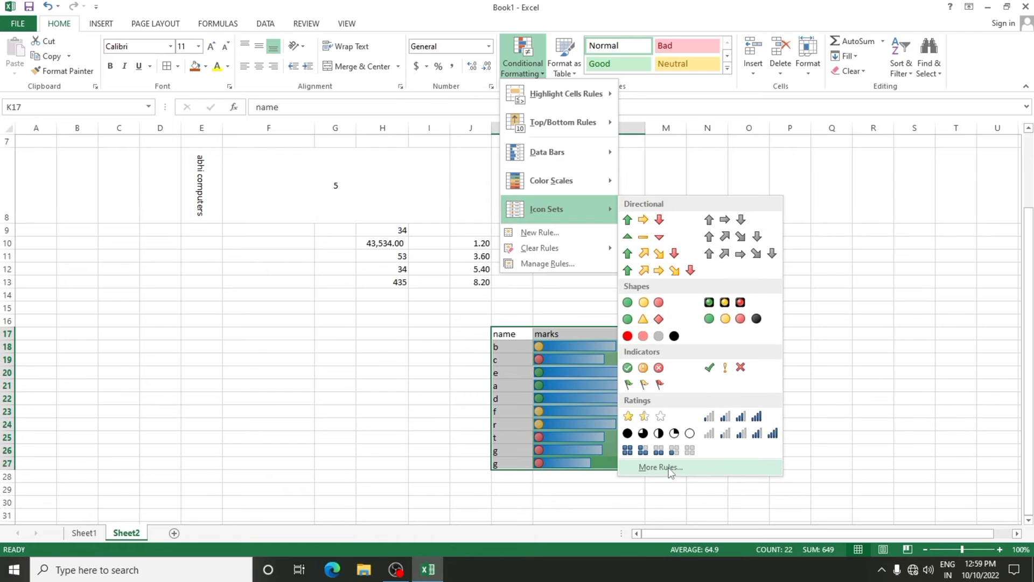
{"action": "left_click", "coordinate": [668, 467]}
{"action": "left_click_drag", "start_coordinate": [548, 153], "coordinate": [681, 61]}
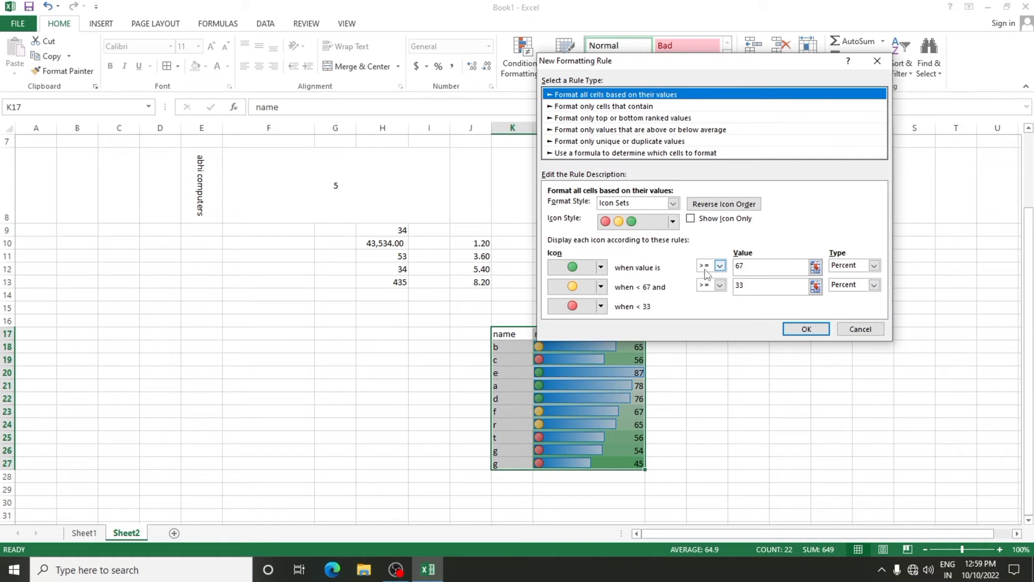
{"action": "left_click", "coordinate": [851, 266]}
{"action": "left_click", "coordinate": [848, 275]}
{"action": "left_click", "coordinate": [851, 284]}
{"action": "left_click", "coordinate": [847, 296]}
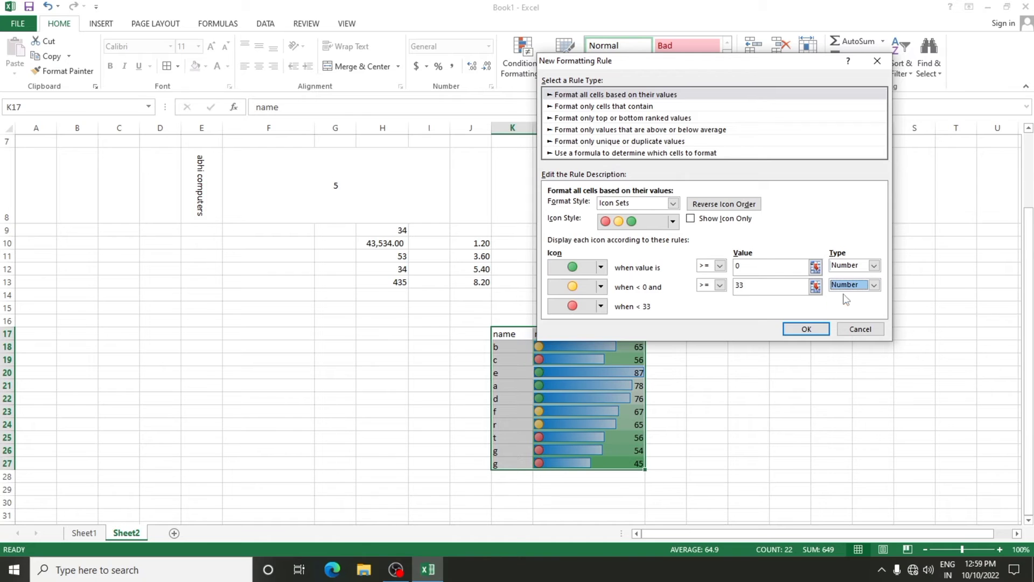
Set the green icon threshold to 80 and the yellow icon threshold to 50, and apply the rule to K17:L27.
{"action": "left_click", "coordinate": [756, 267]}
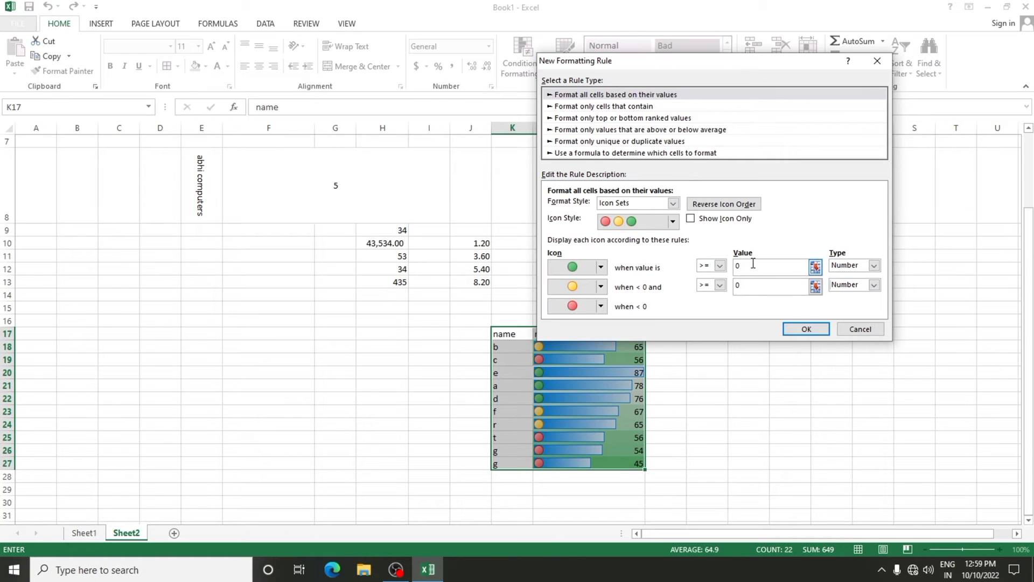
{"action": "left_click_drag", "start_coordinate": [753, 263], "coordinate": [731, 268]}
{"action": "type", "text": "8"}
{"action": "left_click", "coordinate": [743, 286]}
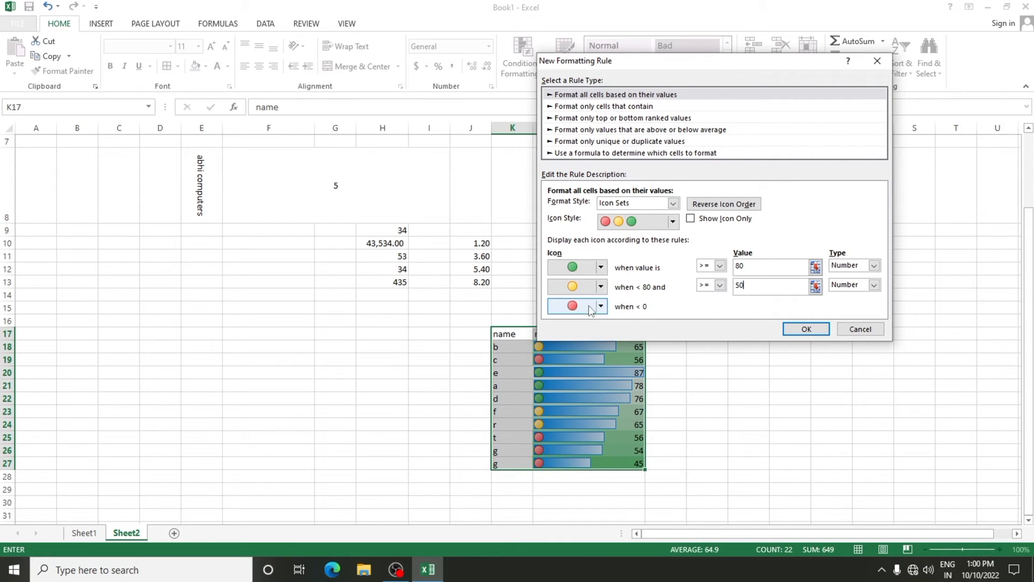
{"action": "left_click", "coordinate": [797, 327]}
{"action": "left_click", "coordinate": [749, 398]}
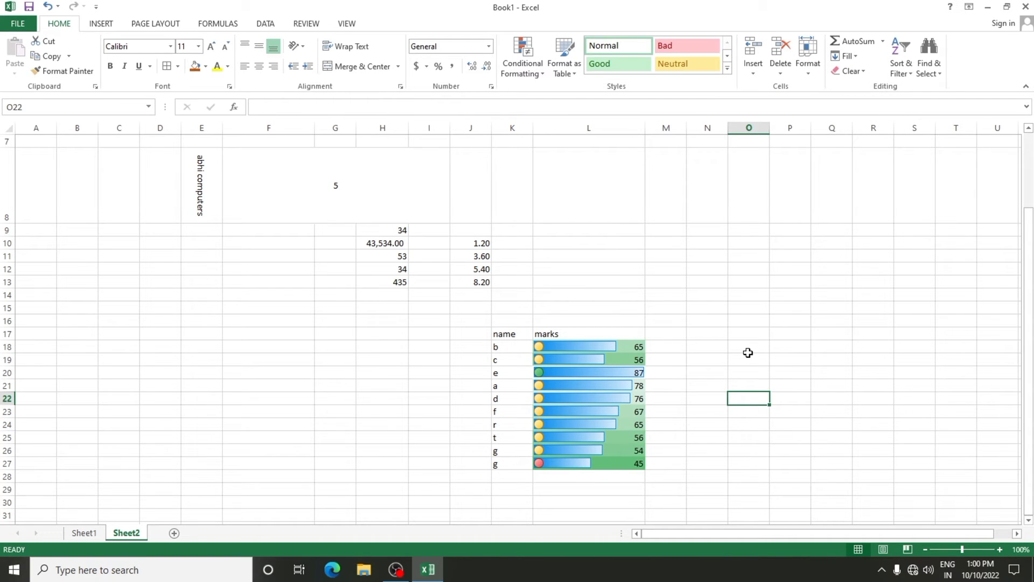
{"action": "left_click", "coordinate": [529, 66]}
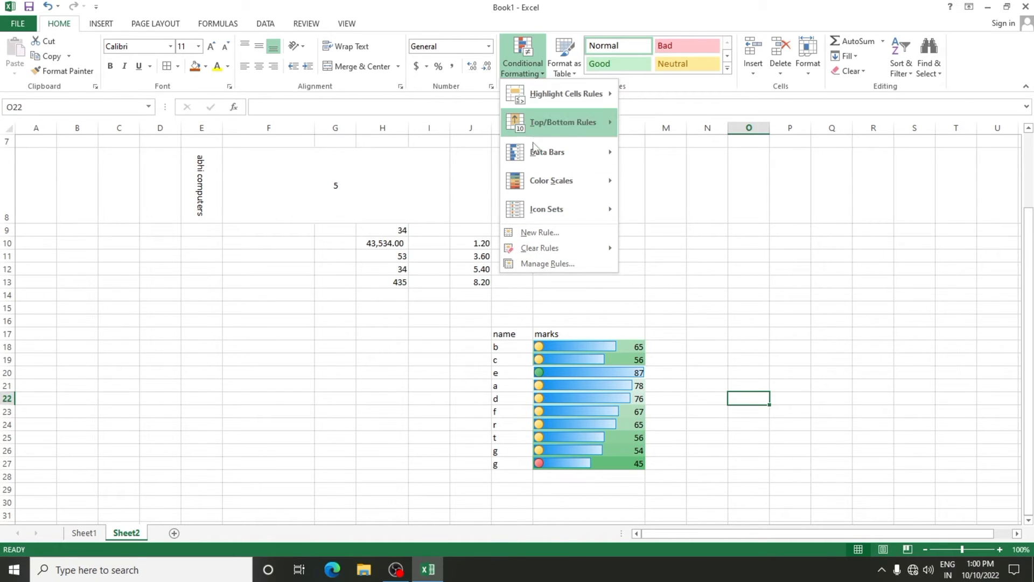
{"action": "left_click", "coordinate": [485, 325]}
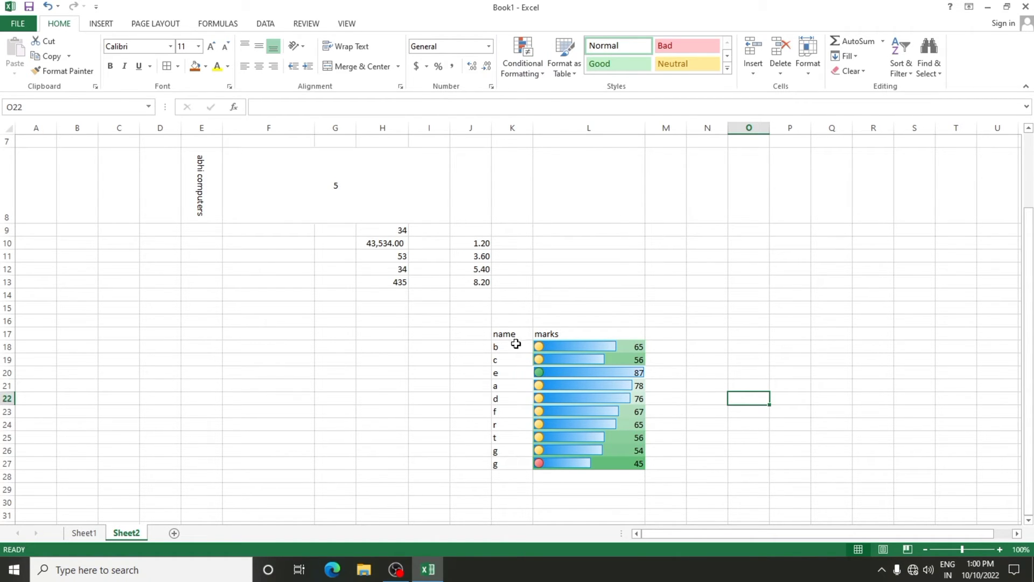
Format the name and marks range K17:L27 as a table with a light blue banded style and a header row.
{"action": "left_click_drag", "start_coordinate": [512, 332], "coordinate": [565, 465]}
{"action": "left_click", "coordinate": [564, 54]}
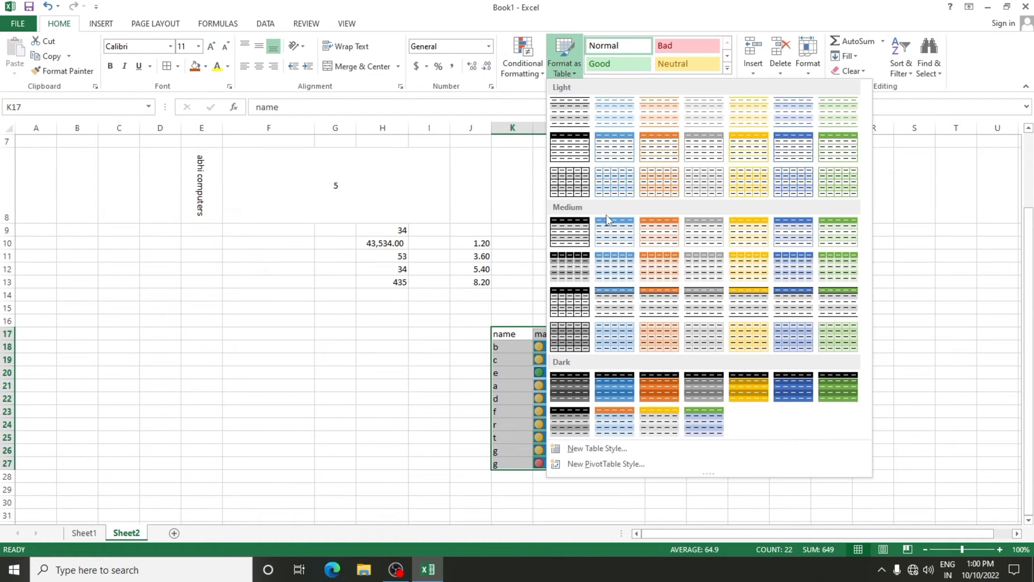
{"action": "key", "text": "Escape"}
{"action": "left_click", "coordinate": [708, 208]}
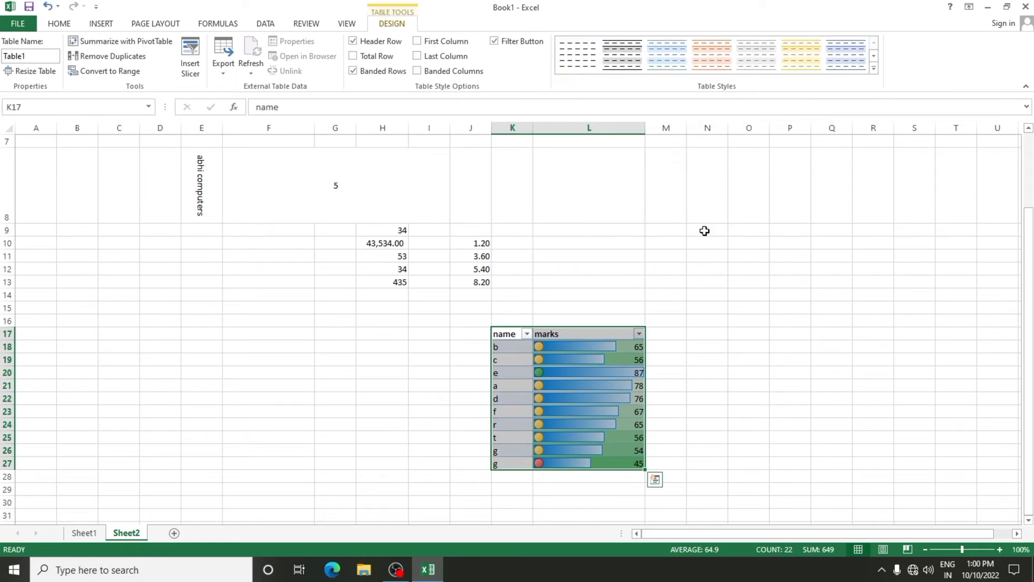
{"action": "left_click", "coordinate": [764, 383]}
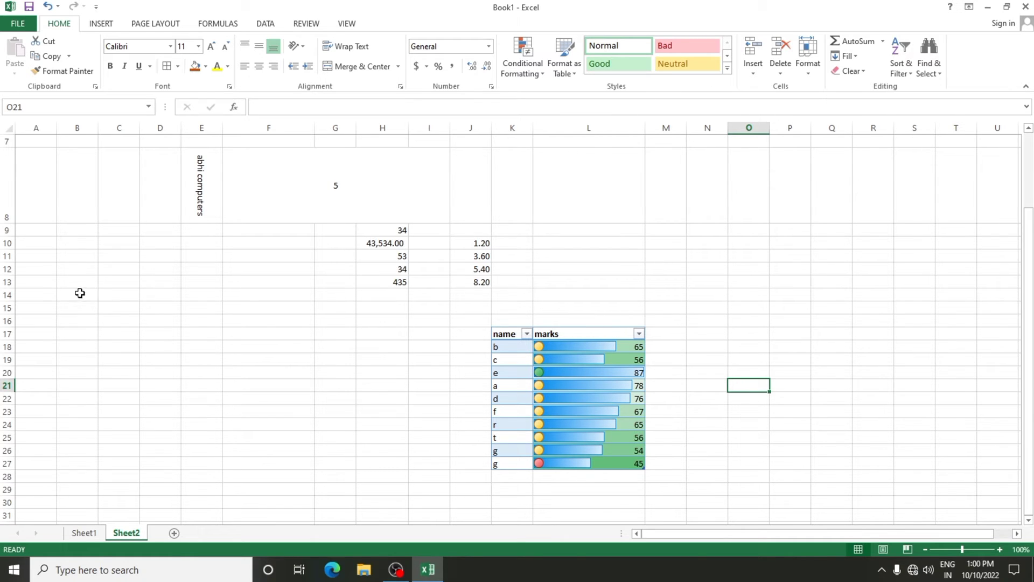
Apply a solid orange cell style to the empty range B14:F26.
{"action": "left_click_drag", "start_coordinate": [78, 294], "coordinate": [281, 446]}
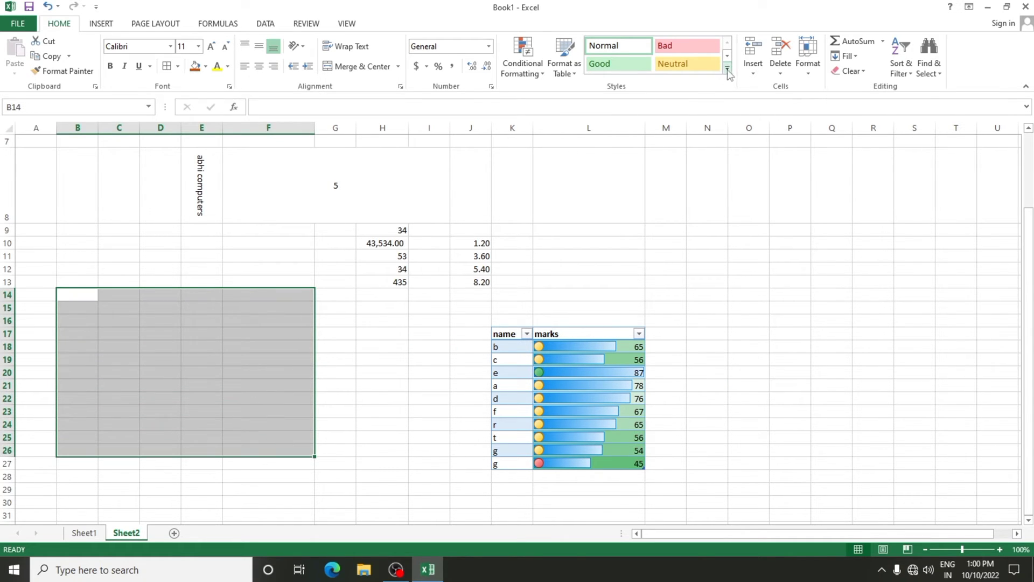
{"action": "left_click", "coordinate": [728, 68]}
{"action": "left_click", "coordinate": [690, 236]}
{"action": "left_click", "coordinate": [386, 385]}
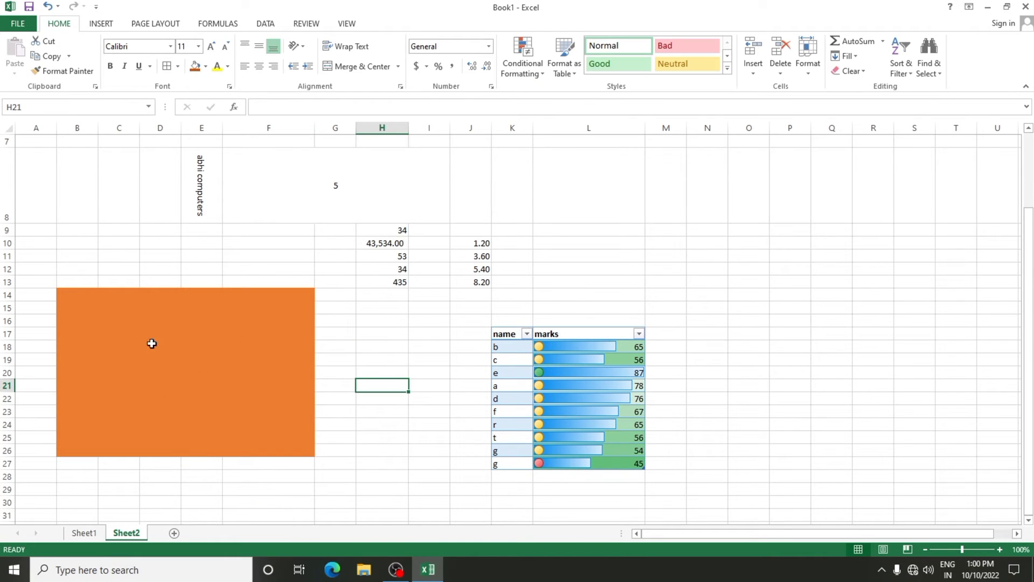
{"action": "left_click", "coordinate": [386, 319]}
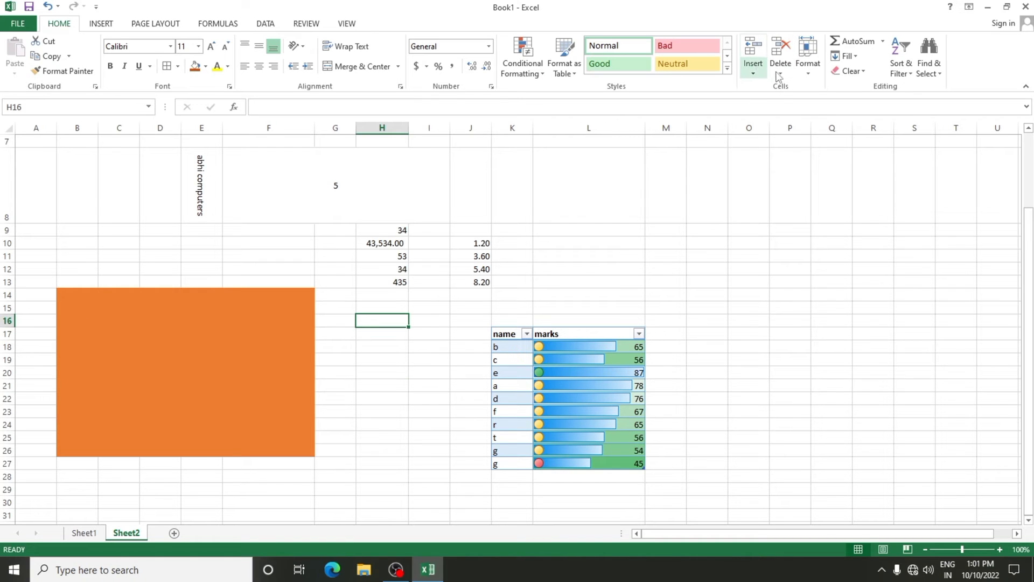
{"action": "left_click", "coordinate": [858, 423]}
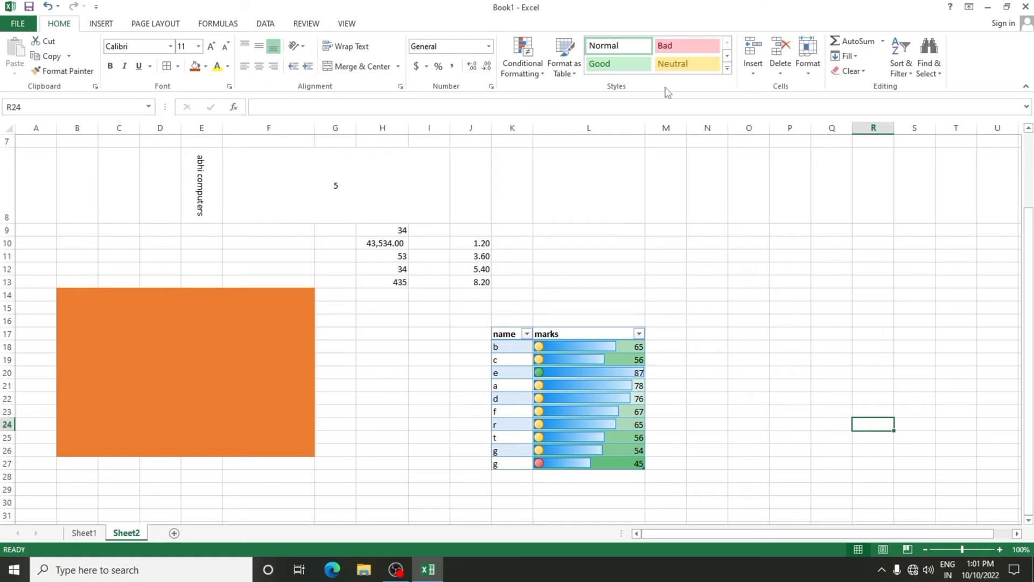
{"action": "left_click", "coordinate": [80, 535]}
{"action": "left_click", "coordinate": [337, 396]}
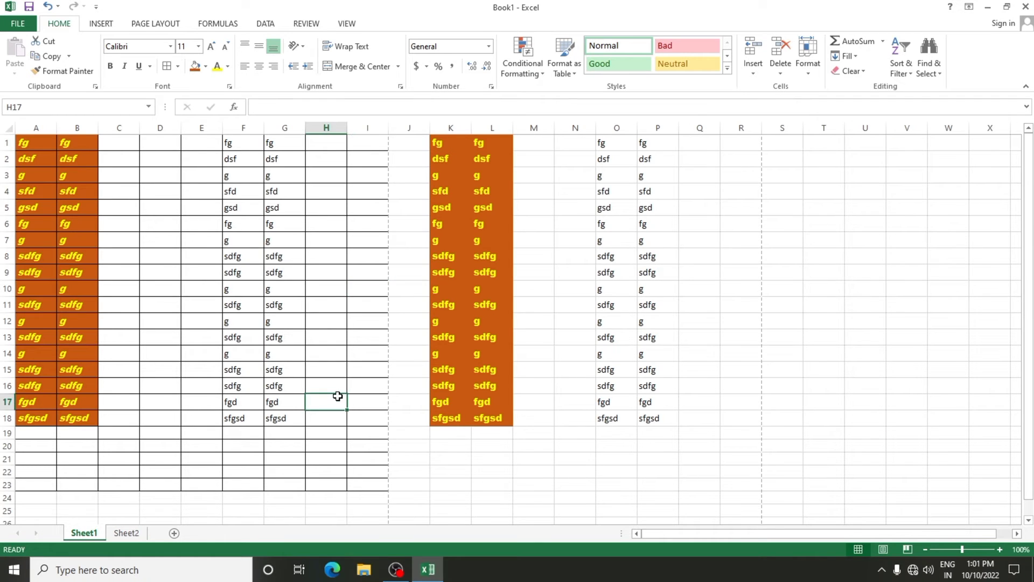
{"action": "left_click", "coordinate": [224, 305]}
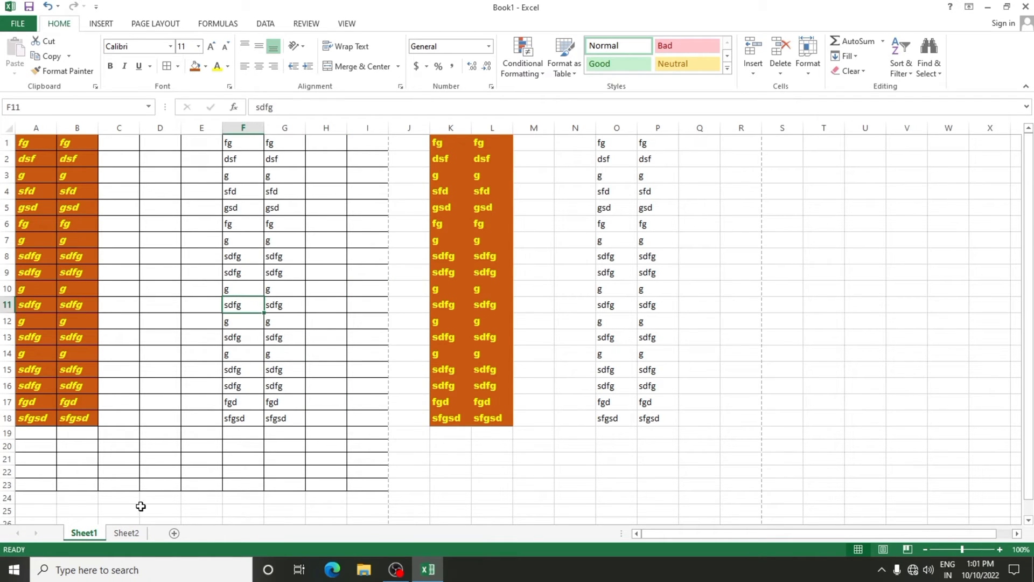
Add a new worksheet and enter the headings name, fname and address in A1:C1.
{"action": "left_click", "coordinate": [174, 539]}
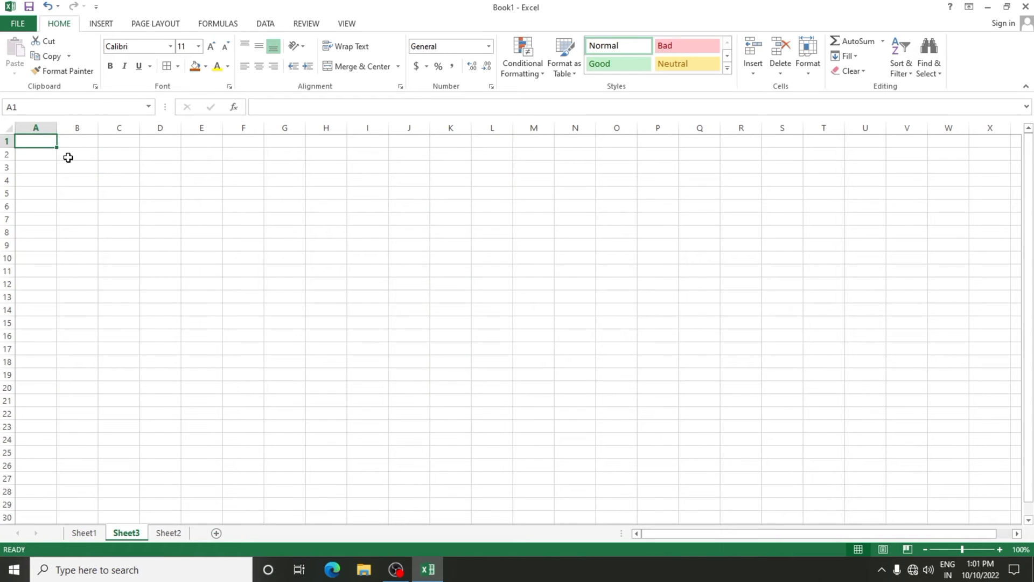
{"action": "type", "text": "nmr"}
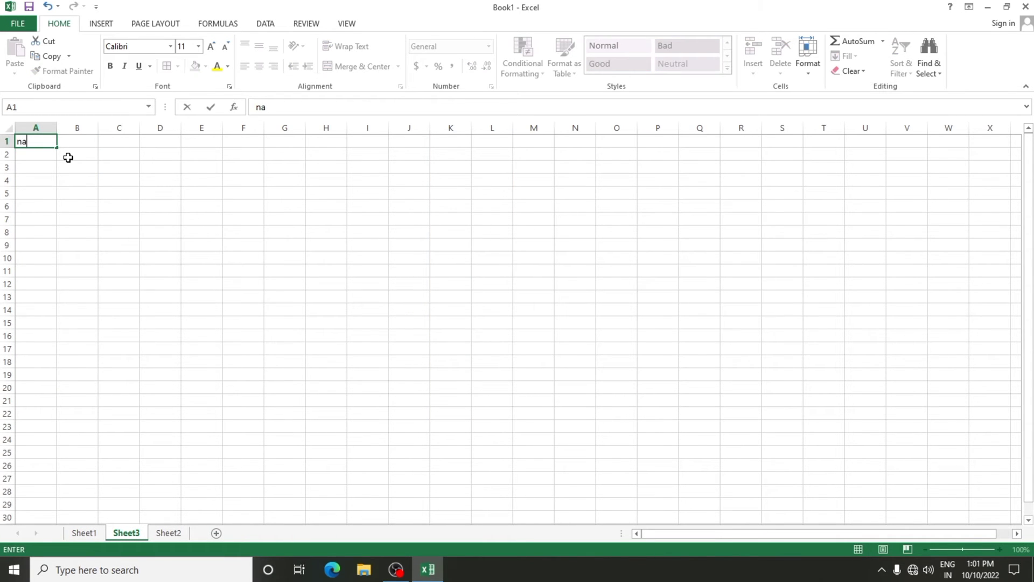
{"action": "type", "text": "me"}
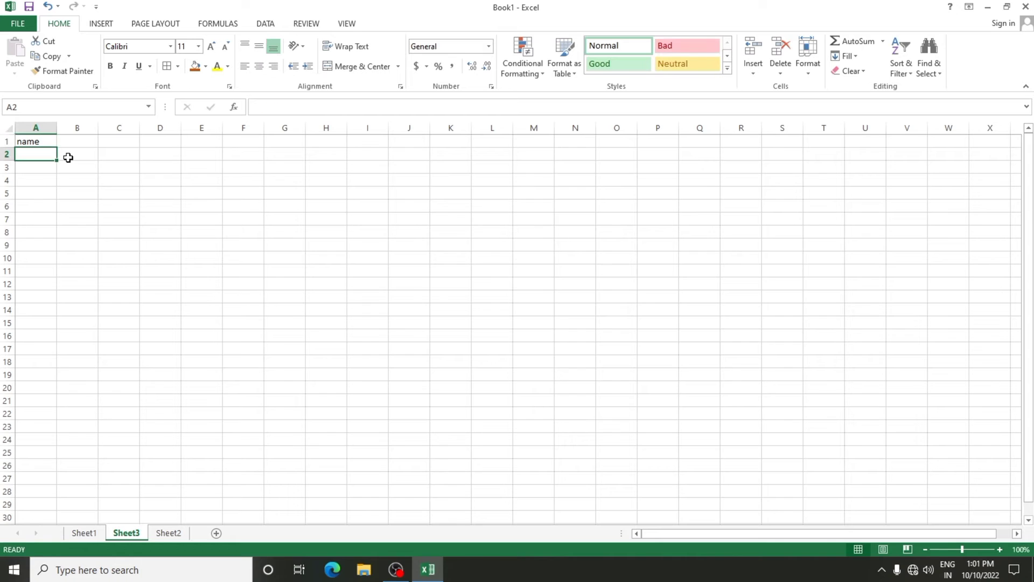
{"action": "key", "text": "Tab"}
{"action": "type", "text": "fname"}
{"action": "key", "text": "Tab"}
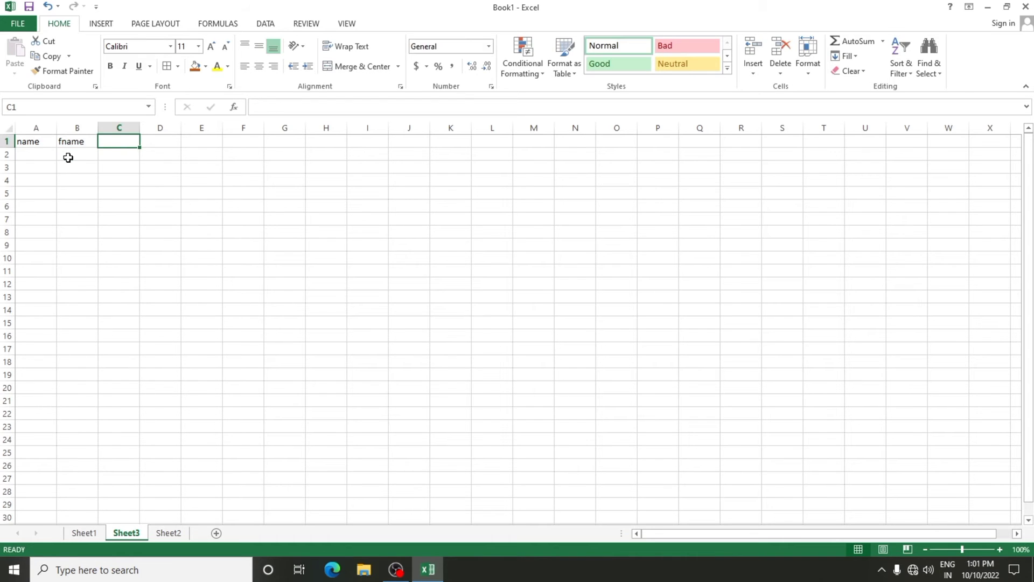
{"action": "type", "text": "address"}
{"action": "left_click", "coordinate": [68, 158]}
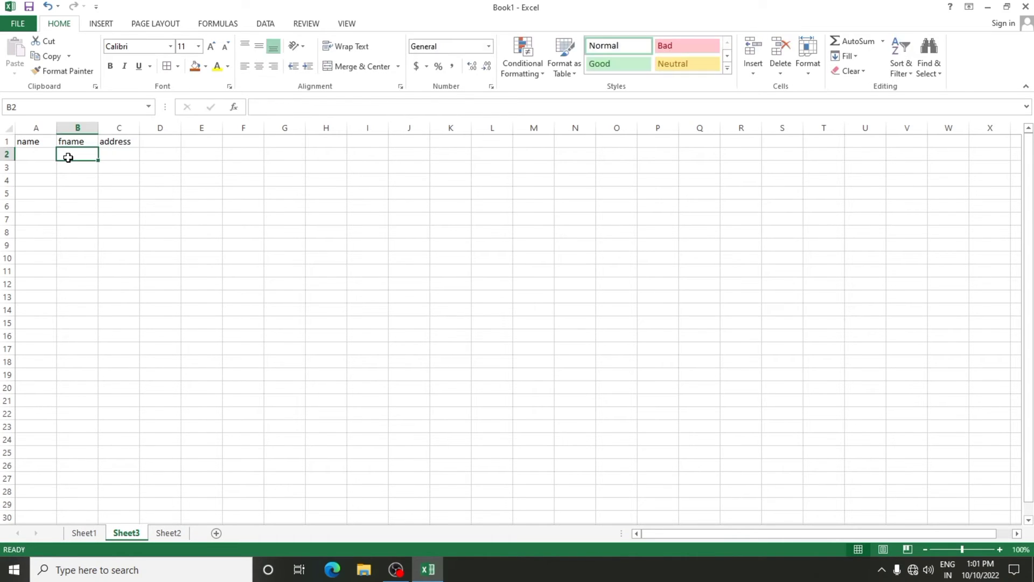
Fill A2:A8 under the name heading with the letters d, f, e, r, t, f and c.
{"action": "key", "text": "Left"}
{"action": "type", "text": "d"}
{"action": "key", "text": "Return"}
{"action": "type", "text": "f"}
{"action": "key", "text": "Return"}
{"action": "type", "text": "e"}
{"action": "key", "text": "Return"}
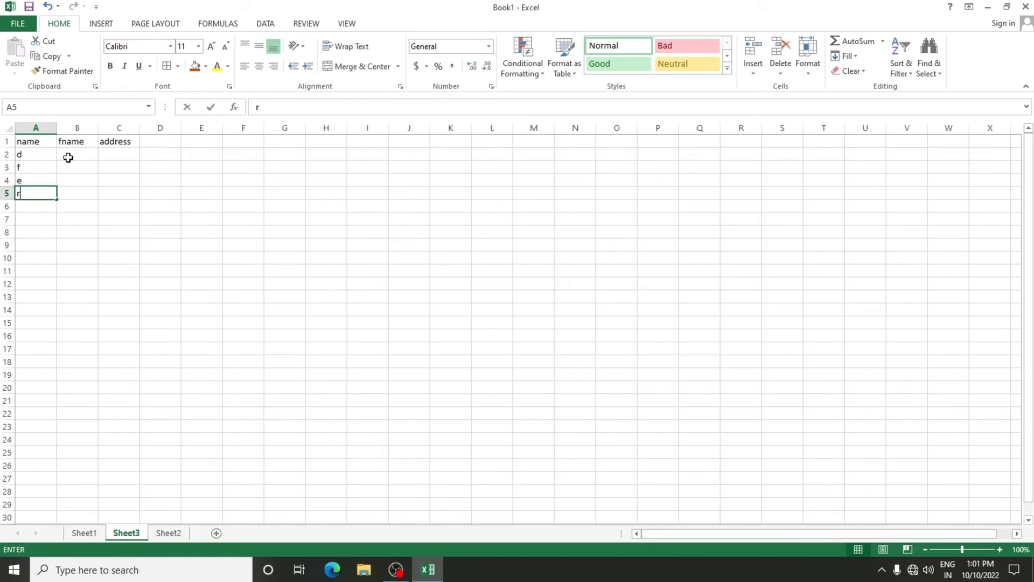
{"action": "type", "text": "r"}
{"action": "key", "text": "Return"}
{"action": "type", "text": "t"}
{"action": "key", "text": "Return"}
{"action": "key", "text": "Return"}
{"action": "type", "text": "u"}
{"action": "key", "text": "Up"}
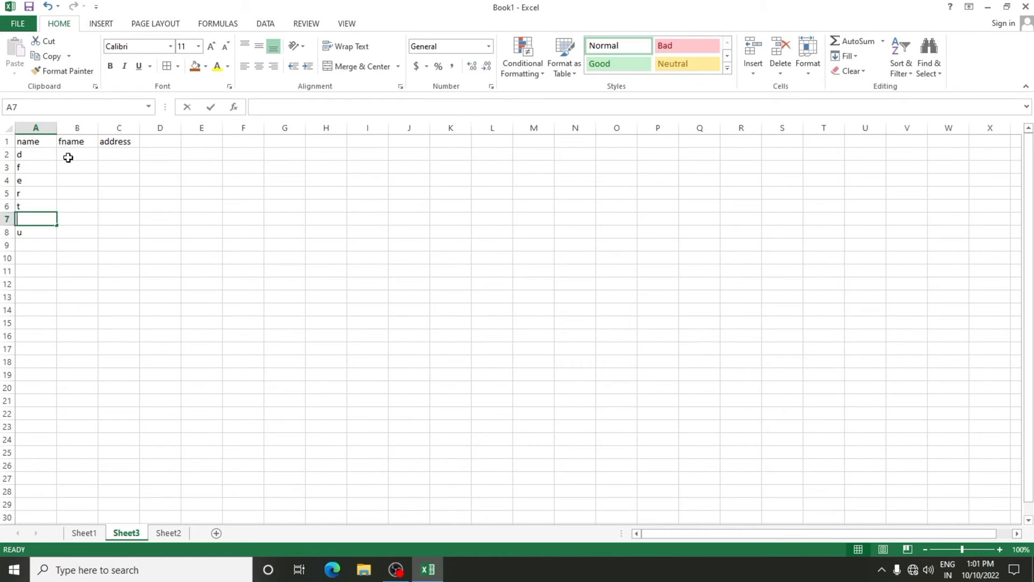
{"action": "type", "text": "f"}
{"action": "key", "text": "Return"}
{"action": "type", "text": "c"}
{"action": "key", "text": "Return"}
{"action": "key", "text": "Right"}
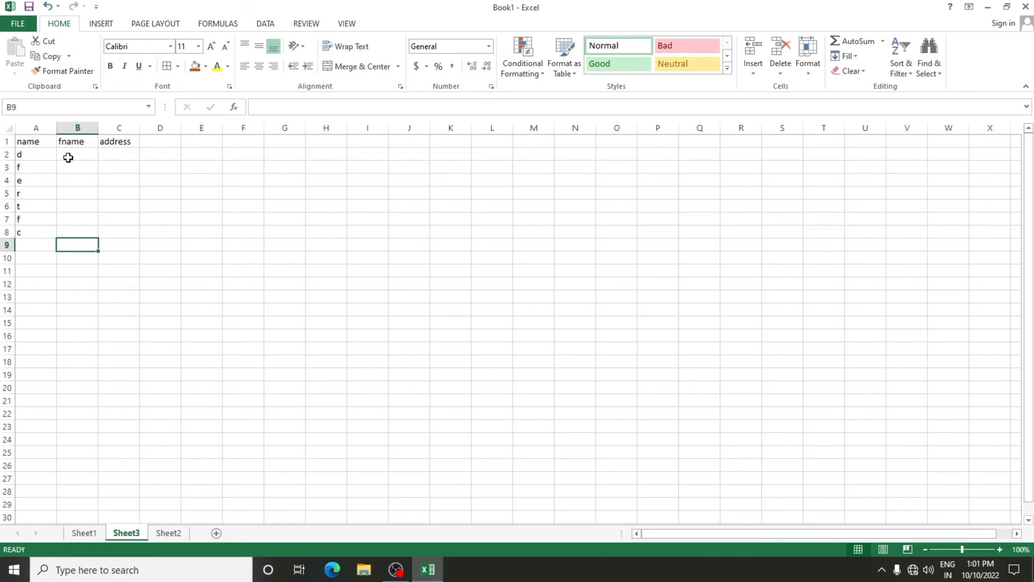
Fill B2:B9 under the fname heading with tt, tt, oo, ii, uu, yy, tt and rr.
{"action": "type", "text": "ee"}
{"action": "key", "text": "Up"}
{"action": "type", "text": "r"}
{"action": "key", "text": "Up"}
{"action": "type", "text": "r"}
{"action": "key", "text": "Return"}
{"action": "key", "text": "Return"}
{"action": "type", "text": "rr"}
{"action": "key", "text": "Up"}
{"action": "type", "text": "tt"}
{"action": "key", "text": "Up"}
{"action": "type", "text": "yy"}
{"action": "key", "text": "Up"}
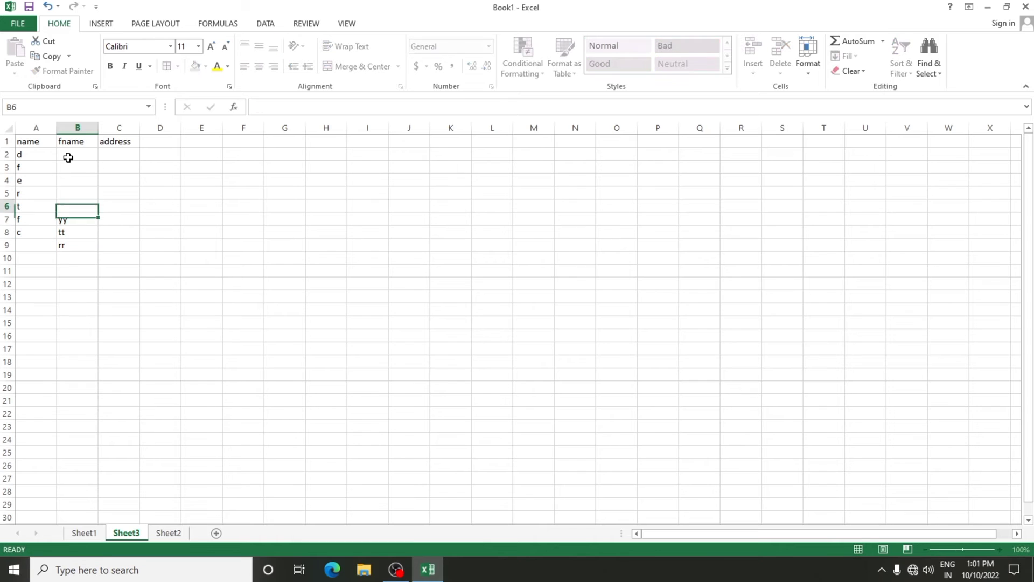
{"action": "type", "text": "uu"}
{"action": "key", "text": "Up"}
{"action": "type", "text": "ii"}
{"action": "key", "text": "Up"}
{"action": "type", "text": "oo"}
{"action": "key", "text": "Up"}
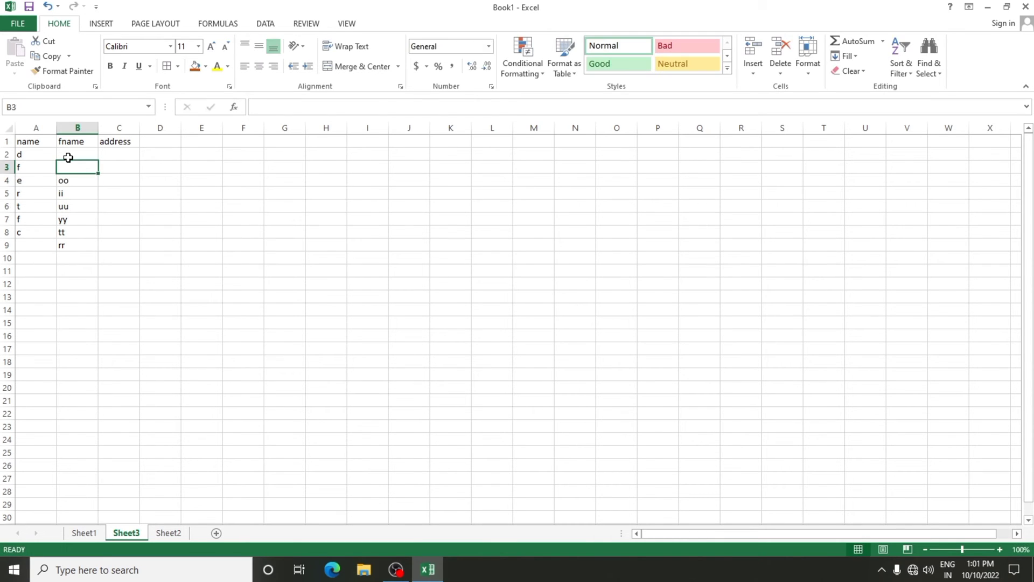
{"action": "type", "text": "tt"}
{"action": "key", "text": "Up"}
{"action": "type", "text": "tt"}
{"action": "key", "text": "Tab"}
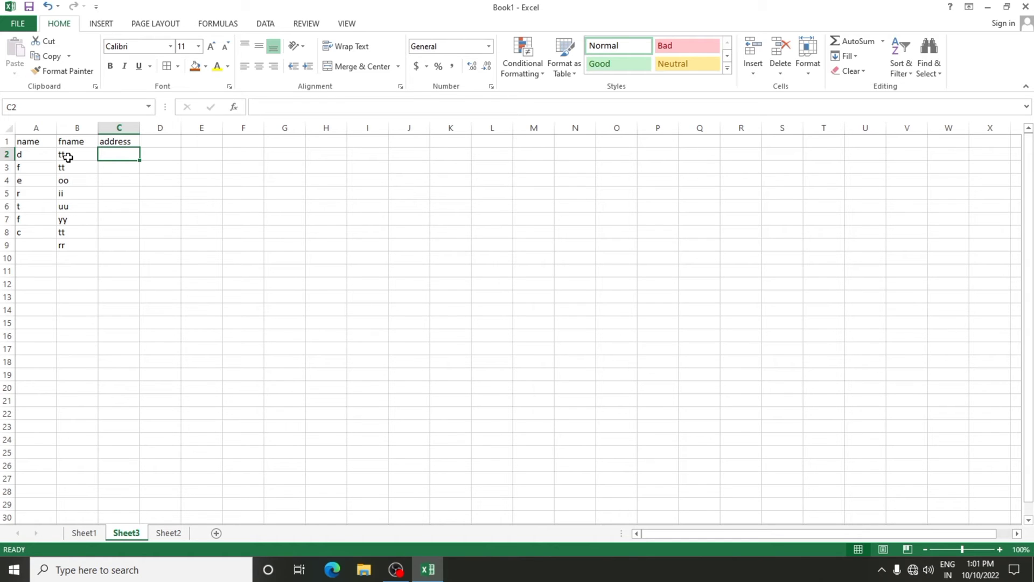
Clear the placeholder entries in A2:B9 below the name and fname headings.
{"action": "key", "text": "Left"}
{"action": "key", "text": "shift+Down"}
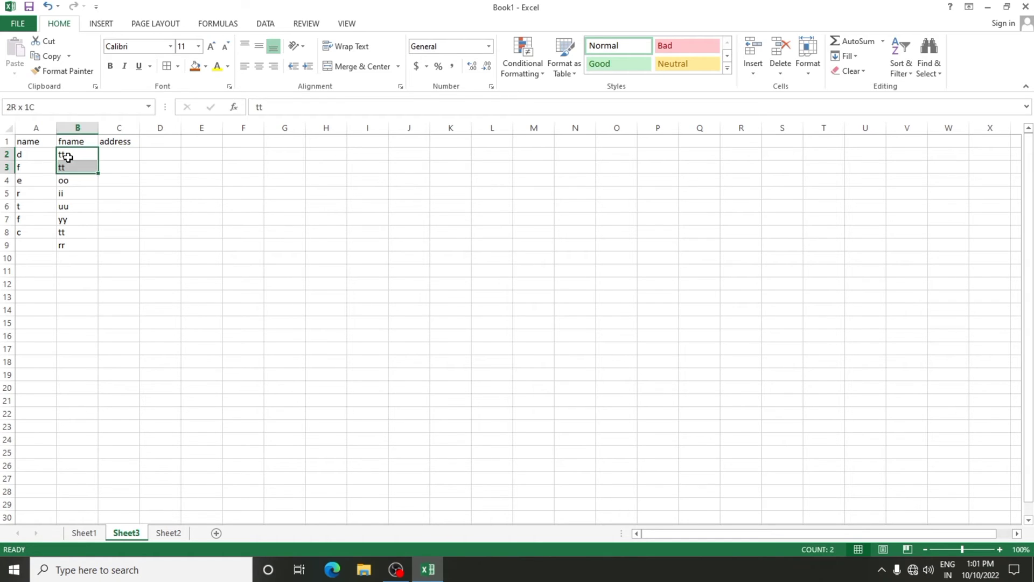
{"action": "key", "text": "shift+Down"}
{"action": "key", "text": "Left"}
{"action": "key", "text": "shift+Down"}
{"action": "key", "text": "shift+Down"}
{"action": "key", "text": "shift+Down"}
{"action": "key", "text": "shift+Down"}
{"action": "key", "text": "shift+Down"}
{"action": "key", "text": "shift+Down"}
{"action": "key", "text": "shift+Down"}
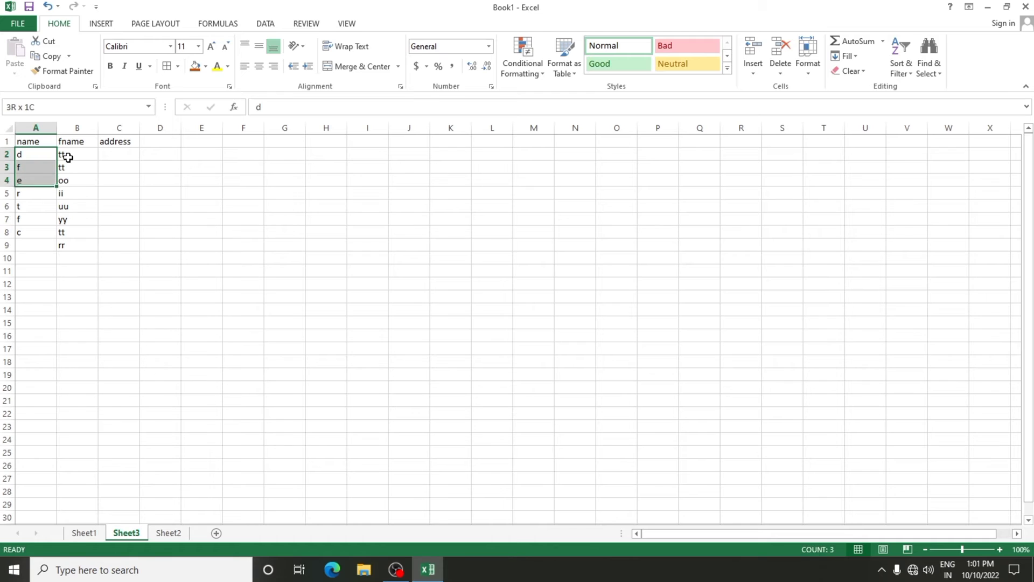
{"action": "key", "text": "shift+Right"}
{"action": "key", "text": "Delete"}
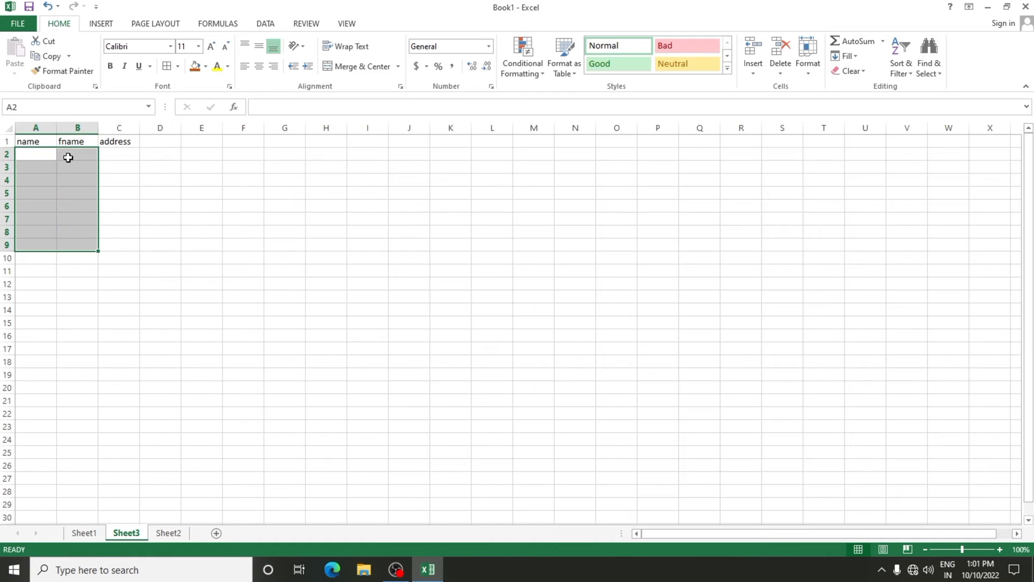
{"action": "key", "text": "Up"}
{"action": "key", "text": "Down"}
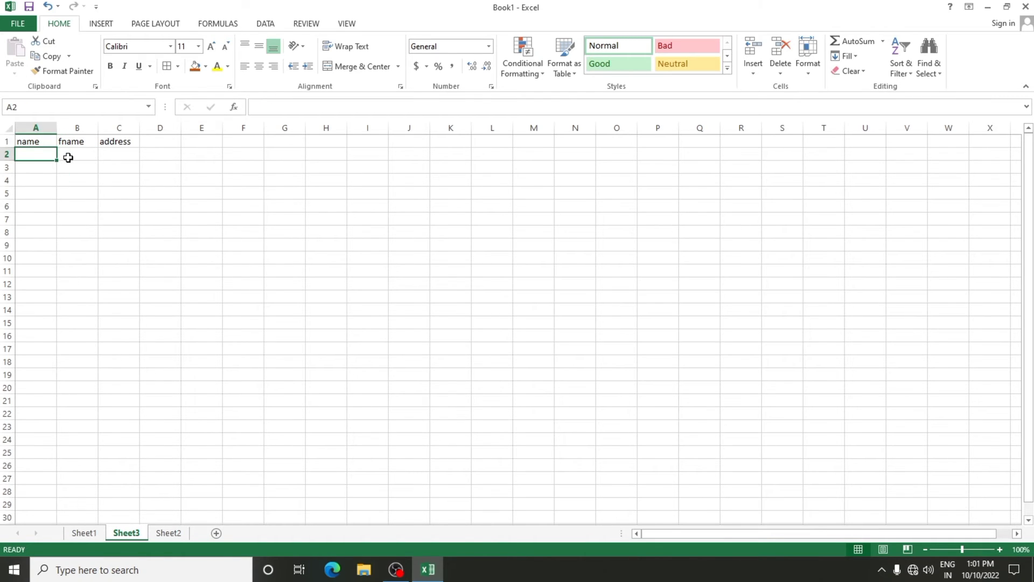
Fill A2:A7 under the name heading with six sample first names.
{"action": "type", "text": "mait"}
{"action": "key", "text": "Return"}
{"action": "key", "text": "Up"}
{"action": "type", "text": "ami"}
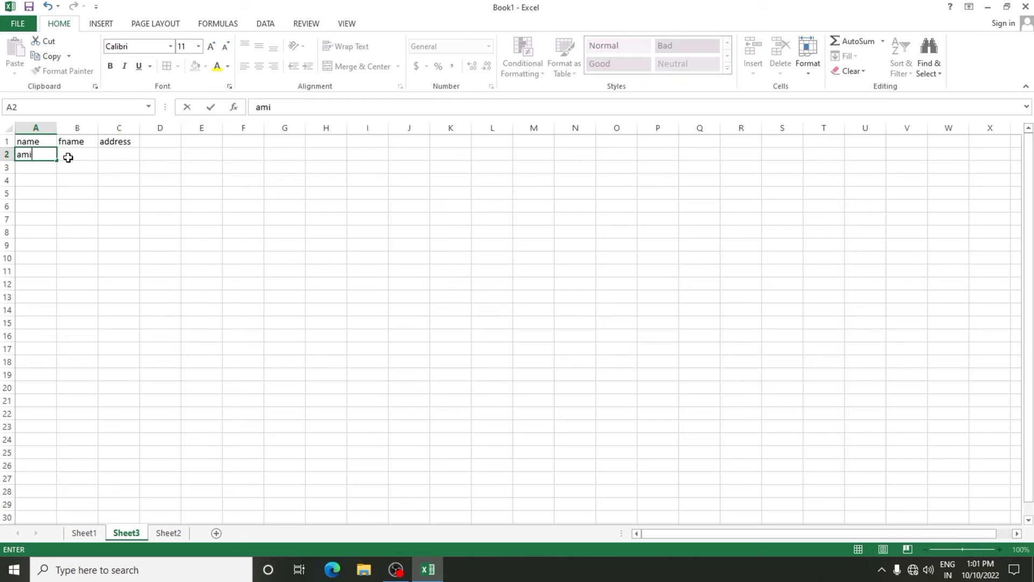
{"action": "type", "text": "t"}
{"action": "key", "text": "Return"}
{"action": "type", "text": "sumit"}
{"action": "key", "text": "Return"}
{"action": "type", "text": "sonu"}
{"action": "key", "text": "Return"}
{"action": "type", "text": "mo"}
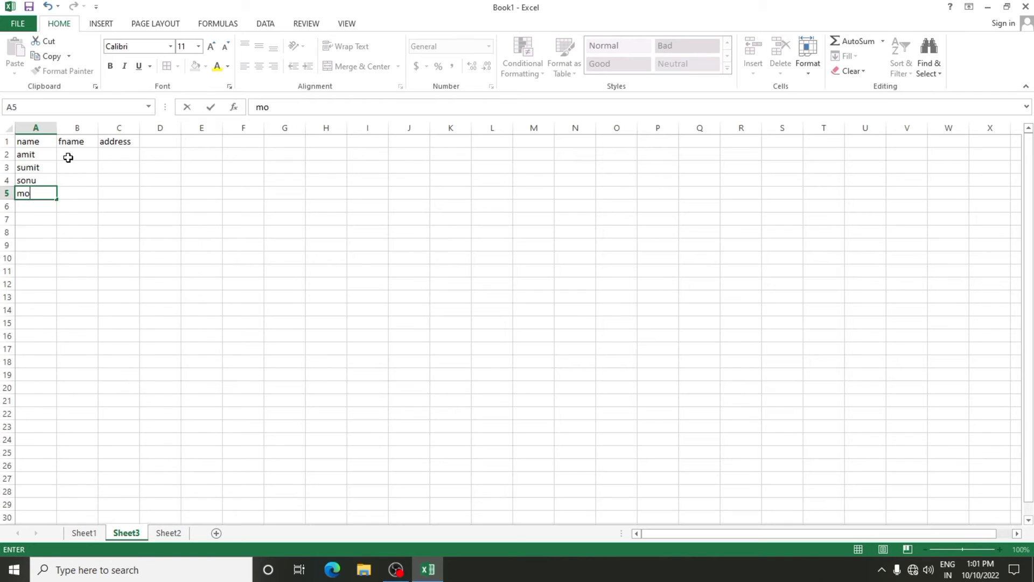
{"action": "type", "text": "nu"}
{"action": "key", "text": "Return"}
{"action": "type", "text": "gourav"}
{"action": "key", "text": "Return"}
{"action": "type", "text": "deepa"}
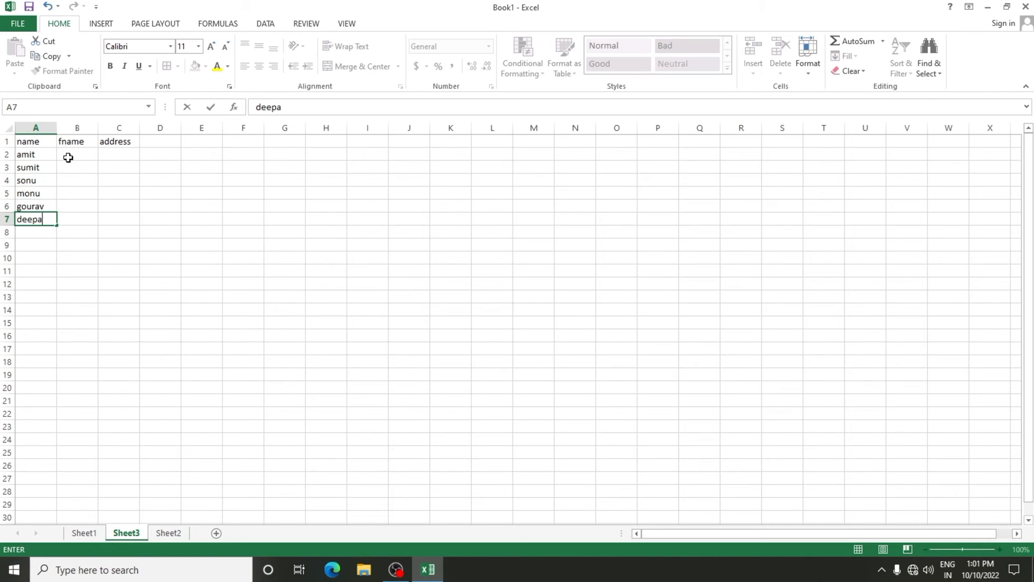
{"action": "type", "text": "k"}
{"action": "key", "text": "Return"}
Fill B2:B7 under the fname heading with a sample father's name for each row.
{"action": "key", "text": "Right"}
{"action": "key", "text": "Up"}
{"action": "key", "text": "Up"}
{"action": "key", "text": "Up"}
{"action": "key", "text": "Up"}
{"action": "key", "text": "Up"}
{"action": "key", "text": "Up"}
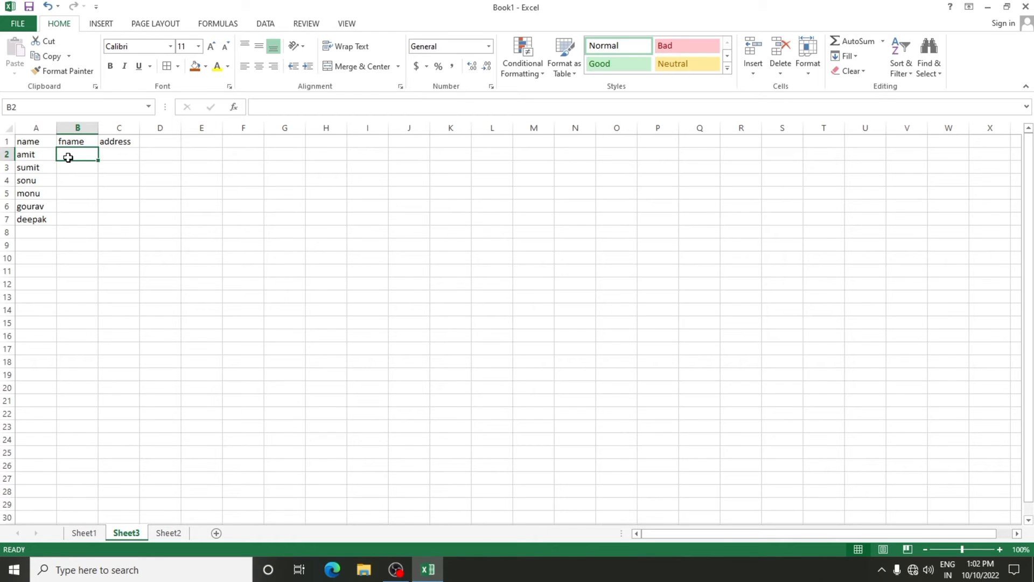
{"action": "type", "text": "rohit"}
{"action": "key", "text": "Return"}
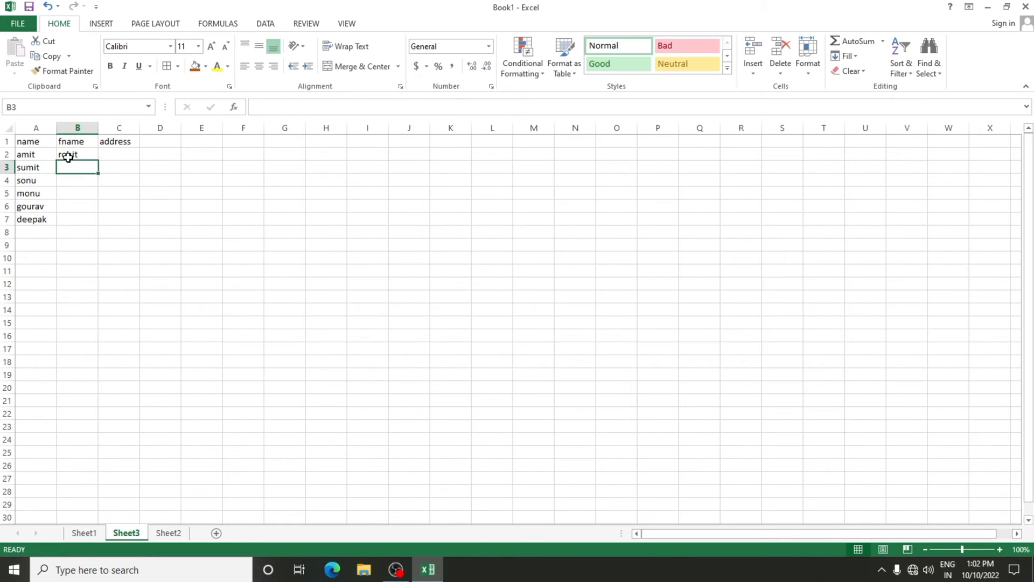
{"action": "type", "text": "gourva"}
{"action": "key", "text": "Return"}
{"action": "type", "text": "de"}
{"action": "key", "text": "Up"}
{"action": "type", "text": "gourav"}
{"action": "key", "text": "Return"}
{"action": "type", "text": "an"}
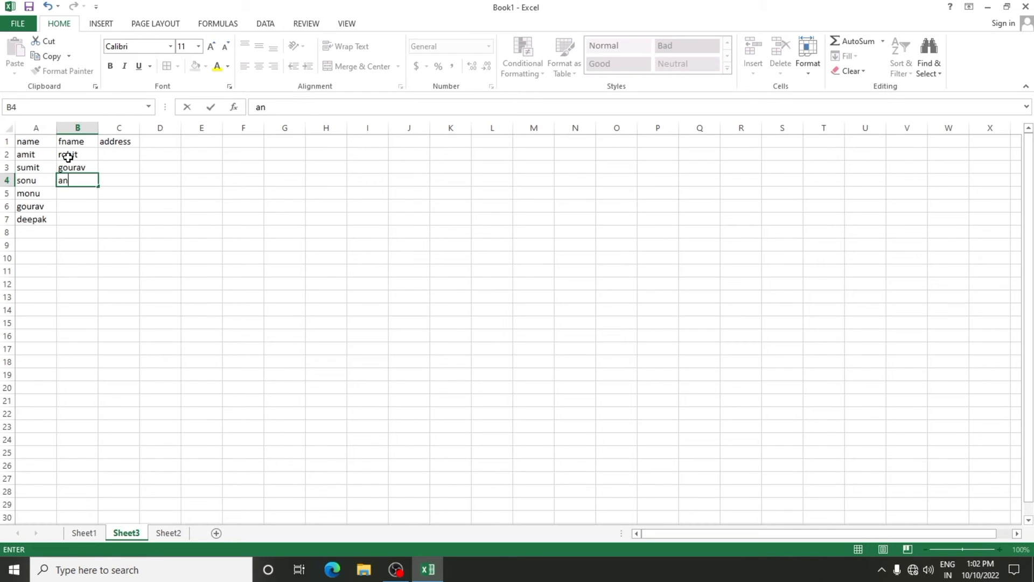
{"action": "type", "text": "il"}
{"action": "key", "text": "Return"}
{"action": "type", "text": "syuni"}
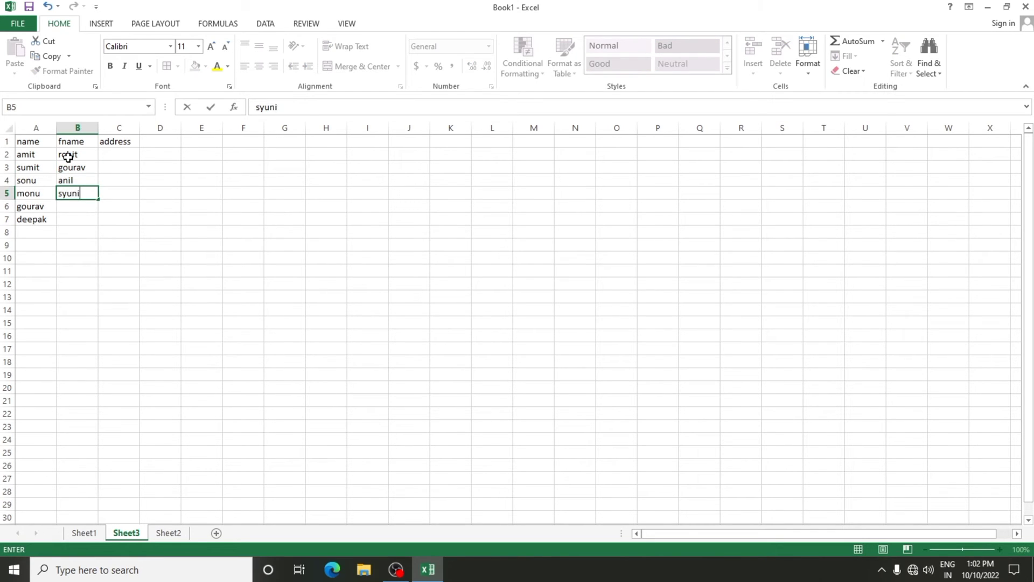
{"action": "key", "text": "Return"}
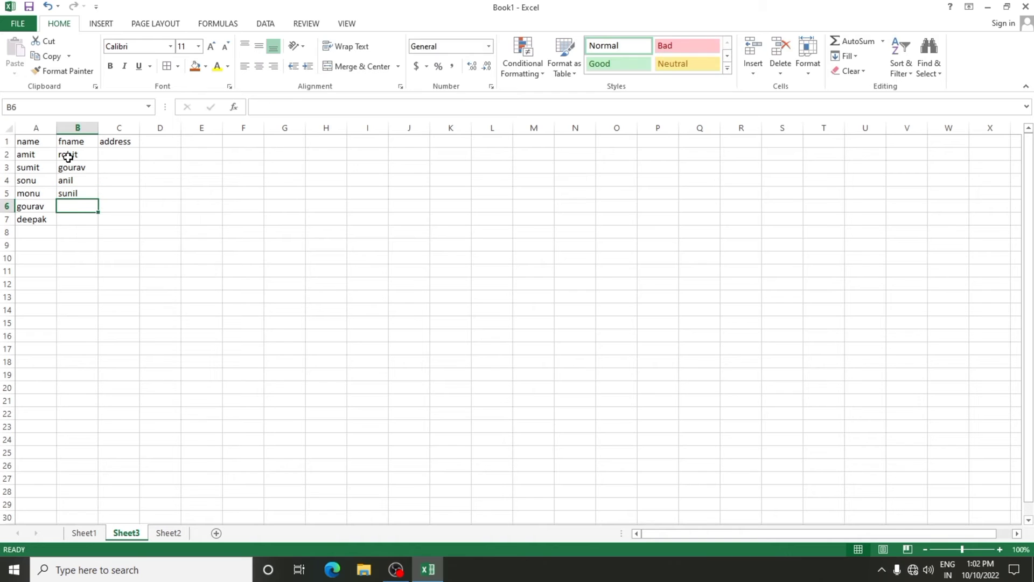
{"action": "type", "text": "rohit"}
{"action": "key", "text": "Return"}
{"action": "type", "text": "su"}
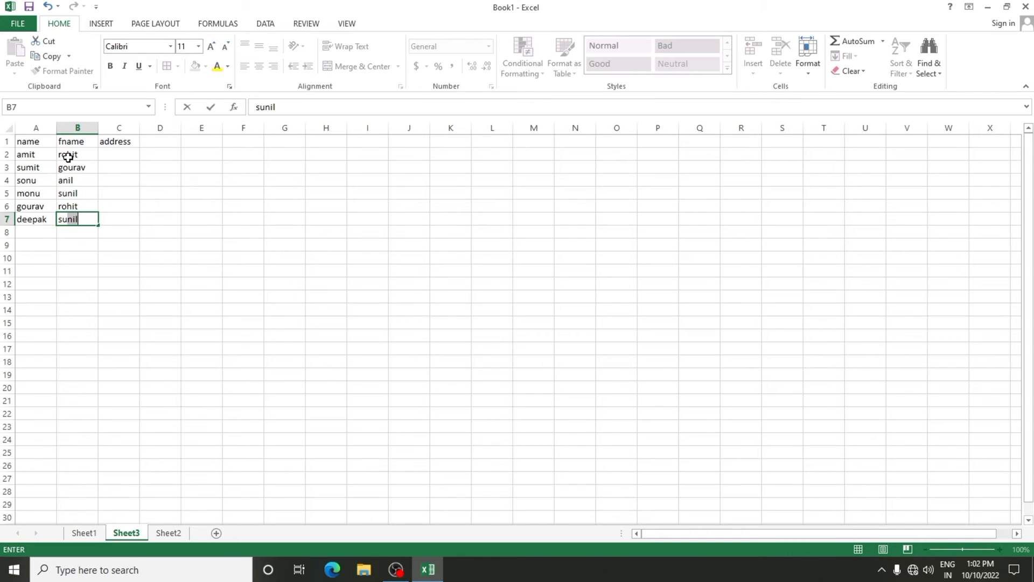
{"action": "type", "text": "mit"}
{"action": "key", "text": "Return"}
Fill C2:C7 under the address heading with bilaspur, ynr, jagadhri, ambala, ambala and ambala.
{"action": "key", "text": "Right"}
{"action": "key", "text": "Up"}
{"action": "key", "text": "Up"}
{"action": "key", "text": "Up"}
{"action": "key", "text": "Up"}
{"action": "key", "text": "Up"}
{"action": "key", "text": "Up"}
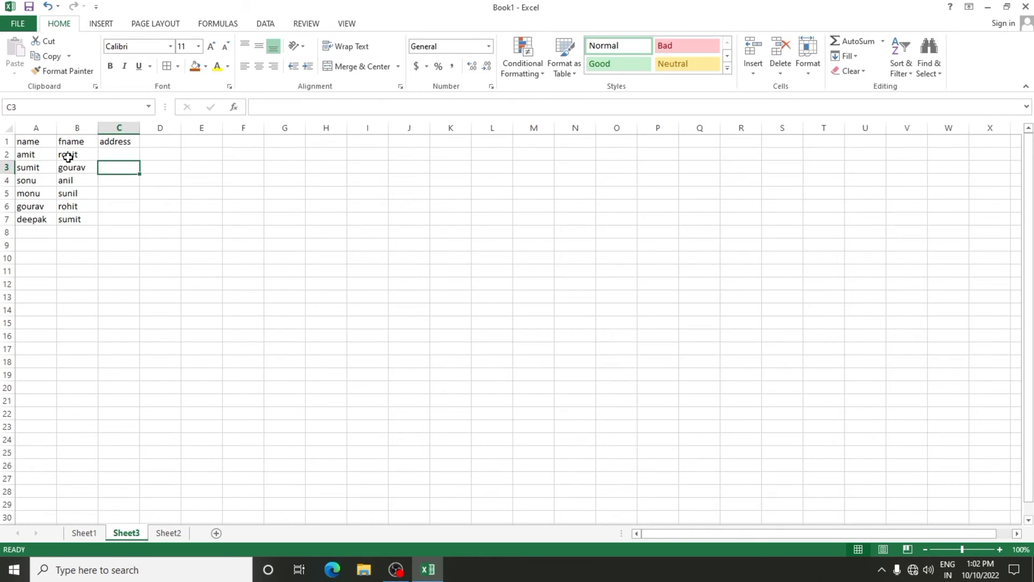
{"action": "type", "text": "bilaspur"}
{"action": "key", "text": "Return"}
{"action": "type", "text": "b"}
{"action": "key", "text": "BackSpace"}
{"action": "type", "text": "ynr"}
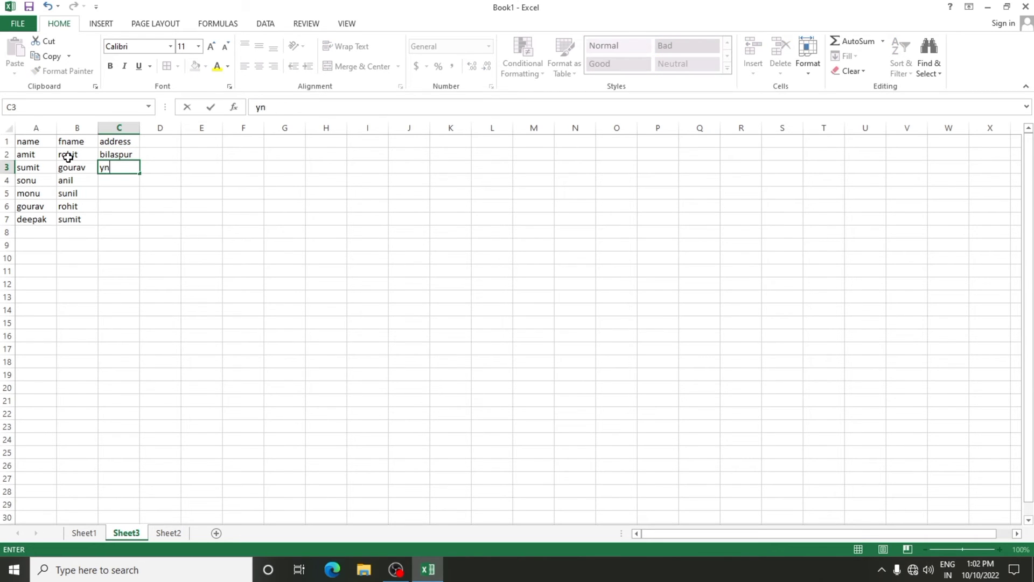
{"action": "key", "text": "Return"}
{"action": "type", "text": "jagadhri"}
{"action": "key", "text": "Return"}
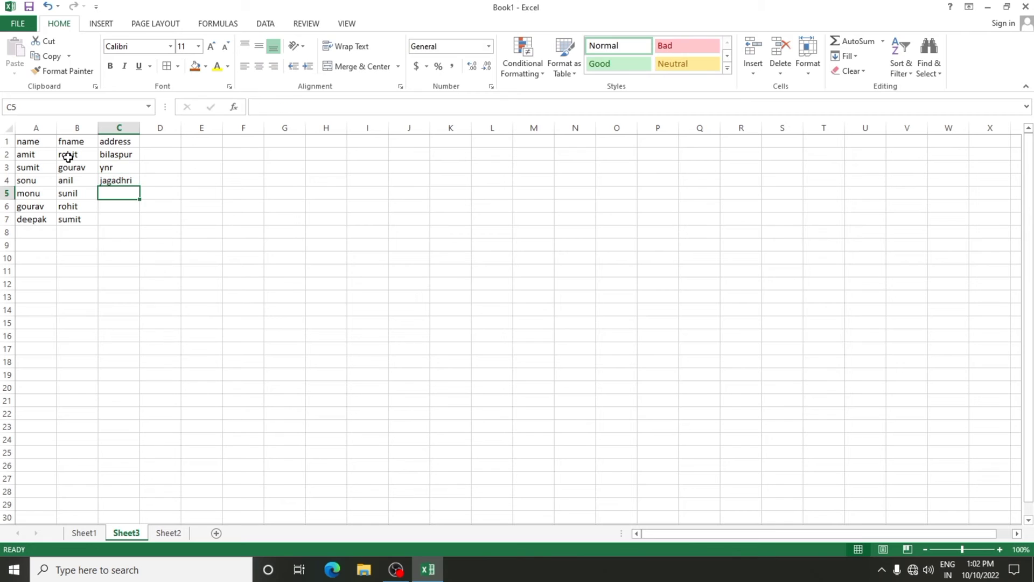
{"action": "type", "text": "amabal"}
{"action": "key", "text": "Return"}
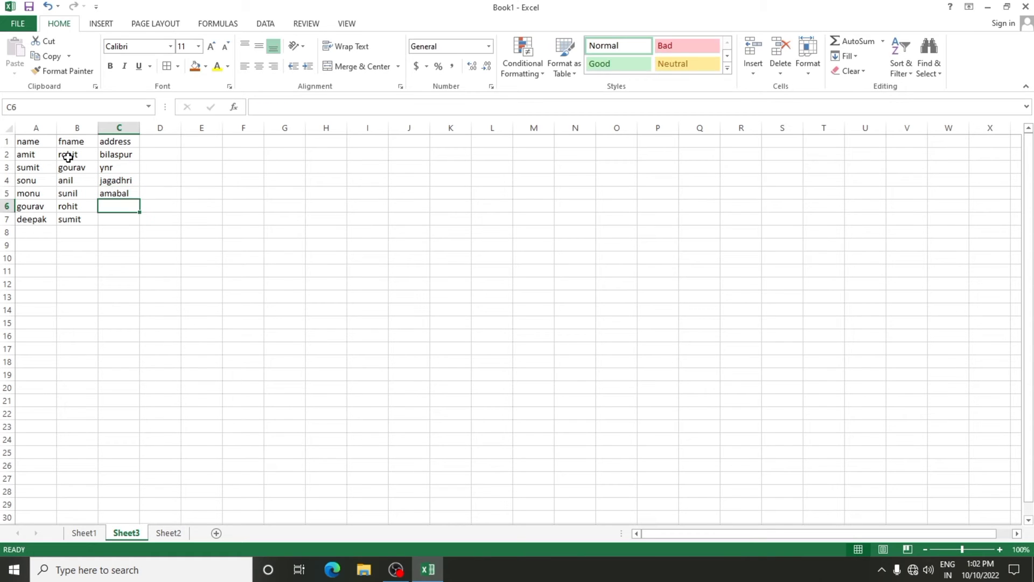
{"action": "key", "text": "Up"}
{"action": "type", "text": "am"}
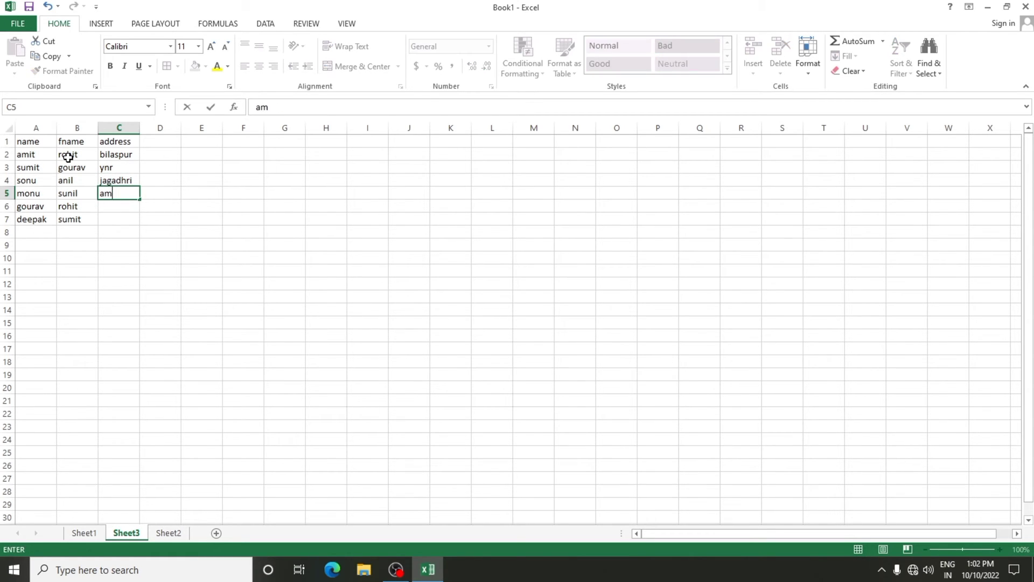
{"action": "key", "text": "Return"}
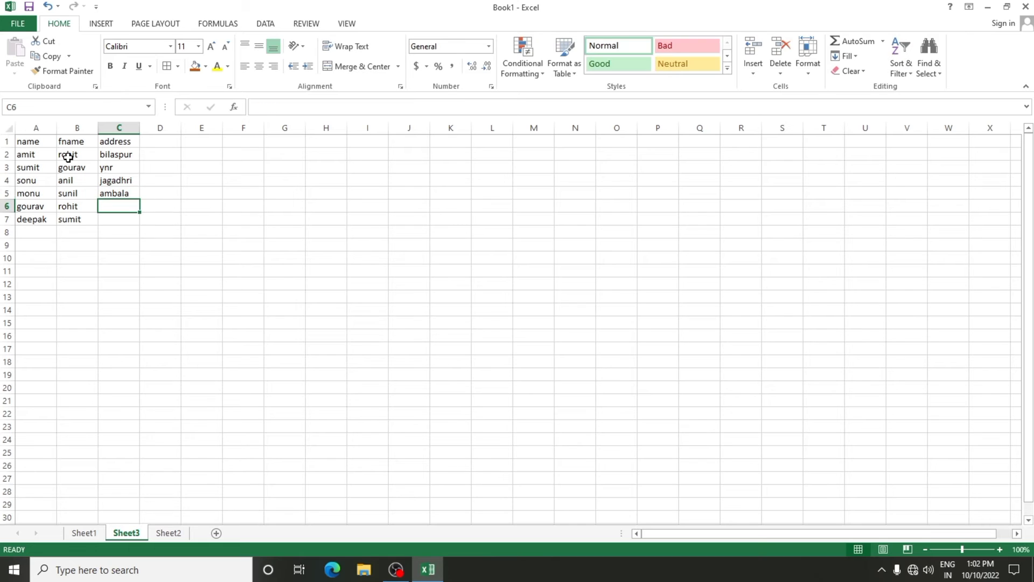
{"action": "type", "text": "ambala"}
{"action": "key", "text": "Return"}
{"action": "type", "text": "am"}
{"action": "key", "text": "Return"}
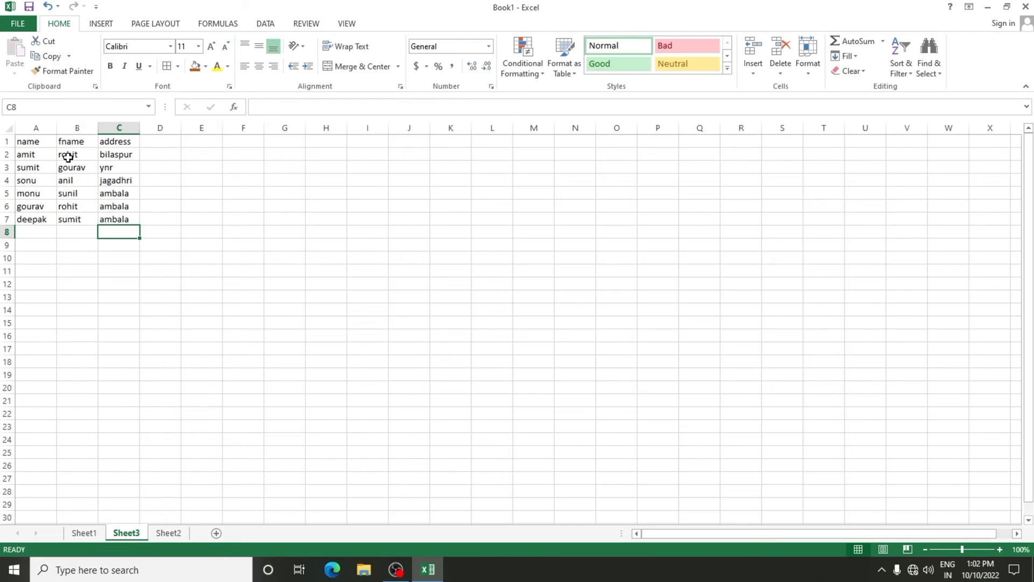
{"action": "left_click", "coordinate": [33, 165]}
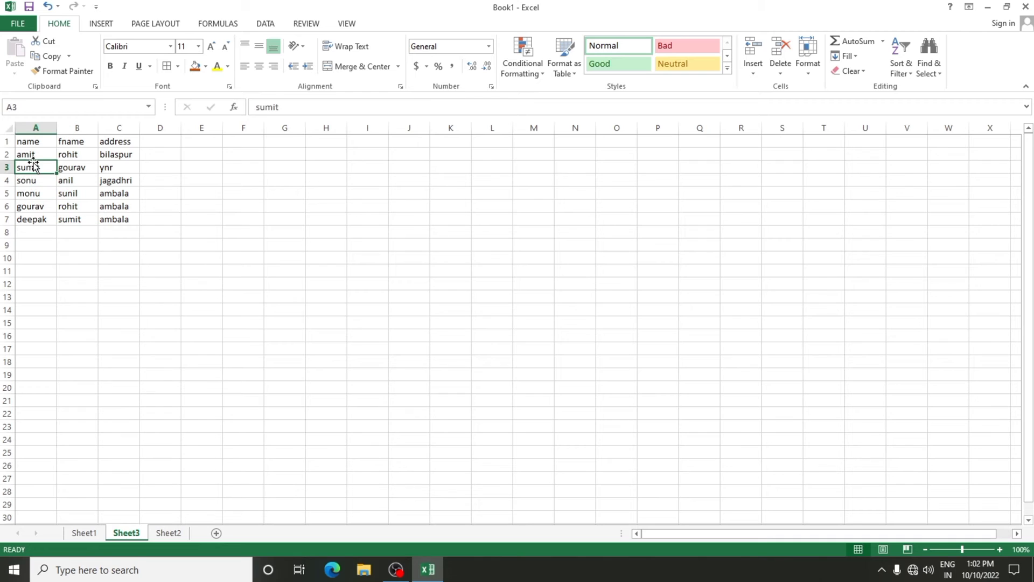
{"action": "left_click", "coordinate": [77, 157]}
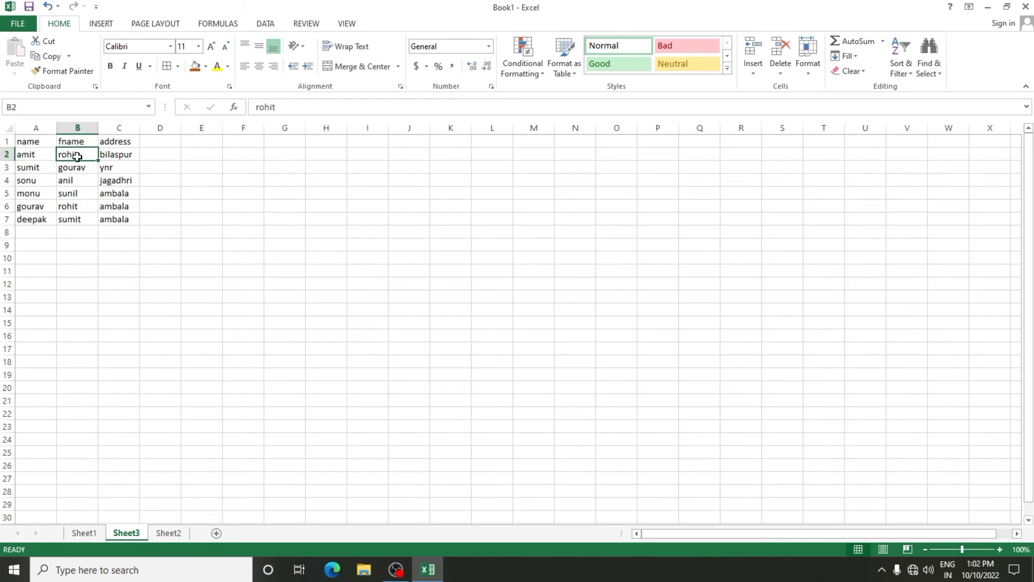
{"action": "left_click", "coordinate": [32, 145]}
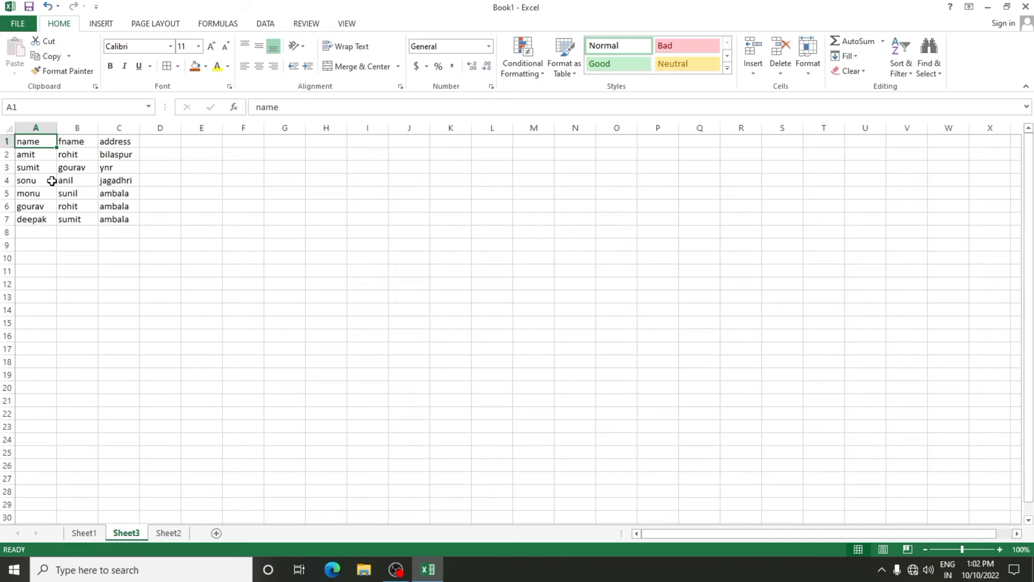
{"action": "left_click", "coordinate": [100, 259]}
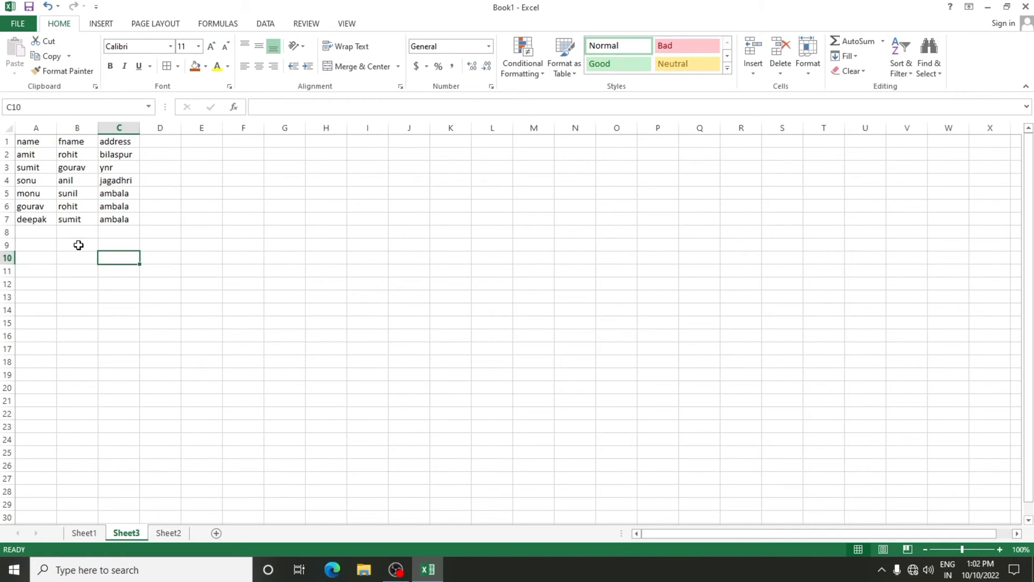
Insert a new sheet column before the name column.
{"action": "left_click", "coordinate": [36, 179]}
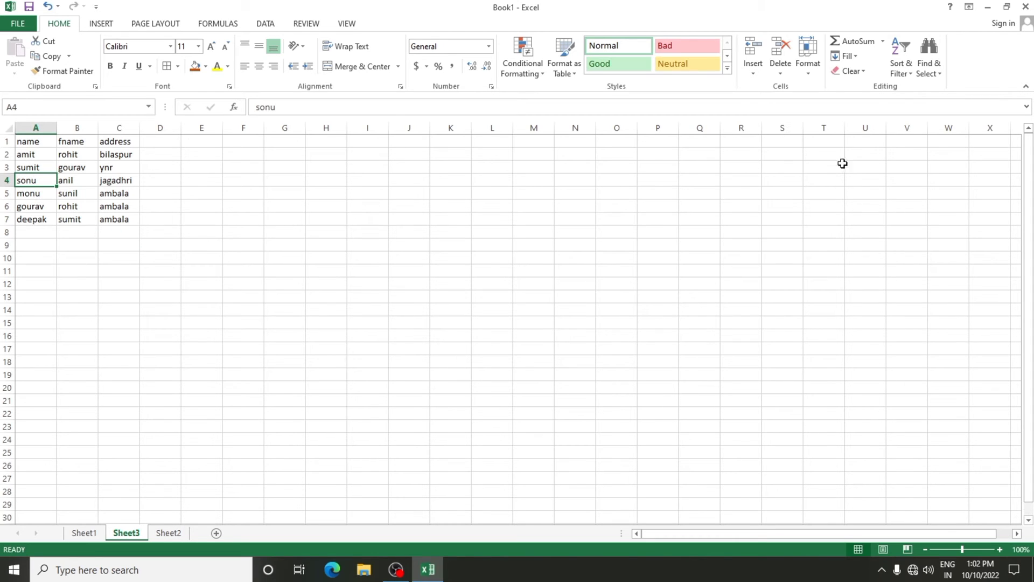
{"action": "left_click", "coordinate": [754, 71]}
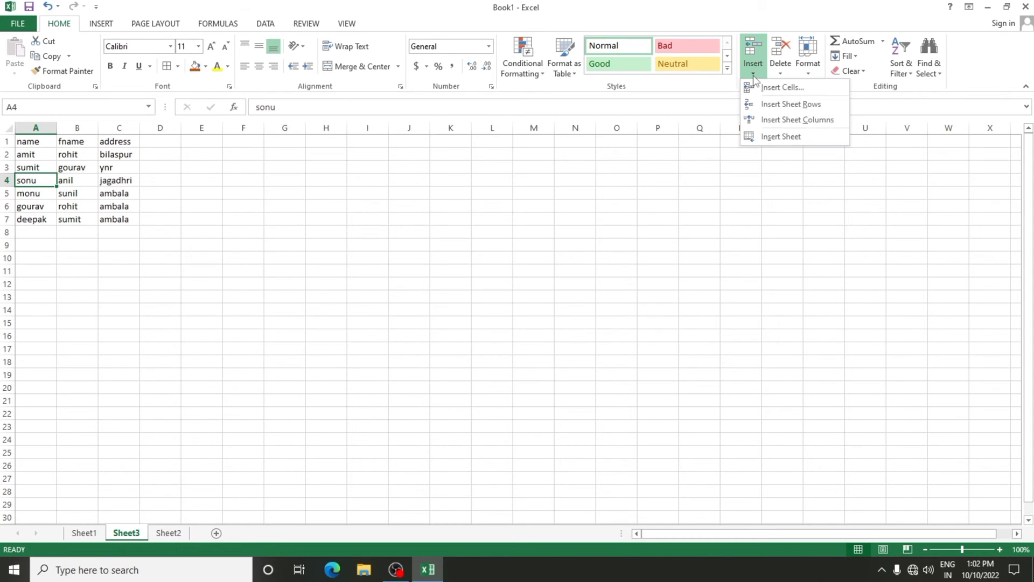
{"action": "left_click", "coordinate": [765, 119]}
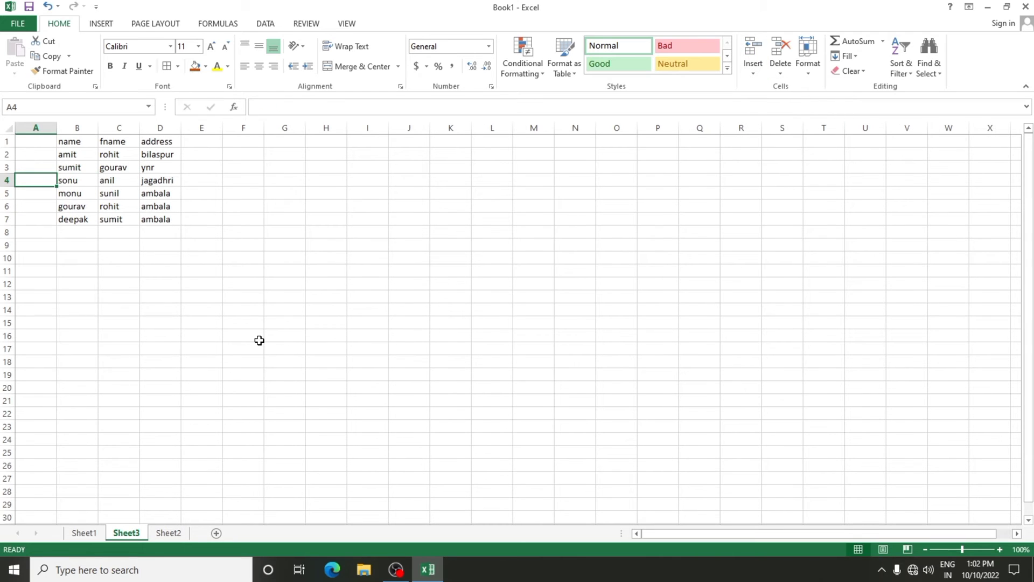
Enter the heading sr no in A1 and number A2:A7 from 1 to 6 by extending the series 1, 2.
{"action": "left_click", "coordinate": [27, 142]}
{"action": "type", "text": "sr no"}
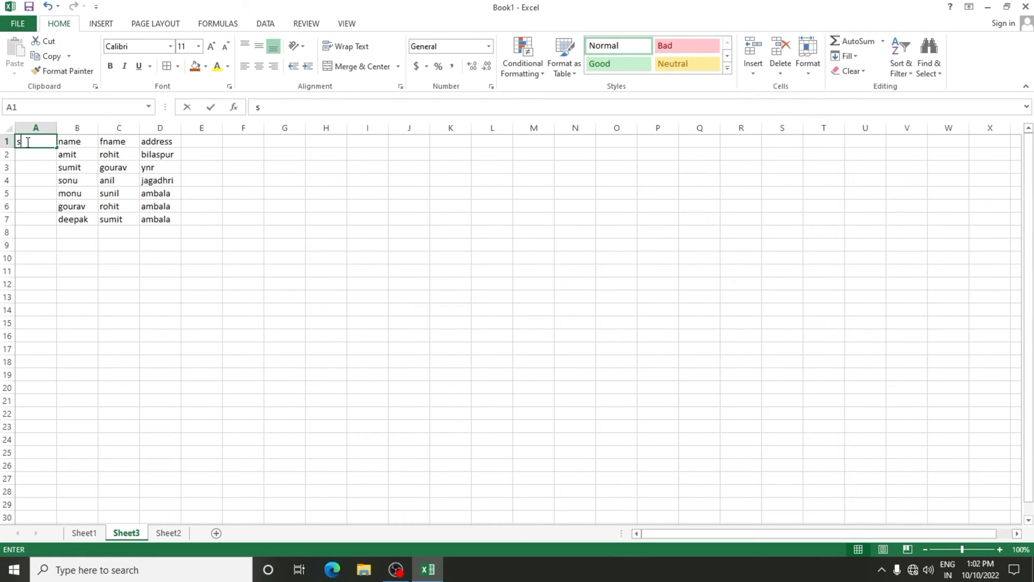
{"action": "type", "text": "12"}
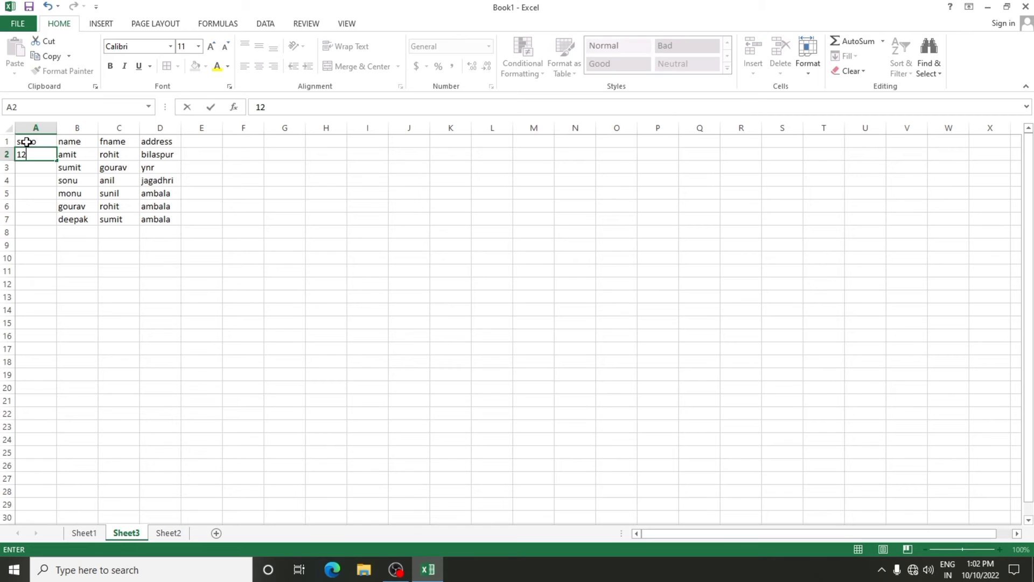
{"action": "key", "text": "Return"}
{"action": "key", "text": "Up"}
{"action": "type", "text": "1"}
{"action": "key", "text": "Return"}
{"action": "type", "text": "2"}
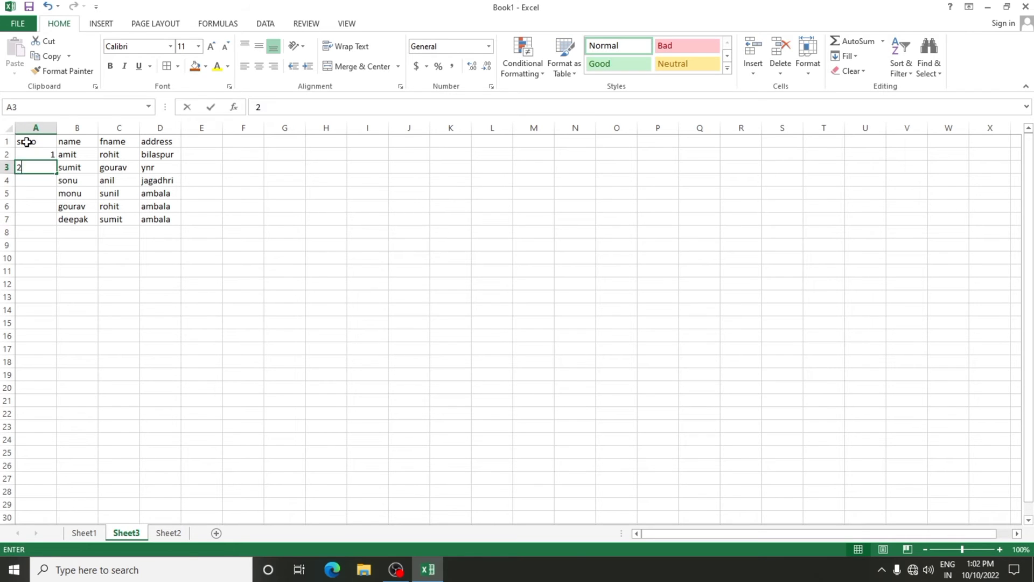
{"action": "key", "text": "Return"}
{"action": "left_click_drag", "start_coordinate": [34, 155], "coordinate": [58, 223]}
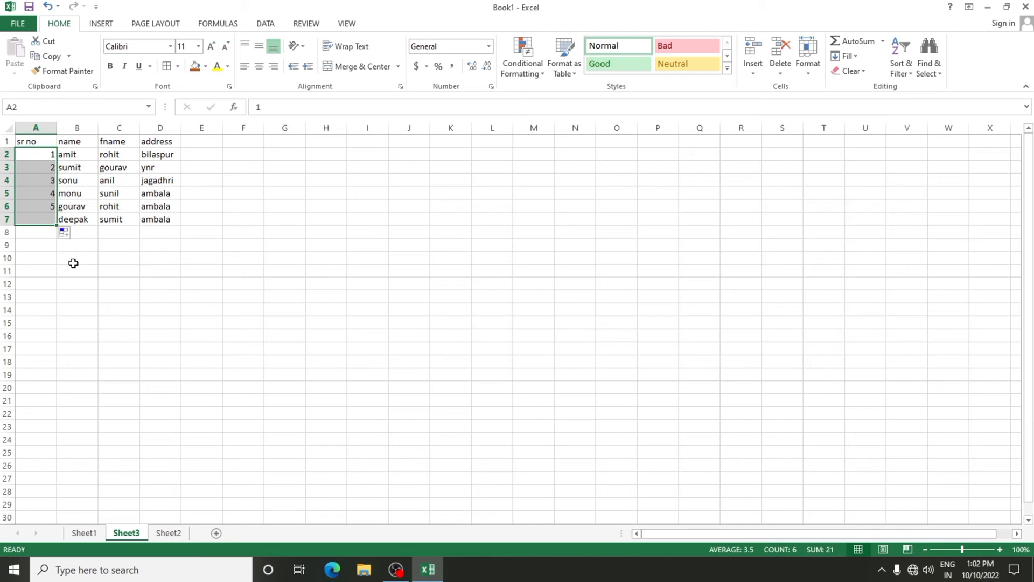
{"action": "left_click", "coordinate": [77, 284]}
{"action": "left_click", "coordinate": [172, 282]}
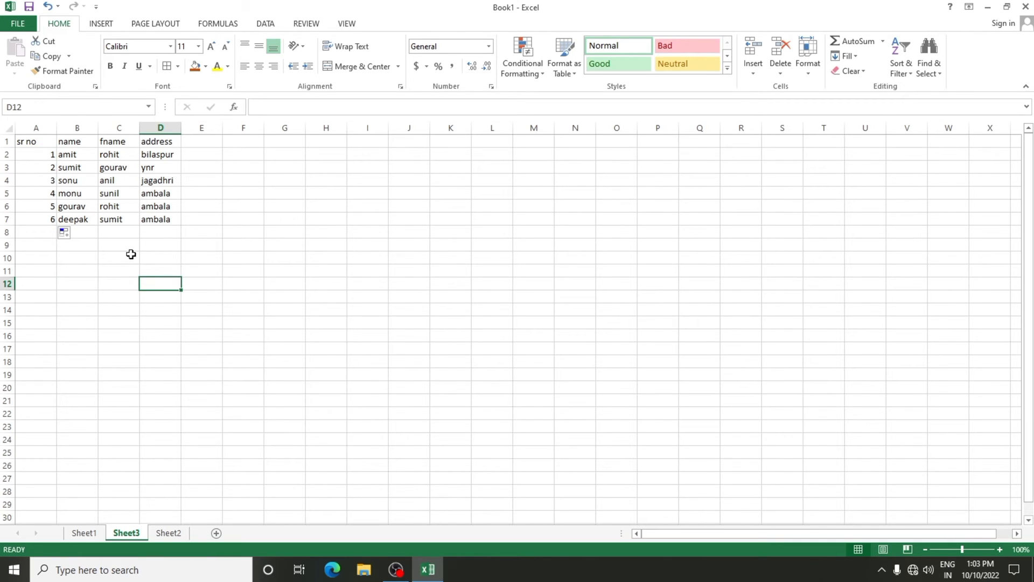
Insert a blank sheet column between the fname and address columns.
{"action": "left_click", "coordinate": [116, 183]}
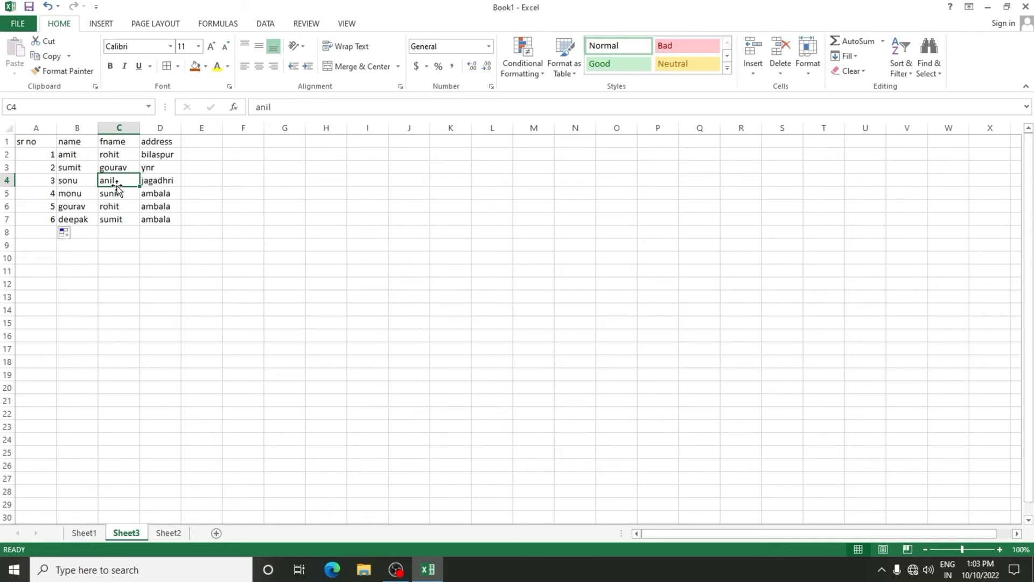
{"action": "left_click", "coordinate": [157, 195]}
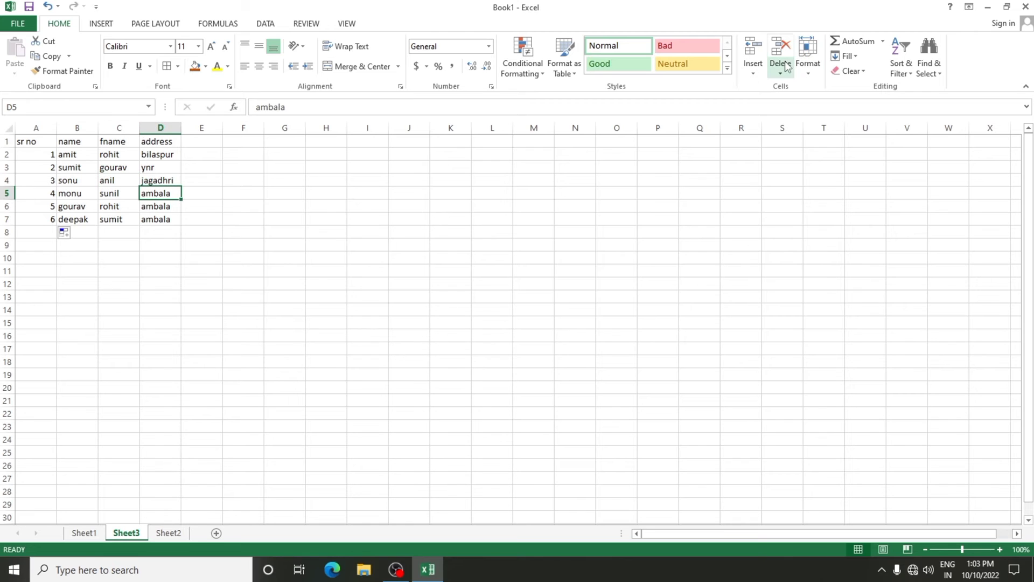
{"action": "left_click", "coordinate": [752, 73]}
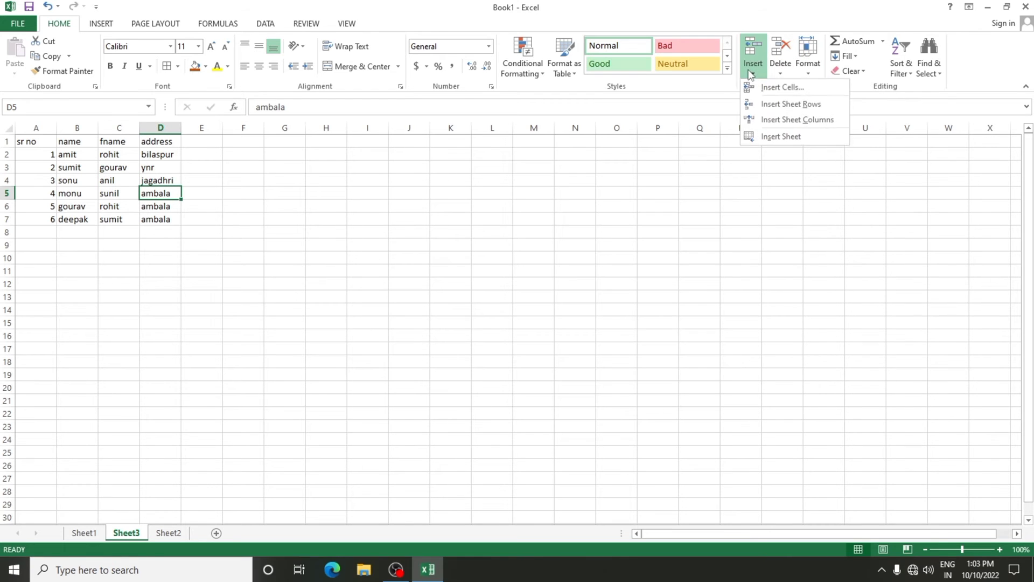
{"action": "left_click", "coordinate": [776, 119]}
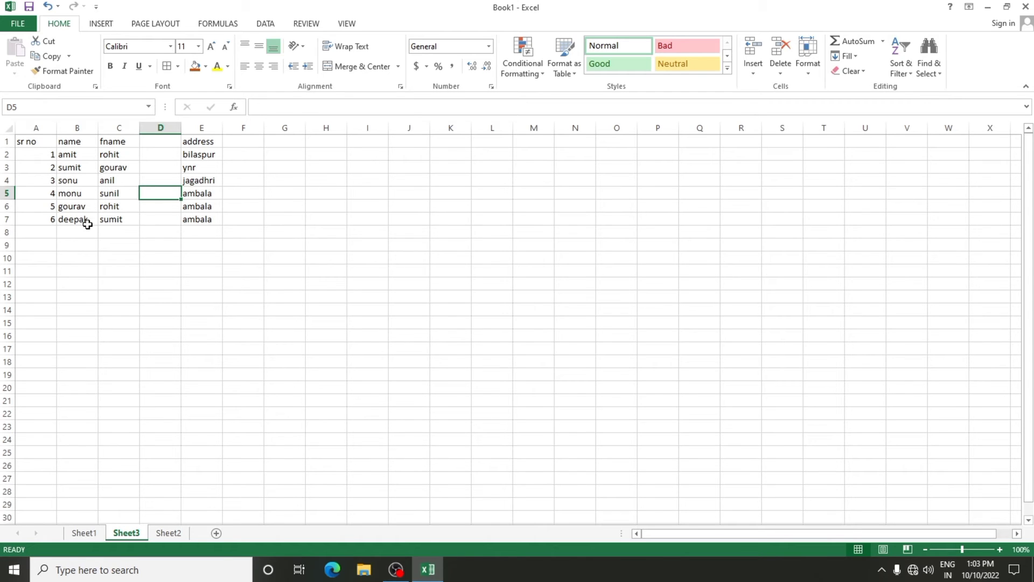
{"action": "left_click", "coordinate": [100, 246]}
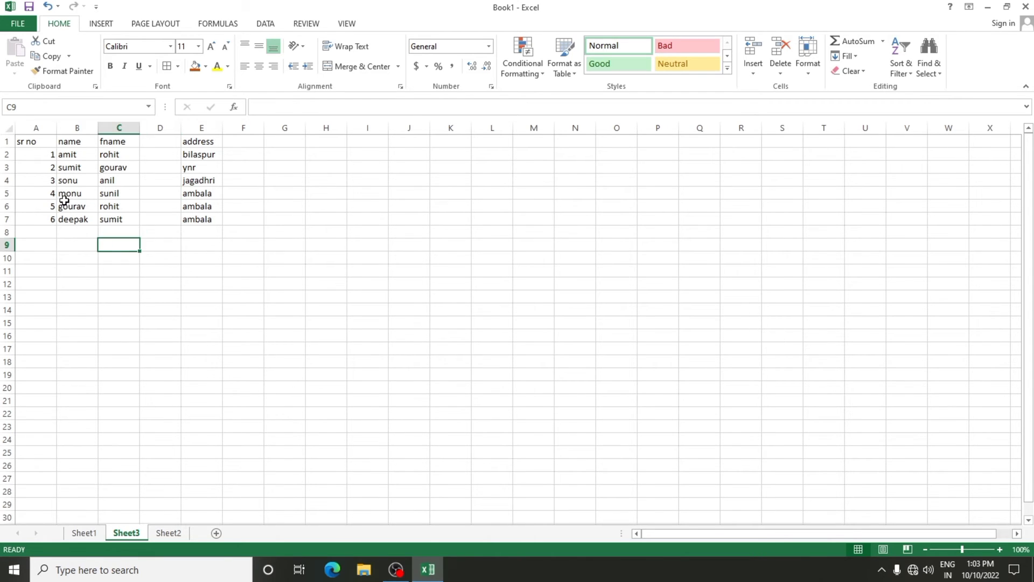
{"action": "left_click", "coordinate": [45, 182]}
{"action": "left_click", "coordinate": [70, 182]}
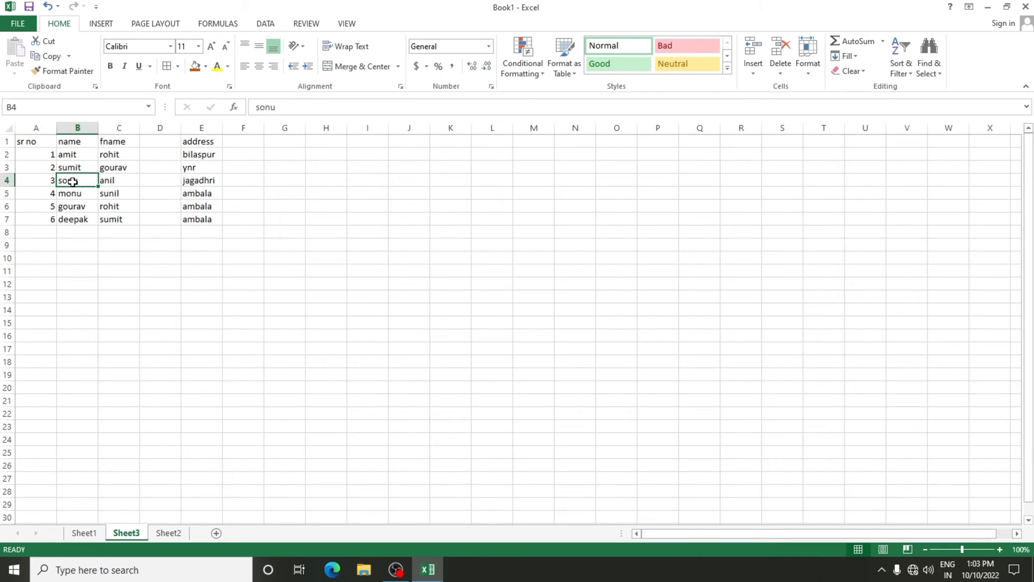
{"action": "left_click", "coordinate": [88, 235]}
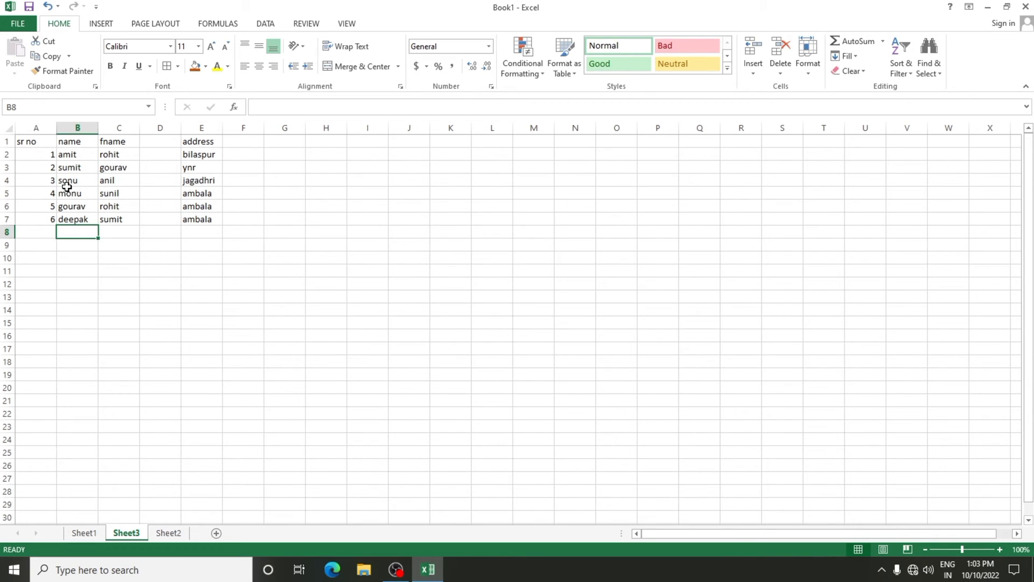
Insert a new blank sheet row above row 4 of the name list.
{"action": "left_click", "coordinate": [66, 183]}
{"action": "left_click", "coordinate": [754, 77]}
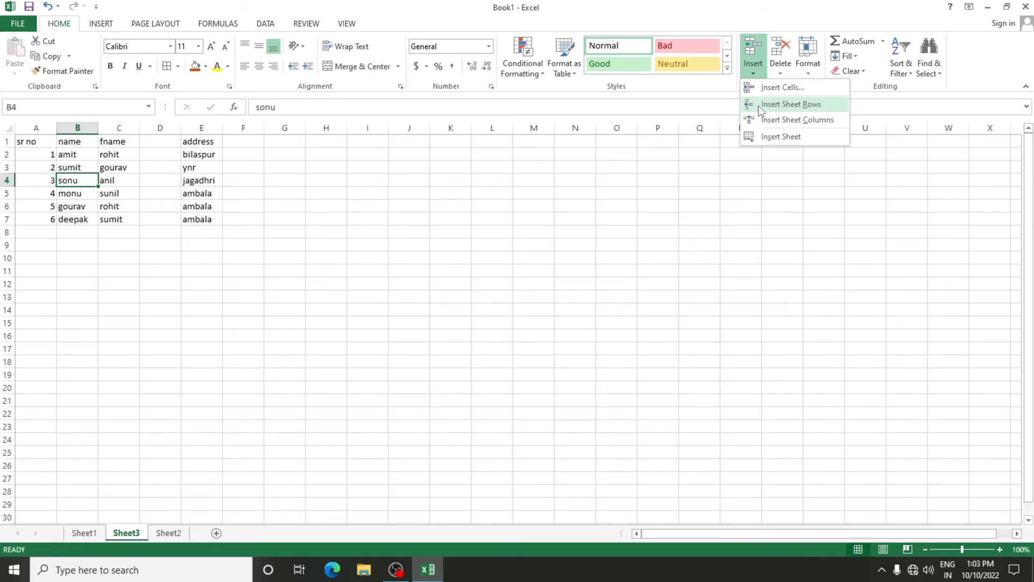
{"action": "left_click", "coordinate": [758, 106]}
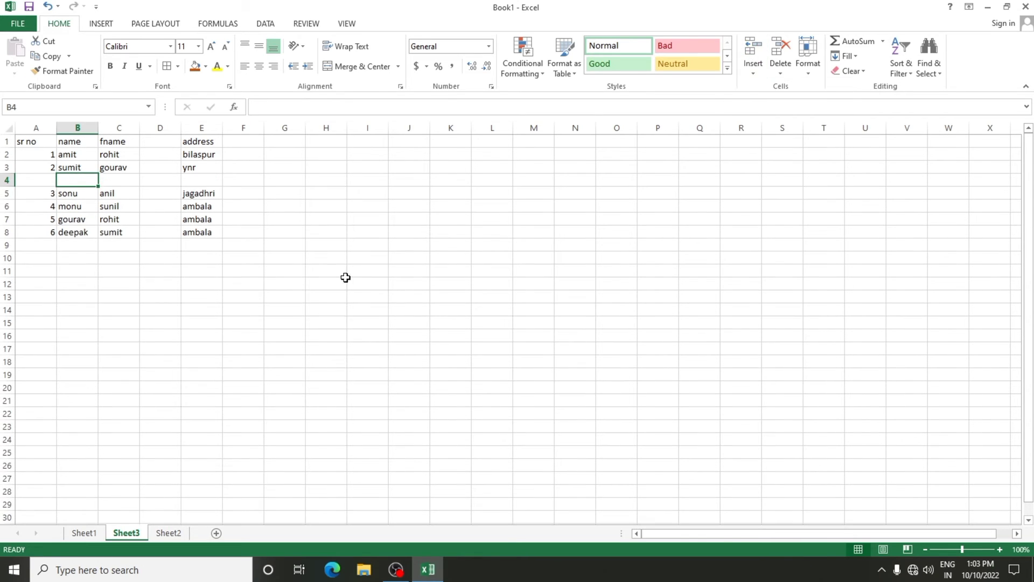
Enter serial number 3 in A4 and renumber A5:A8 from 4 to 7 by extending the series.
{"action": "left_click", "coordinate": [43, 180]}
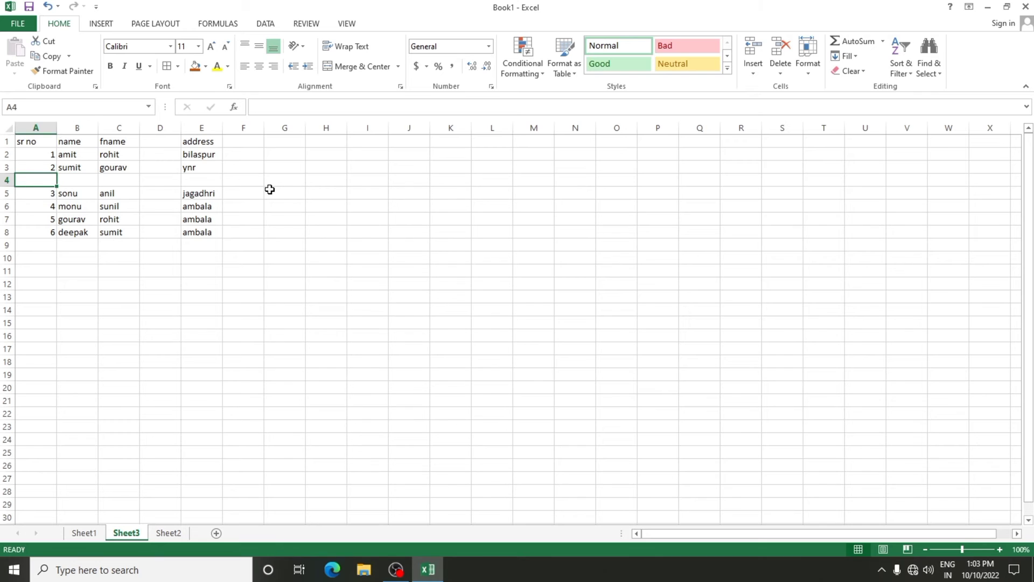
{"action": "type", "text": "3"}
{"action": "key", "text": "Return"}
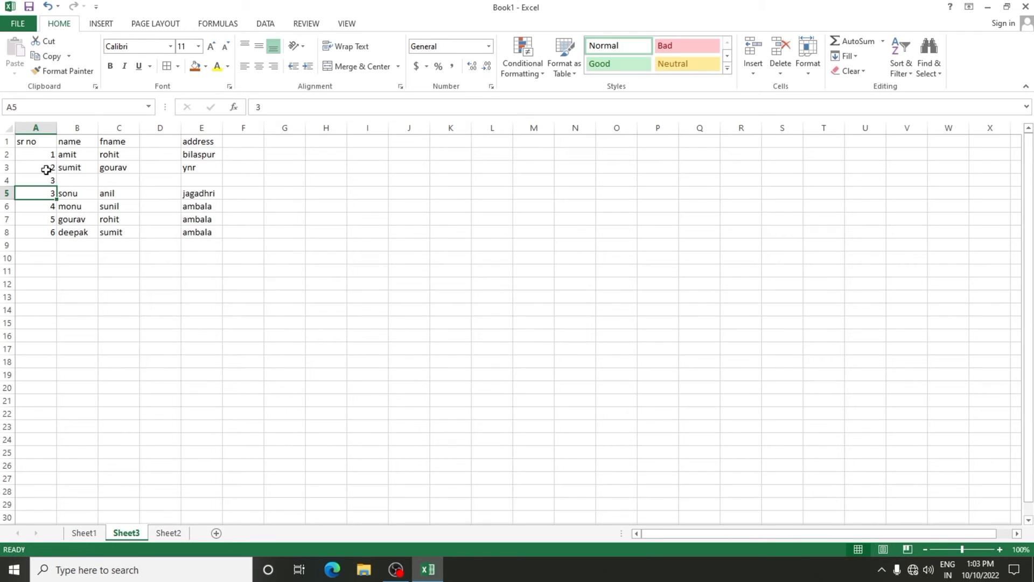
{"action": "left_click_drag", "start_coordinate": [46, 169], "coordinate": [54, 237]}
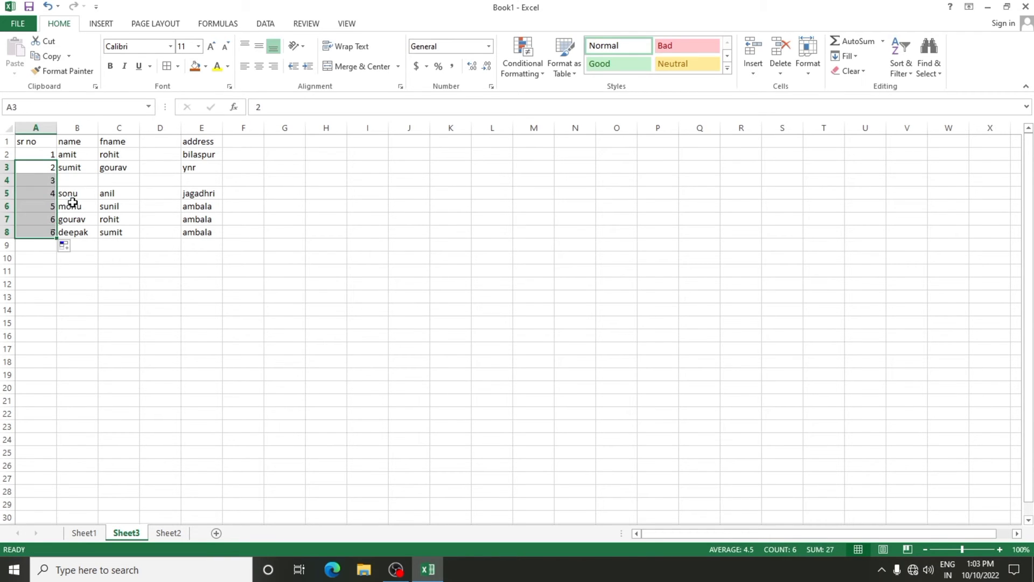
Complete row 4 with a sample name, a father's name and the address ynr.
{"action": "left_click", "coordinate": [74, 179]}
{"action": "type", "text": "amit"}
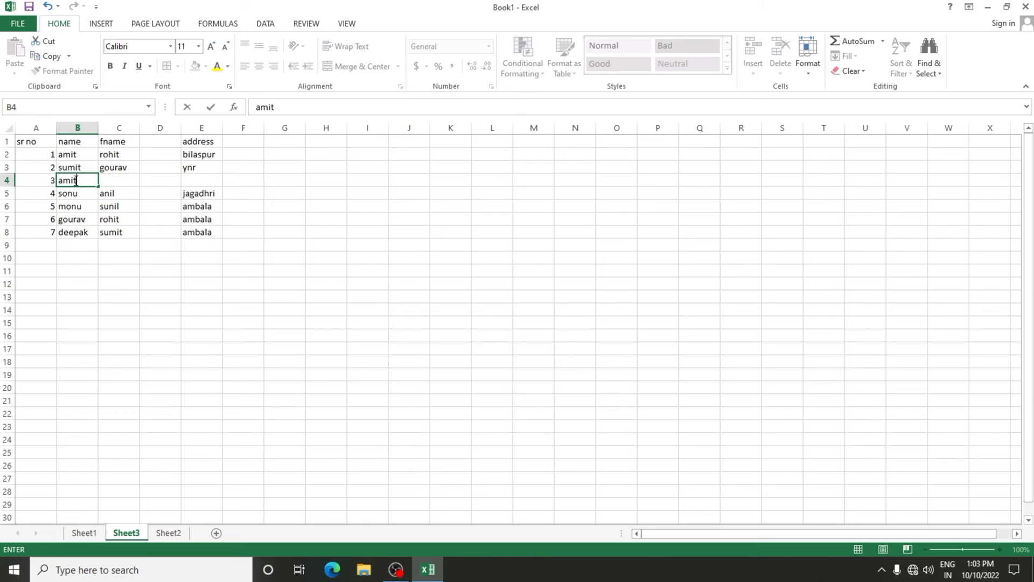
{"action": "key", "text": "BackSpace"}
{"action": "key", "text": "BackSpace"}
{"action": "type", "text": "bhi"}
{"action": "key", "text": "Tab"}
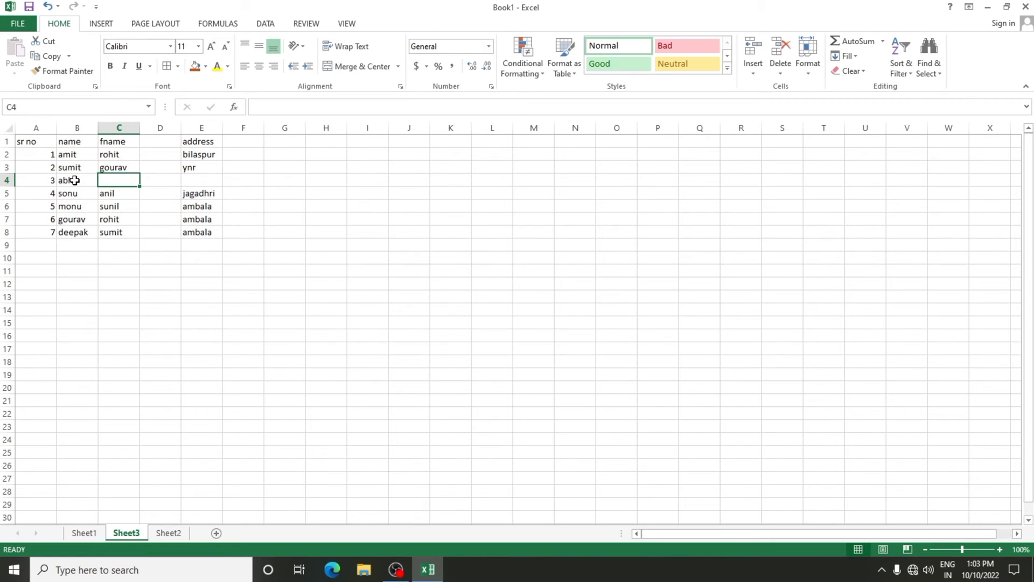
{"action": "type", "text": "sh"}
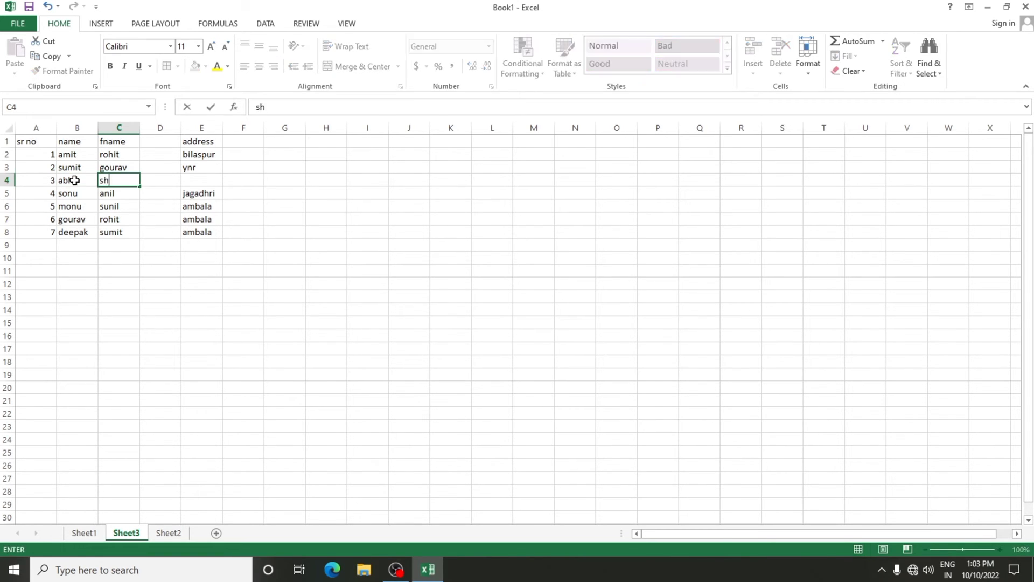
{"action": "key", "text": "BackSpace"}
{"action": "type", "text": "ajme"}
{"action": "key", "text": "Tab"}
{"action": "key", "text": "Tab"}
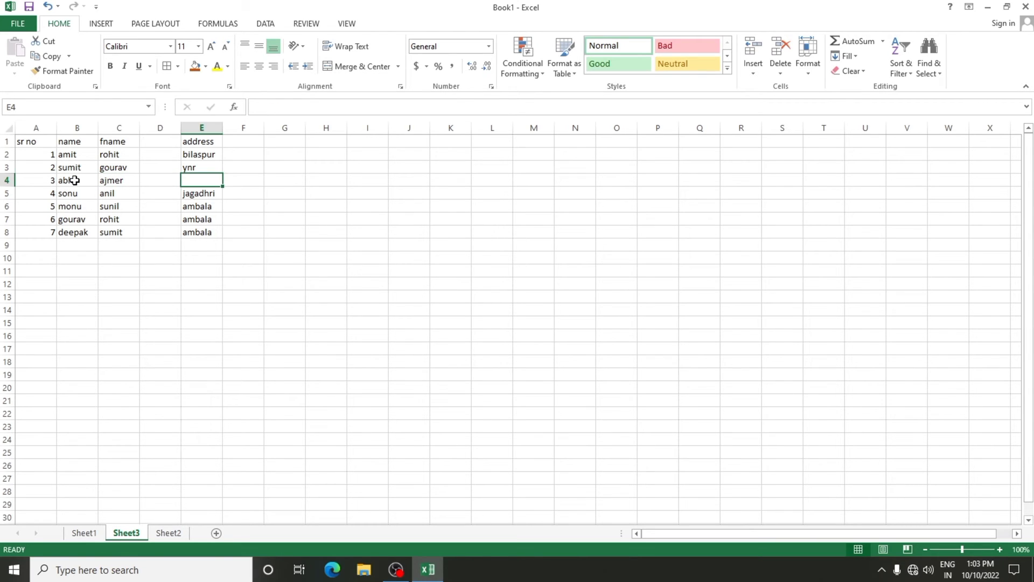
{"action": "type", "text": "ynr"}
{"action": "key", "text": "Return"}
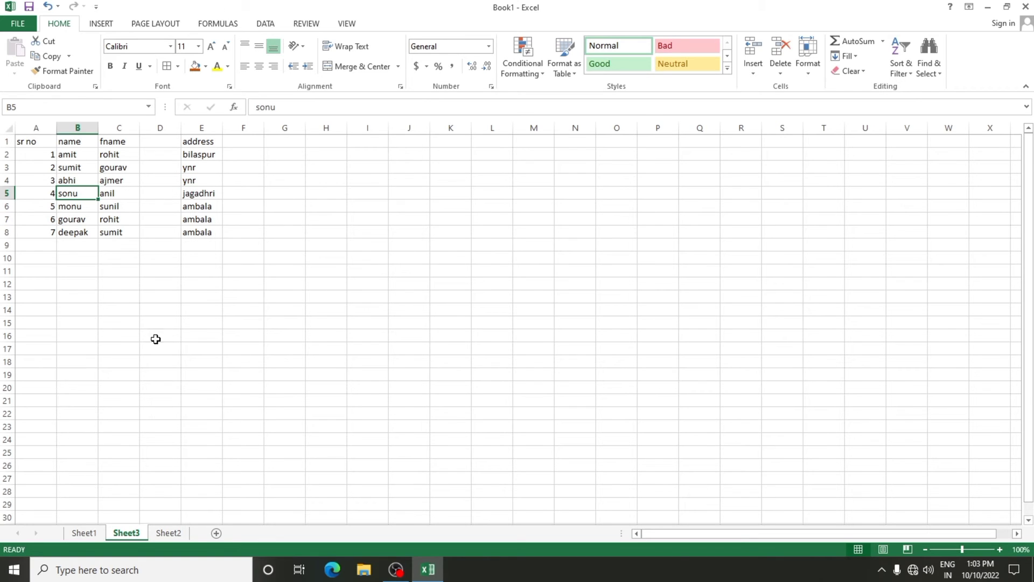
{"action": "left_click", "coordinate": [185, 323]}
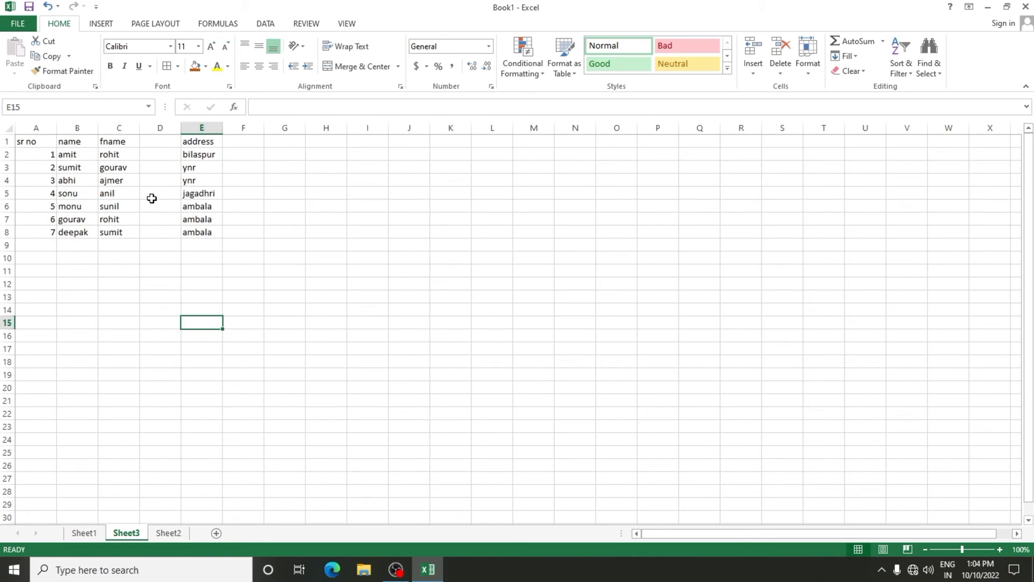
Delete the blank sheet column between the fname and address columns.
{"action": "left_click", "coordinate": [158, 184]}
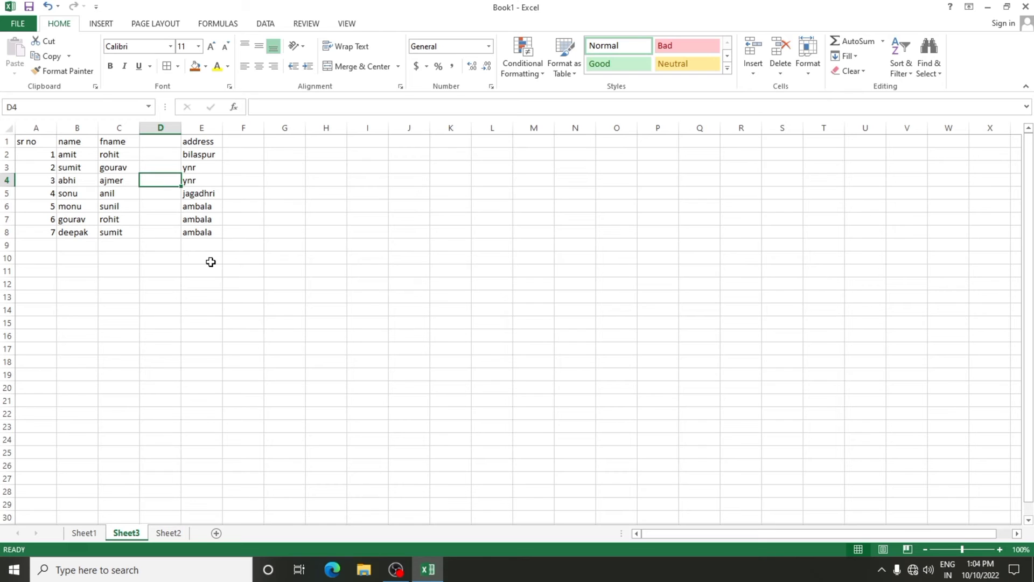
{"action": "left_click", "coordinate": [788, 71]}
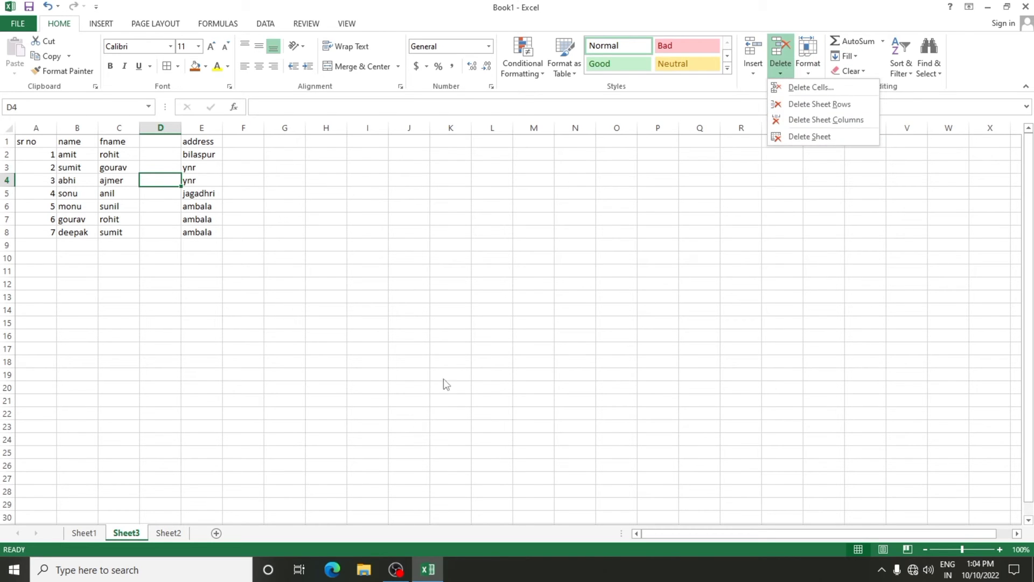
{"action": "left_click", "coordinate": [151, 315]}
{"action": "left_click", "coordinate": [158, 214]}
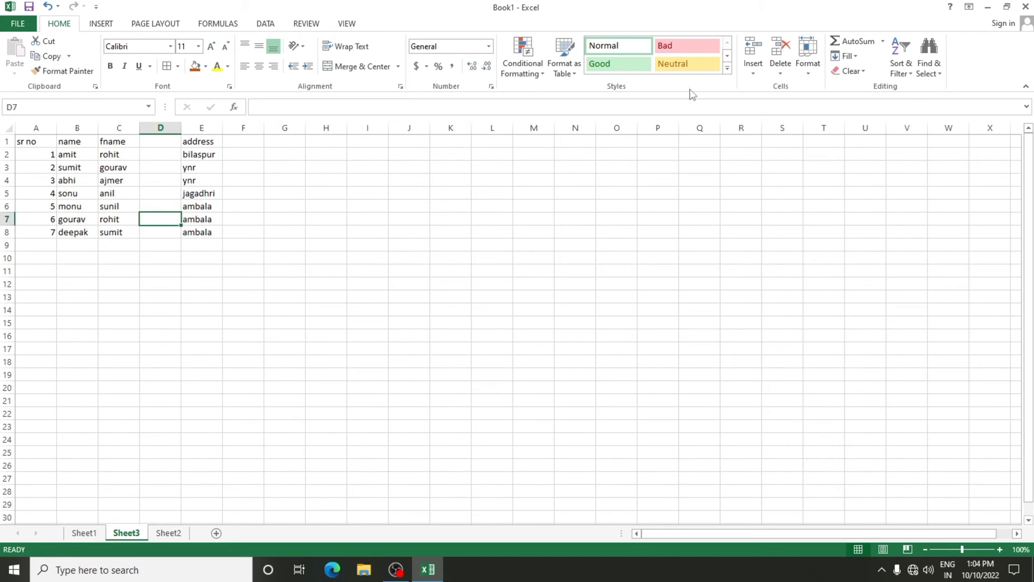
{"action": "left_click", "coordinate": [780, 69]}
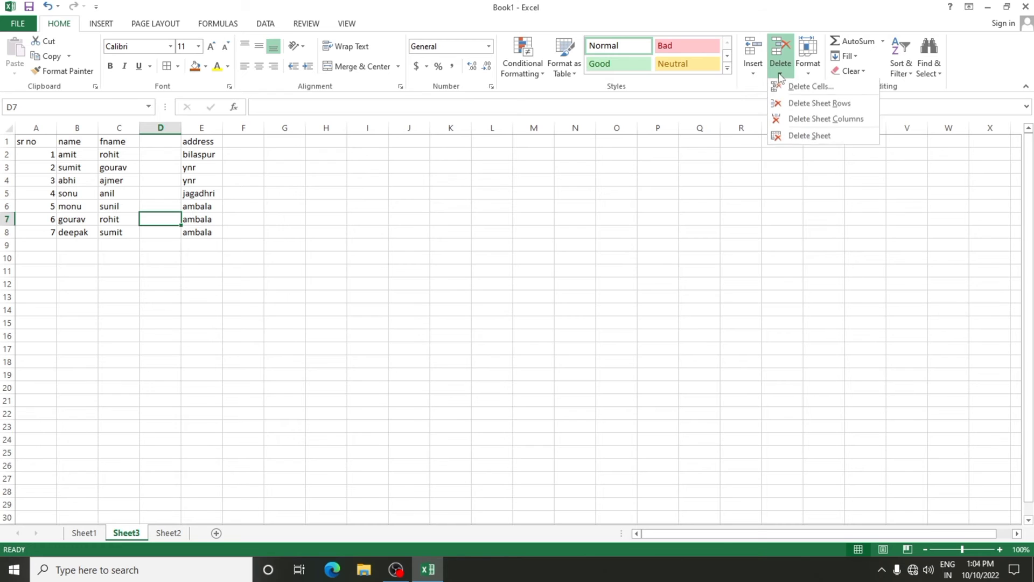
{"action": "left_click", "coordinate": [797, 119]}
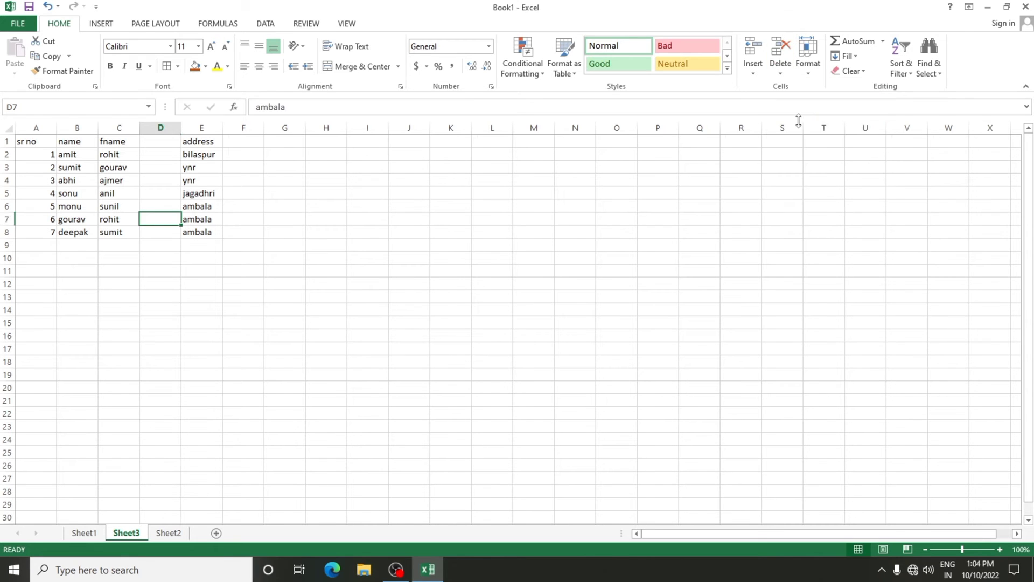
{"action": "left_click", "coordinate": [439, 322]}
{"action": "left_click", "coordinate": [205, 341]}
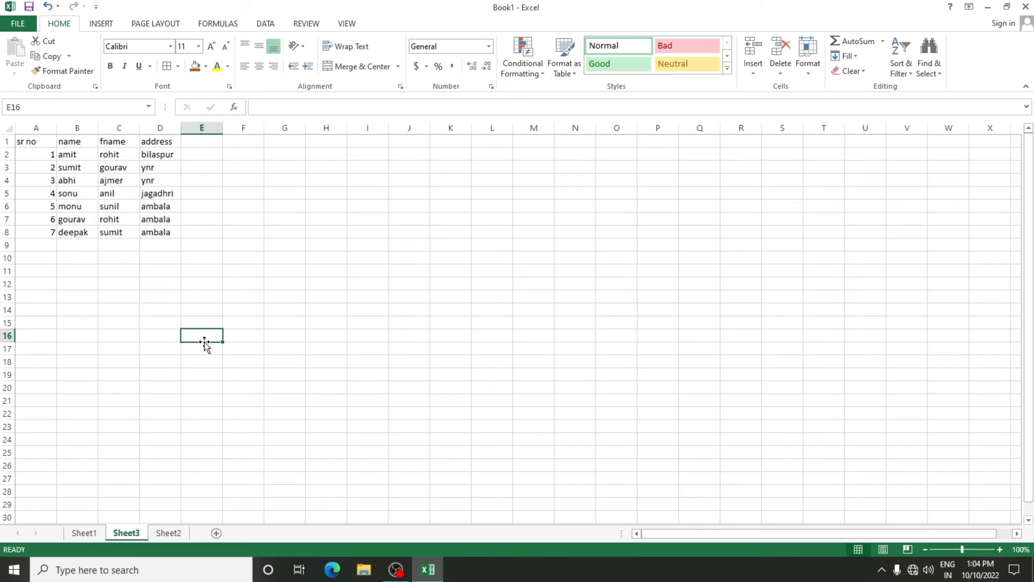
{"action": "left_click", "coordinate": [306, 364]}
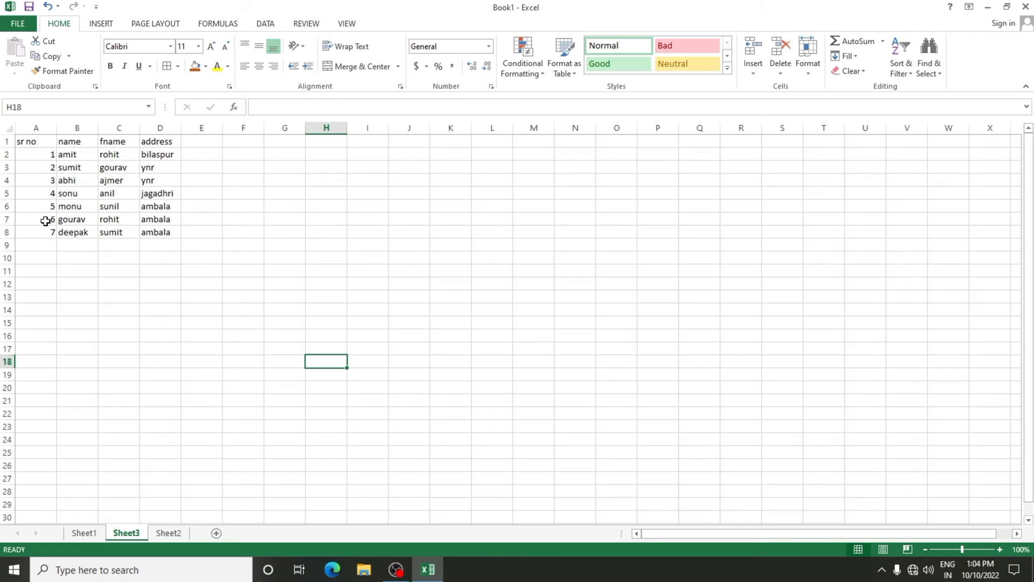
Delete sheet row 7 and set the serial number of the entry that moves up into A7 to 6.
{"action": "left_click", "coordinate": [45, 221]}
{"action": "left_click", "coordinate": [781, 69]}
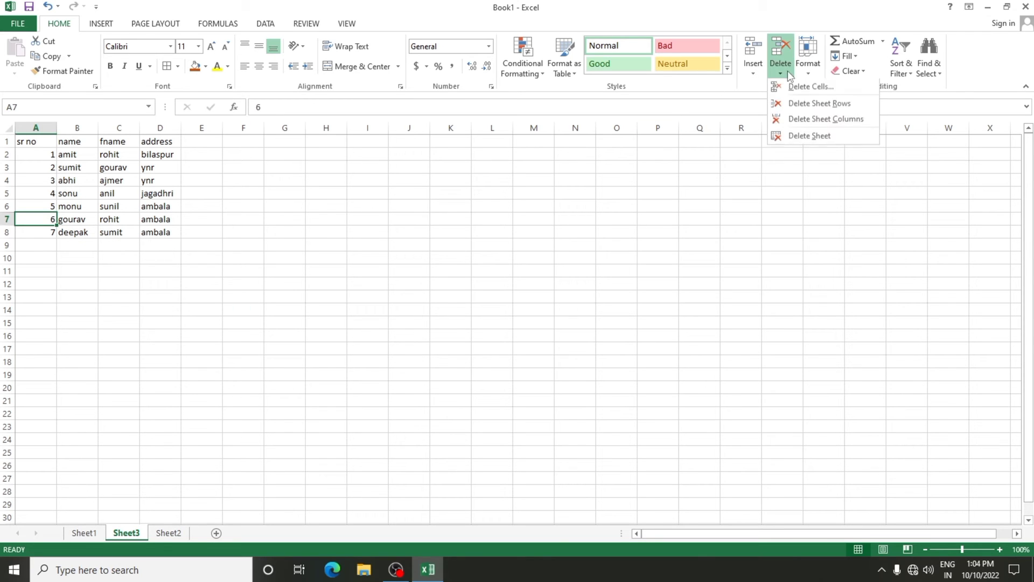
{"action": "left_click", "coordinate": [801, 106]}
{"action": "left_click", "coordinate": [210, 348]}
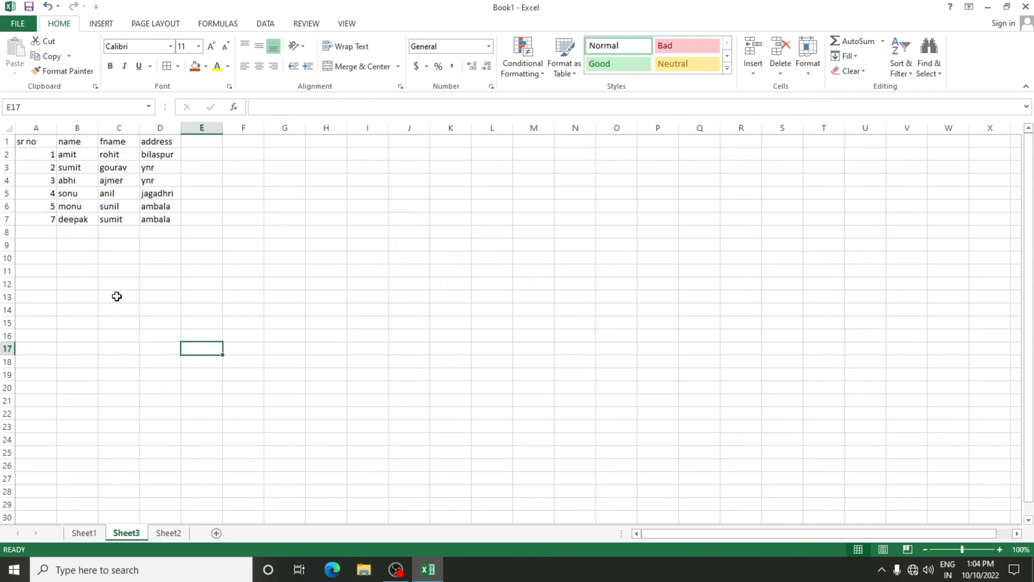
{"action": "left_click", "coordinate": [44, 222]}
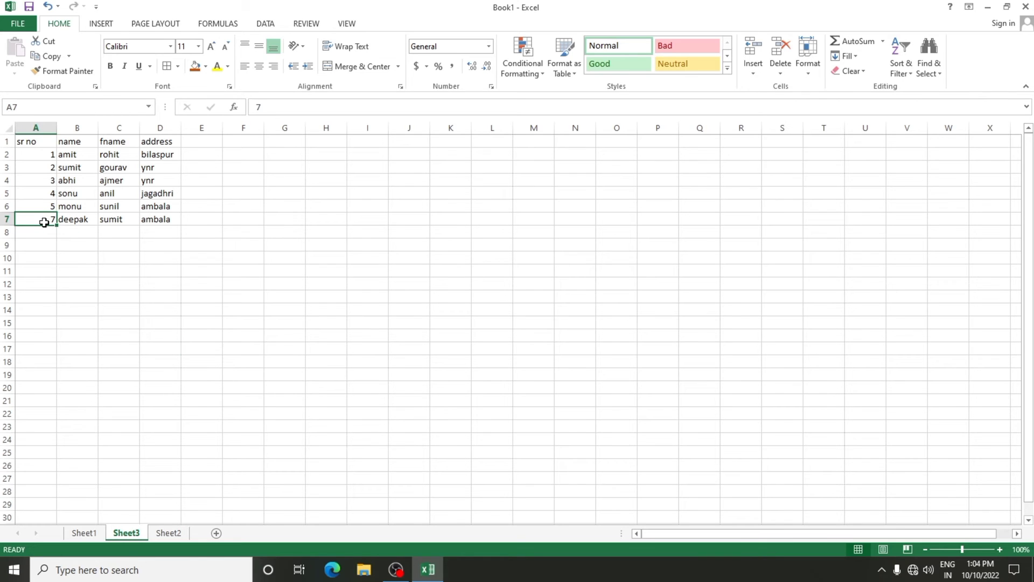
{"action": "type", "text": "6"}
{"action": "left_click", "coordinate": [77, 296]}
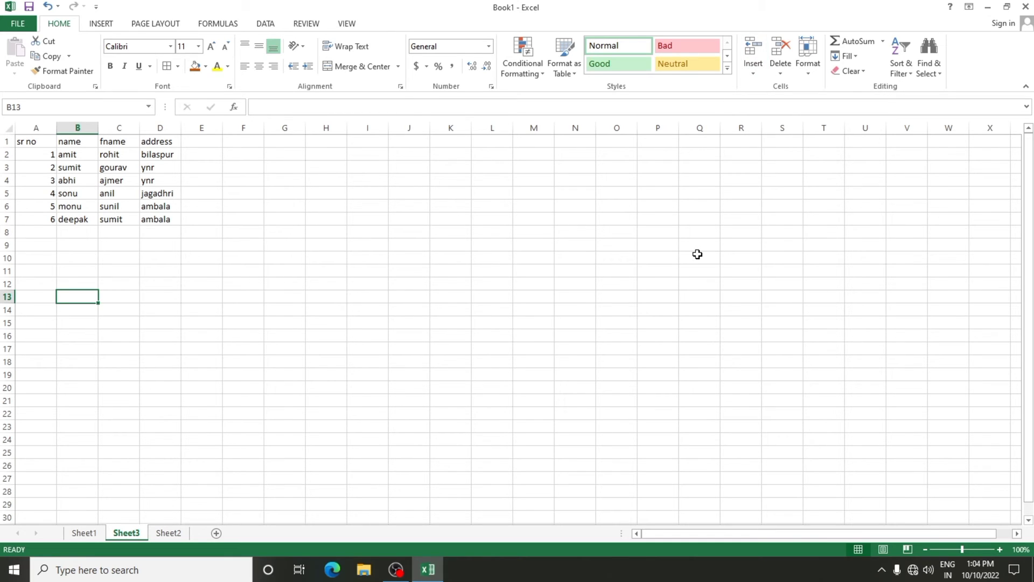
{"action": "left_click", "coordinate": [813, 76]}
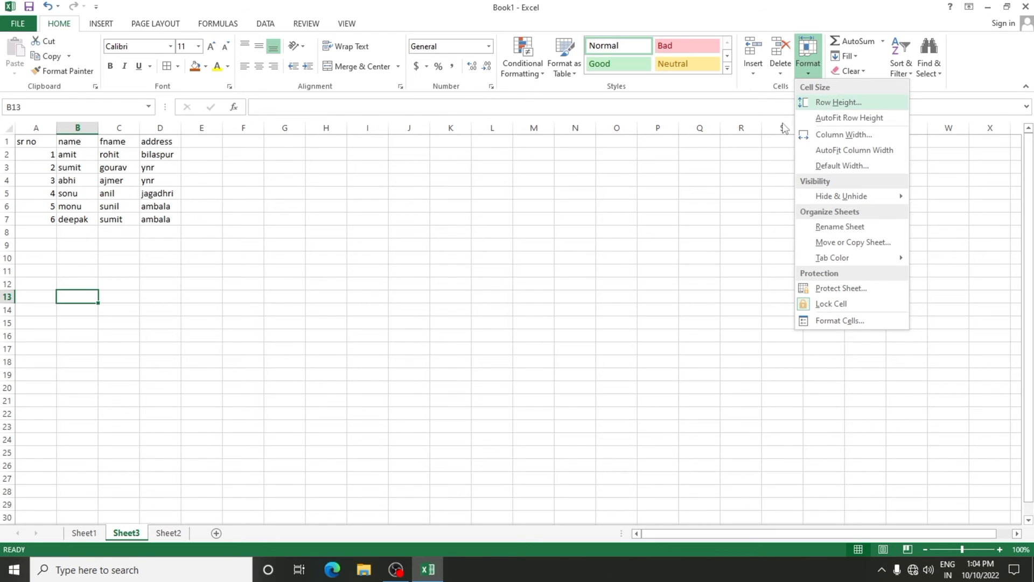
{"action": "left_click", "coordinate": [532, 302]}
{"action": "left_click_drag", "start_coordinate": [9, 252], "coordinate": [9, 252]}
{"action": "left_click", "coordinate": [160, 270]}
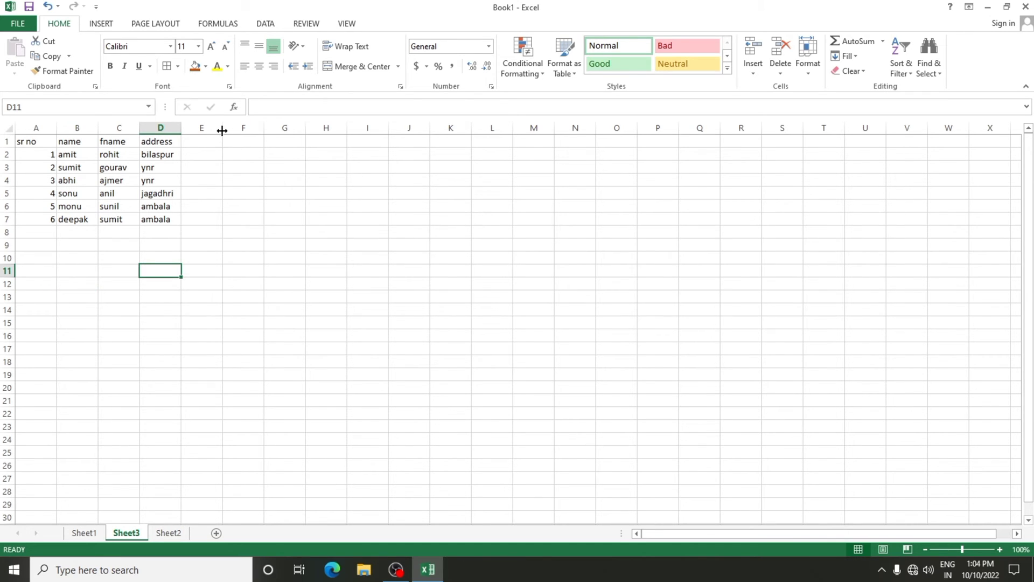
{"action": "left_click_drag", "start_coordinate": [222, 130], "coordinate": [222, 130]}
{"action": "left_click", "coordinate": [368, 348]}
{"action": "left_click", "coordinate": [476, 285]}
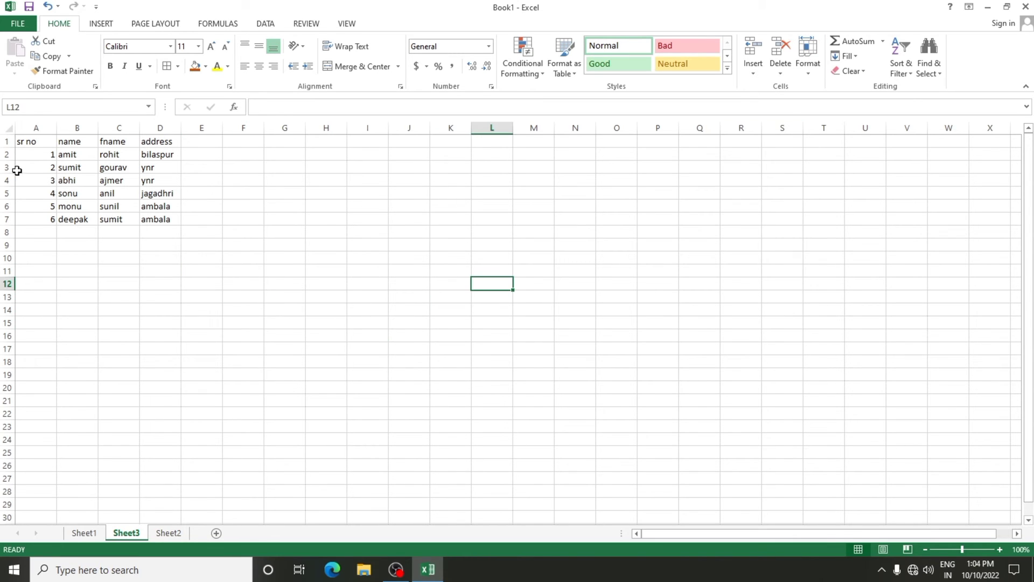
Enlarge rows 2 to 6 and row 8 to uneven heights, and reset the whole sheet with AutoFit Row Height.
{"action": "left_click_drag", "start_coordinate": [10, 147], "coordinate": [10, 379]}
{"action": "left_click", "coordinate": [214, 384]}
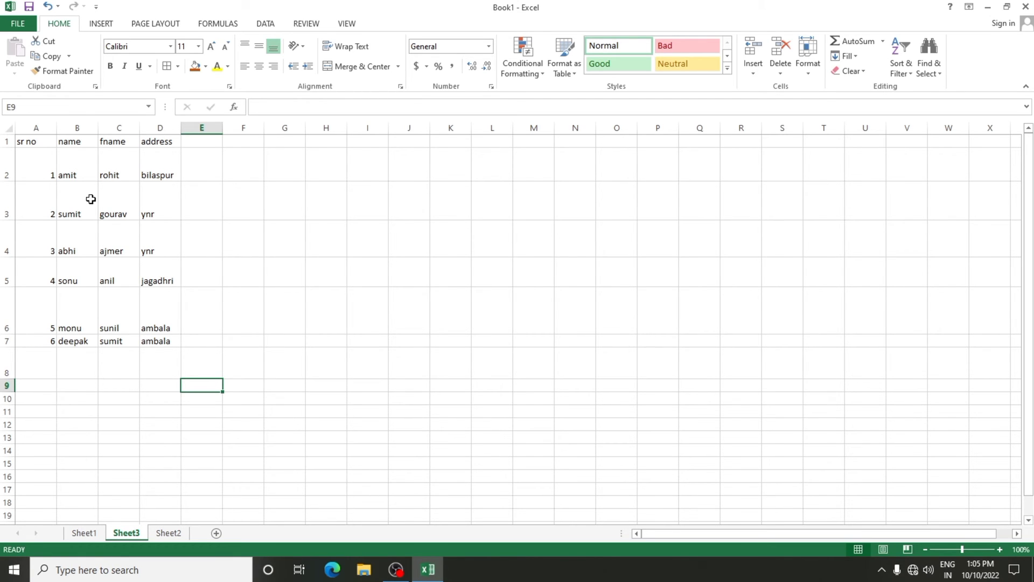
{"action": "key", "text": "ctrl+a"}
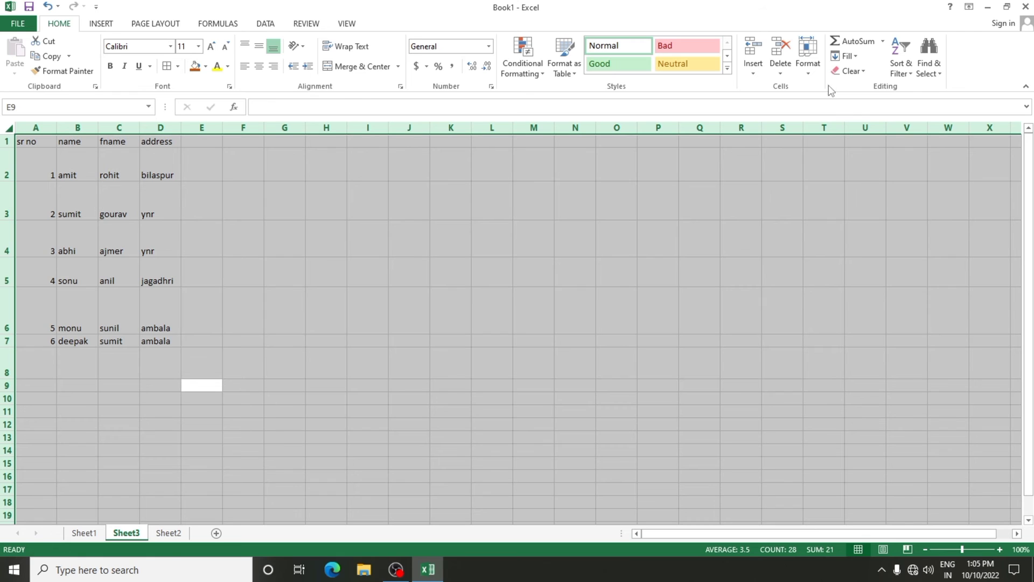
{"action": "left_click", "coordinate": [808, 67]}
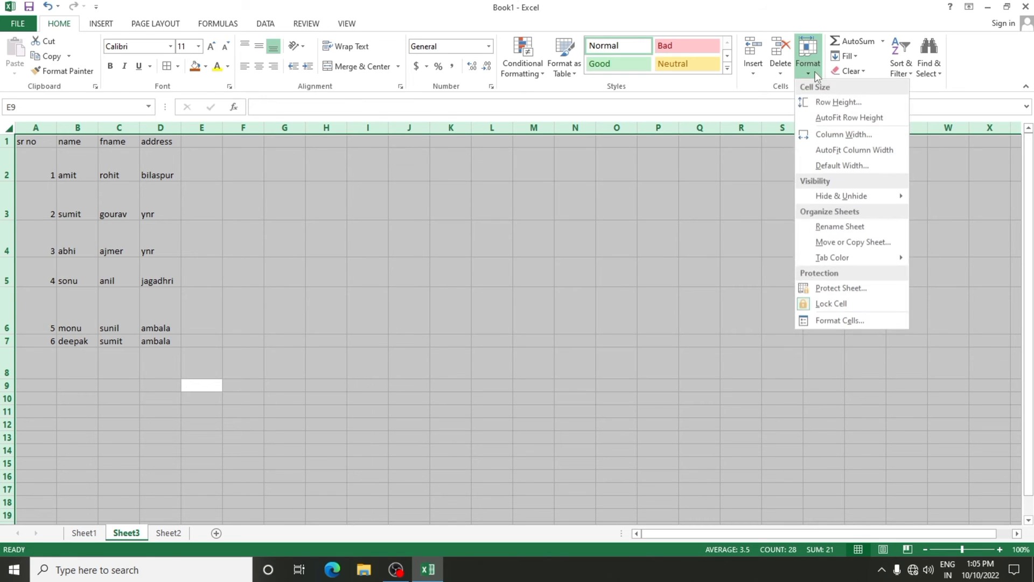
{"action": "left_click", "coordinate": [848, 119]}
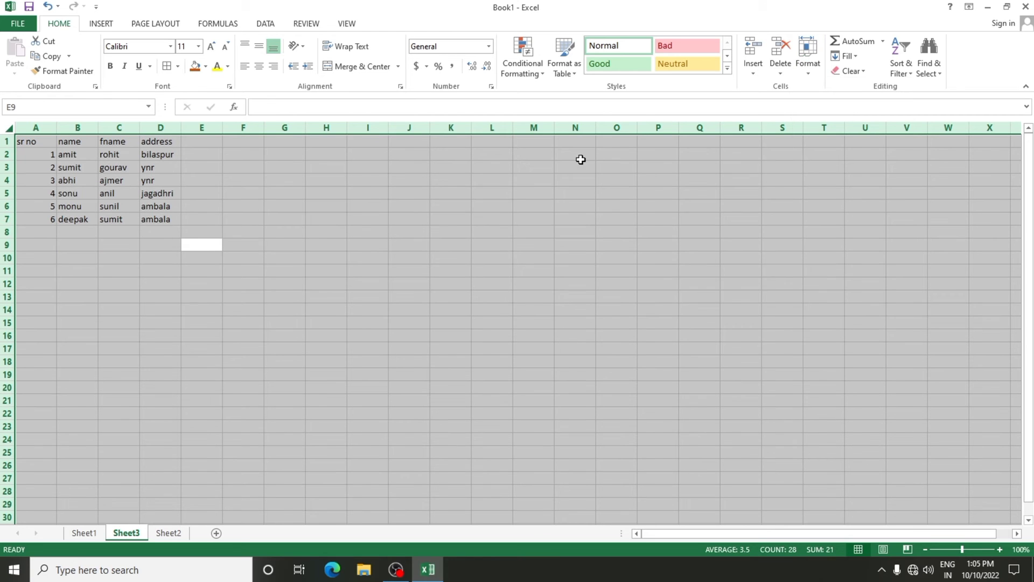
{"action": "left_click", "coordinate": [326, 321]}
{"action": "left_click", "coordinate": [293, 349]}
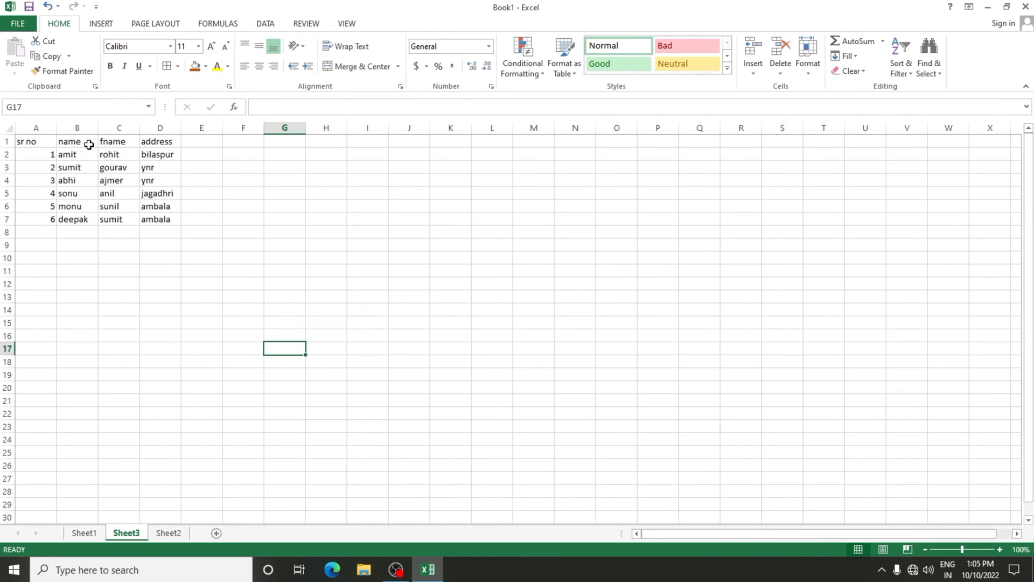
Widen columns A to D by differing amounts, and fit the whole sheet's columns to their contents with AutoFit Column Width.
{"action": "left_click_drag", "start_coordinate": [57, 127], "coordinate": [374, 127]}
{"action": "left_click", "coordinate": [267, 283]}
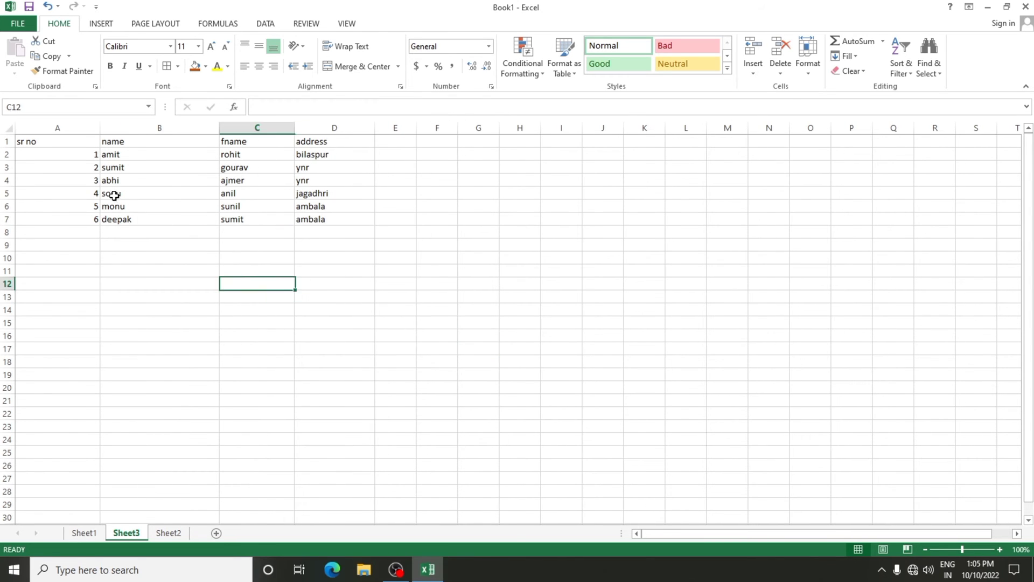
{"action": "left_click", "coordinate": [98, 193]}
{"action": "key", "text": "ctrl+a"}
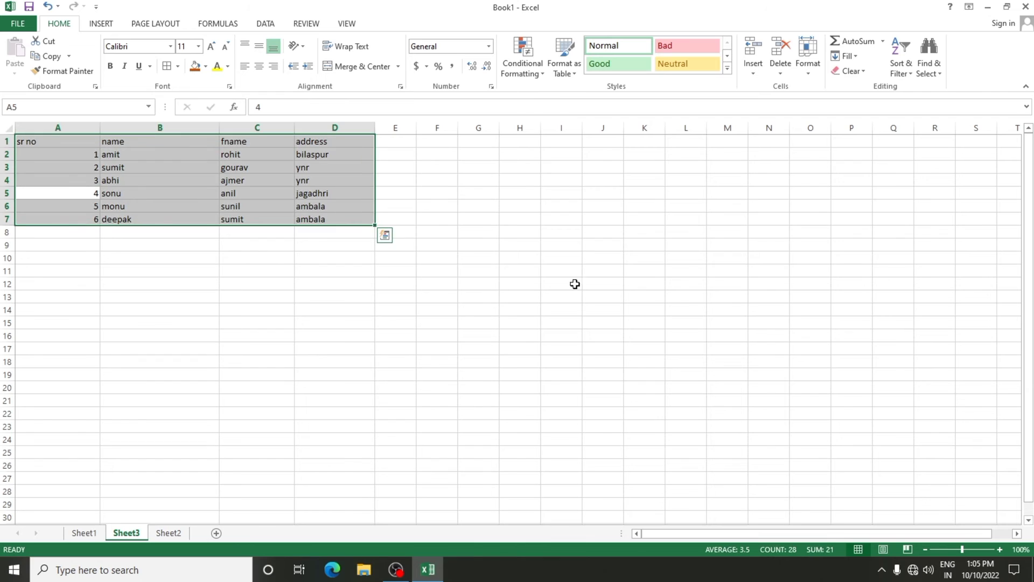
{"action": "left_click", "coordinate": [244, 322]}
{"action": "key", "text": "ctrl+a"}
{"action": "left_click", "coordinate": [817, 70]}
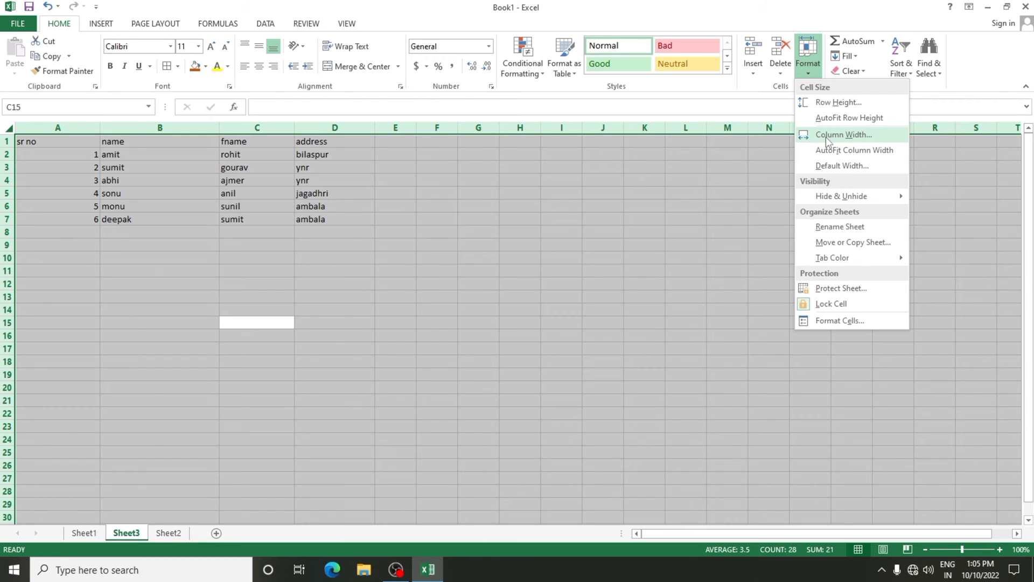
{"action": "left_click", "coordinate": [833, 153]}
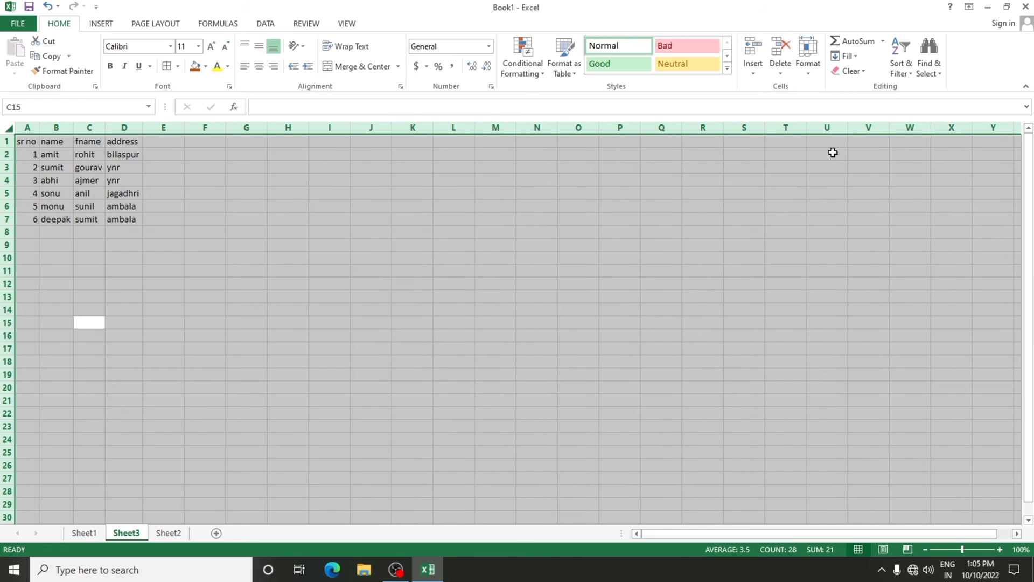
{"action": "left_click", "coordinate": [449, 310]}
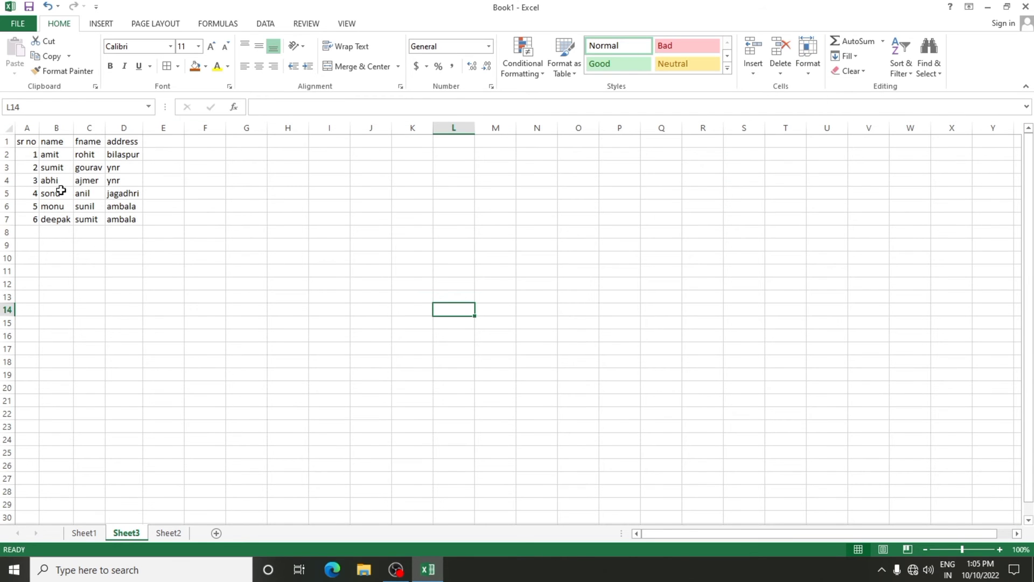
Set the column width of the whole sheet to 8.43.
{"action": "left_click_drag", "start_coordinate": [74, 132], "coordinate": [76, 131]}
{"action": "left_click", "coordinate": [133, 261]}
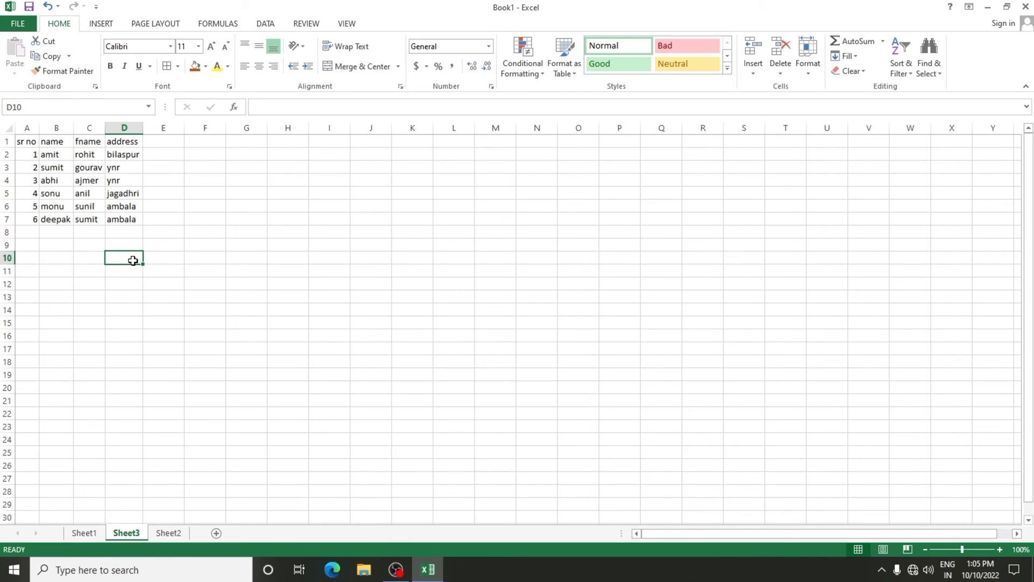
{"action": "left_click", "coordinate": [229, 296]}
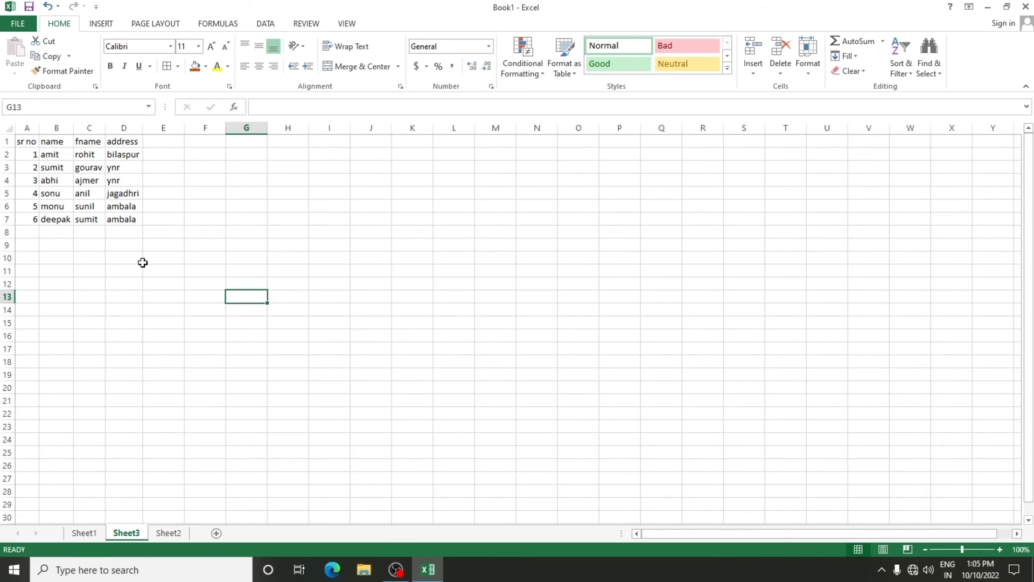
{"action": "key", "text": "ctrl+a"}
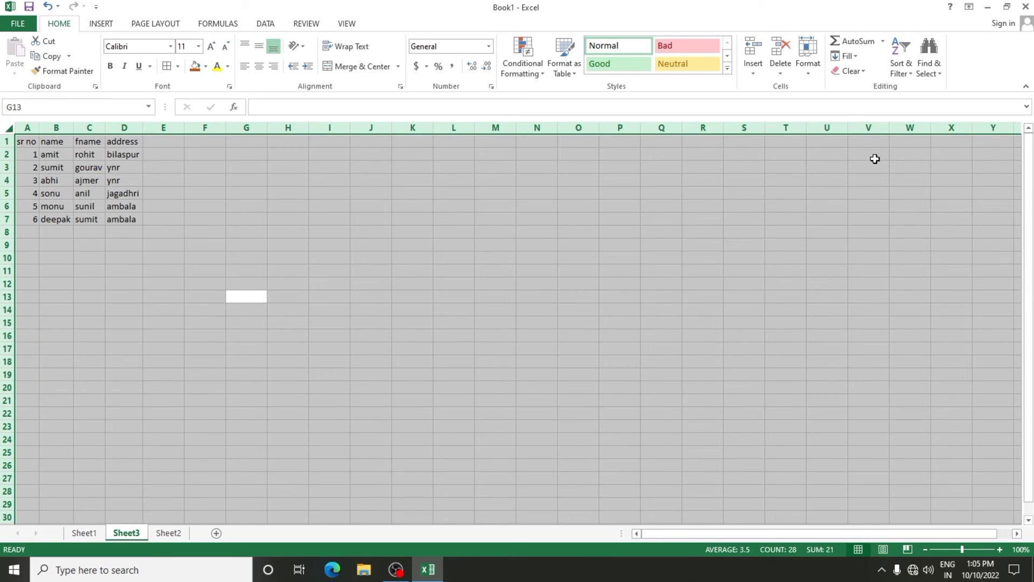
{"action": "left_click", "coordinate": [809, 73]}
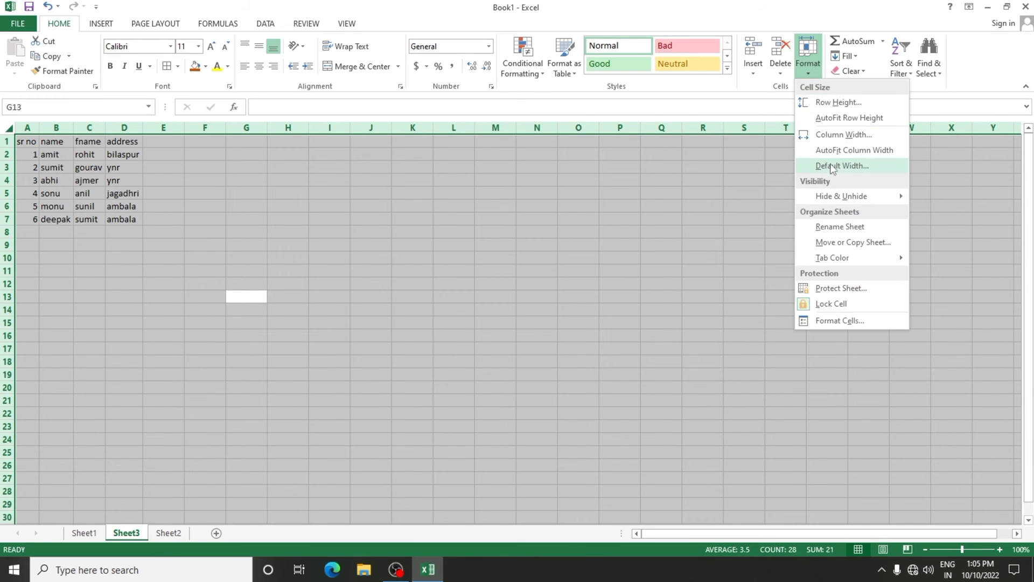
{"action": "left_click", "coordinate": [831, 135]}
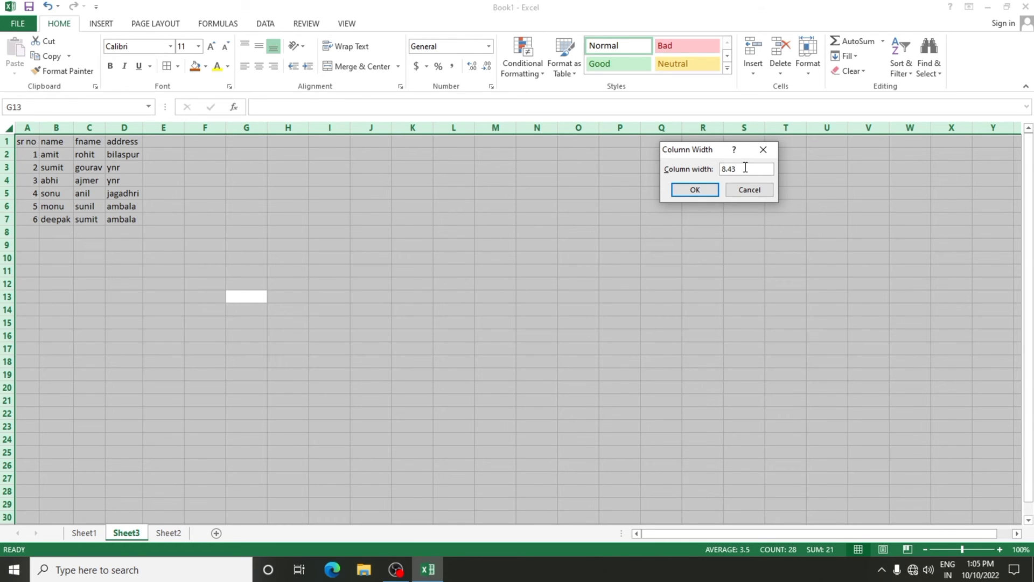
{"action": "type", "text": "8.43"}
{"action": "key", "text": "Return"}
{"action": "left_click", "coordinate": [161, 321]}
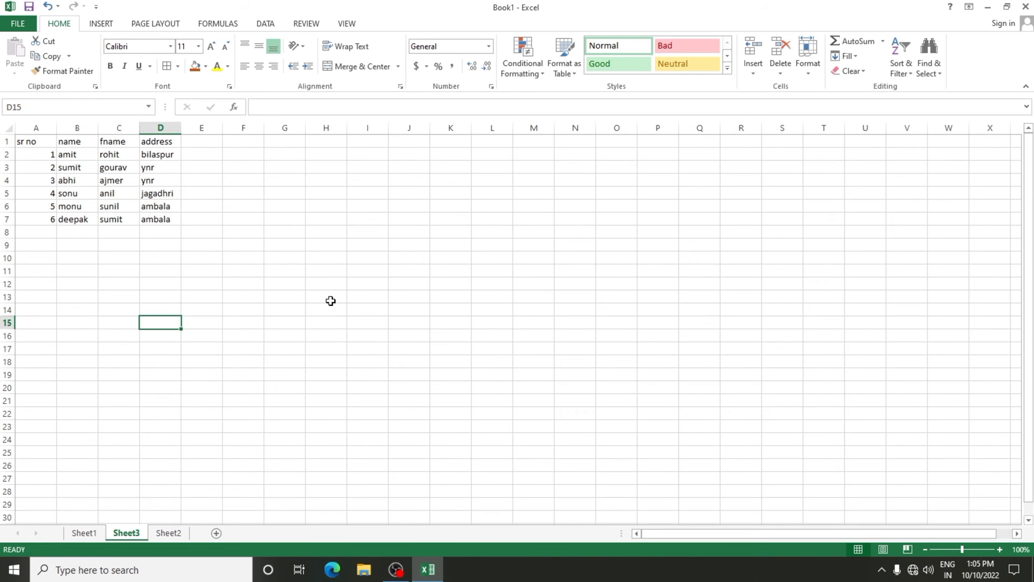
{"action": "left_click", "coordinate": [807, 57]}
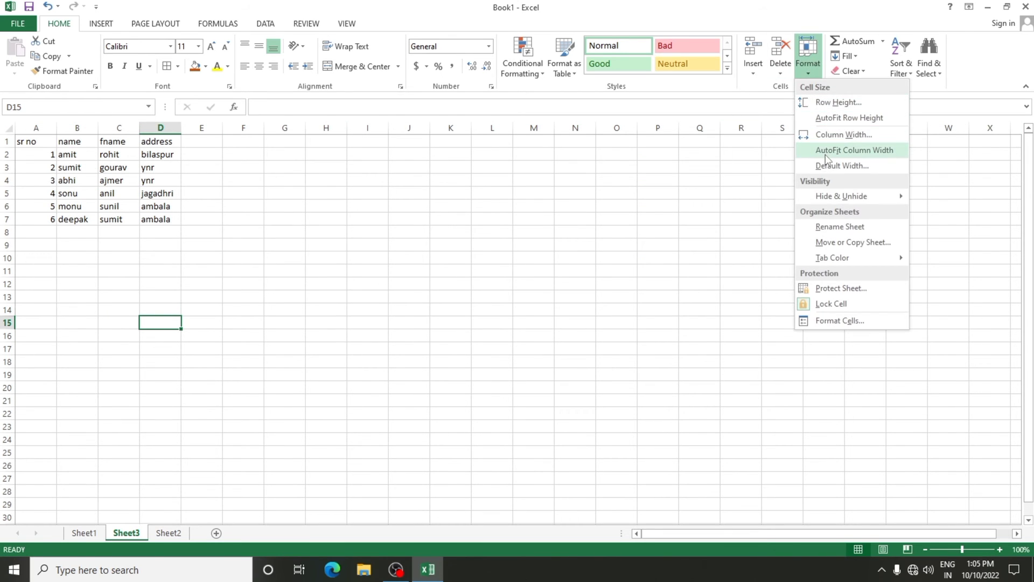
{"action": "mouse_move", "coordinate": [828, 200]}
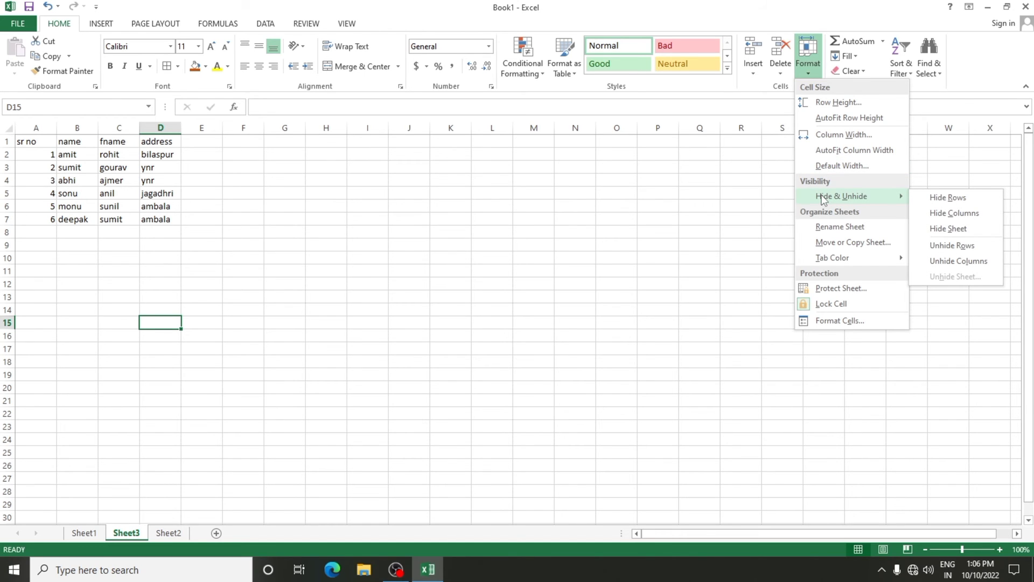
{"action": "left_click", "coordinate": [394, 325]}
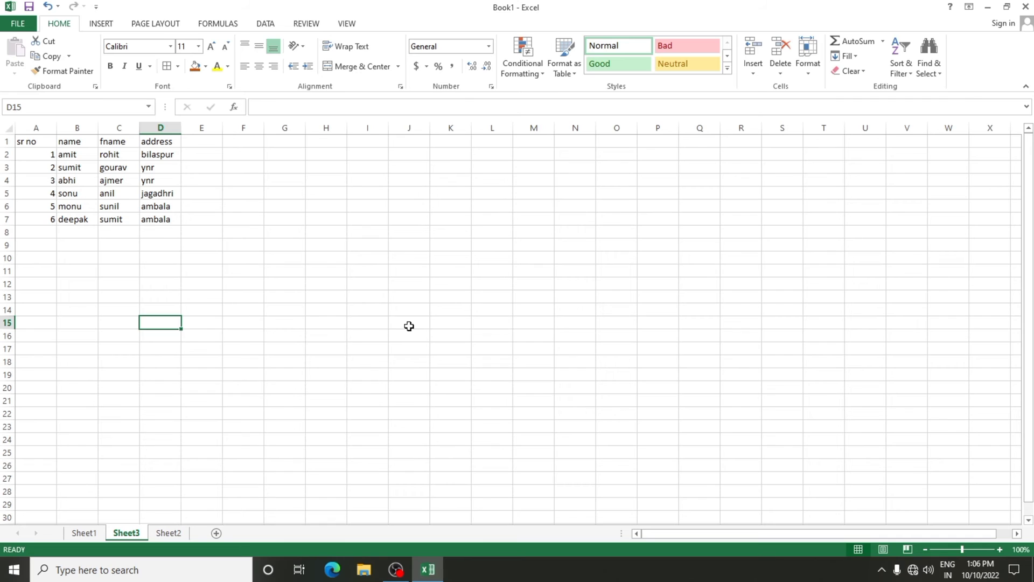
{"action": "left_click", "coordinate": [409, 323]}
Hide the fname column, column C.
{"action": "left_click", "coordinate": [118, 167]}
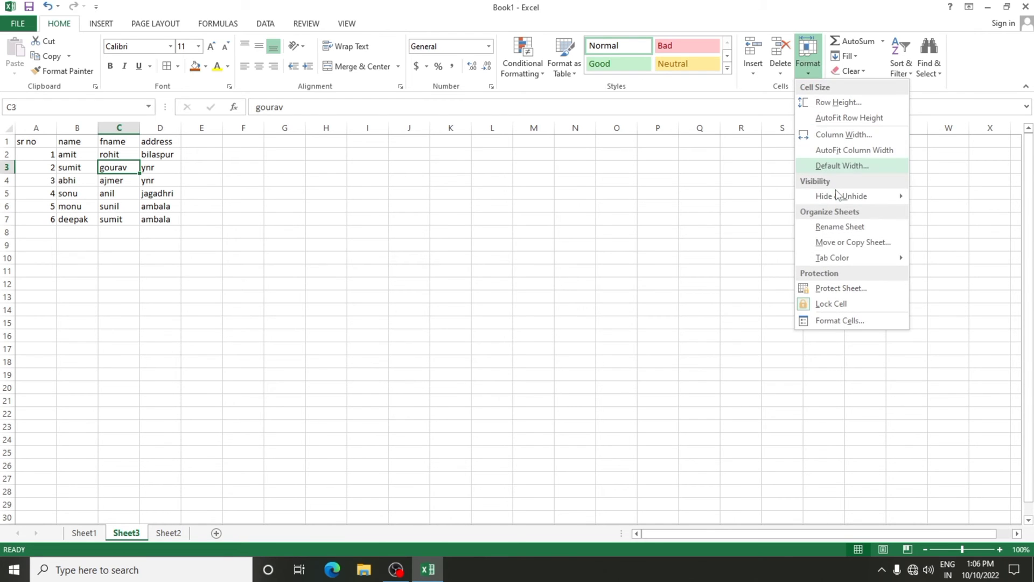
{"action": "mouse_move", "coordinate": [842, 196]}
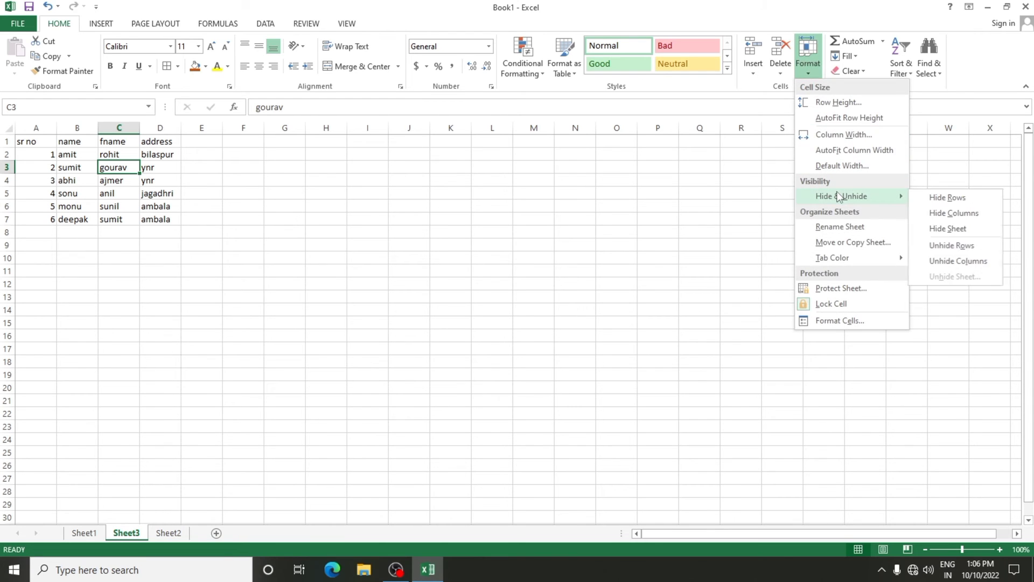
{"action": "left_click", "coordinate": [959, 213]}
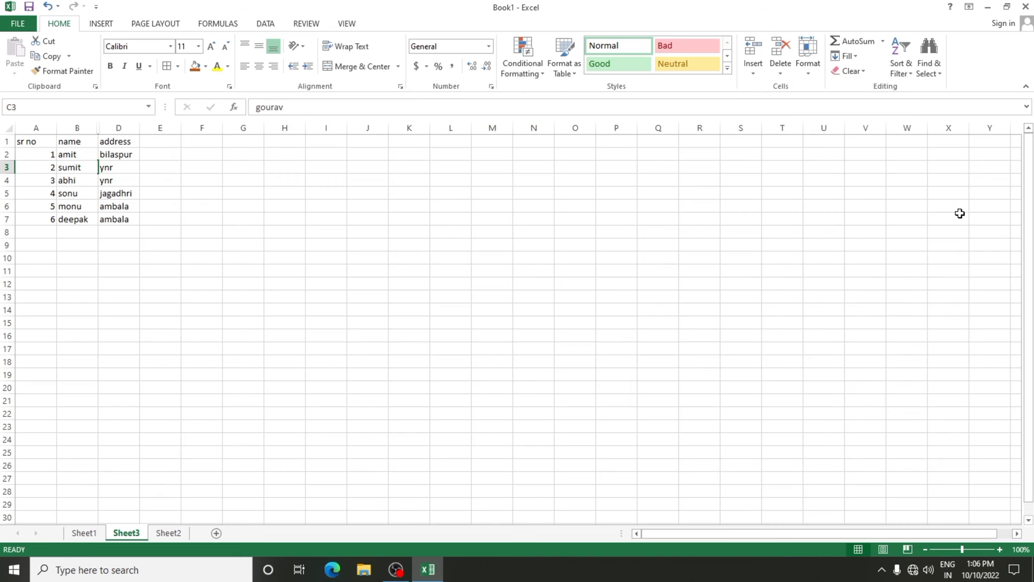
Try to unhide the columns with only the empty cell L18 selected.
{"action": "left_click", "coordinate": [467, 365]}
{"action": "left_click", "coordinate": [808, 60]}
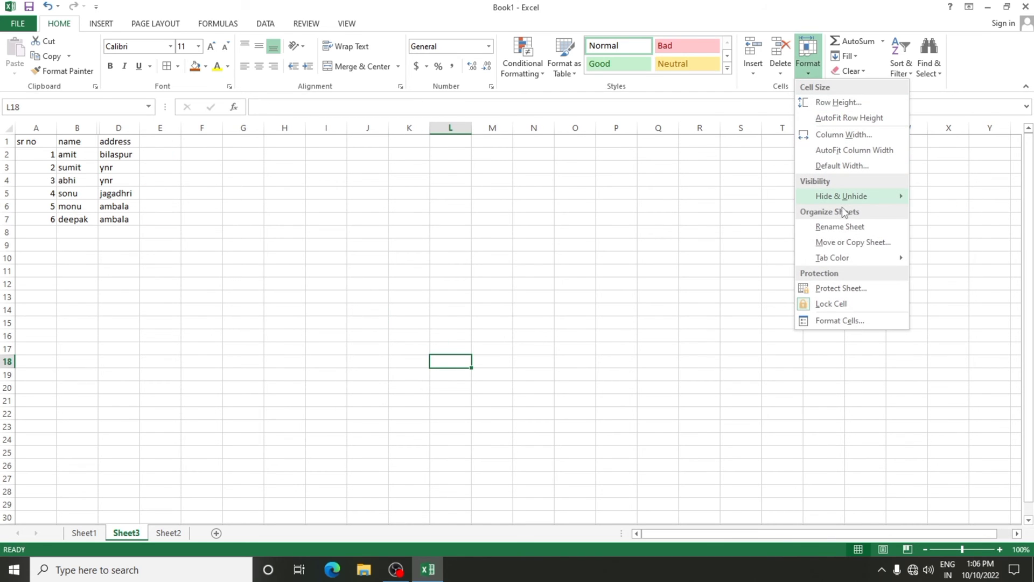
{"action": "mouse_move", "coordinate": [842, 195]}
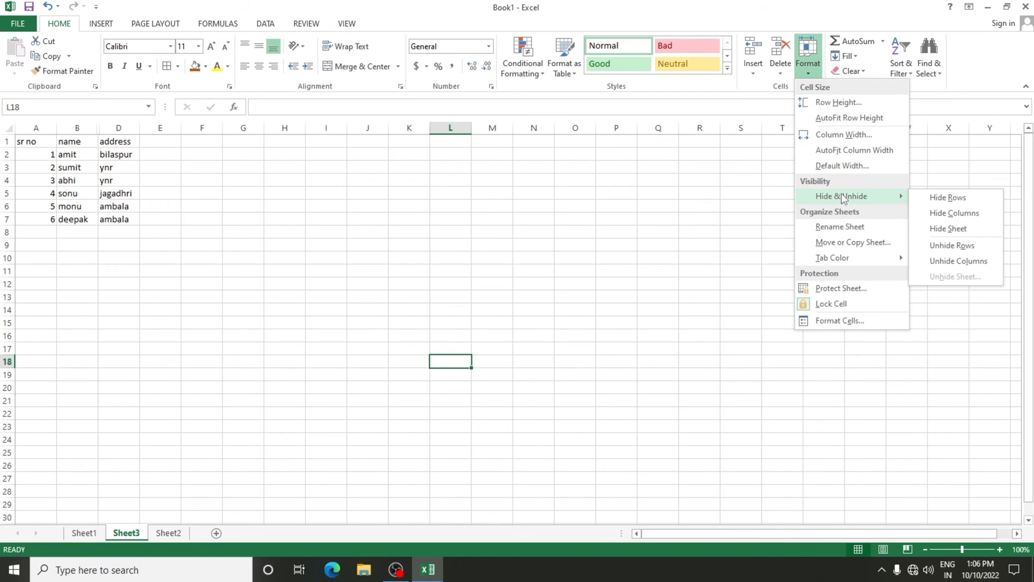
{"action": "left_click", "coordinate": [947, 262]}
{"action": "left_click", "coordinate": [406, 284]}
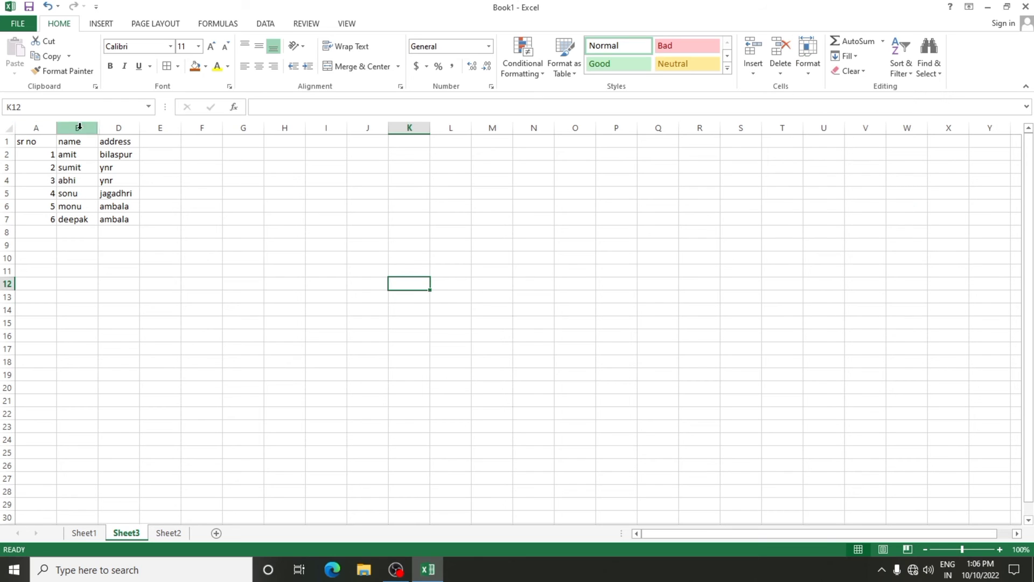
Unhide the fname column by applying Unhide Columns to the name and address columns, B through D.
{"action": "left_click", "coordinate": [201, 309]}
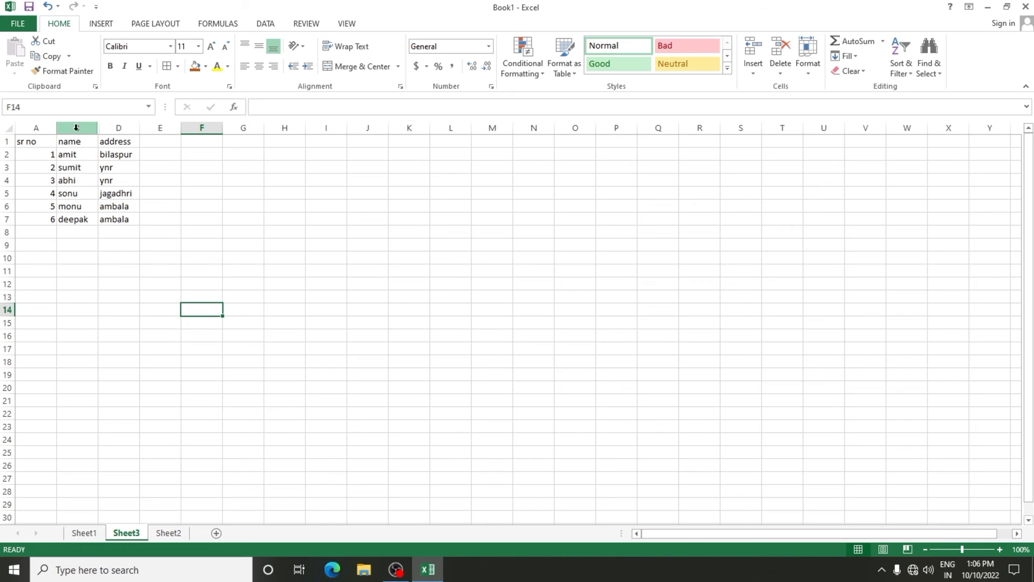
{"action": "left_click_drag", "start_coordinate": [76, 127], "coordinate": [119, 127]}
{"action": "left_click", "coordinate": [808, 63]}
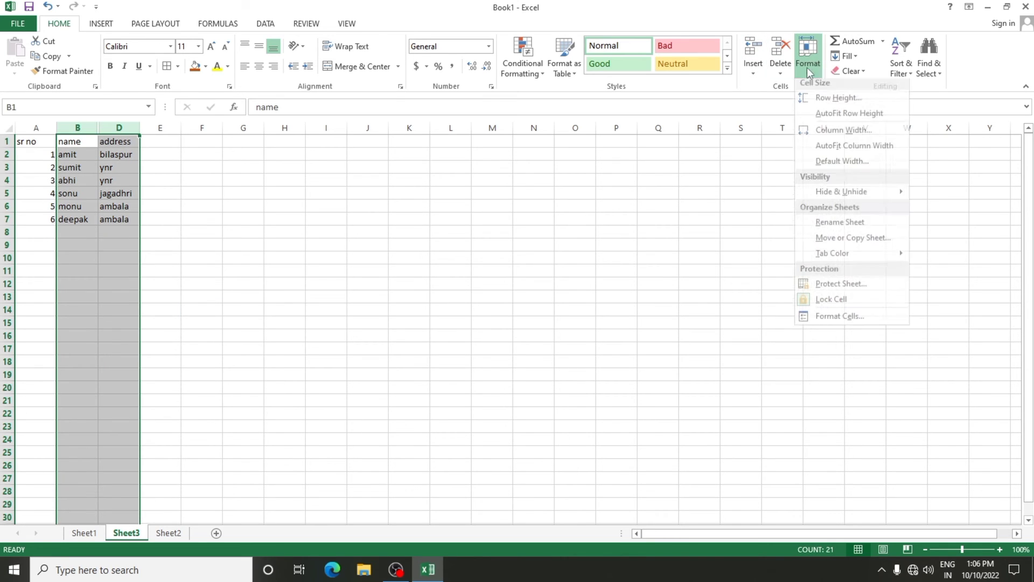
{"action": "mouse_move", "coordinate": [852, 199]}
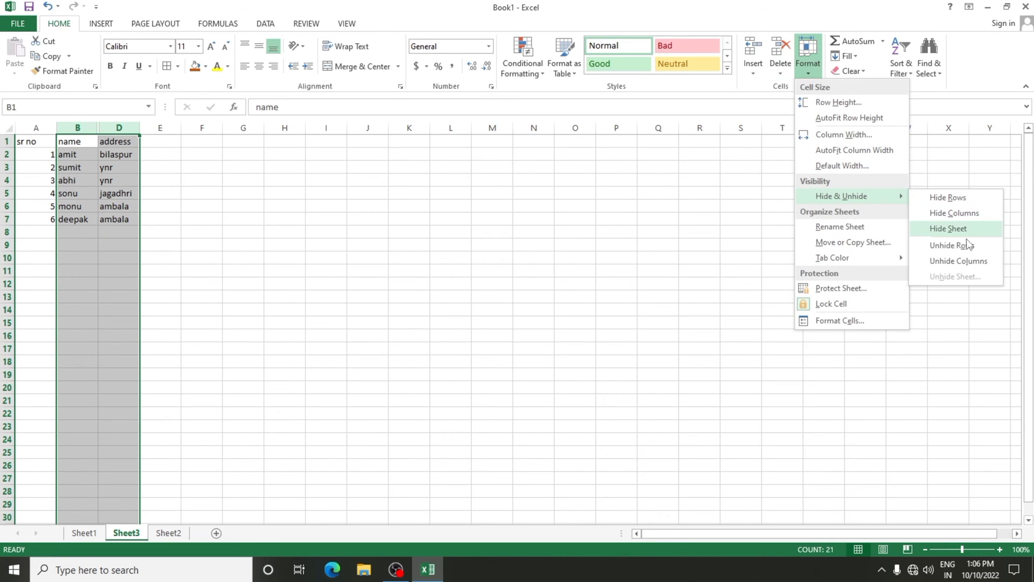
{"action": "left_click", "coordinate": [957, 263]}
{"action": "left_click", "coordinate": [520, 315]}
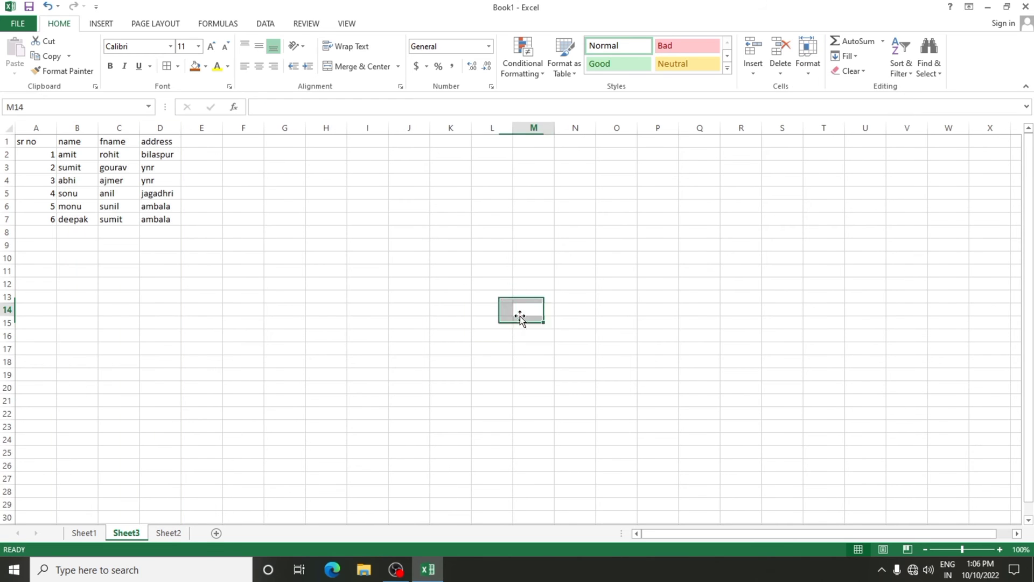
{"action": "left_click", "coordinate": [29, 195]}
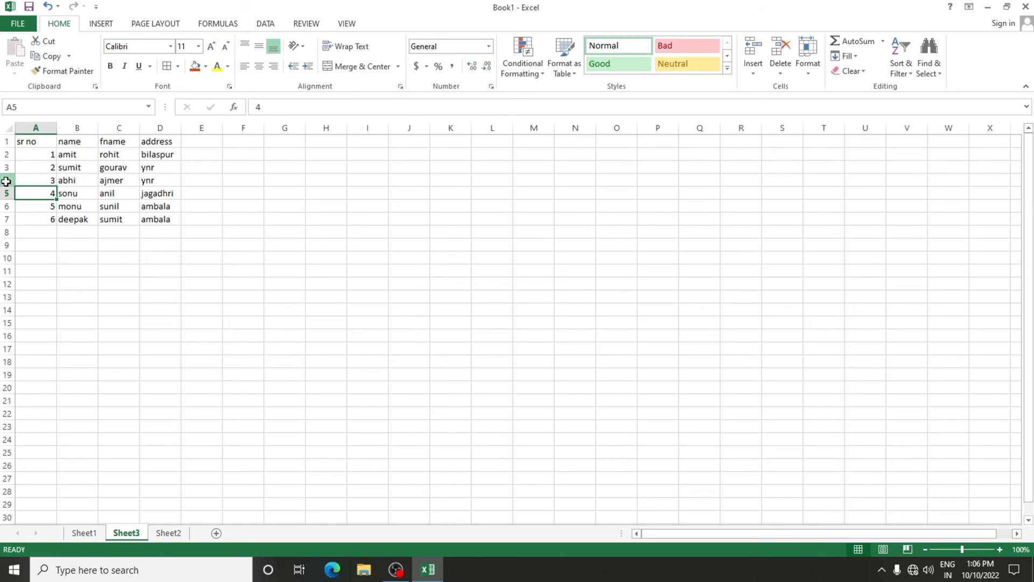
{"action": "left_click_drag", "start_coordinate": [6, 181], "coordinate": [6, 194]}
{"action": "left_click", "coordinate": [161, 284]}
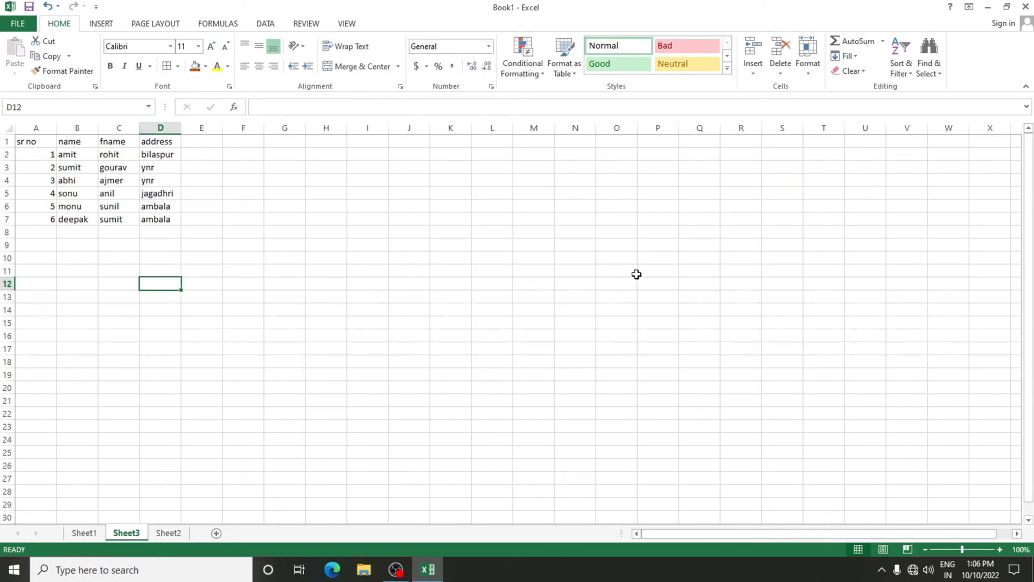
Rename Sheet3 as "report book".
{"action": "left_click", "coordinate": [808, 63]}
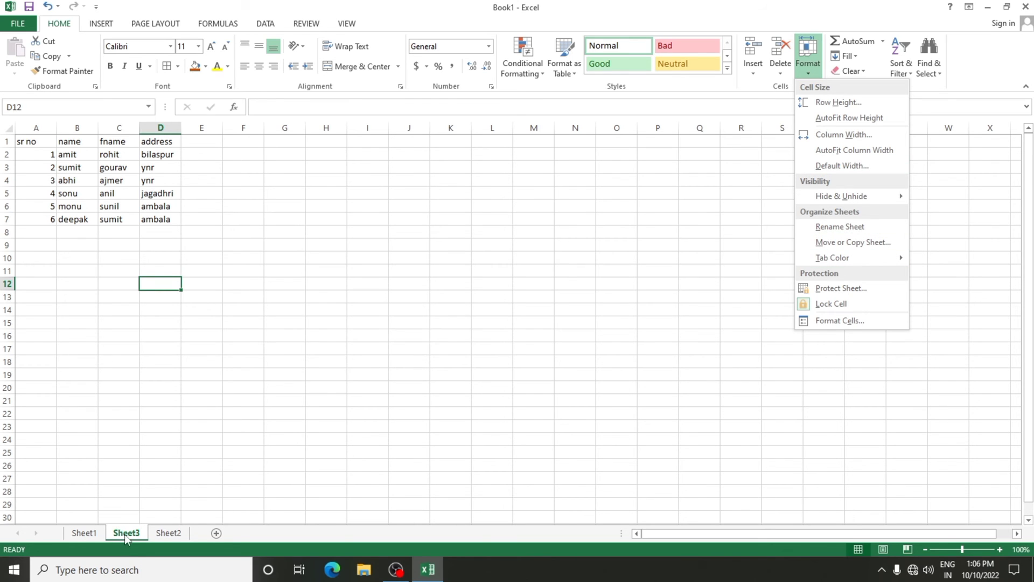
{"action": "left_click", "coordinate": [830, 227]}
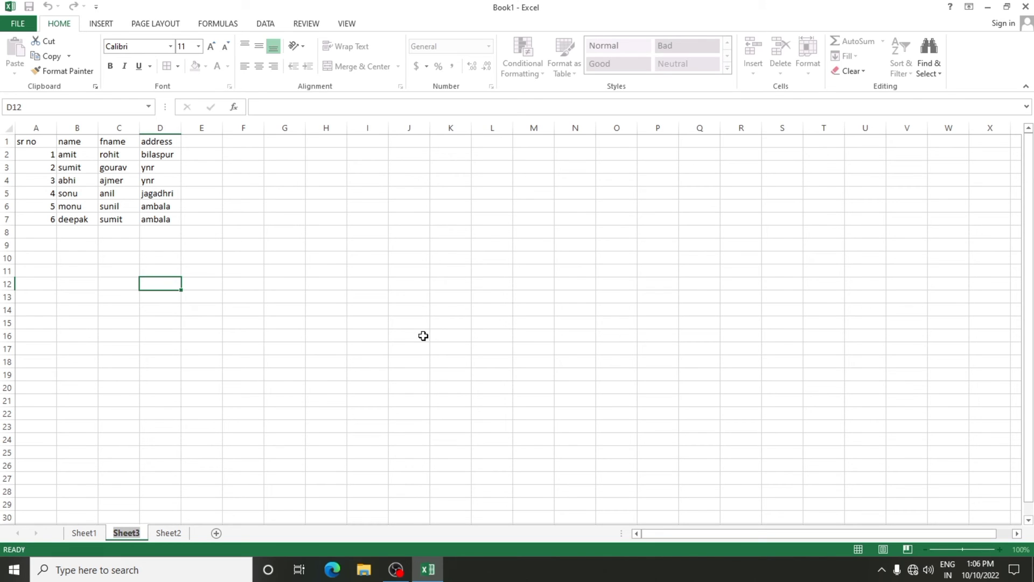
{"action": "type", "text": "report b"}
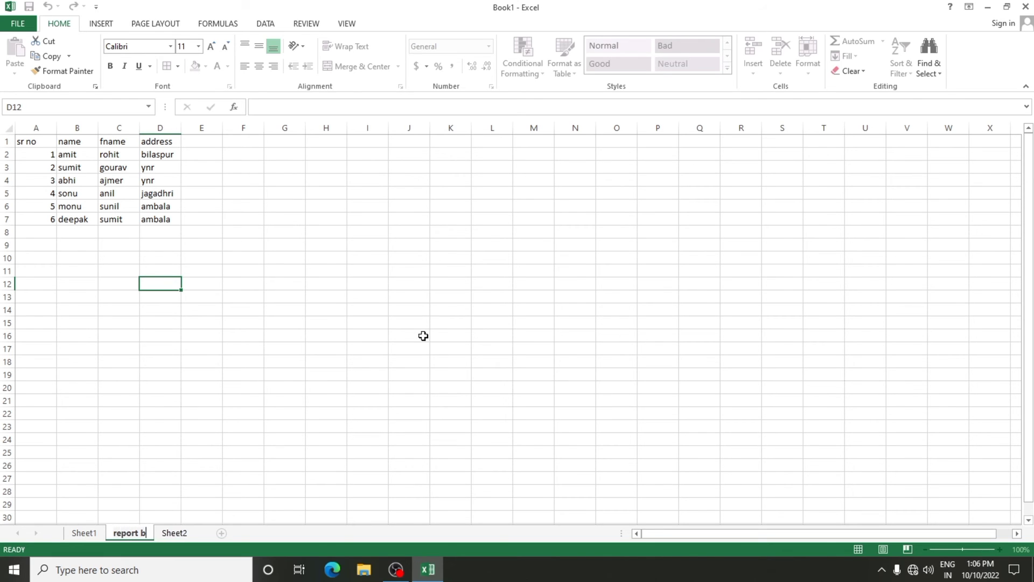
{"action": "type", "text": "ook"}
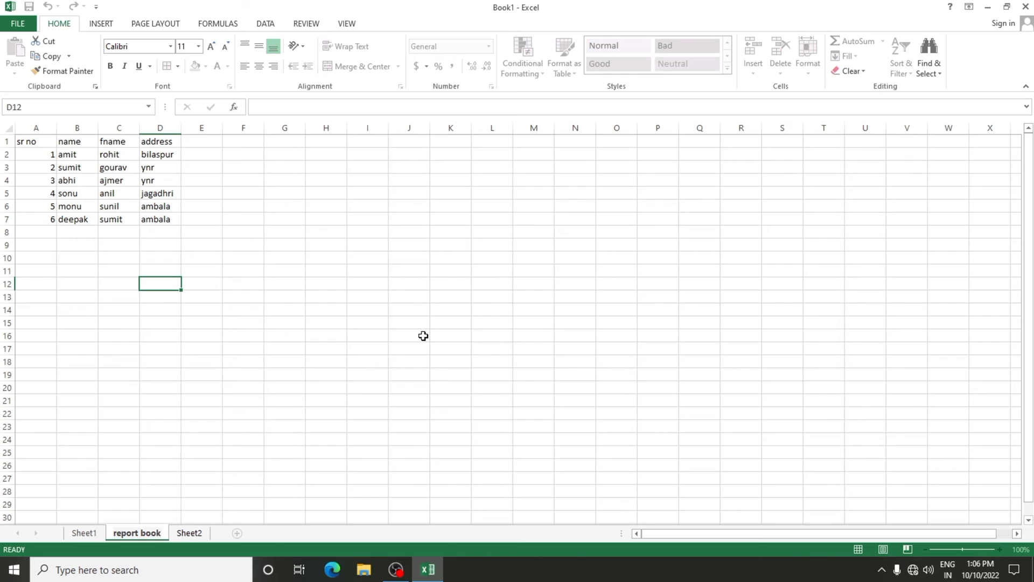
{"action": "left_click", "coordinate": [423, 336]}
Create a copy of the report book sheet at the end of Book1.
{"action": "left_click", "coordinate": [808, 56]}
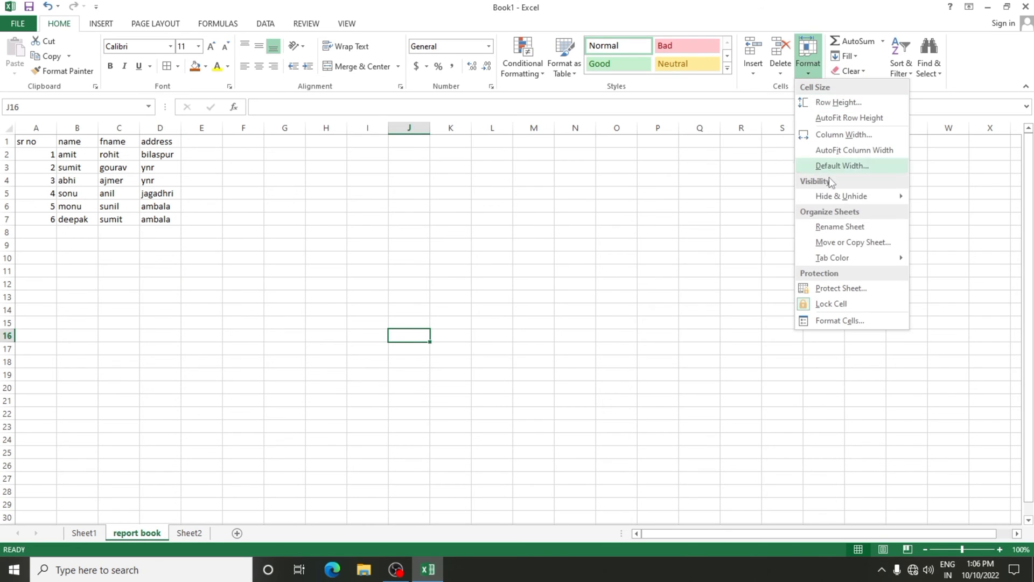
{"action": "left_click", "coordinate": [452, 366]}
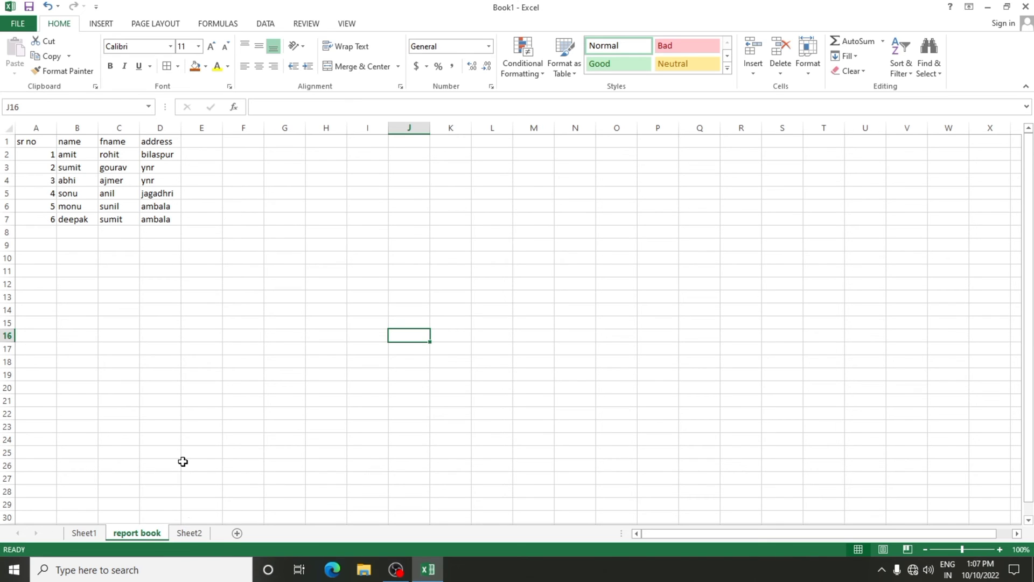
{"action": "right_click", "coordinate": [141, 532]}
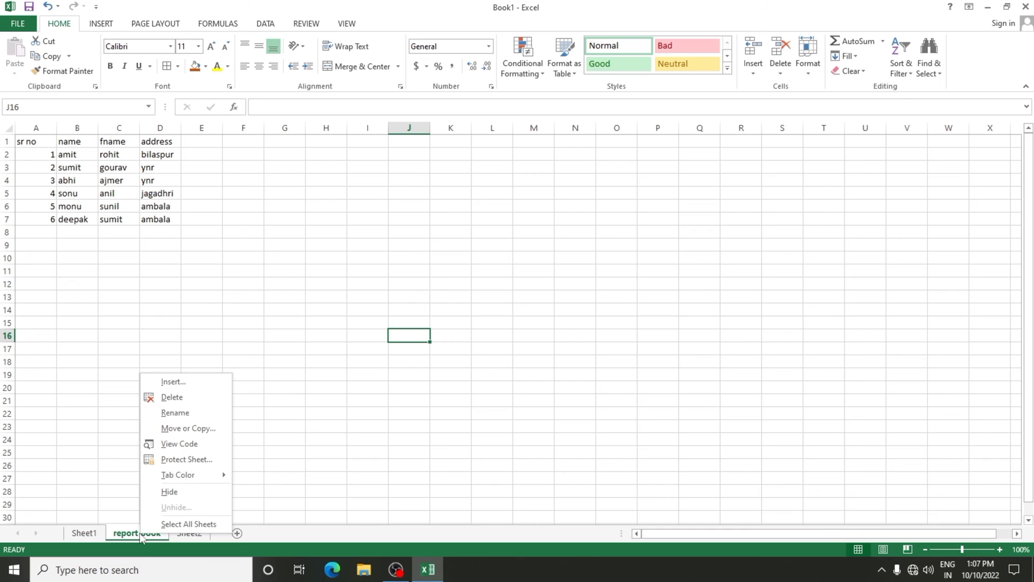
{"action": "left_click", "coordinate": [178, 429]}
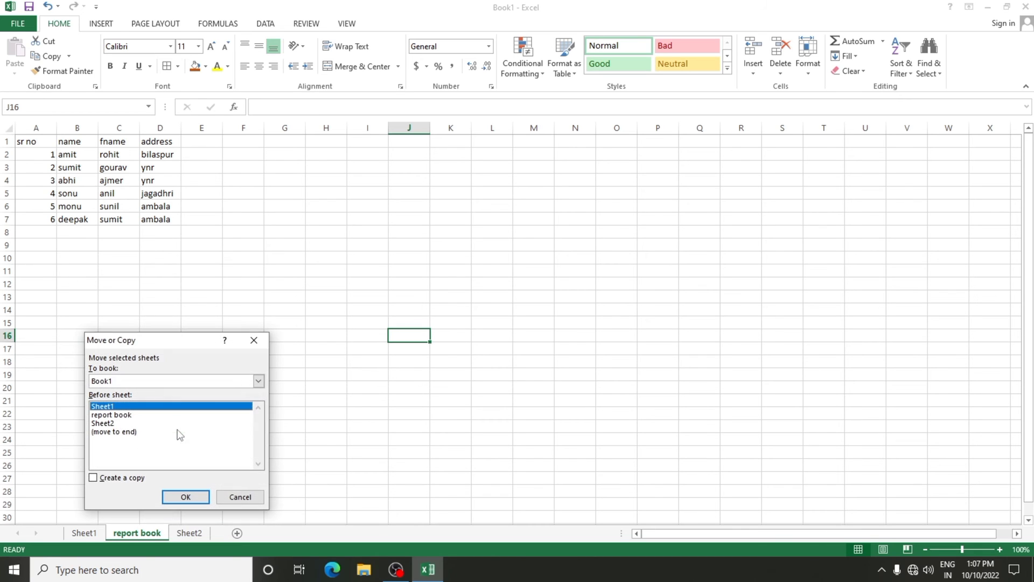
{"action": "left_click", "coordinate": [115, 432]}
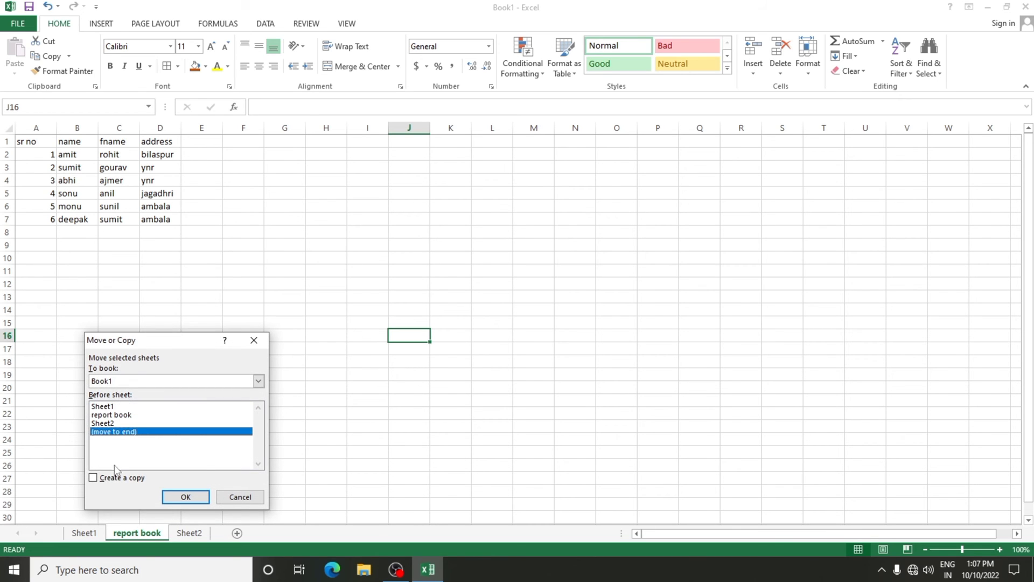
{"action": "left_click", "coordinate": [115, 478]}
{"action": "left_click", "coordinate": [185, 496]}
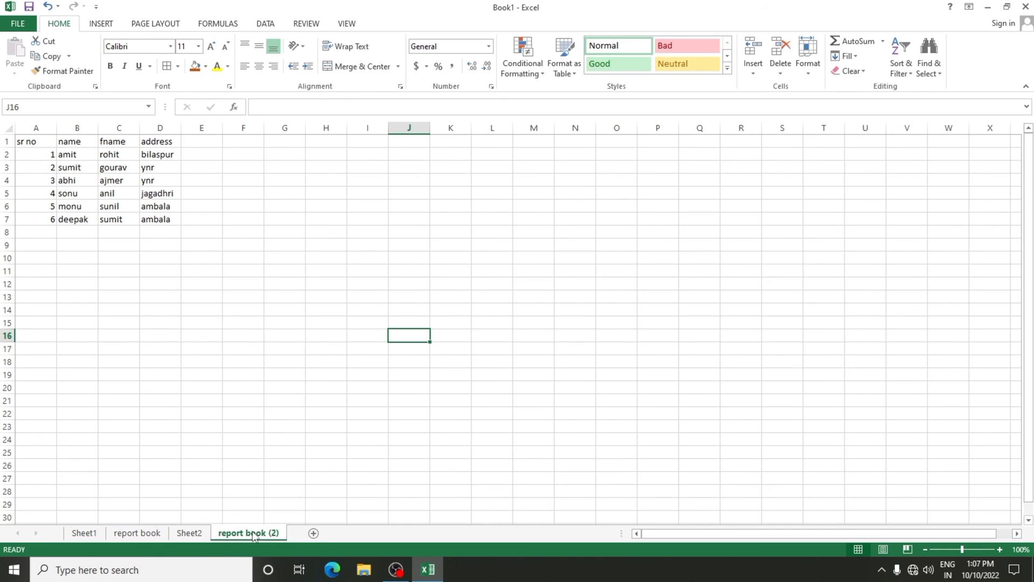
Colour the sheet tab of report book (2) red and switch to Sheet2.
{"action": "left_click", "coordinate": [246, 338]}
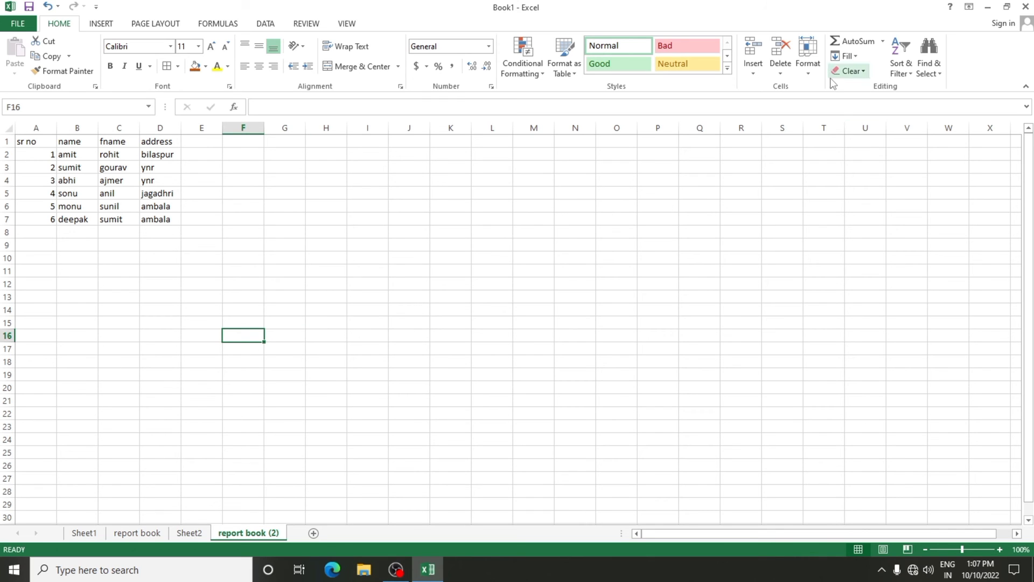
{"action": "left_click", "coordinate": [812, 72]}
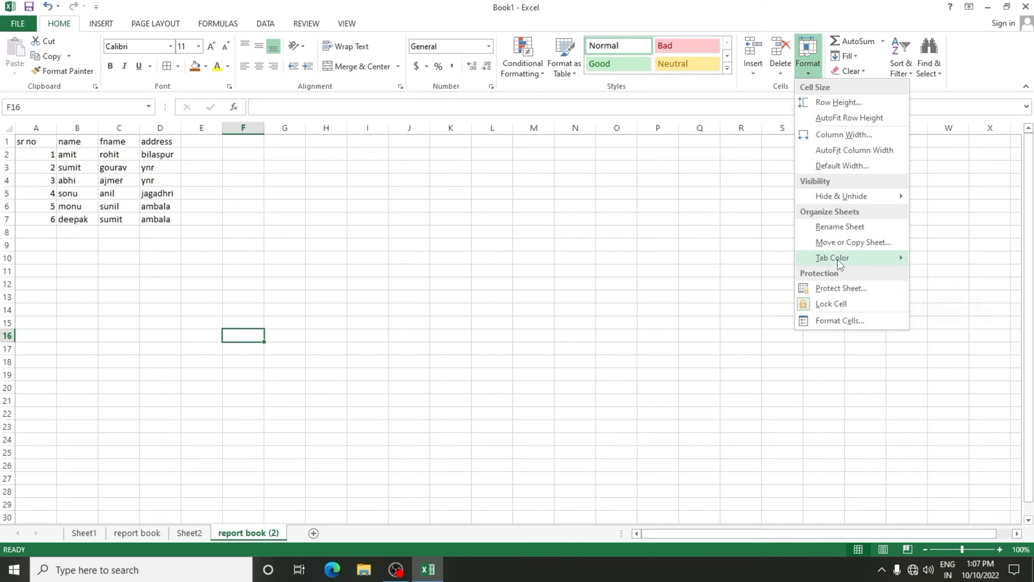
{"action": "mouse_move", "coordinate": [839, 264]}
{"action": "left_click", "coordinate": [927, 344]}
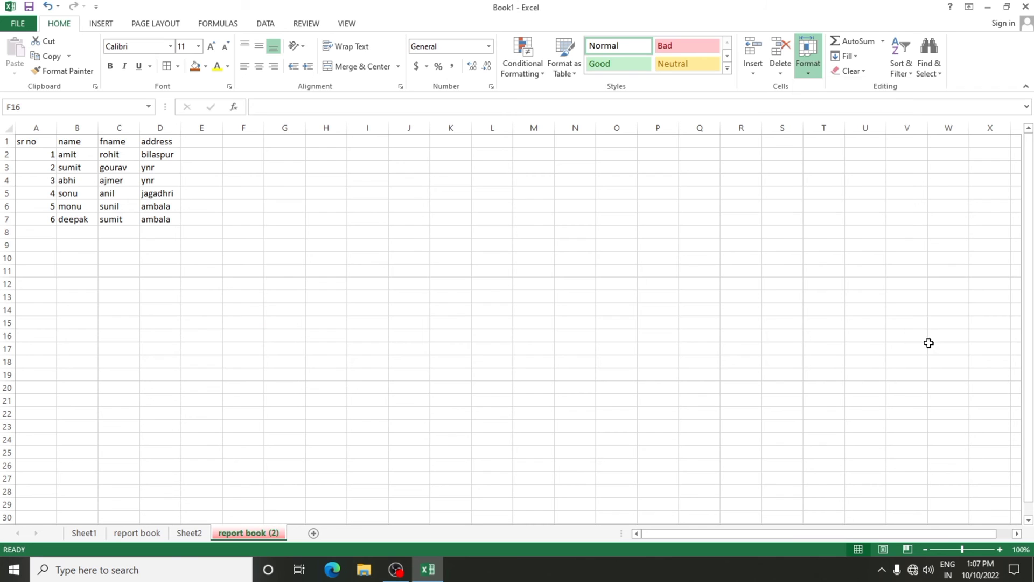
{"action": "key", "text": "ctrl+Page_Up"}
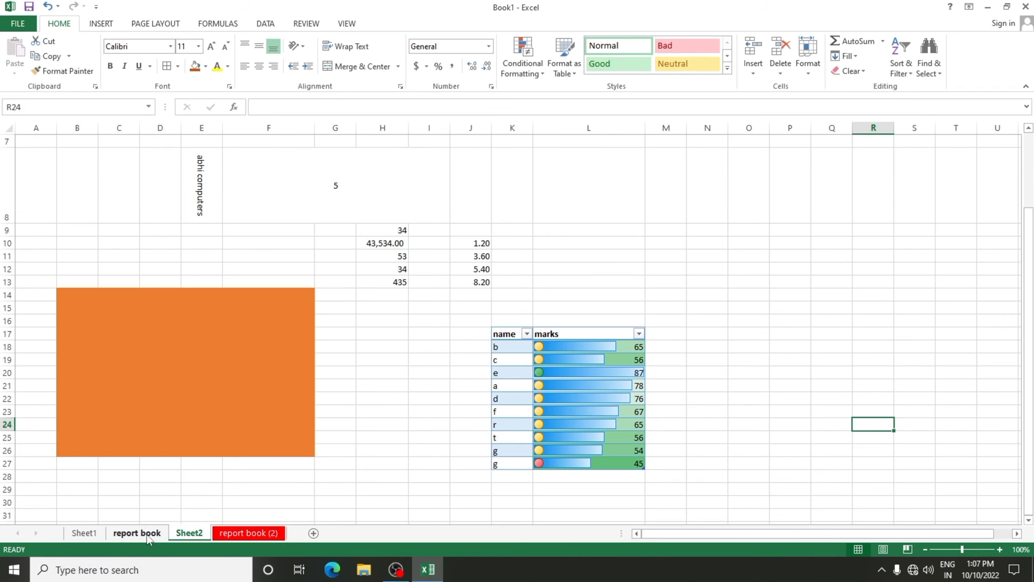
{"action": "left_click", "coordinate": [147, 535]}
{"action": "left_click", "coordinate": [224, 534]}
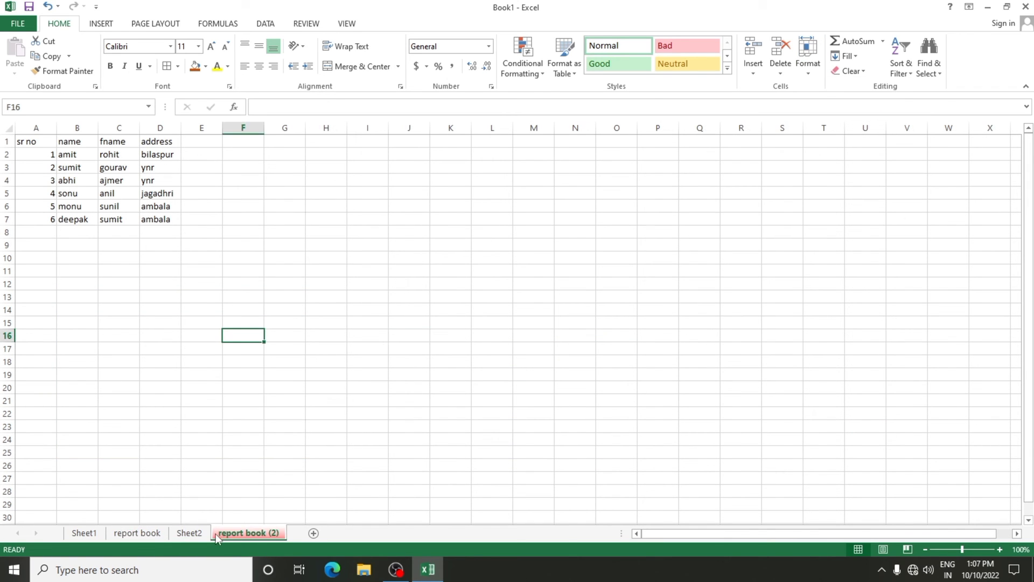
{"action": "left_click", "coordinate": [143, 535]}
{"action": "left_click", "coordinate": [818, 63]}
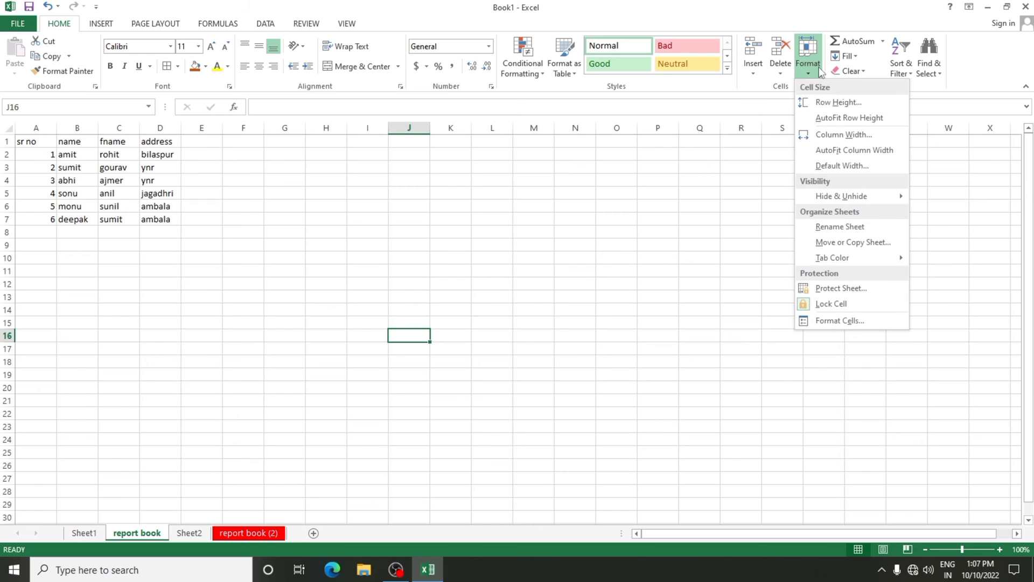
{"action": "left_click", "coordinate": [674, 285]}
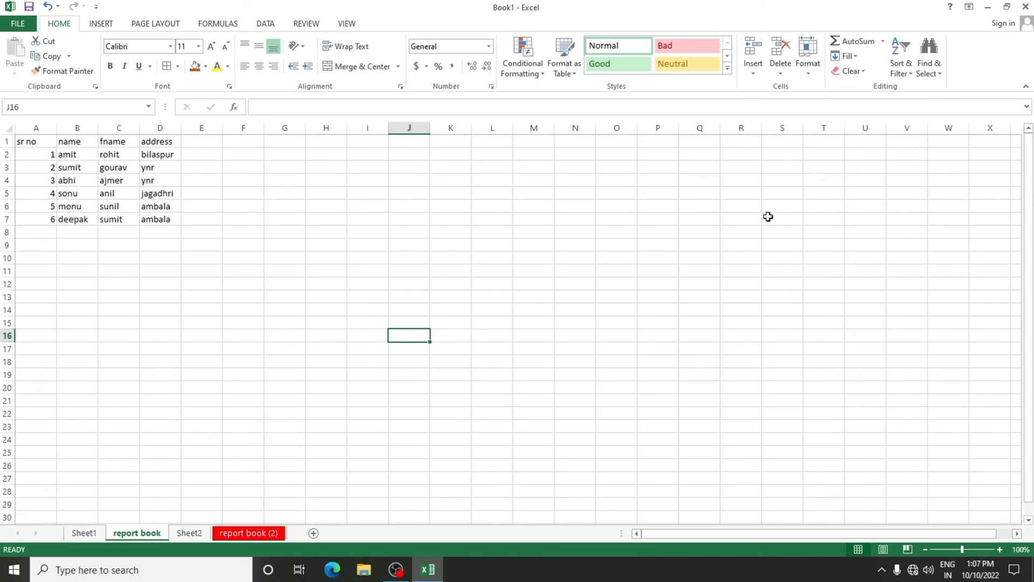
{"action": "left_click", "coordinate": [445, 351]}
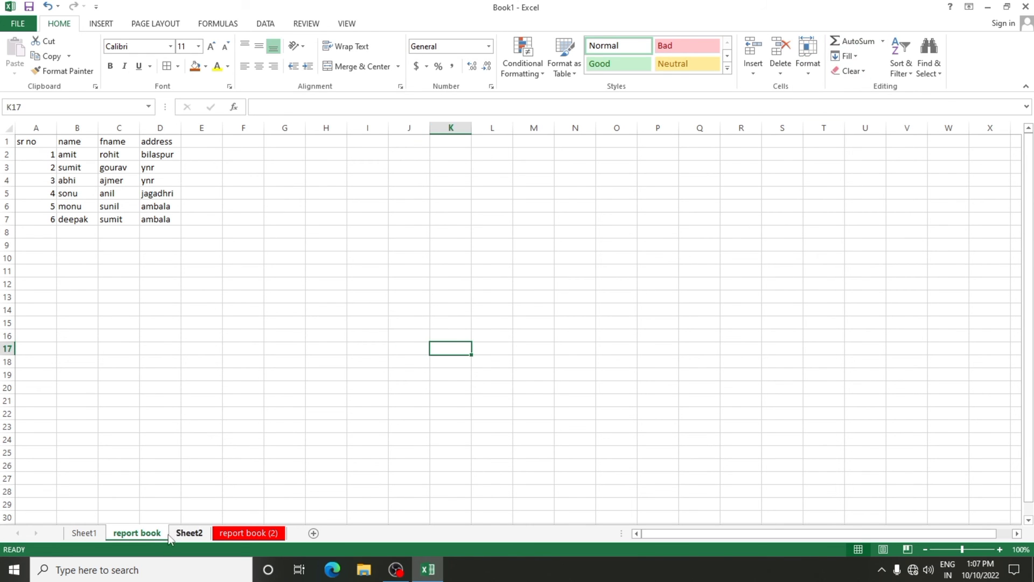
{"action": "left_click", "coordinate": [84, 533]}
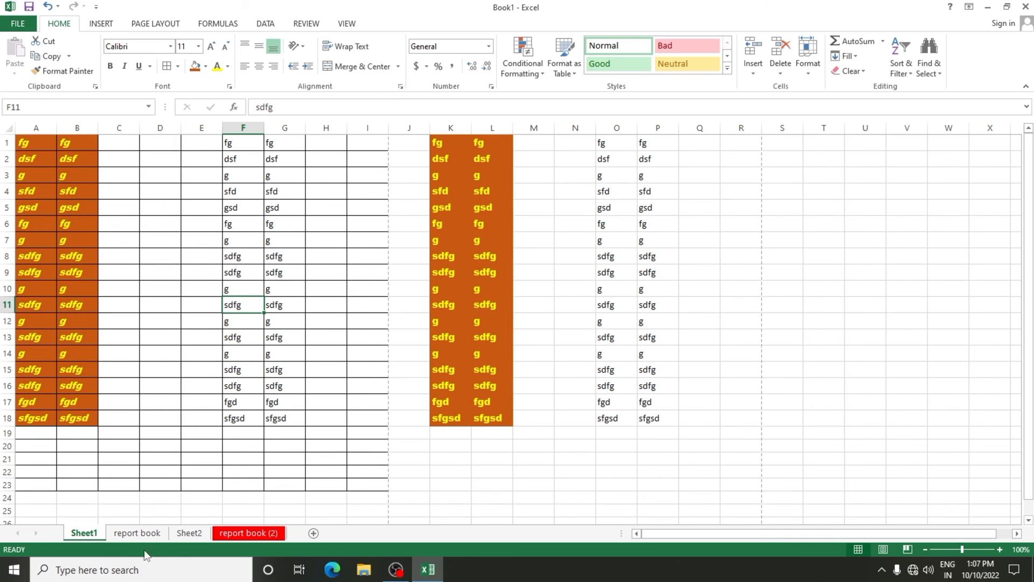
Total the marks column of the Sheet2 table in cell L28 with AutoSum.
{"action": "left_click", "coordinate": [186, 536]}
{"action": "left_click", "coordinate": [389, 423]}
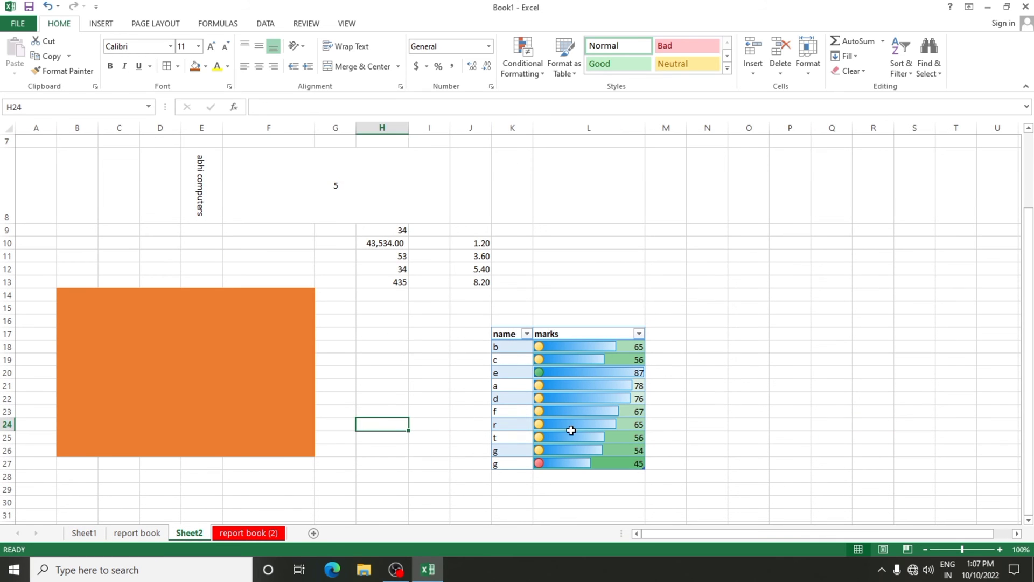
{"action": "scroll", "coordinate": [571, 431], "scroll_direction": "down", "scroll_amount": 1}
{"action": "left_click_drag", "start_coordinate": [620, 245], "coordinate": [645, 381]}
{"action": "left_click", "coordinate": [845, 41]}
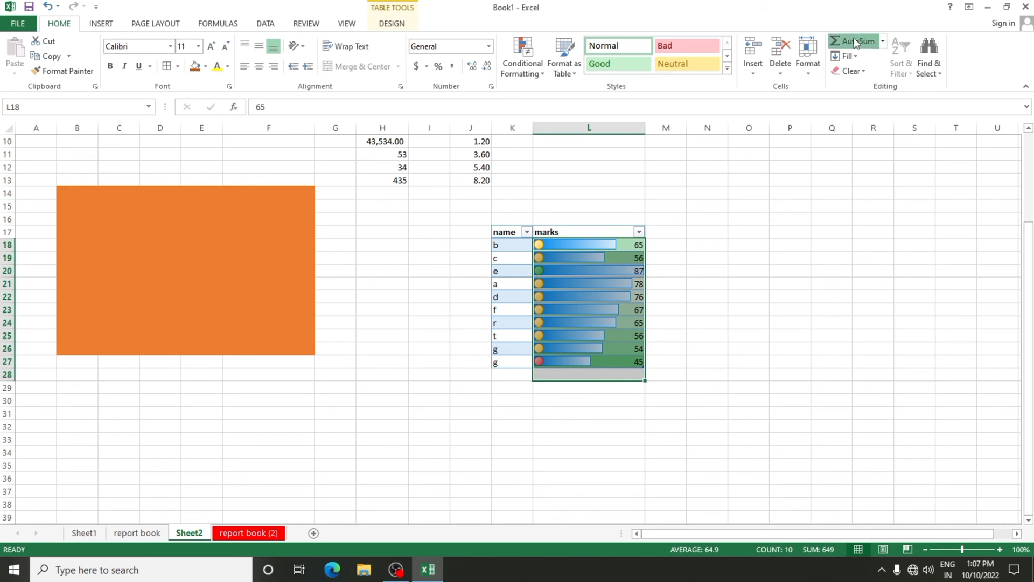
{"action": "left_click", "coordinate": [778, 341]}
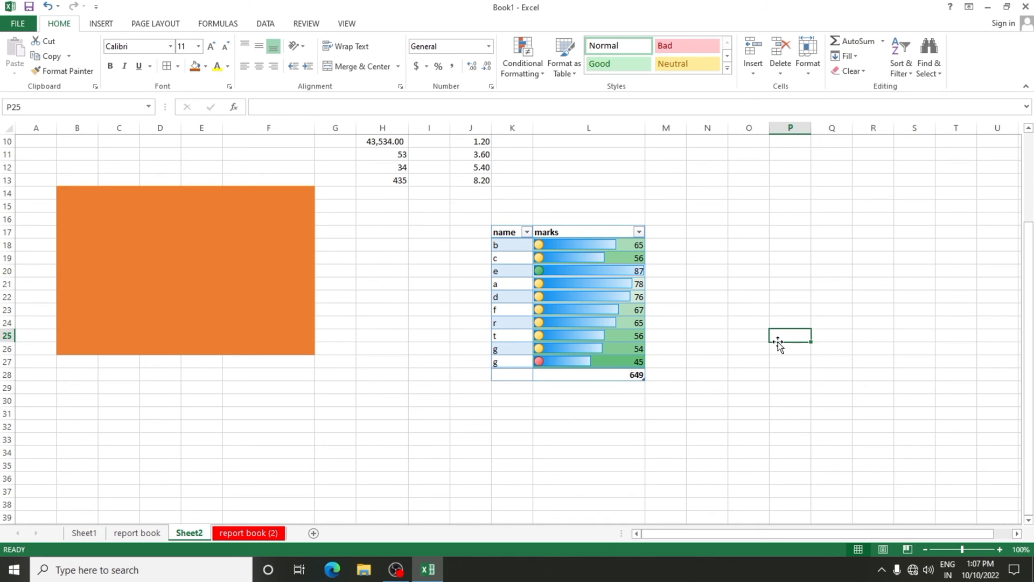
Enter a sample first name in cell I31 below the marks table.
{"action": "left_click", "coordinate": [847, 56]}
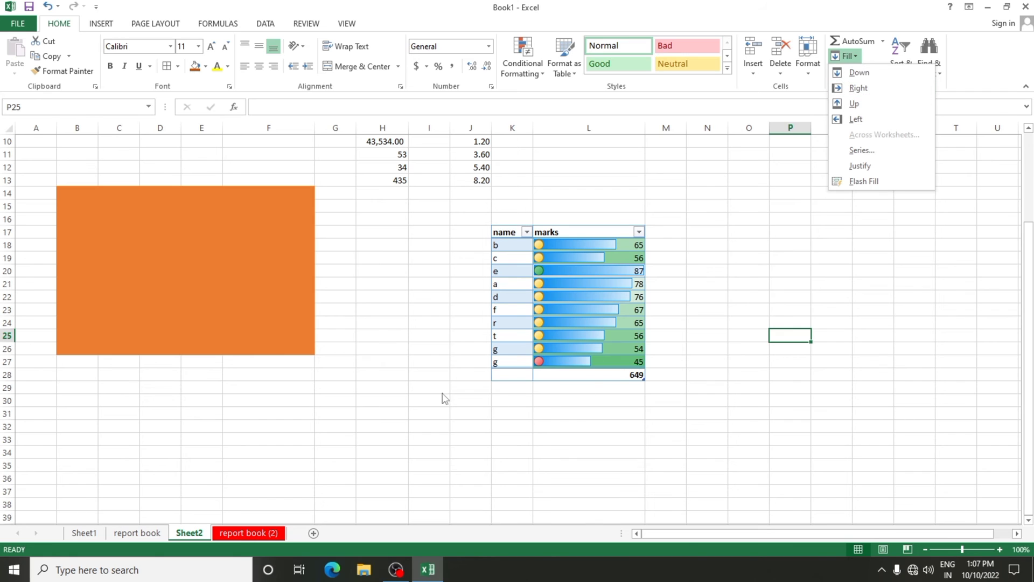
{"action": "left_click", "coordinate": [429, 402]}
{"action": "left_click", "coordinate": [429, 413]}
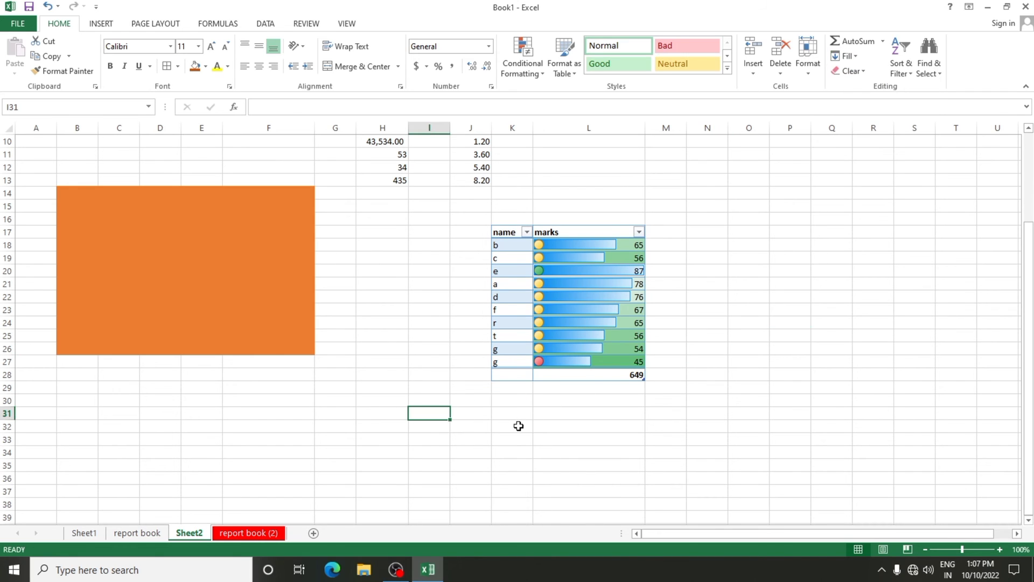
{"action": "type", "text": "amit"}
{"action": "key", "text": "Return"}
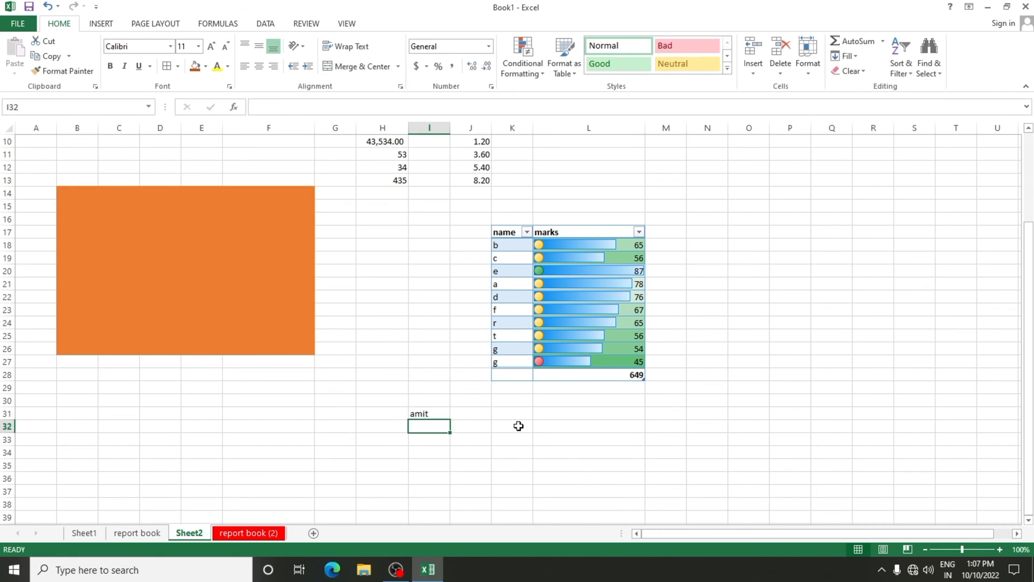
Enter a different sample first name in cell I31, replacing the existing entry.
{"action": "key", "text": "Up"}
{"action": "type", "text": "am"}
{"action": "key", "text": "BackSpace"}
{"action": "key", "text": "BackSpace"}
{"action": "type", "text": "b"}
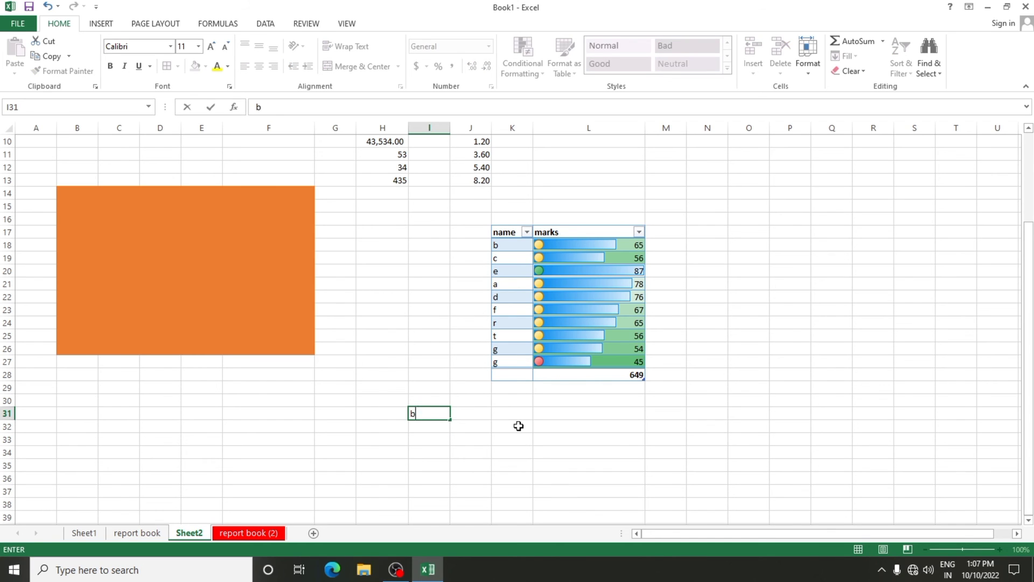
{"action": "key", "text": "BackSpace"}
{"action": "type", "text": "abhi"}
{"action": "key", "text": "Return"}
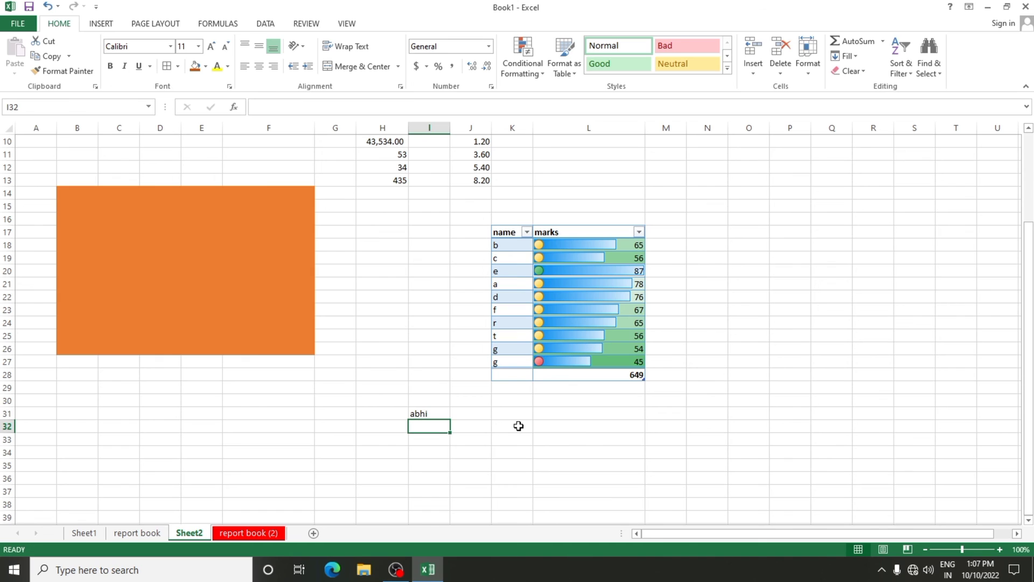
Fill the name from I31 down into I32 and right into J31.
{"action": "key", "text": "ctrl+d"}
{"action": "key", "text": "Right"}
{"action": "key", "text": "Up"}
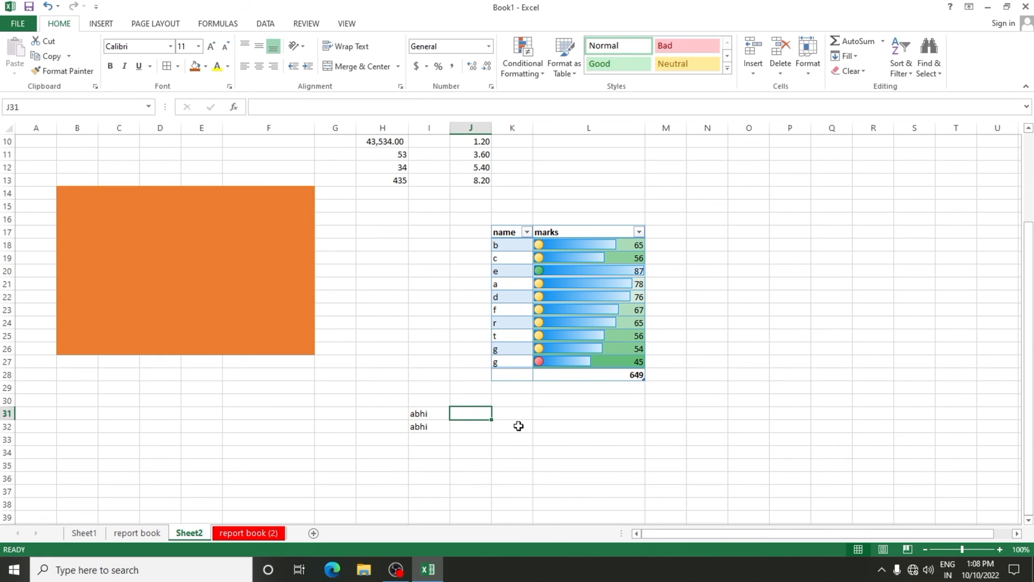
{"action": "key", "text": "ctrl+r"}
Fill the name from I31 up into I30 and left into H31.
{"action": "key", "text": "Up"}
{"action": "key", "text": "Left"}
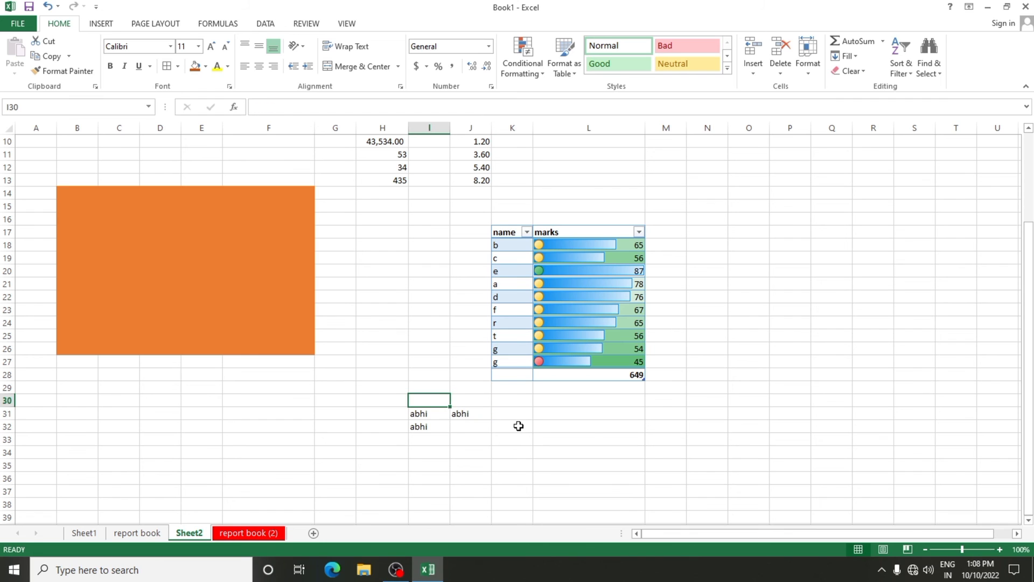
{"action": "left_click", "coordinate": [844, 56]}
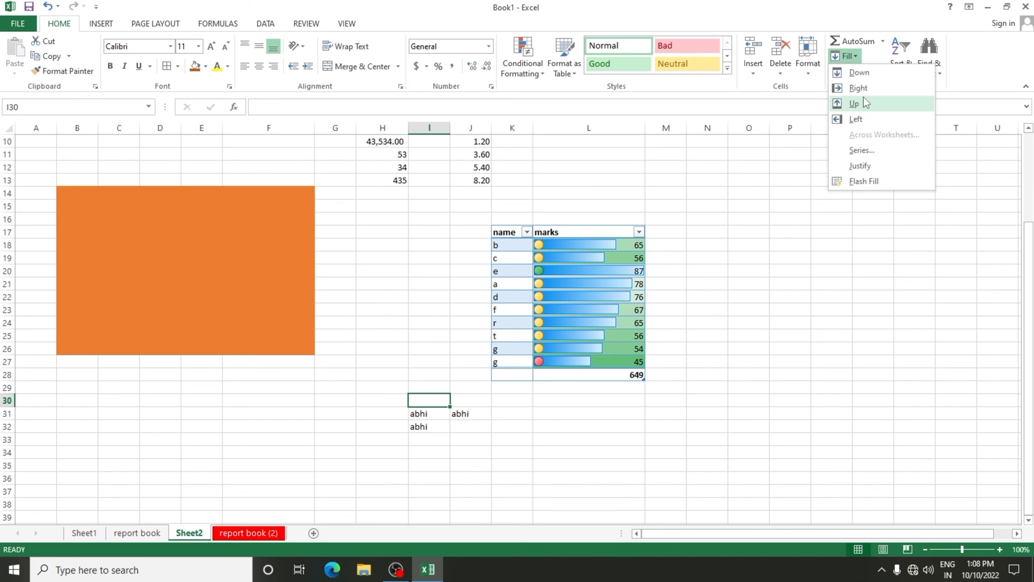
{"action": "left_click", "coordinate": [864, 102]}
{"action": "left_click", "coordinate": [384, 411]}
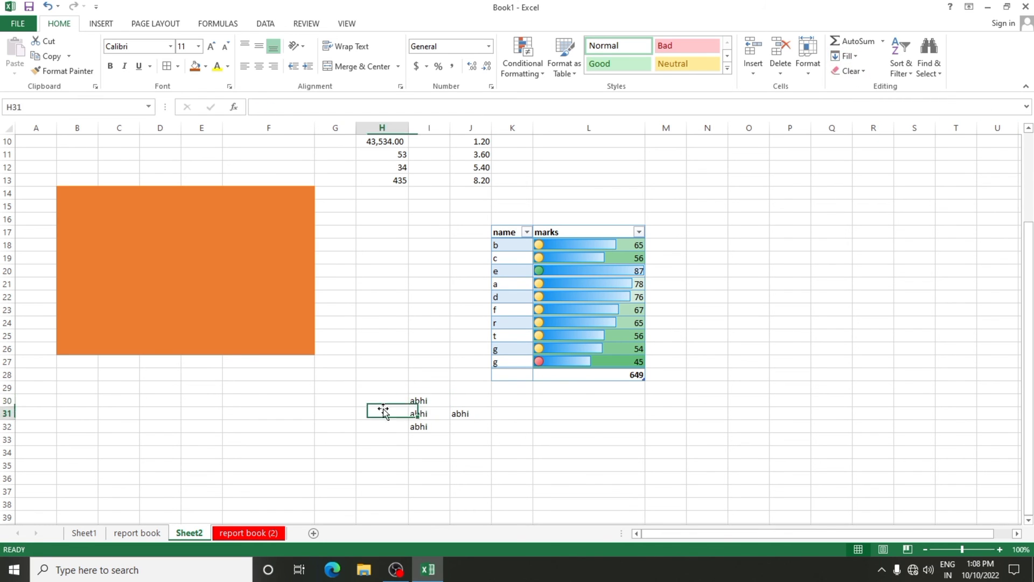
{"action": "left_click", "coordinate": [850, 70]}
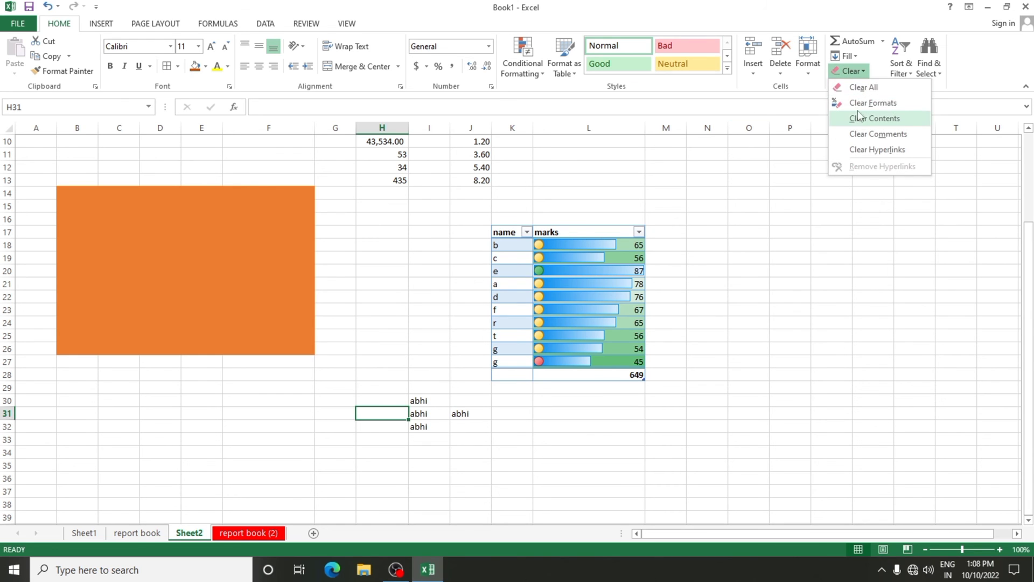
{"action": "left_click", "coordinate": [846, 56]}
{"action": "left_click", "coordinate": [859, 118]}
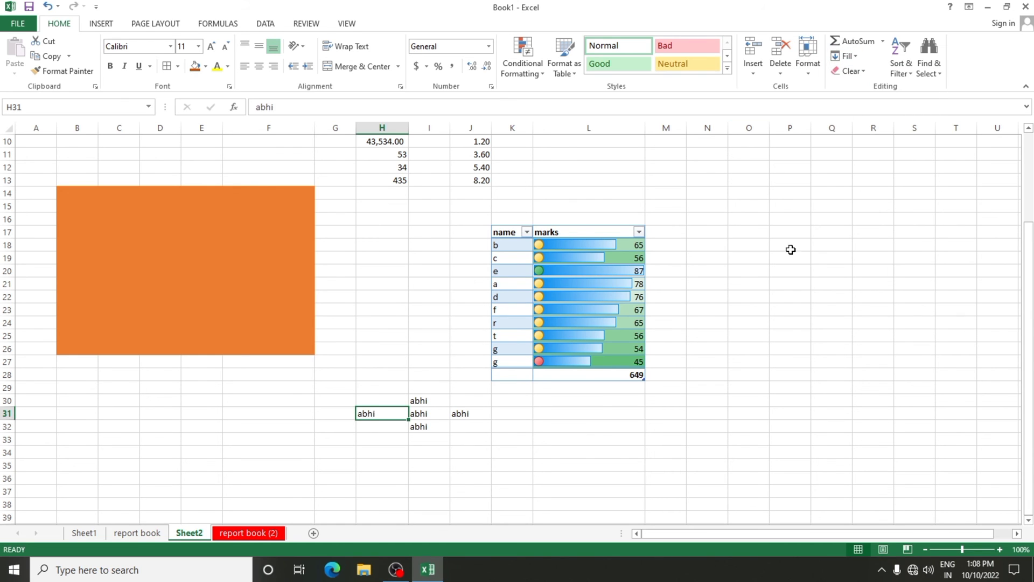
{"action": "left_click", "coordinate": [751, 467]}
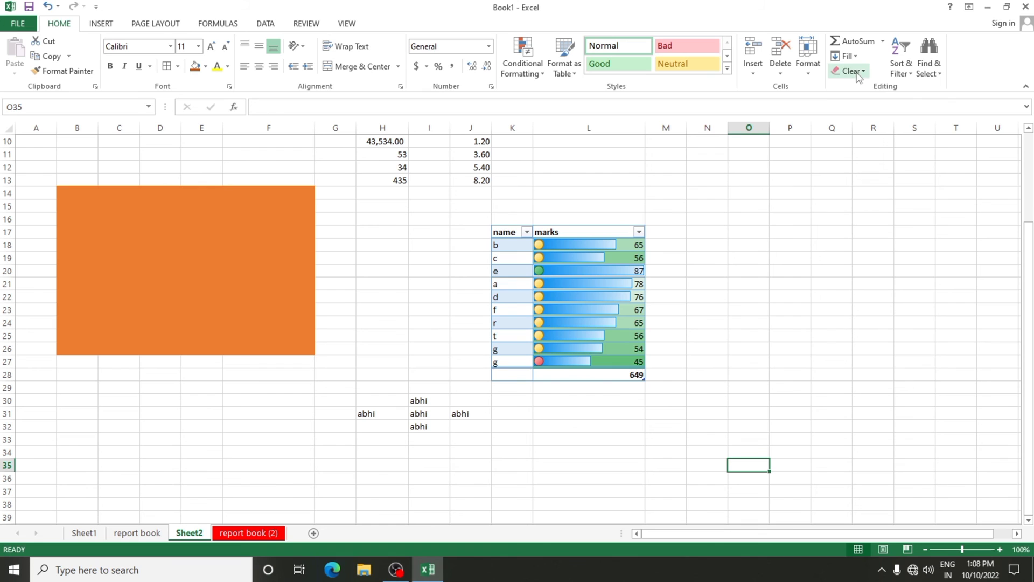
{"action": "left_click", "coordinate": [846, 56]}
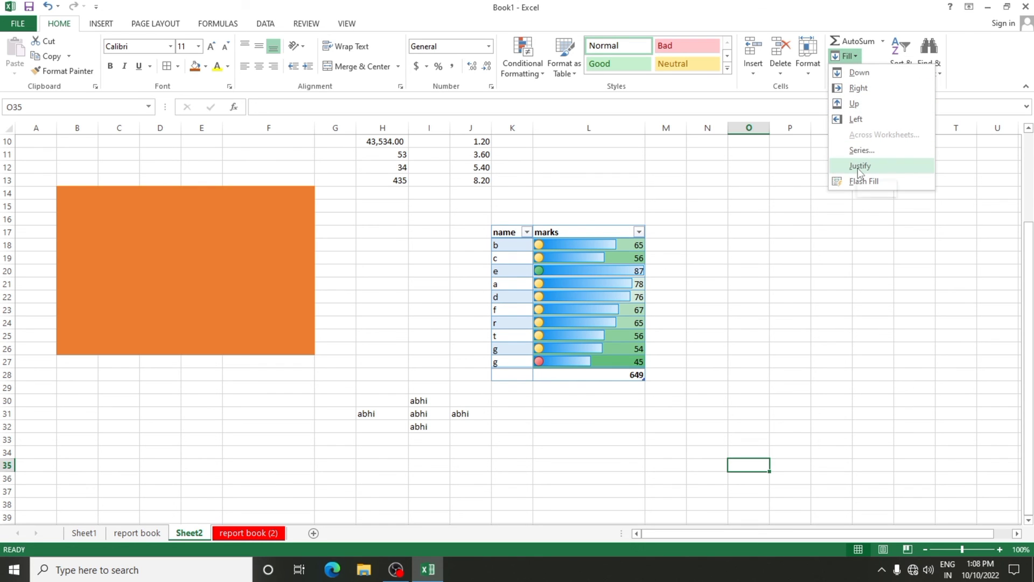
{"action": "left_click", "coordinate": [759, 298]}
{"action": "scroll", "coordinate": [92, 413], "scroll_direction": "up", "scroll_amount": 3}
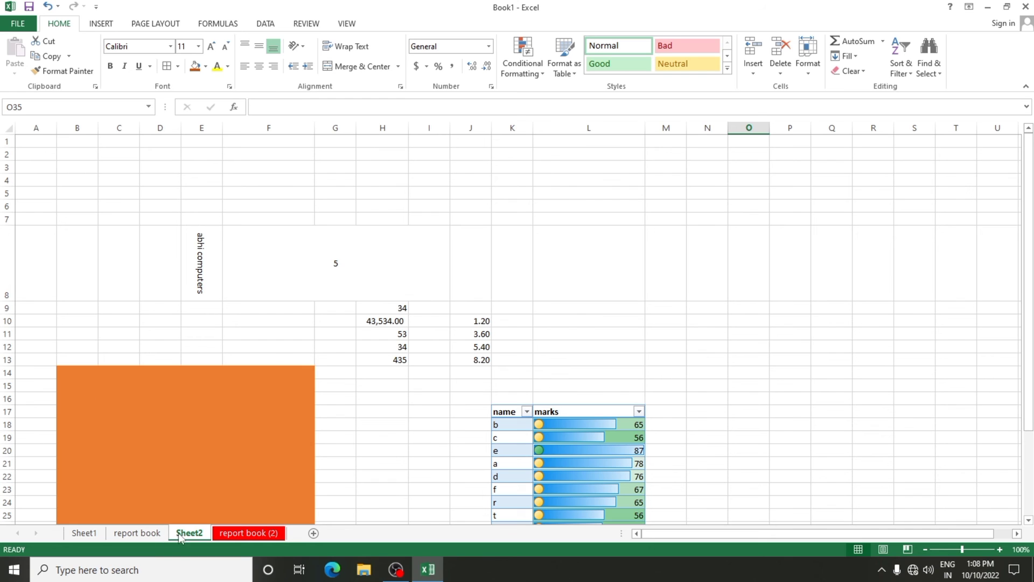
{"action": "left_click", "coordinate": [84, 533]}
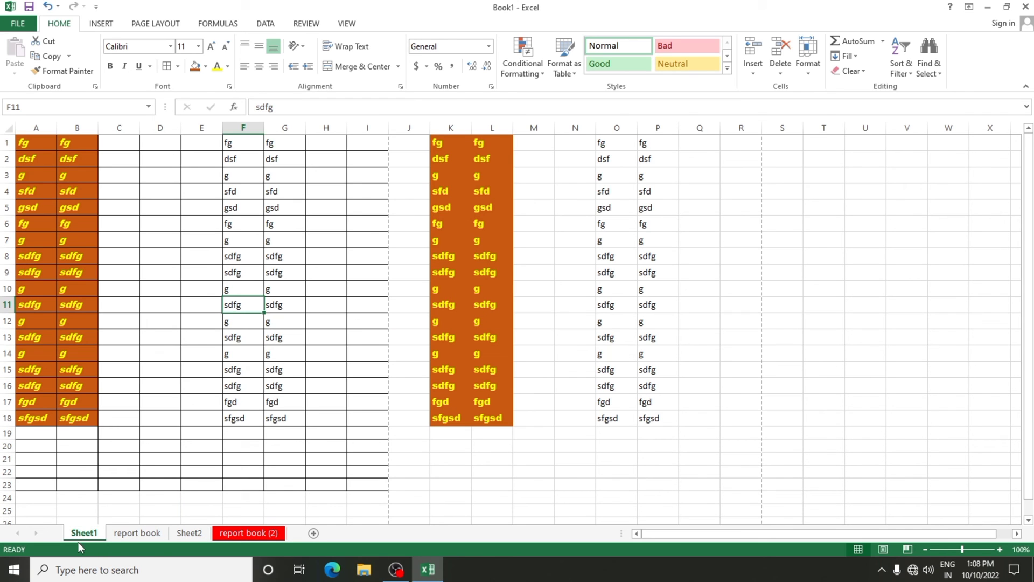
Insert a new sheet after report book and enter the heading "code" in cell A1.
{"action": "left_click", "coordinate": [129, 535]}
{"action": "left_click", "coordinate": [314, 533]}
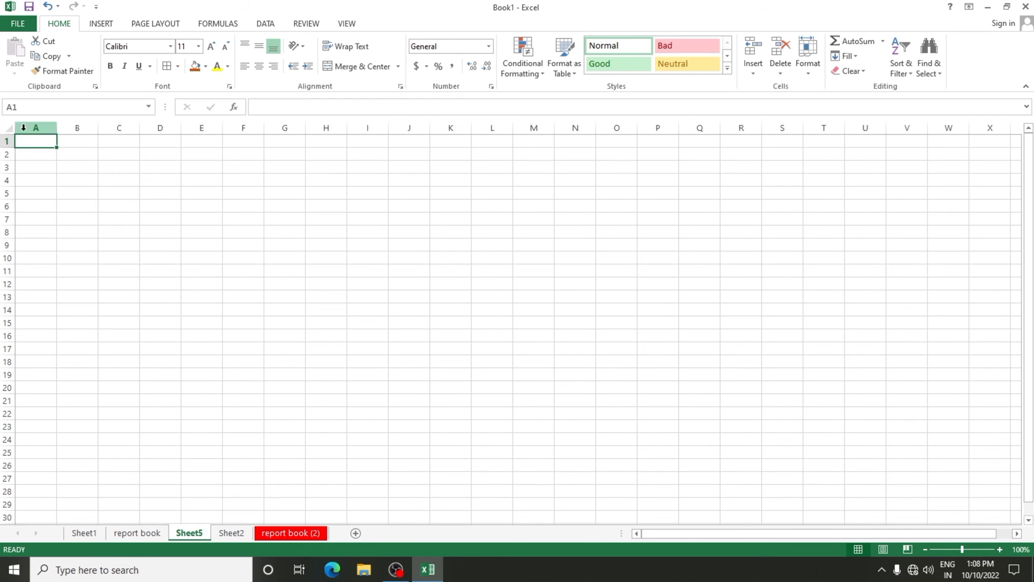
{"action": "type", "text": "code"}
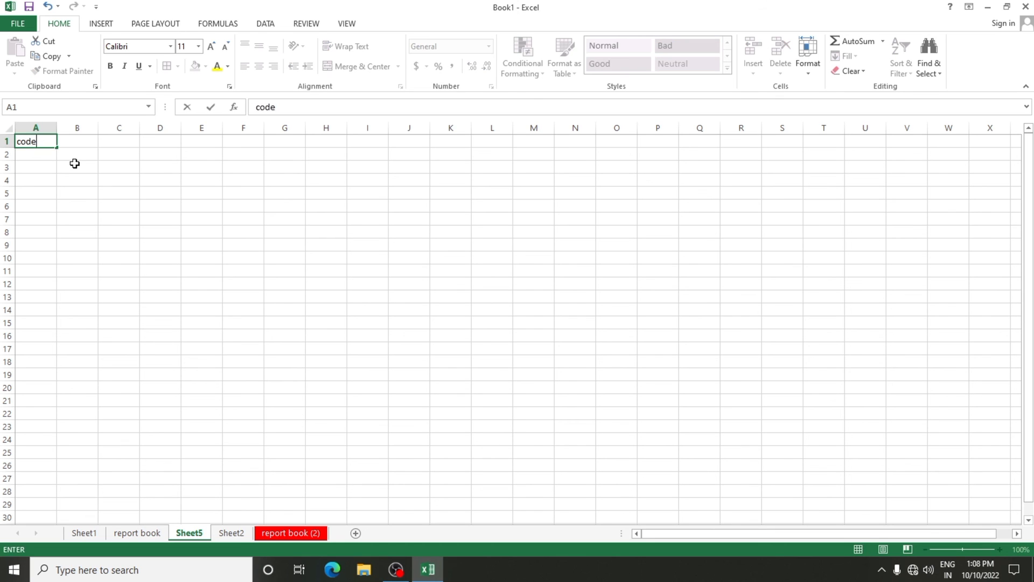
{"action": "key", "text": "Return"}
Enter 1 and 2 in A2 and A3, extend them as a series down to row 130, and clear the numbers again.
{"action": "type", "text": "1"}
{"action": "key", "text": "Return"}
{"action": "type", "text": "2"}
{"action": "key", "text": "Return"}
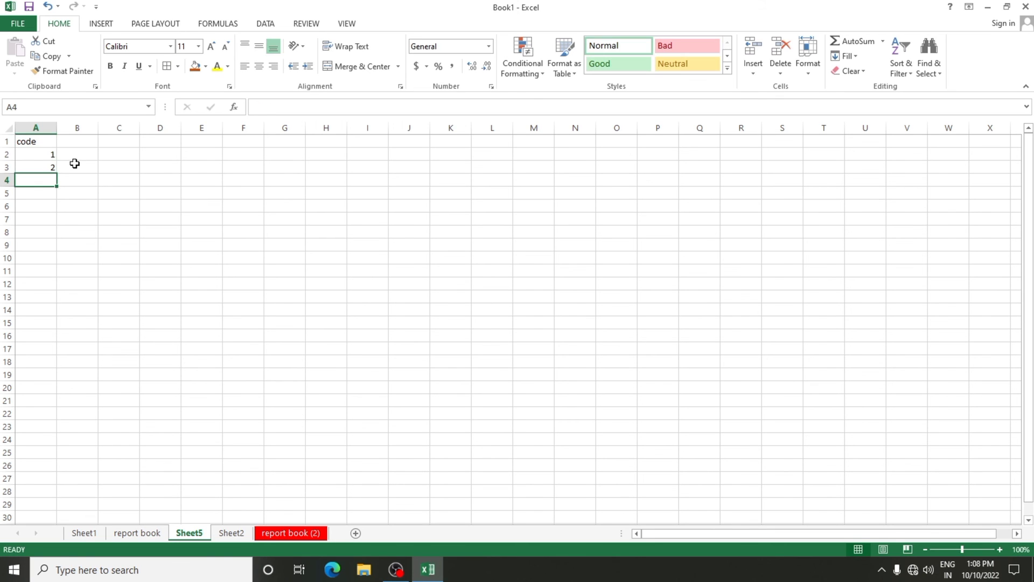
{"action": "left_click_drag", "start_coordinate": [34, 154], "coordinate": [40, 165]}
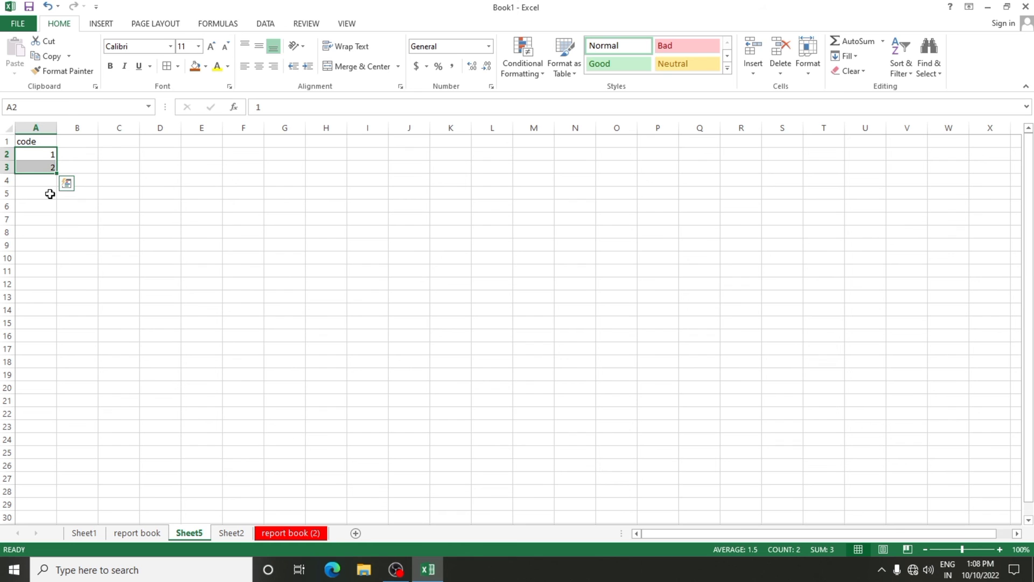
{"action": "left_click_drag", "start_coordinate": [56, 174], "coordinate": [39, 507]}
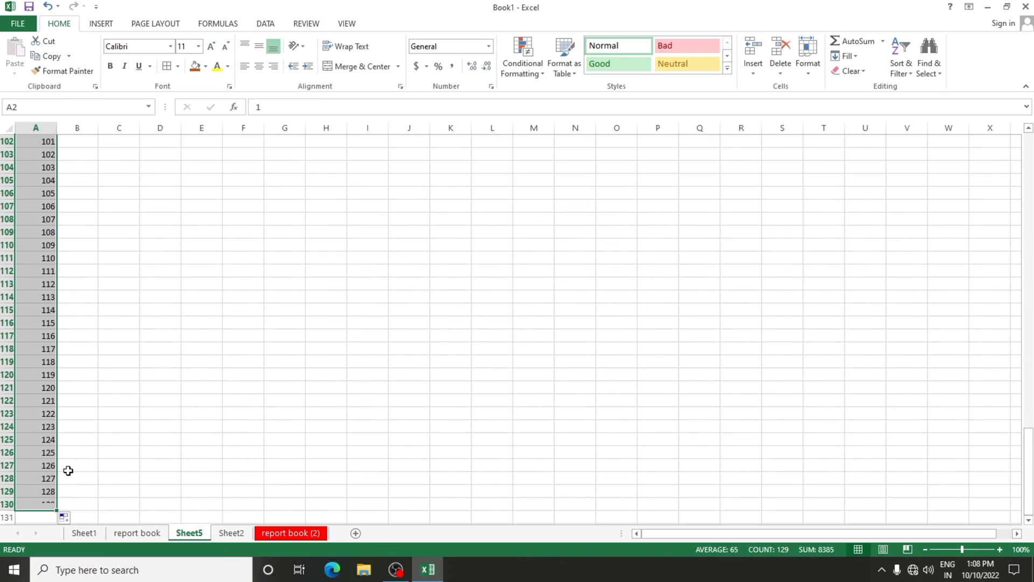
{"action": "key", "text": "Delete"}
Enter 1 in cell A2 as the starting code and keep that cell selected.
{"action": "left_click", "coordinate": [30, 155]}
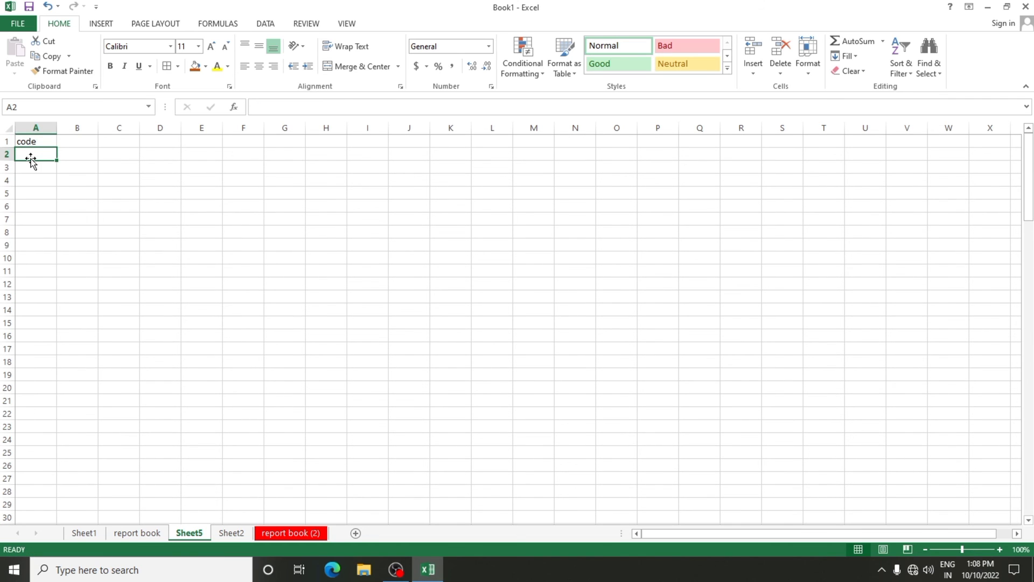
{"action": "type", "text": "1"}
{"action": "key", "text": "Return"}
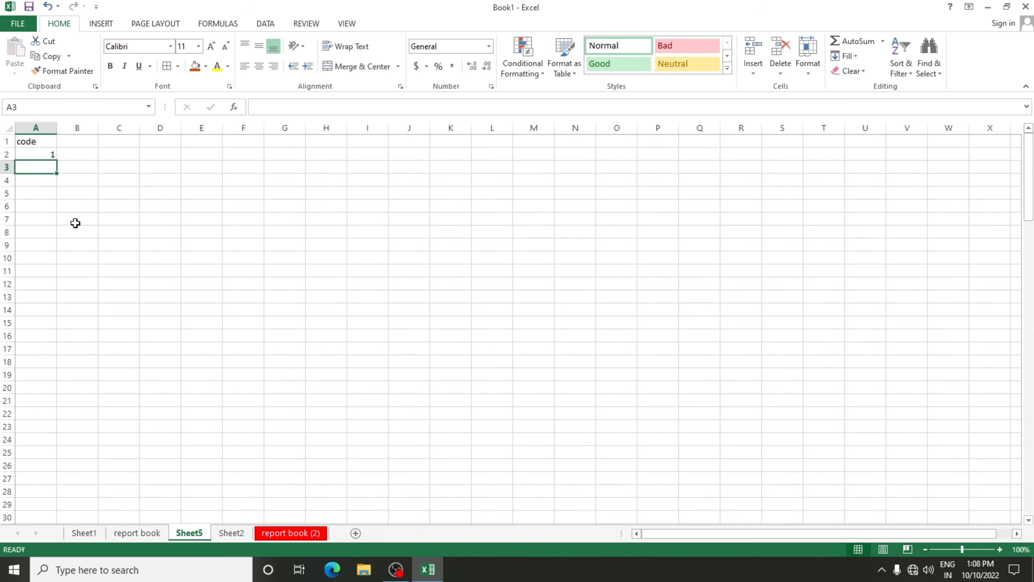
{"action": "left_click", "coordinate": [42, 156]}
{"action": "left_click", "coordinate": [845, 56]}
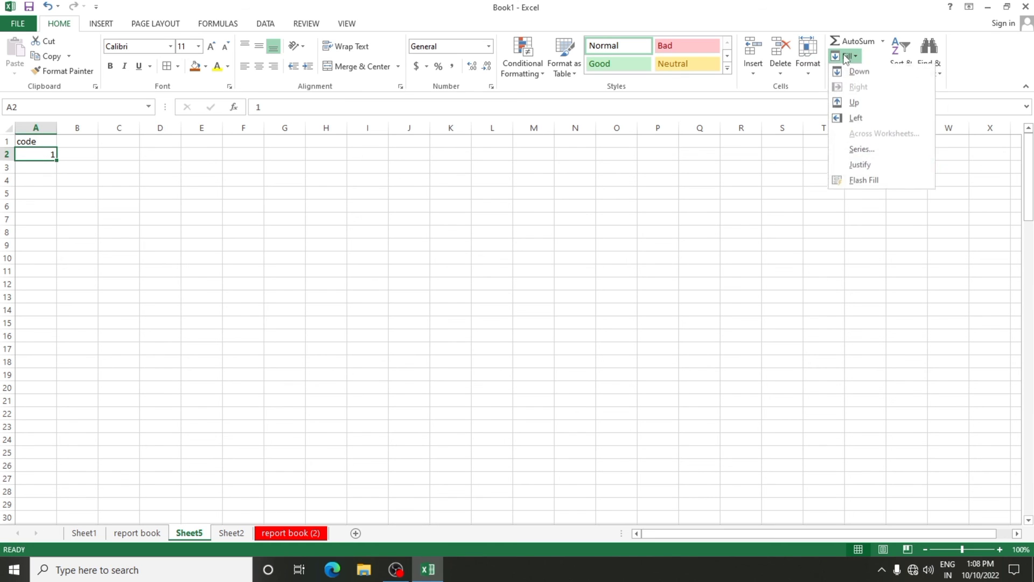
{"action": "left_click", "coordinate": [857, 166]}
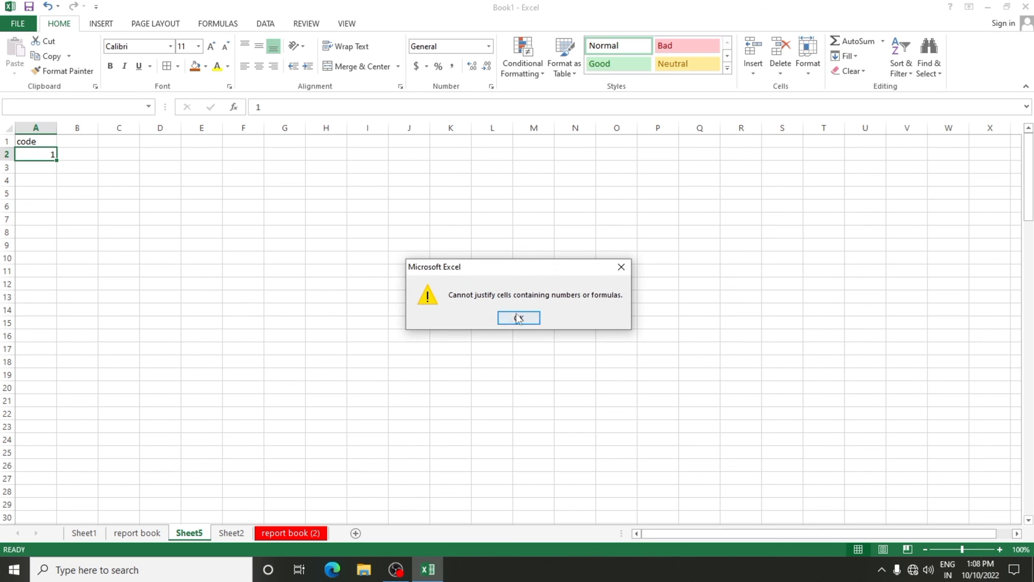
{"action": "left_click", "coordinate": [518, 317]}
Fill a linear series down the column from A2 with step value 1 and stop value 100000.
{"action": "left_click", "coordinate": [847, 56]}
{"action": "left_click", "coordinate": [861, 146]}
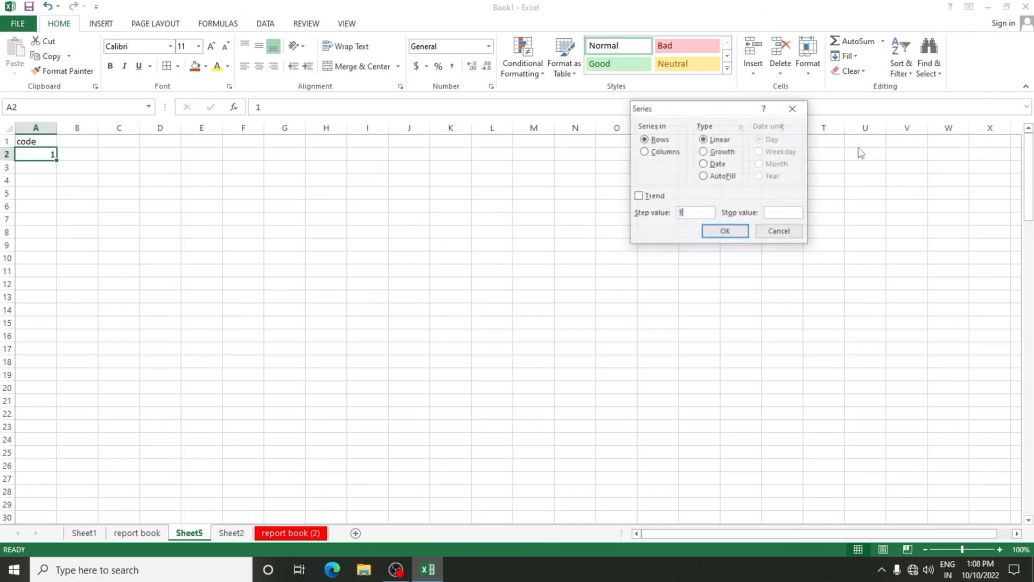
{"action": "left_click", "coordinate": [777, 217]}
{"action": "type", "text": "100000"}
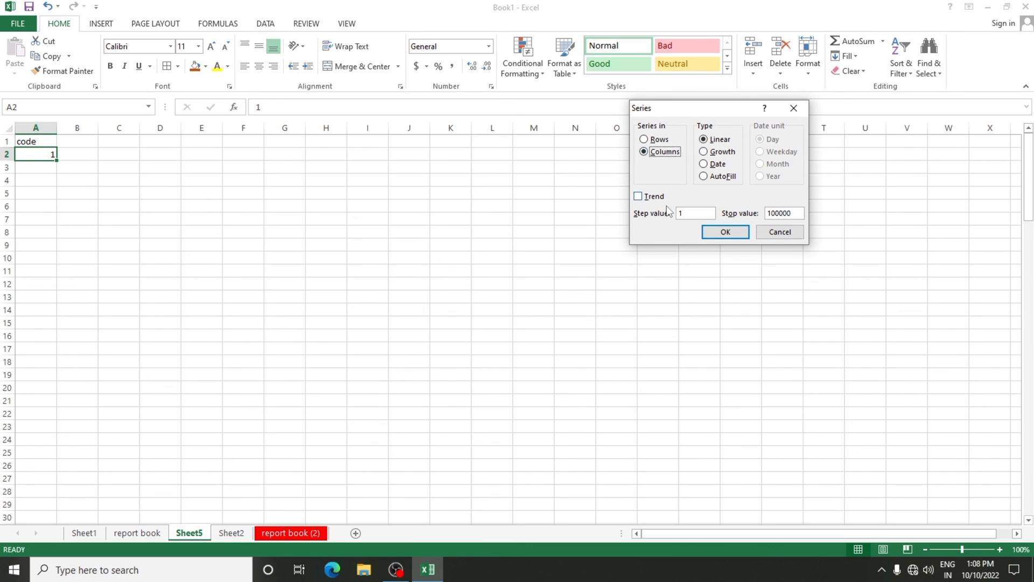
{"action": "left_click", "coordinate": [715, 232]}
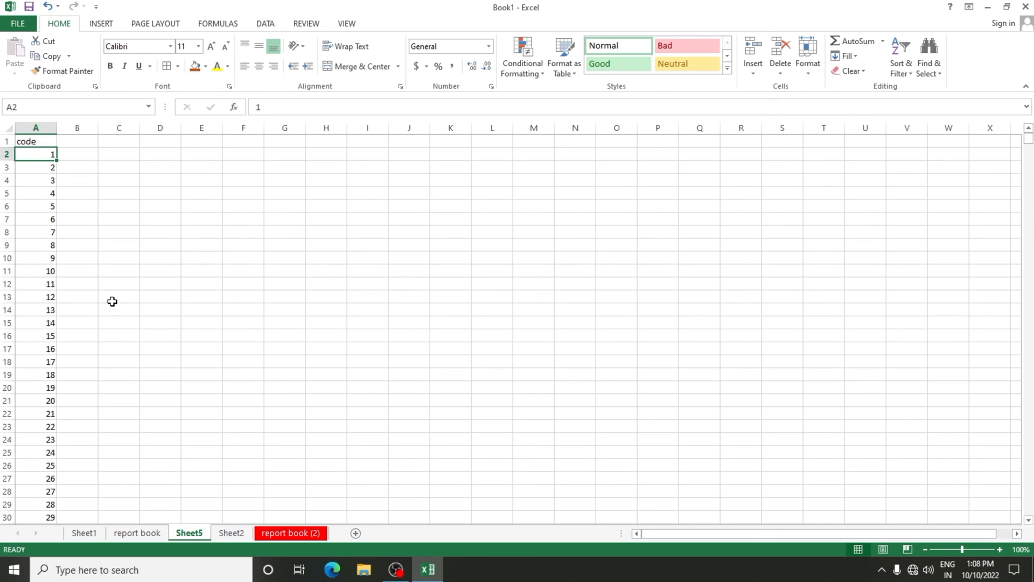
Check the generated series by jumping to the last entry in column A and returning to the top of the sheet.
{"action": "scroll", "coordinate": [111, 304], "scroll_direction": "down", "scroll_amount": 6}
{"action": "scroll", "coordinate": [112, 308], "scroll_direction": "up", "scroll_amount": 6}
{"action": "key", "text": "ctrl+Down"}
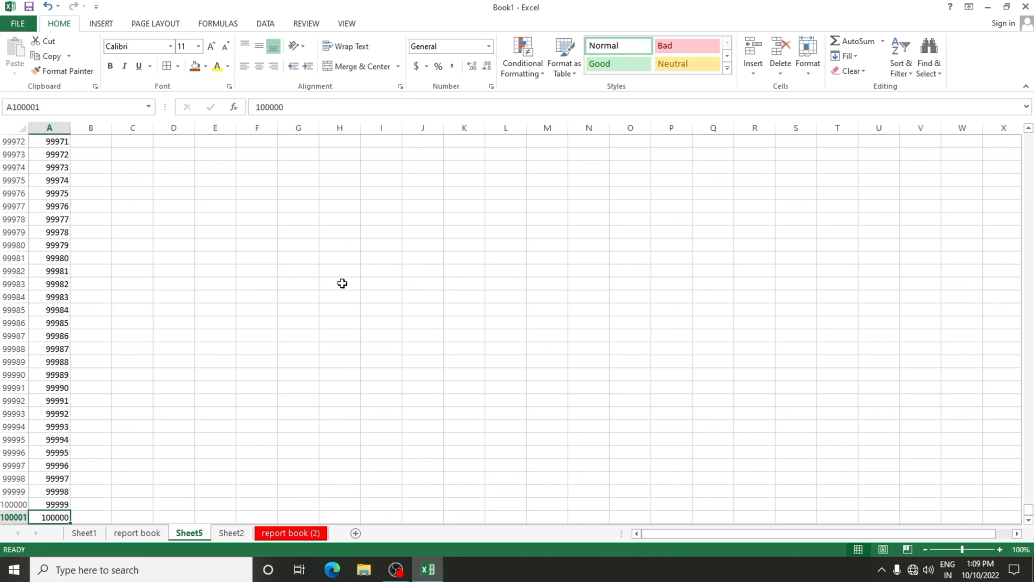
{"action": "key", "text": "ctrl+Home"}
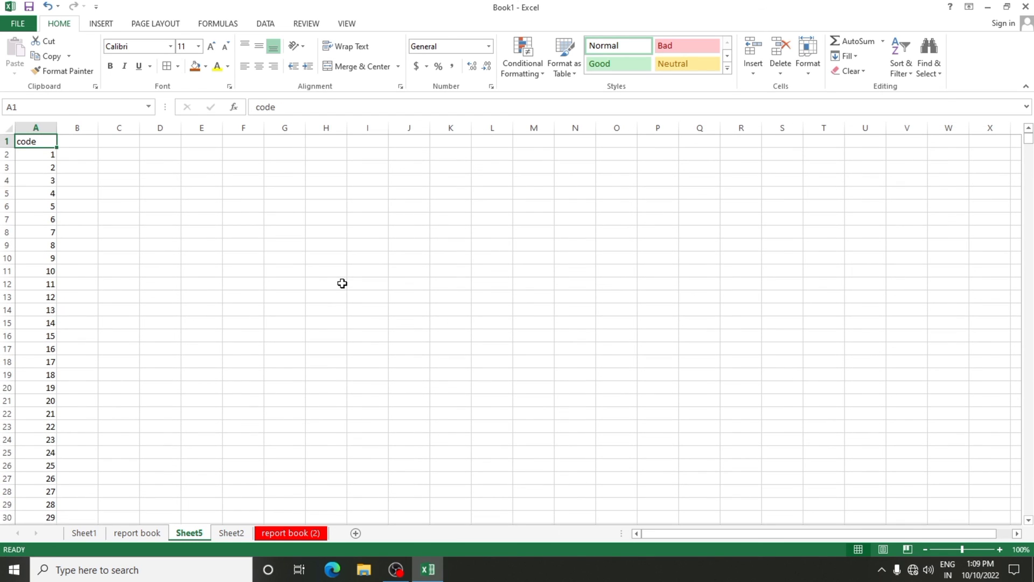
{"action": "left_click", "coordinate": [259, 295]}
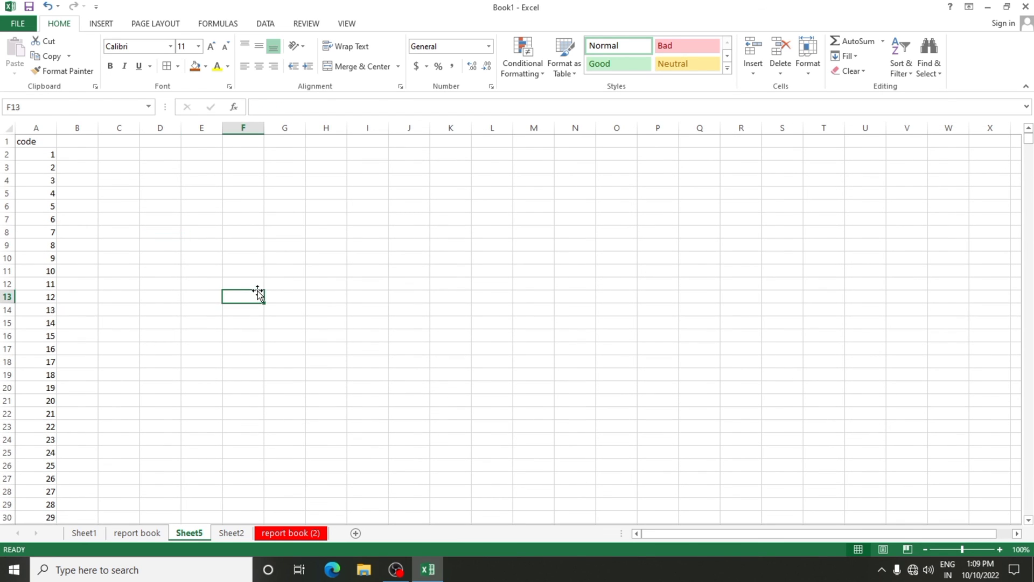
{"action": "left_click", "coordinate": [848, 58]}
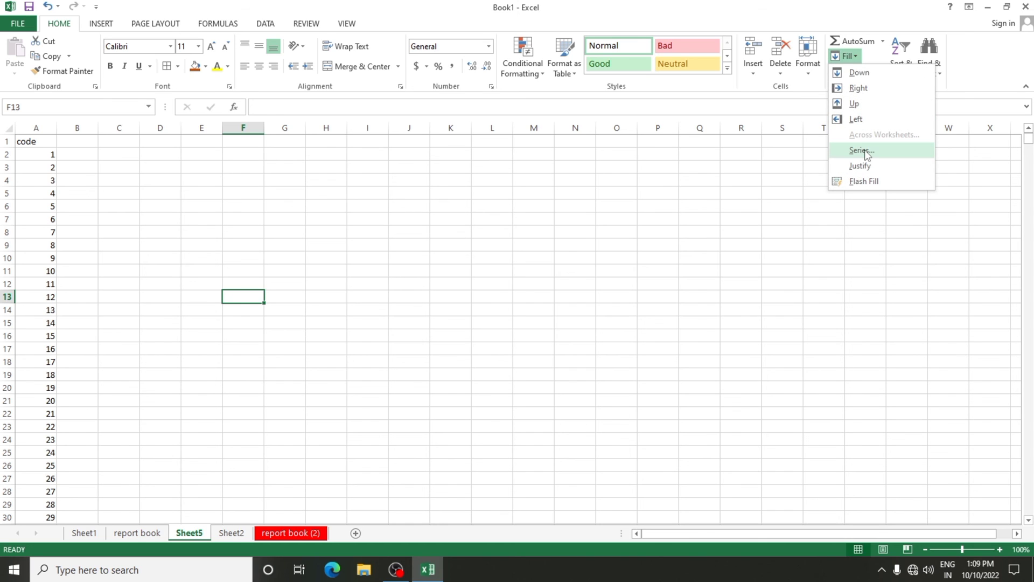
{"action": "left_click", "coordinate": [766, 202]}
{"action": "left_click", "coordinate": [547, 345]}
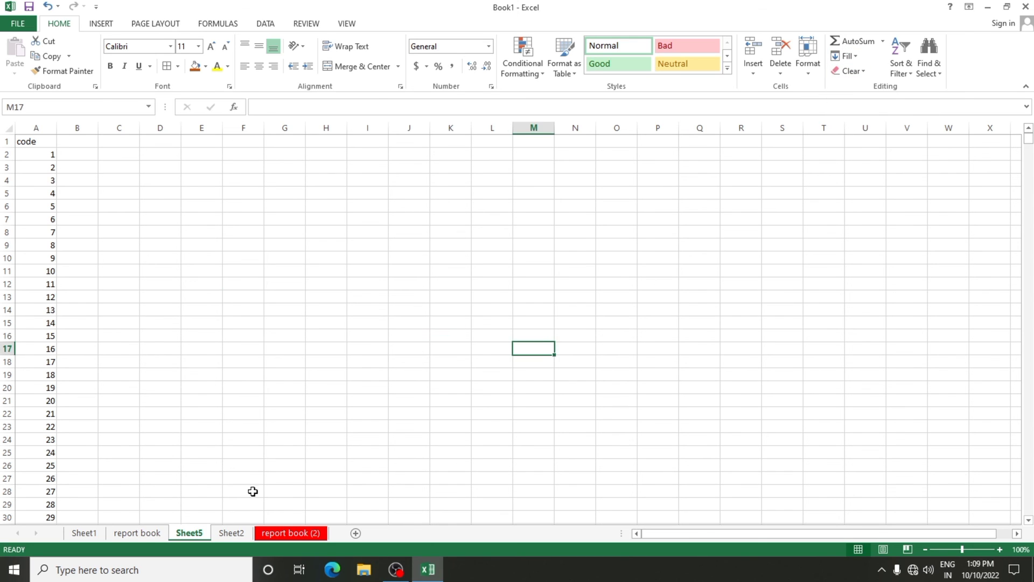
{"action": "left_click", "coordinate": [231, 532]}
{"action": "scroll", "coordinate": [534, 426], "scroll_direction": "down", "scroll_amount": 2}
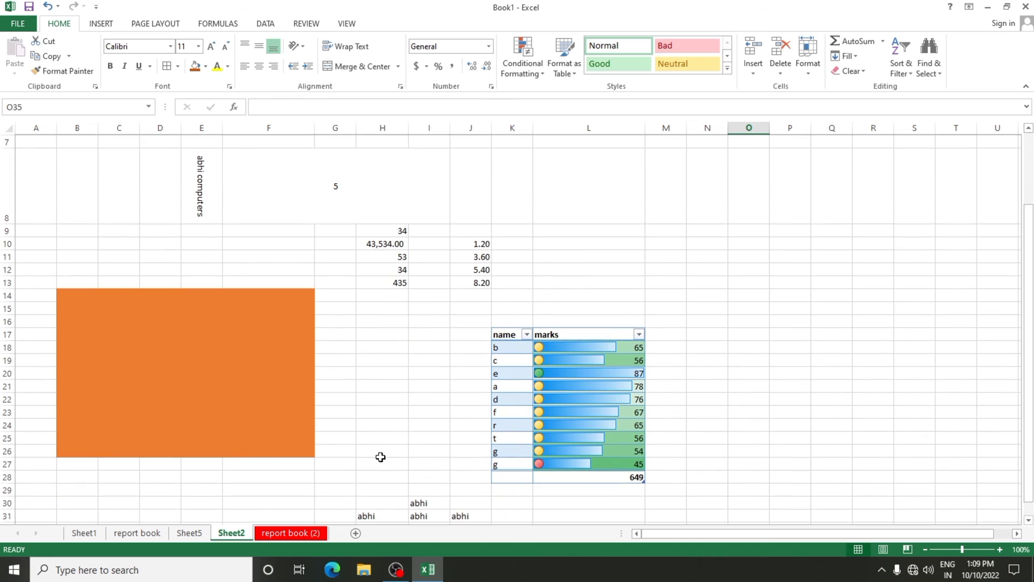
{"action": "left_click", "coordinate": [189, 535]}
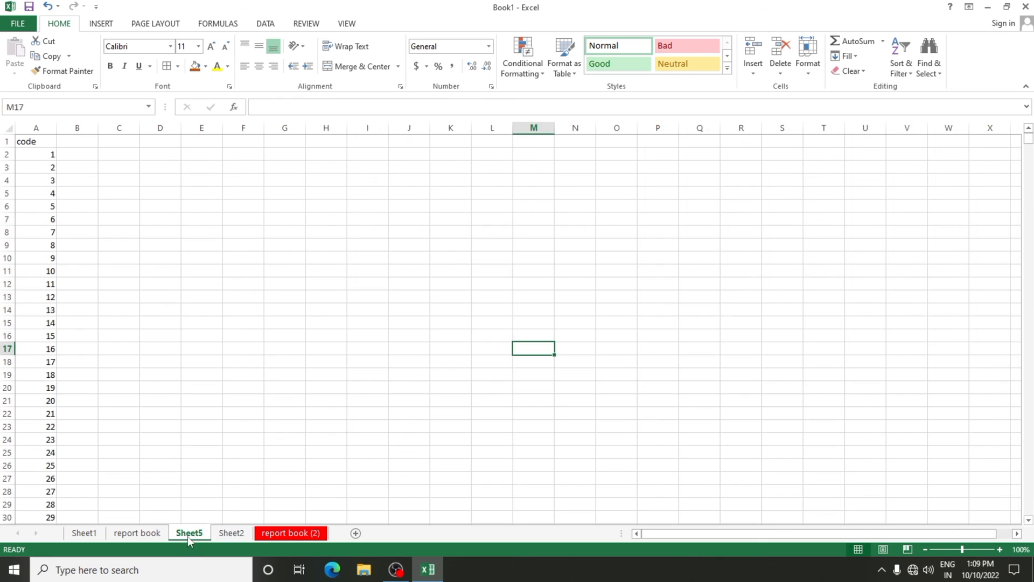
Clear all contents and formatting from range A1:E9 on the report book sheet.
{"action": "left_click", "coordinate": [137, 532]}
{"action": "left_click_drag", "start_coordinate": [218, 244], "coordinate": [4, 116]}
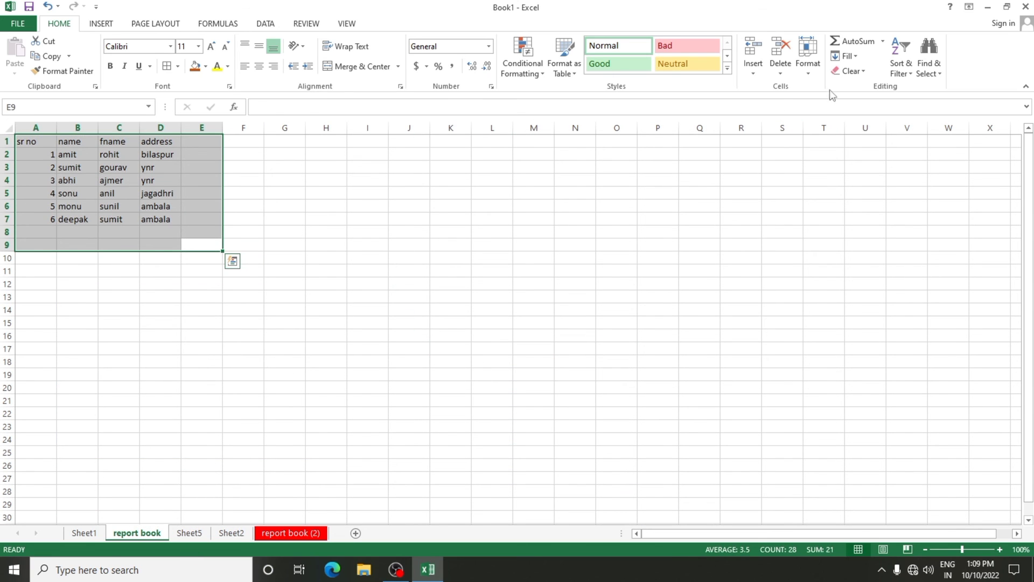
{"action": "left_click", "coordinate": [850, 71]}
{"action": "left_click", "coordinate": [856, 91]}
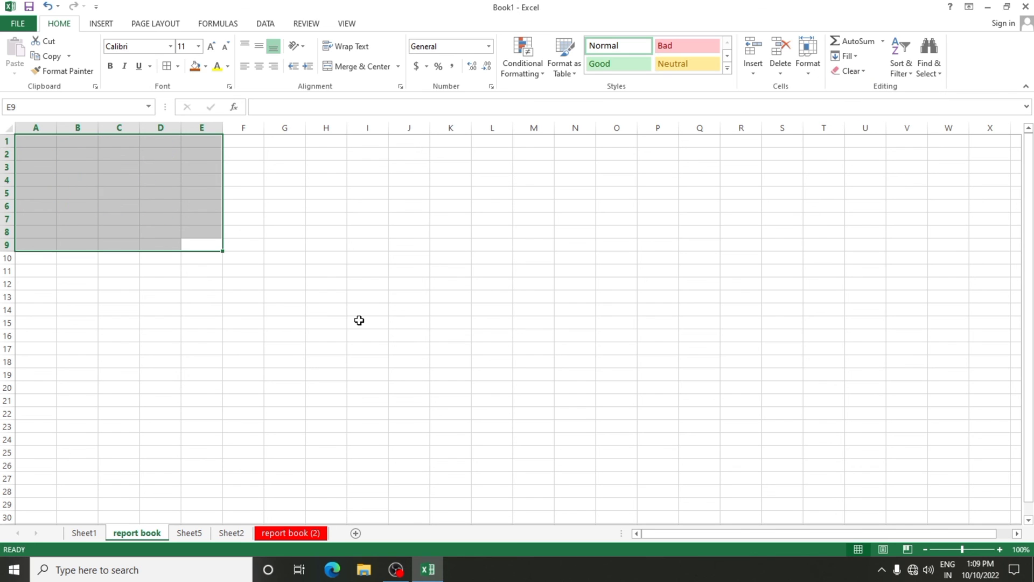
Clear only the formats from the name and marks table in K17:L28 on Sheet2.
{"action": "left_click", "coordinate": [189, 532]}
{"action": "left_click", "coordinate": [231, 533]}
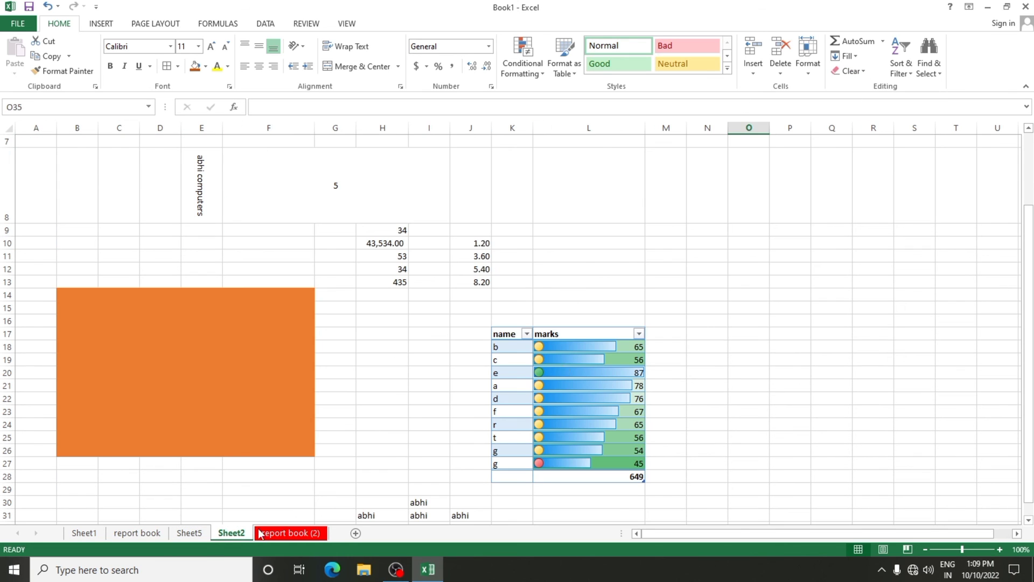
{"action": "left_click_drag", "start_coordinate": [506, 333], "coordinate": [619, 474]}
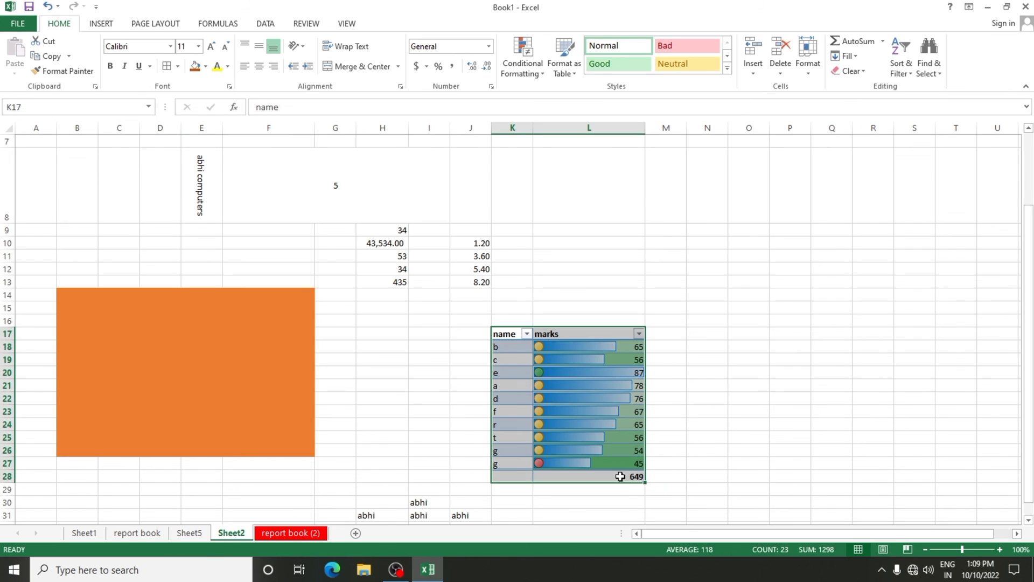
{"action": "left_click", "coordinate": [851, 70]}
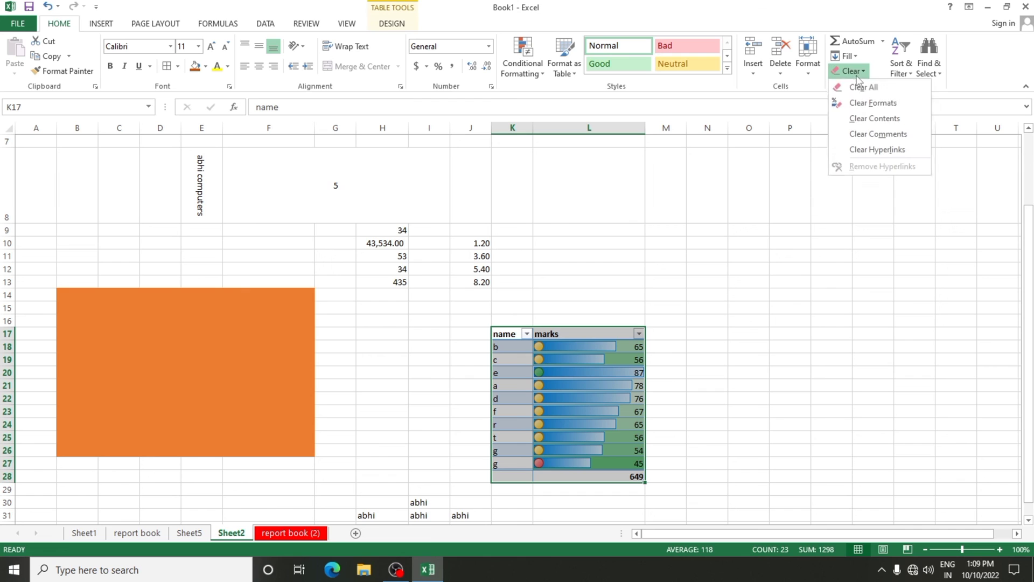
{"action": "left_click", "coordinate": [872, 102]}
{"action": "left_click", "coordinate": [786, 370]}
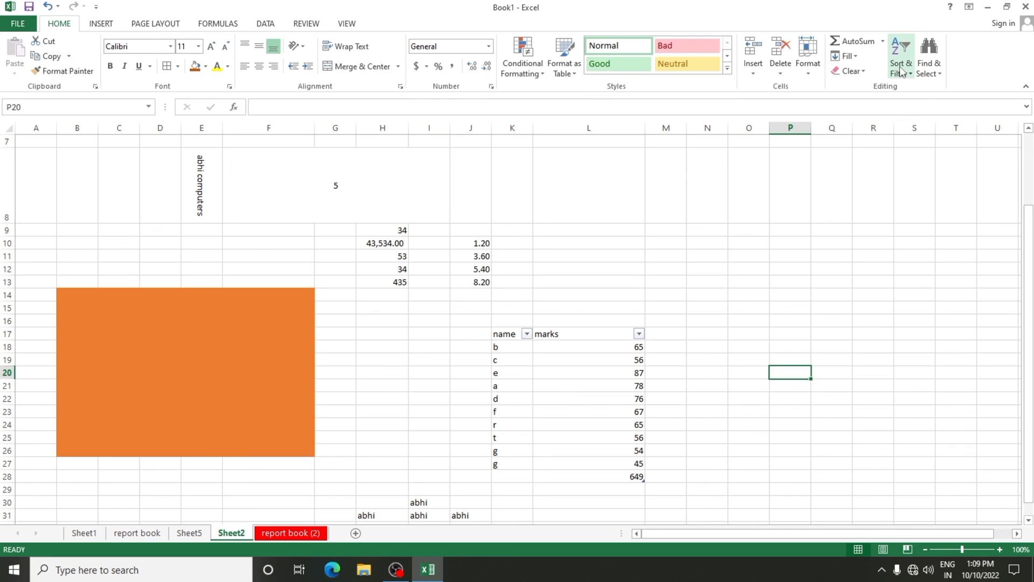
Sort the name and marks table on Sheet2 from A to Z by name.
{"action": "left_click_drag", "start_coordinate": [504, 335], "coordinate": [605, 472]}
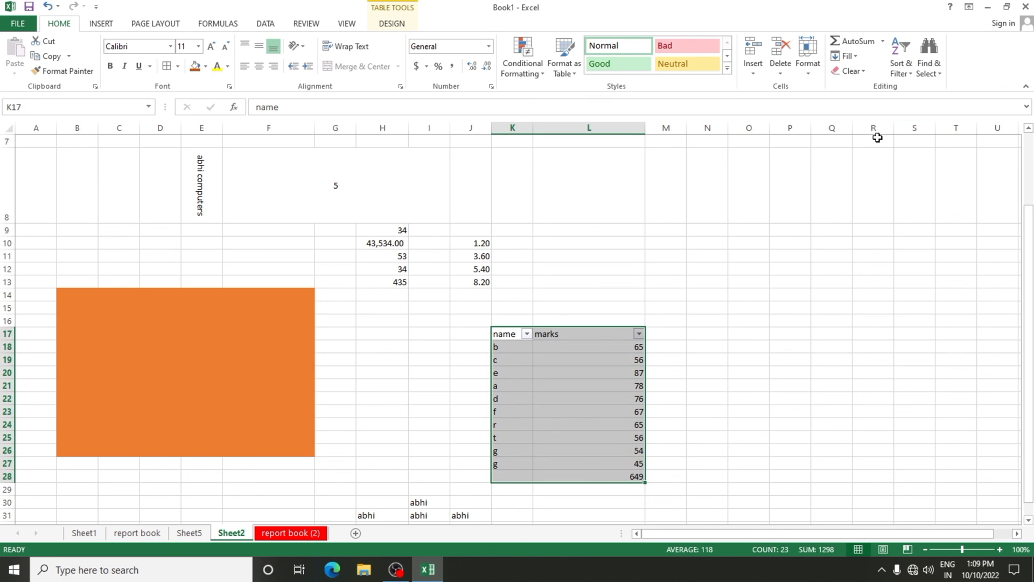
{"action": "left_click", "coordinate": [900, 70]}
{"action": "left_click", "coordinate": [918, 88]}
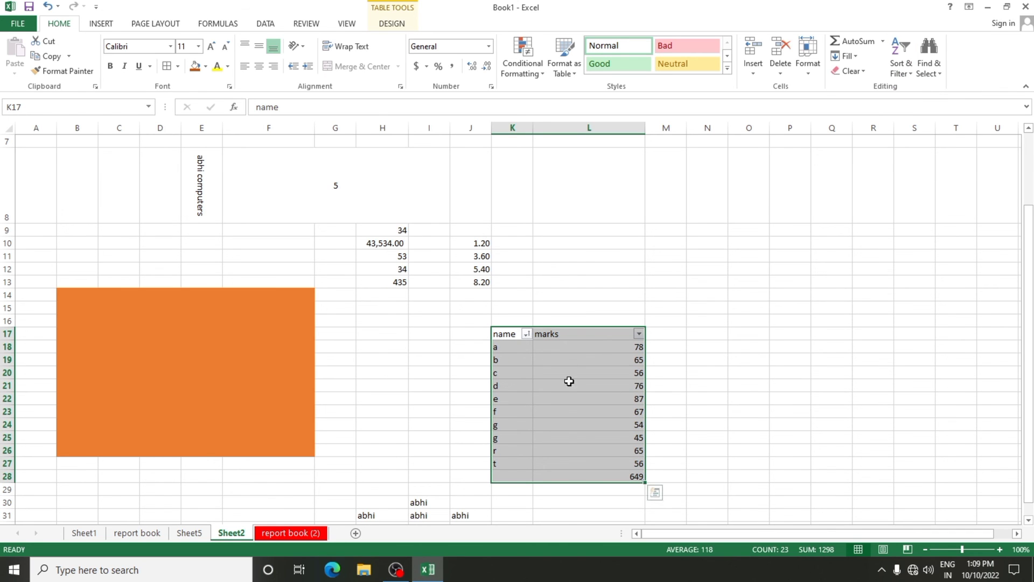
{"action": "left_click", "coordinate": [730, 345]}
Search Sheet2 for "b" with Find, keeping the search dialog clear of the name and marks table.
{"action": "left_click", "coordinate": [928, 69]}
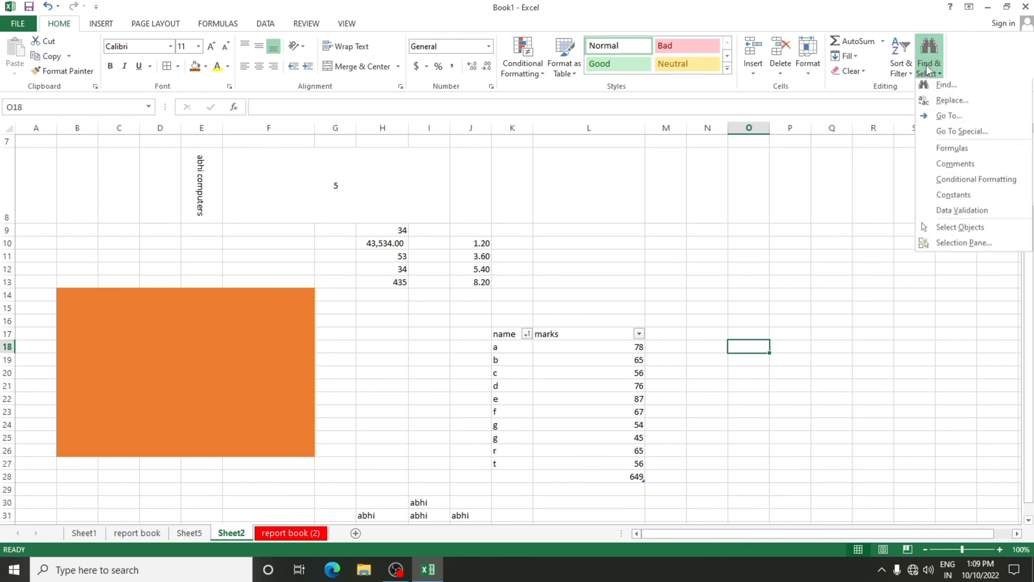
{"action": "left_click", "coordinate": [392, 341]}
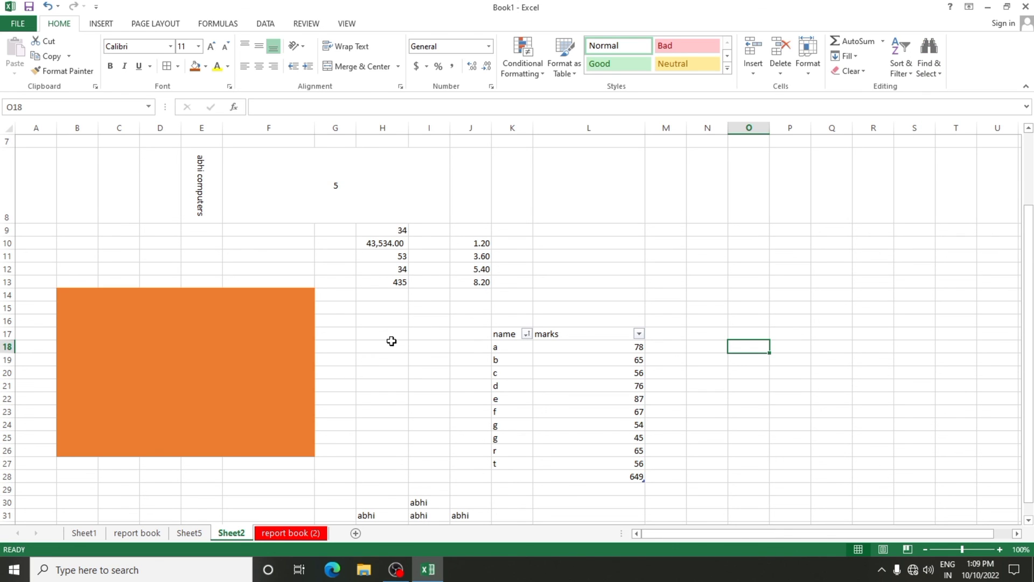
{"action": "scroll", "coordinate": [391, 341], "scroll_direction": "down", "scroll_amount": 2}
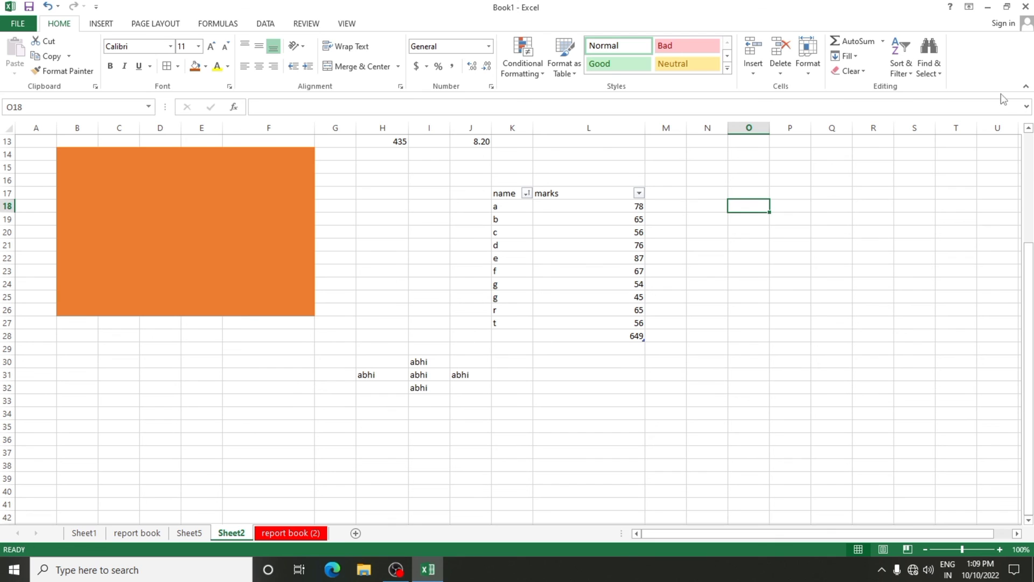
{"action": "left_click", "coordinate": [924, 68]}
{"action": "left_click", "coordinate": [946, 84]}
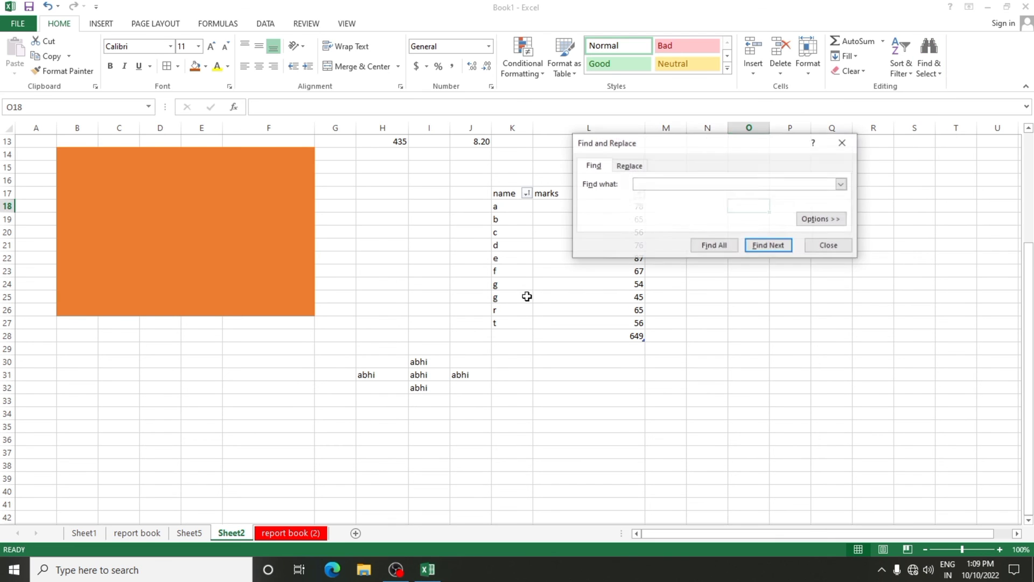
{"action": "left_click_drag", "start_coordinate": [689, 148], "coordinate": [680, 368]}
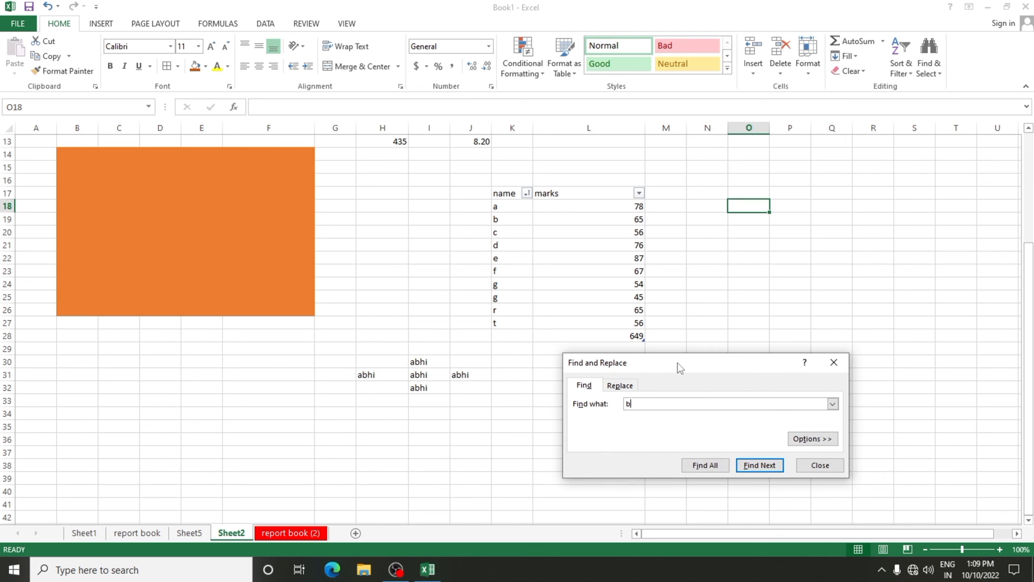
{"action": "type", "text": "b"}
{"action": "left_click", "coordinate": [754, 465]}
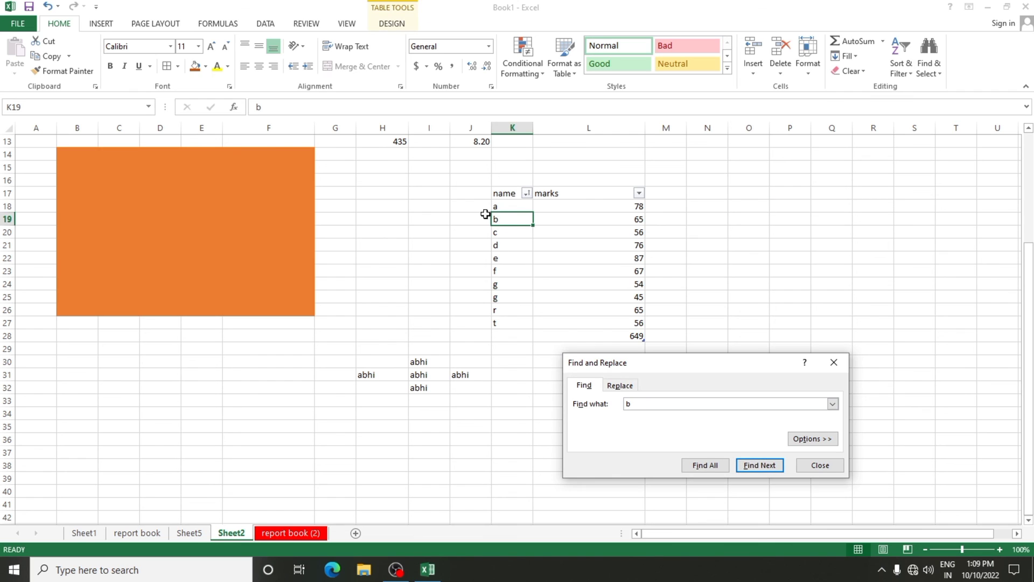
Replace the found "b" in the table's name column with "m" and close Find and Replace.
{"action": "left_click", "coordinate": [619, 386]}
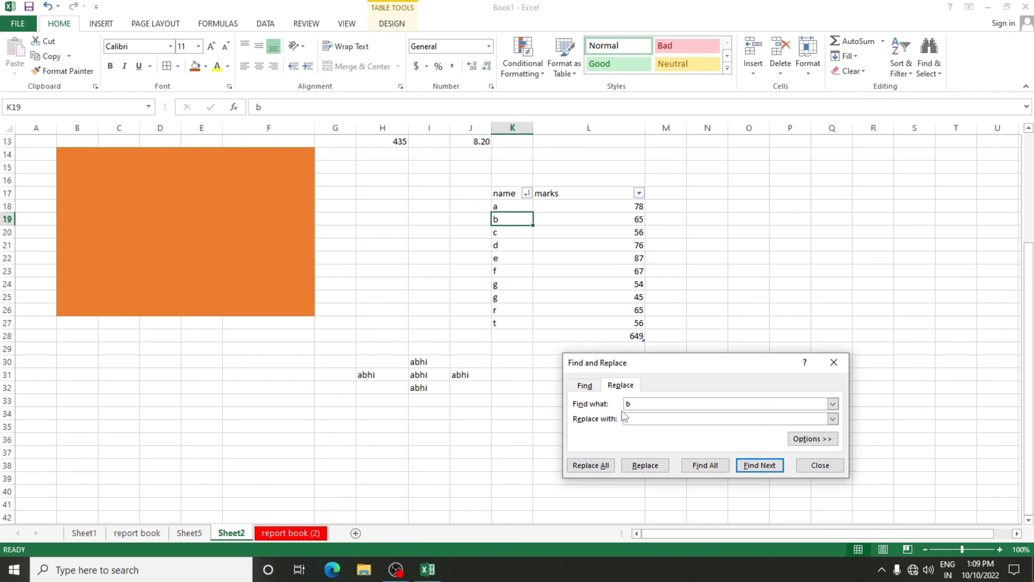
{"action": "type", "text": "m"}
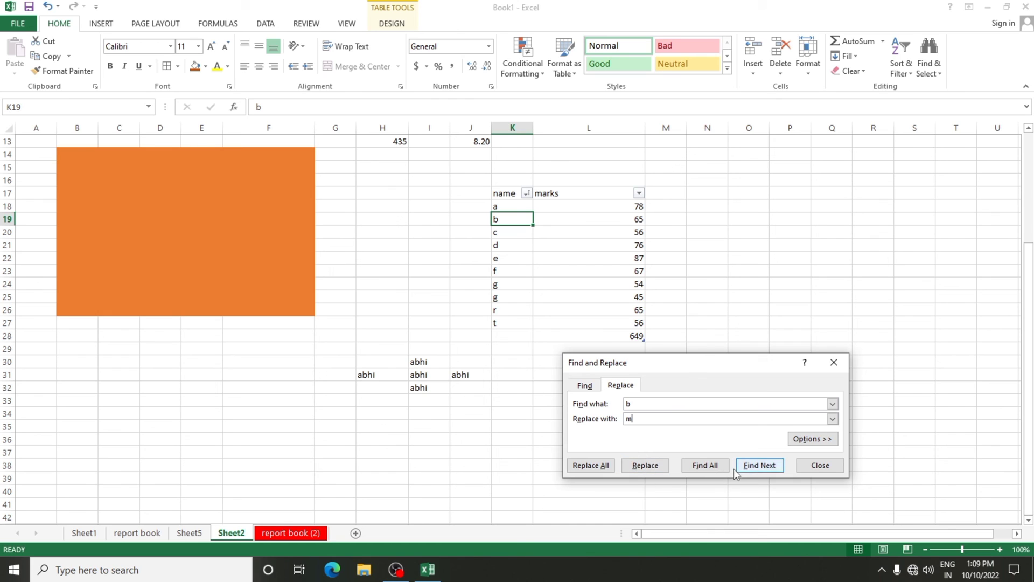
{"action": "left_click", "coordinate": [645, 465]}
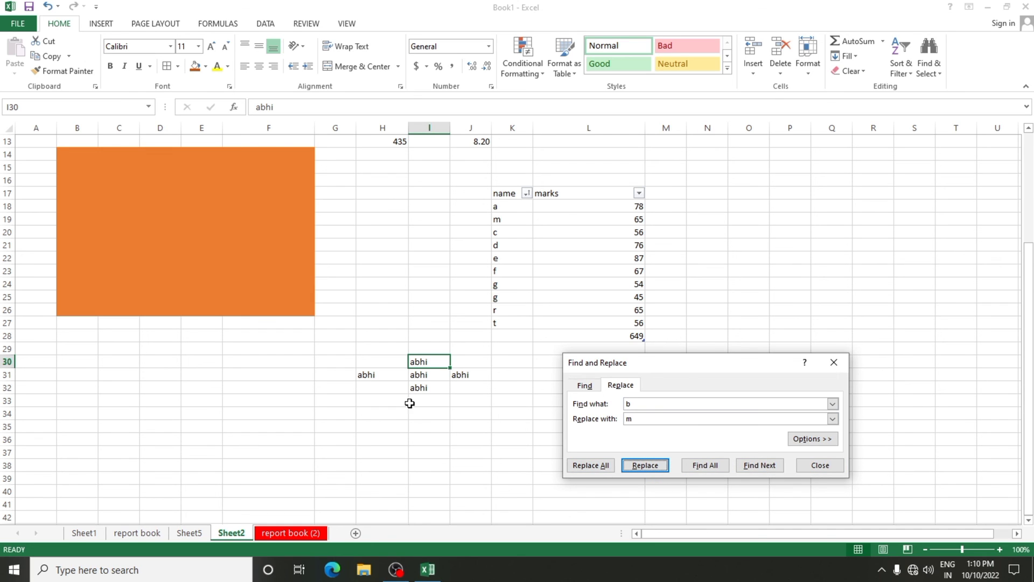
{"action": "left_click", "coordinate": [812, 466]}
{"action": "left_click", "coordinate": [788, 401]}
Use Go To to jump to cell K9000 and return to cell A1.
{"action": "left_click", "coordinate": [929, 62]}
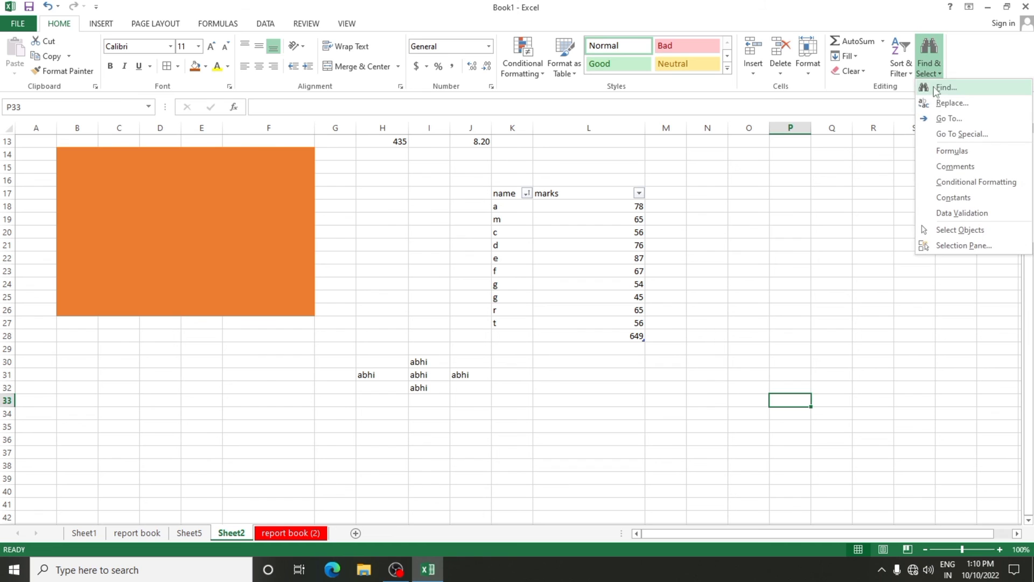
{"action": "left_click", "coordinate": [943, 121]}
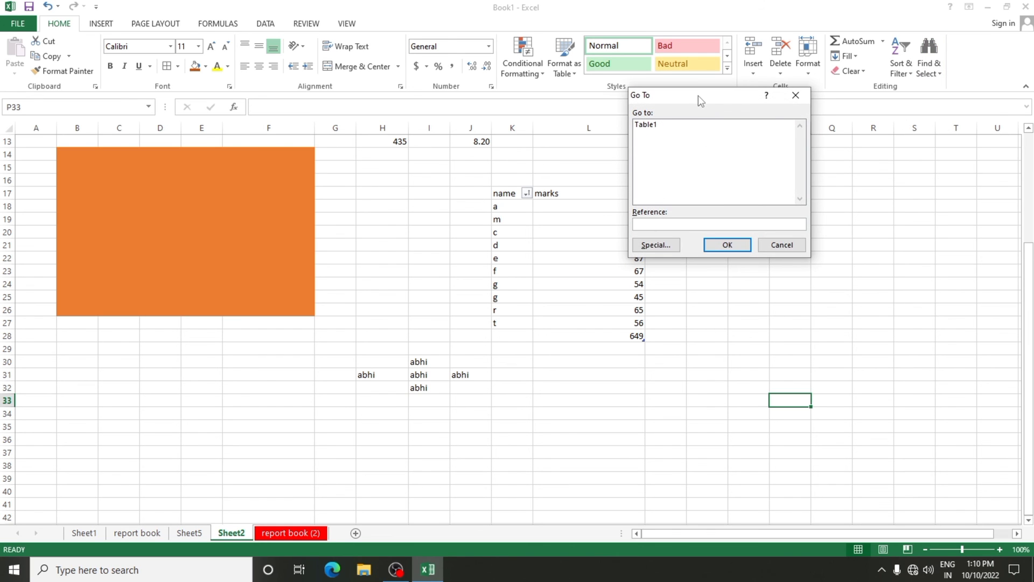
{"action": "left_click_drag", "start_coordinate": [698, 95], "coordinate": [529, 191]}
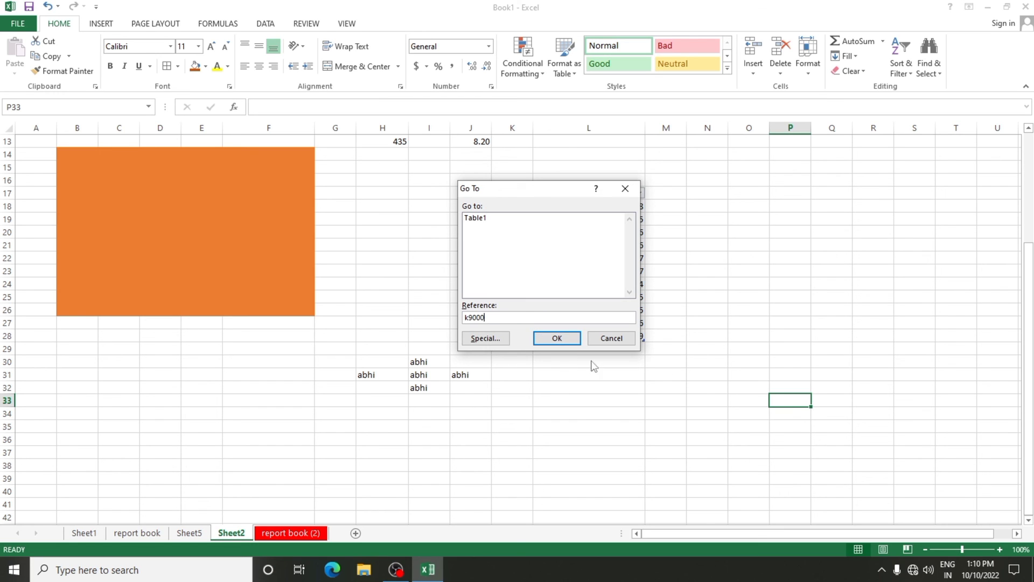
{"action": "left_click", "coordinate": [556, 338]}
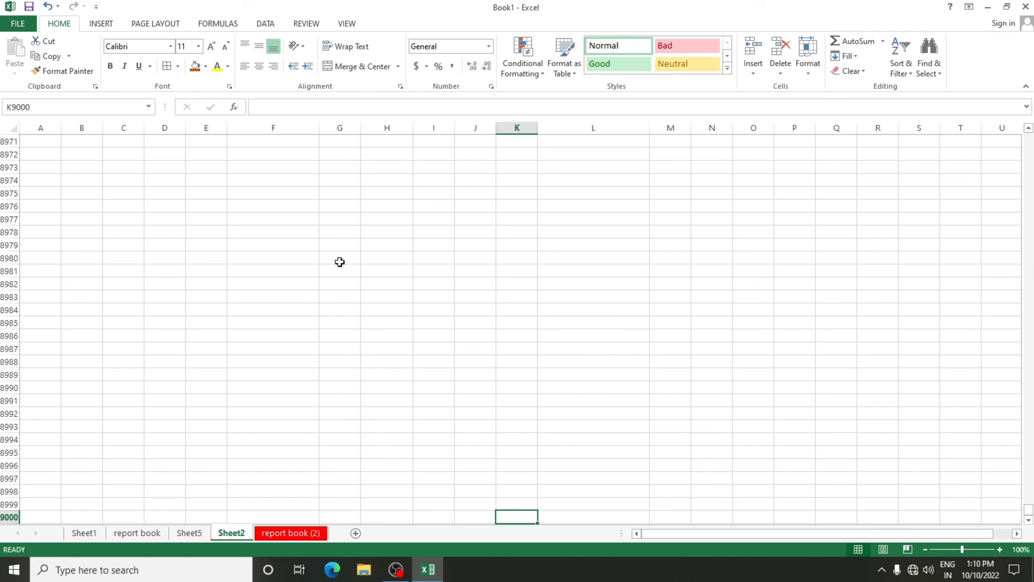
{"action": "key", "text": "ctrl+g"}
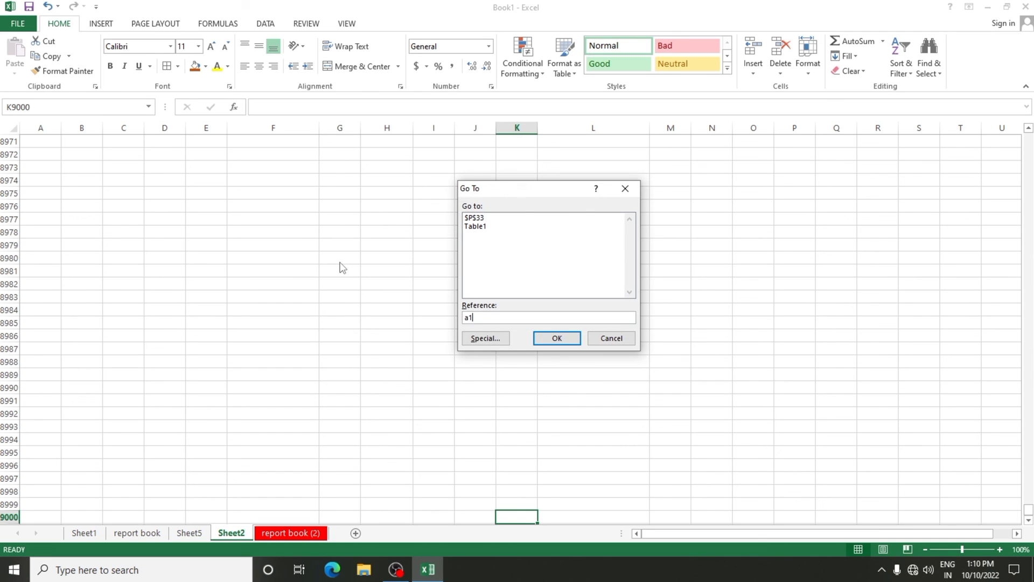
{"action": "key", "text": "Return"}
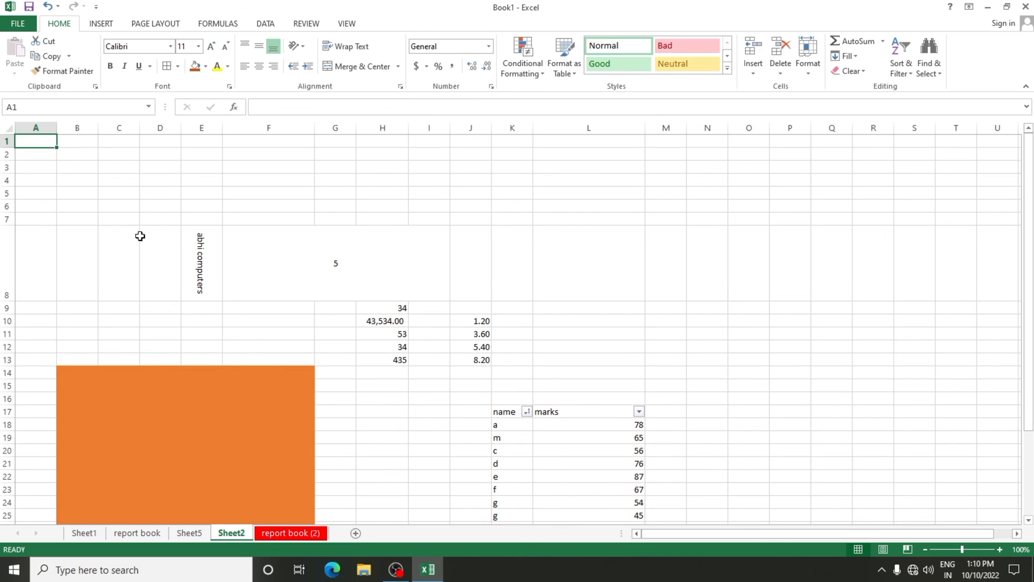
{"action": "left_click", "coordinate": [355, 180]}
{"action": "left_click", "coordinate": [406, 248]}
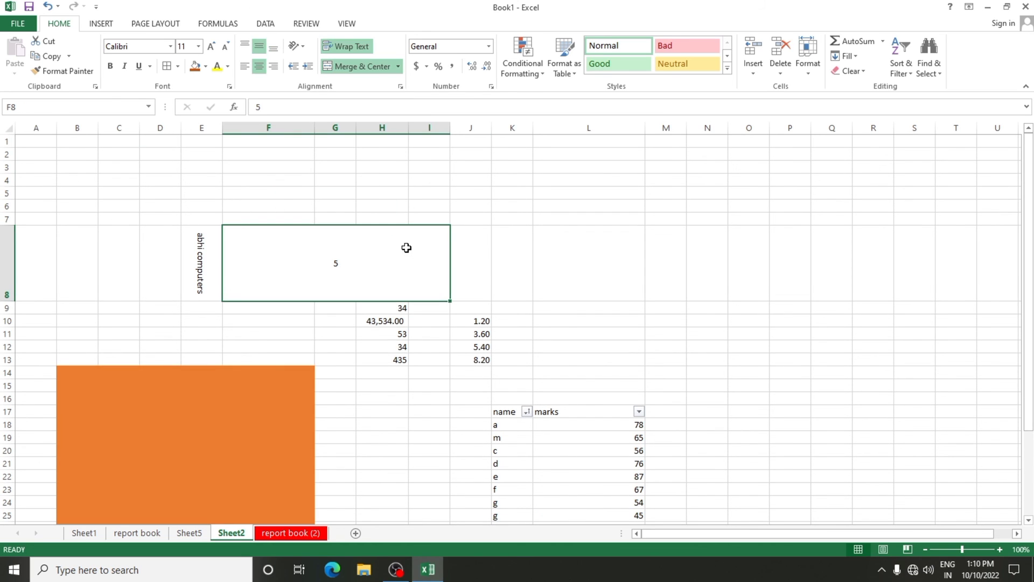
{"action": "left_click", "coordinate": [668, 358]}
{"action": "left_click", "coordinate": [434, 410]}
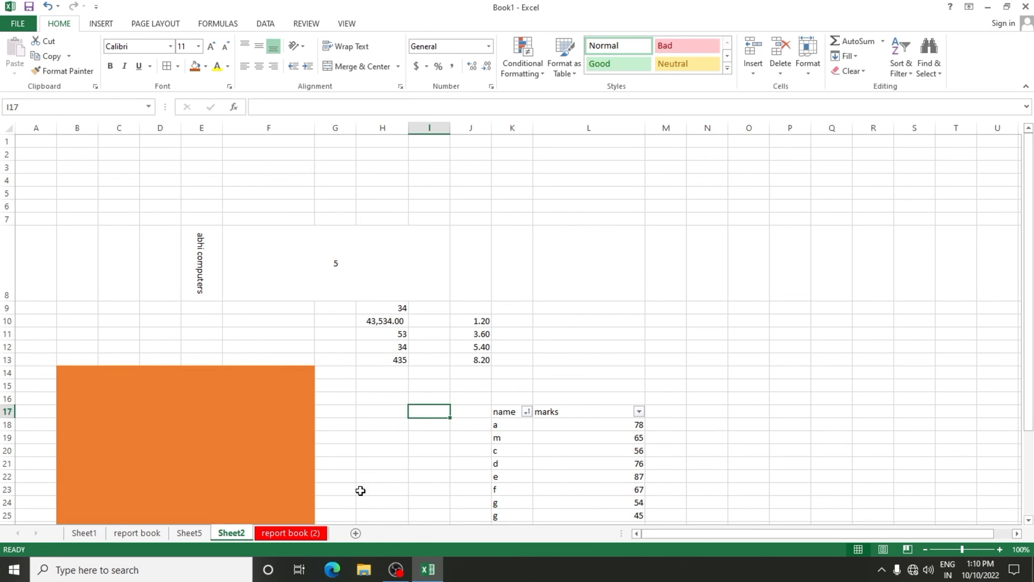
{"action": "left_click", "coordinate": [345, 258]}
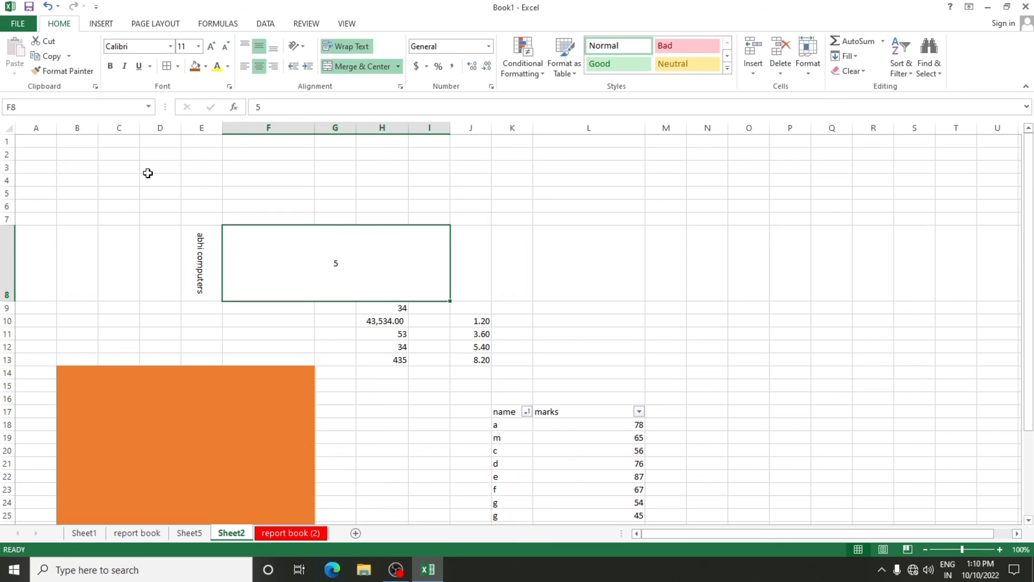
{"action": "left_click", "coordinate": [527, 205]}
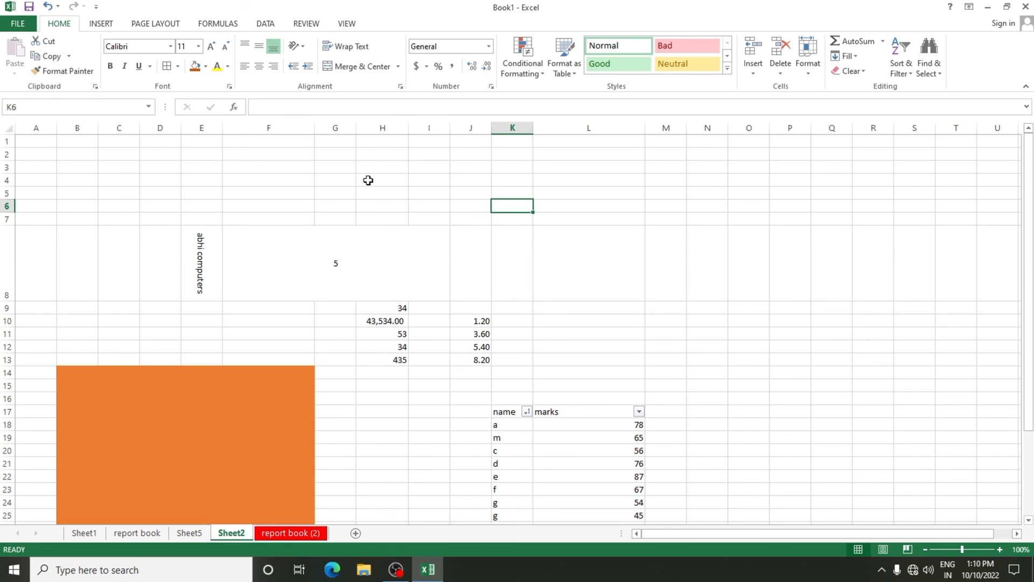